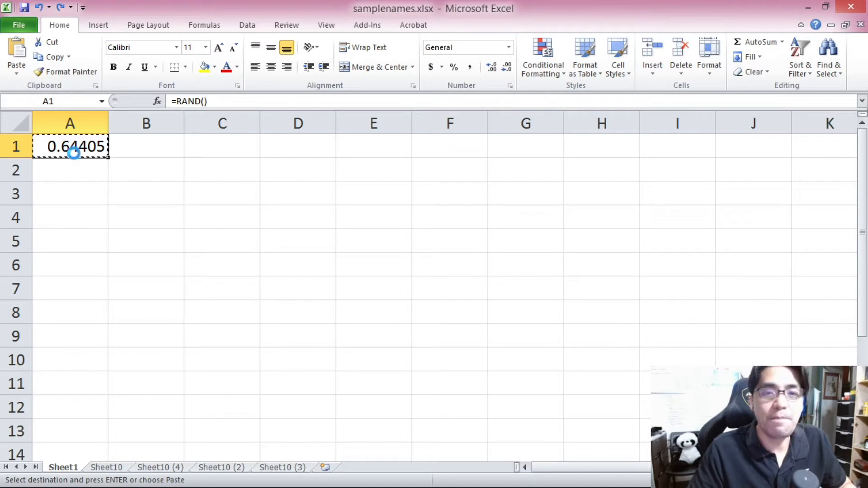
Step: Paste the copied RAND formula across the range A1:H13
{"action": "left_click_drag", "start_coordinate": [73, 150], "coordinate": [579, 423]}
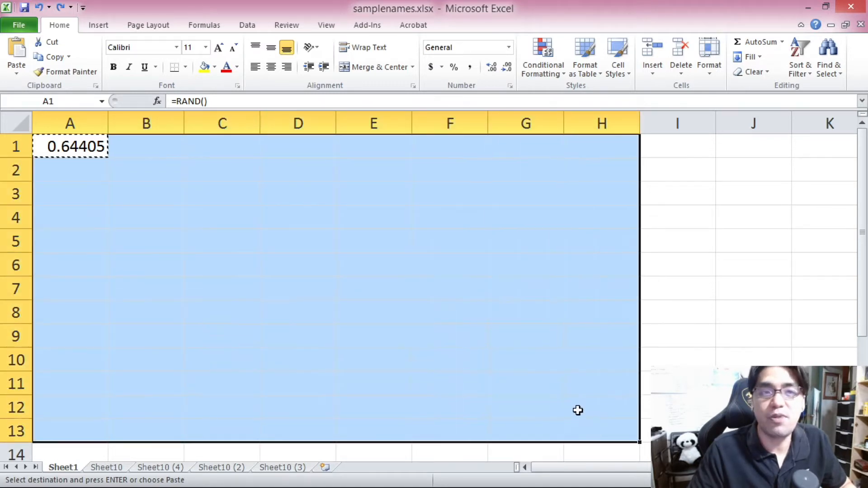
{"action": "key", "text": "ctrl+v"}
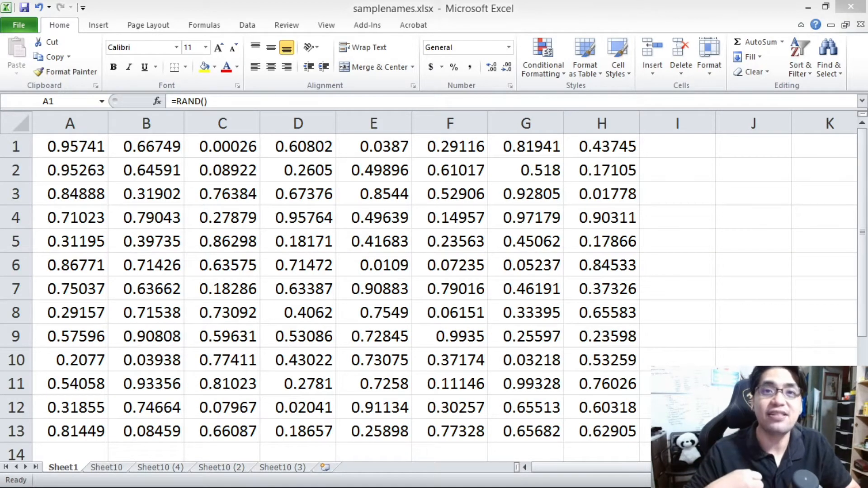
Step: Enter sample text into cells J1 through J4 to trigger recalculation of the random numbers
{"action": "left_click", "coordinate": [90, 144]}
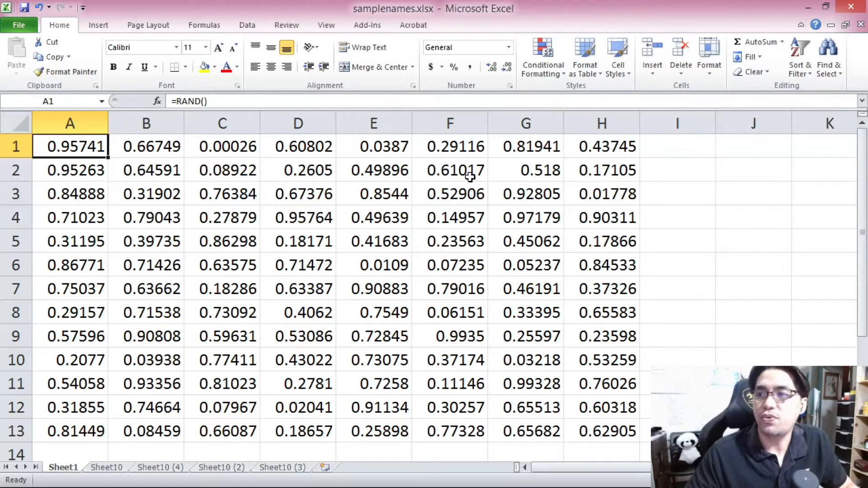
{"action": "left_click", "coordinate": [757, 145]}
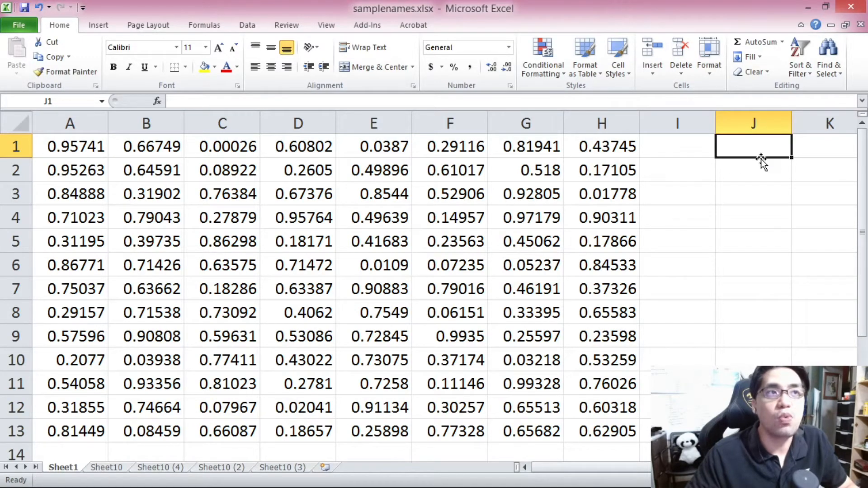
{"action": "type", "text": "asfsfsfsd"}
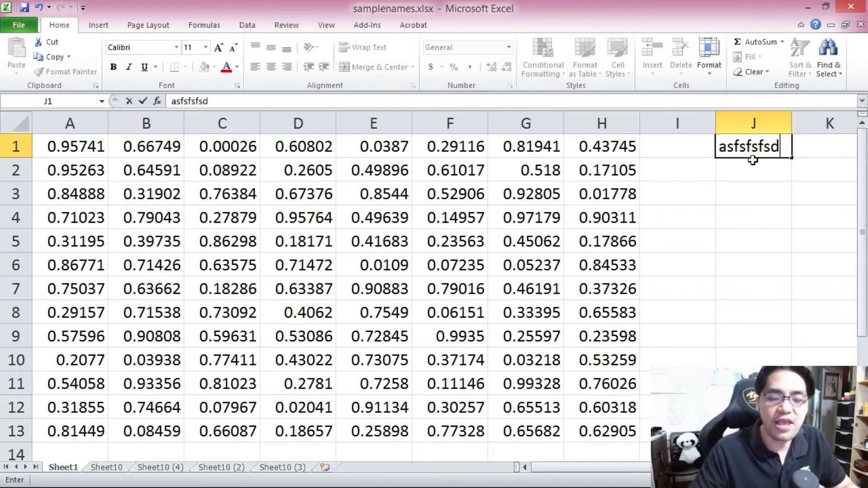
{"action": "key", "text": "Return"}
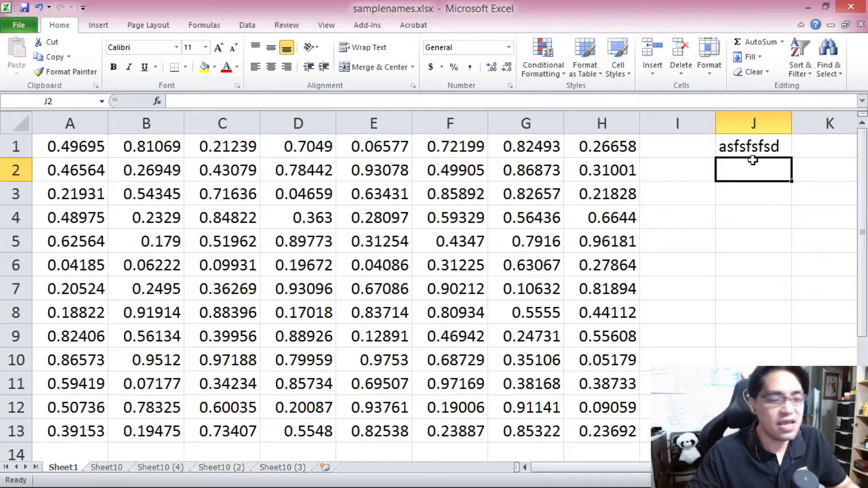
{"action": "type", "text": "asdadasda"}
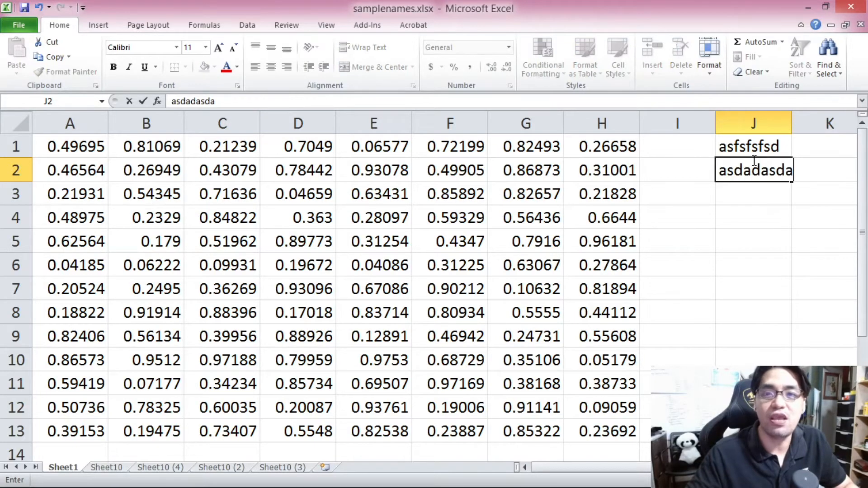
{"action": "key", "text": "Return"}
{"action": "type", "text": "asdadasda"}
{"action": "key", "text": "Return"}
{"action": "type", "text": "adada"}
{"action": "key", "text": "Return"}
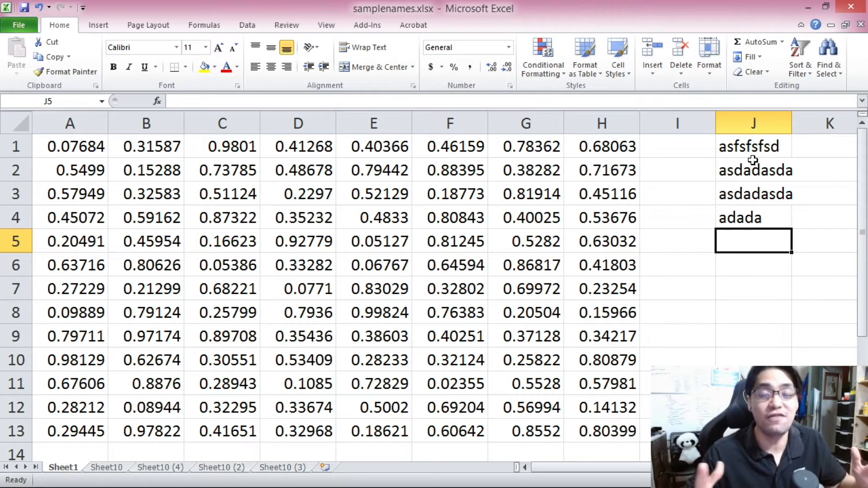
Step: Clear the sample text from cells J4 up to J1
{"action": "left_click", "coordinate": [741, 219]}
{"action": "key", "text": "Delete"}
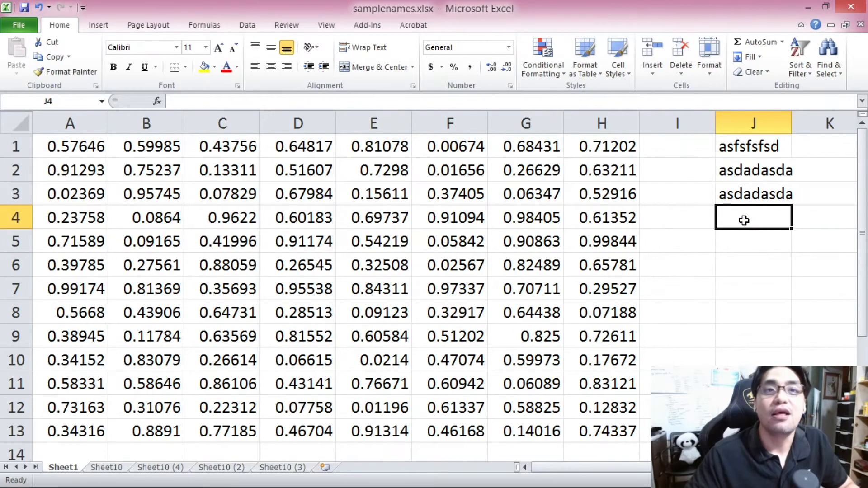
{"action": "left_click", "coordinate": [754, 194]}
{"action": "key", "text": "Delete"}
{"action": "left_click", "coordinate": [747, 173]}
{"action": "key", "text": "Delete"}
{"action": "left_click", "coordinate": [747, 146]}
{"action": "key", "text": "Delete"}
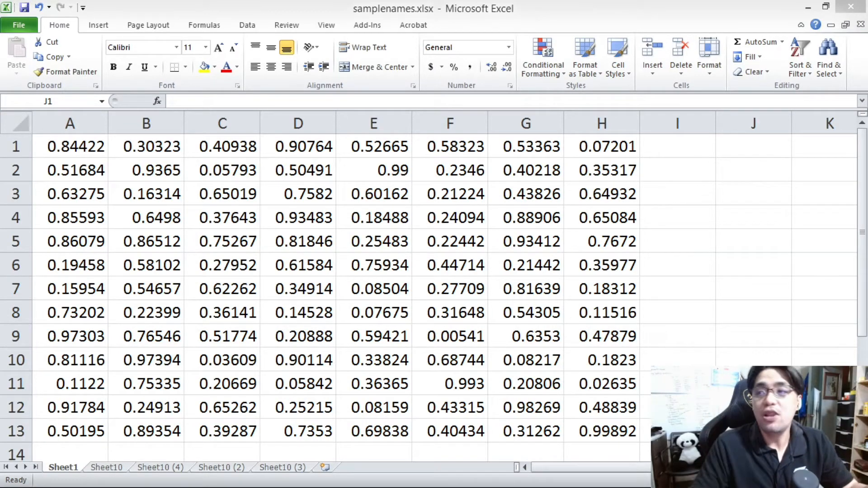
Step: Enter sample numbers into cells J1 through J4
{"action": "left_click", "coordinate": [733, 147]}
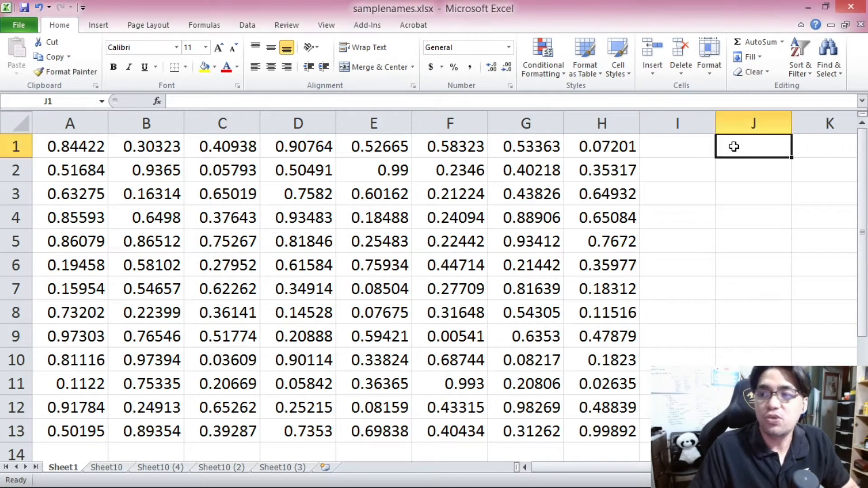
{"action": "type", "text": "1231312"}
{"action": "key", "text": "Return"}
{"action": "type", "text": "1231312"}
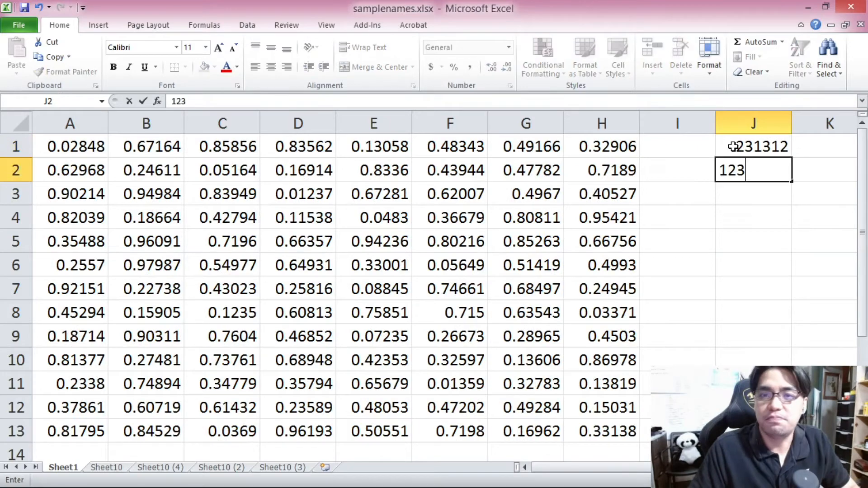
{"action": "key", "text": "Return"}
{"action": "type", "text": "1231231"}
{"action": "key", "text": "Return"}
{"action": "type", "text": "2131"}
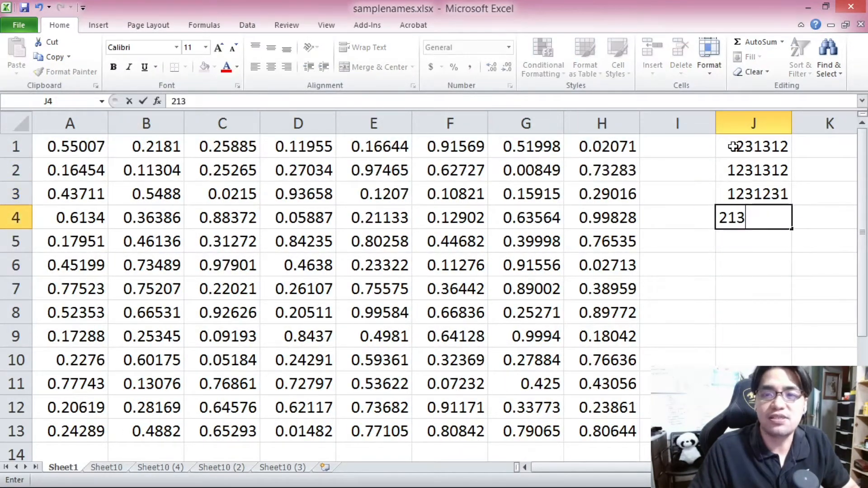
{"action": "key", "text": "Return"}
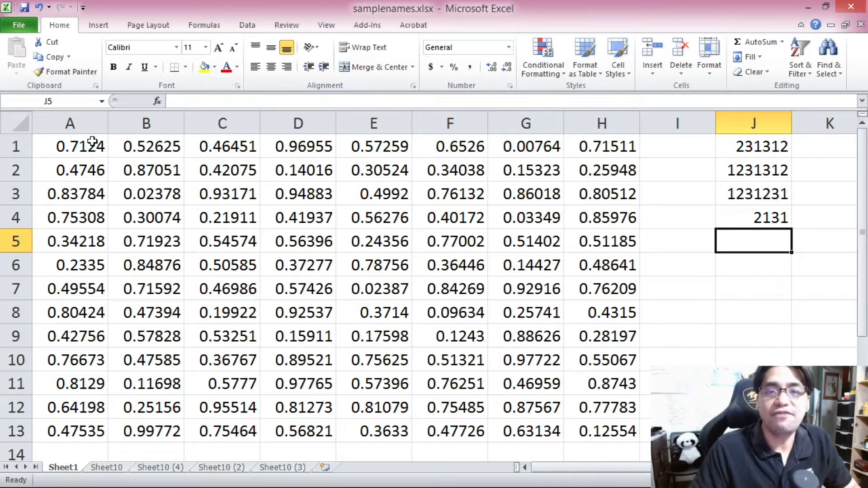
Step: Copy A1:H13 and paste it back in place as values to freeze the random numbers
{"action": "left_click_drag", "start_coordinate": [80, 147], "coordinate": [600, 423]}
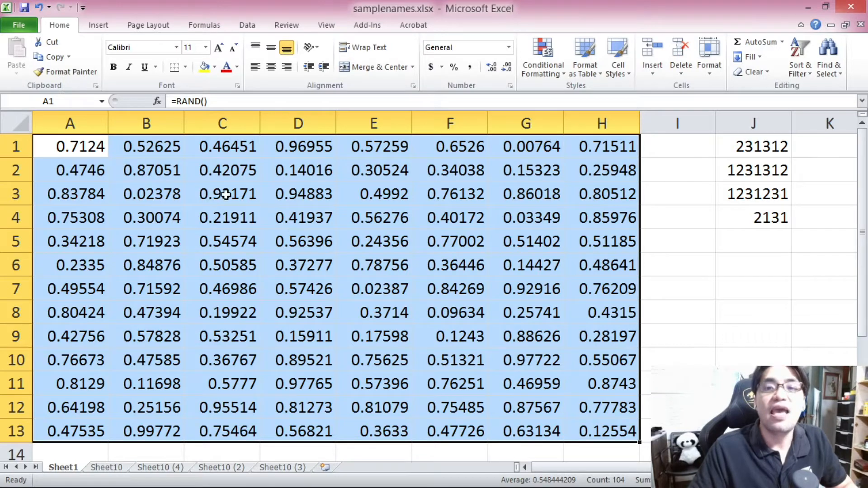
{"action": "key", "text": "ctrl+c"}
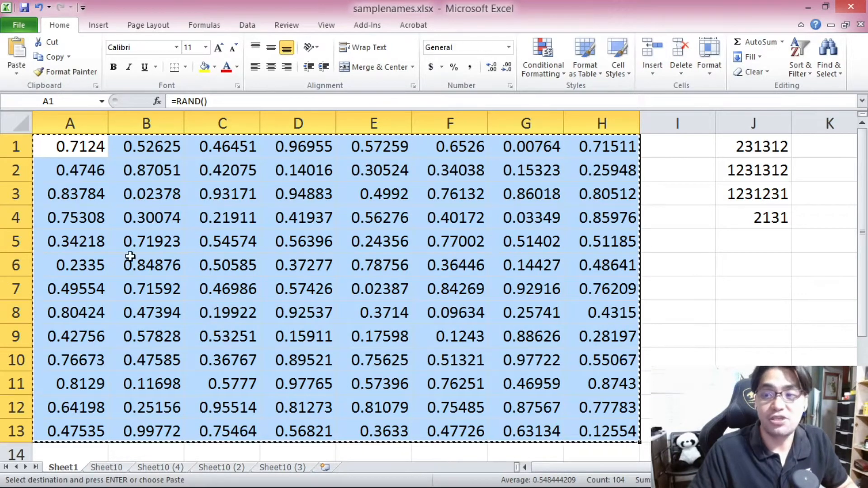
{"action": "left_click", "coordinate": [94, 150]}
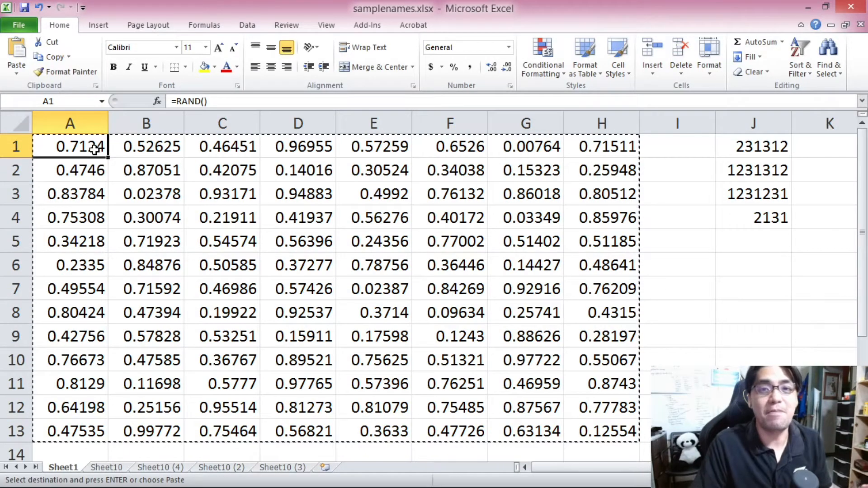
{"action": "right_click", "coordinate": [96, 151]}
{"action": "left_click", "coordinate": [143, 204]}
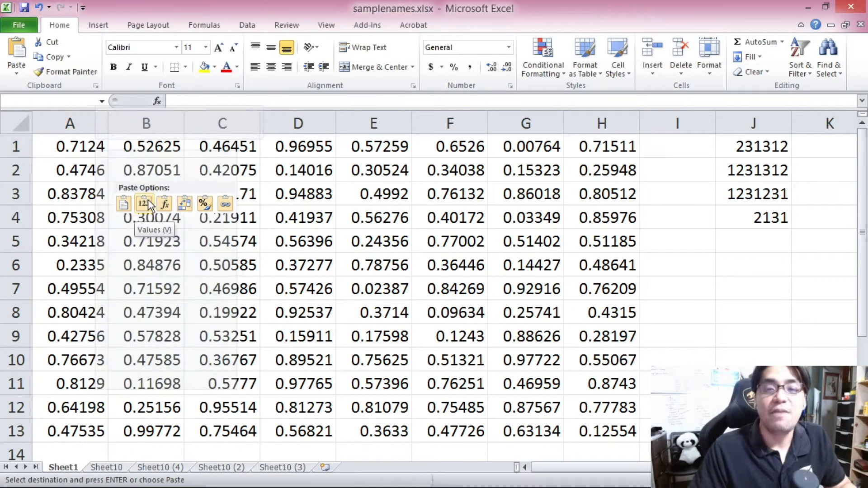
{"action": "left_click", "coordinate": [141, 203]}
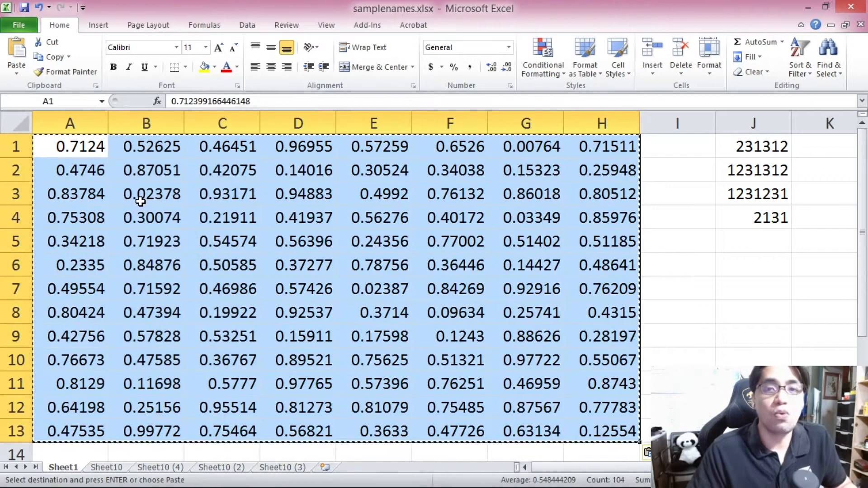
{"action": "left_click", "coordinate": [145, 217]}
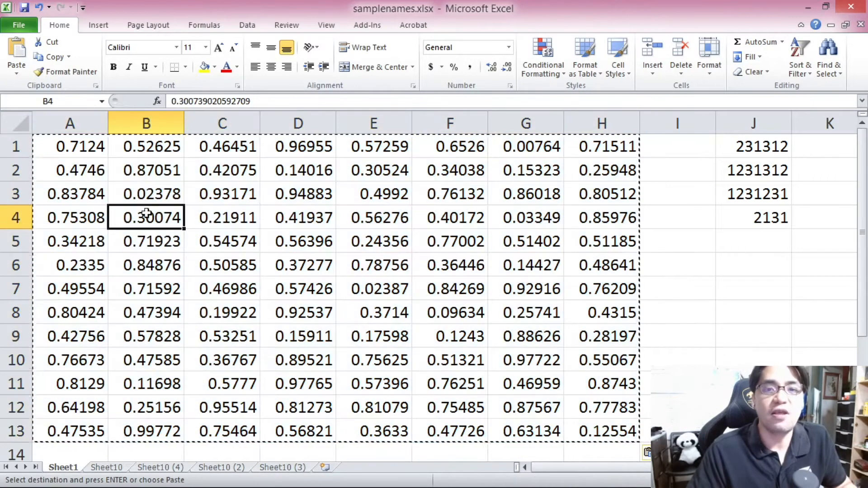
Step: Inspect individual cells in A1:H13 to check their contents
{"action": "left_click", "coordinate": [91, 149]}
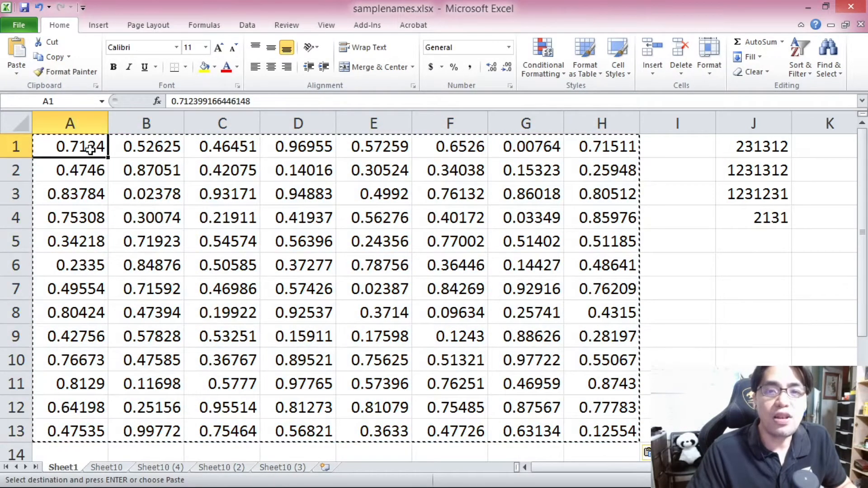
{"action": "left_click", "coordinate": [143, 147]}
{"action": "key", "text": "Escape"}
{"action": "key", "text": "Left"}
{"action": "left_click", "coordinate": [141, 146]}
{"action": "left_click", "coordinate": [244, 152]}
{"action": "left_click", "coordinate": [291, 148]}
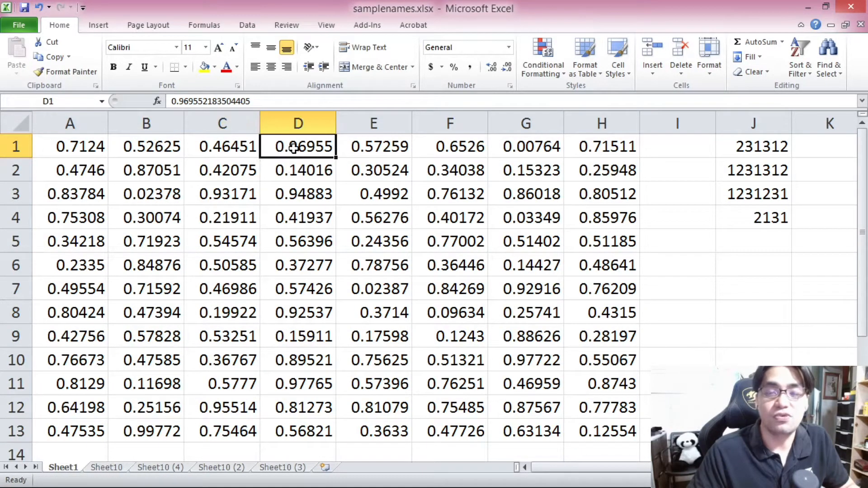
{"action": "left_click", "coordinate": [70, 145]}
{"action": "left_click", "coordinate": [154, 145]}
{"action": "left_click", "coordinate": [212, 144]}
{"action": "left_click", "coordinate": [153, 168]}
{"action": "left_click", "coordinate": [147, 142]}
{"action": "left_click", "coordinate": [89, 142]}
{"action": "left_click", "coordinate": [131, 177]}
Step: Enter test text into J1 through J4, then cancel and undo those entries
{"action": "left_click", "coordinate": [719, 142]}
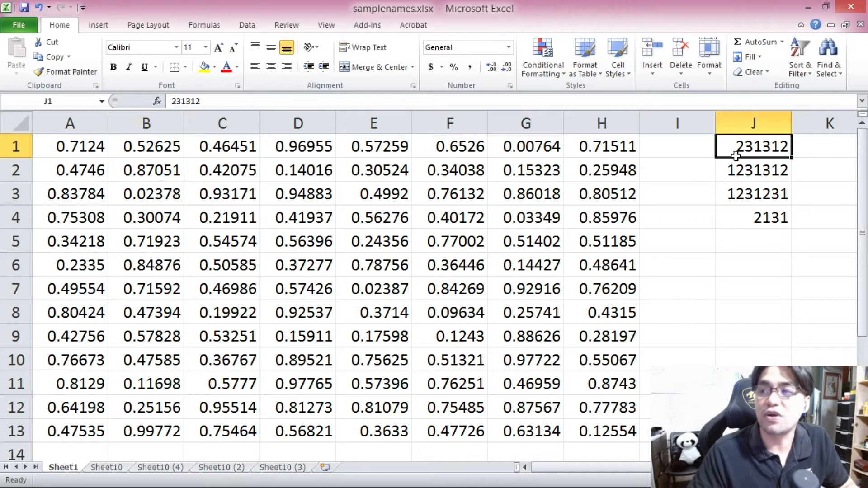
{"action": "type", "text": "asdasd"}
{"action": "key", "text": "Return"}
{"action": "type", "text": "asdad"}
{"action": "key", "text": "Return"}
{"action": "type", "text": "asdasda"}
{"action": "key", "text": "Return"}
{"action": "type", "text": "adada"}
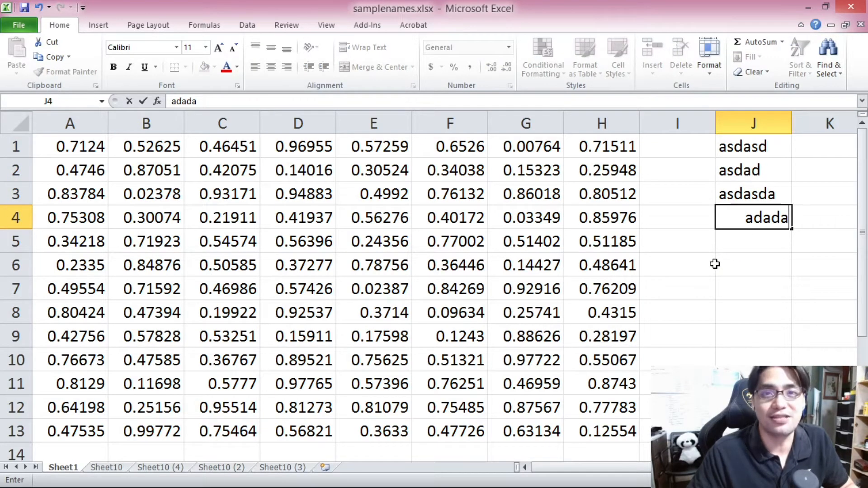
{"action": "key", "text": "Escape"}
{"action": "key", "text": "ctrl+z"}
{"action": "key", "text": "ctrl+z"}
{"action": "key", "text": "ctrl+z"}
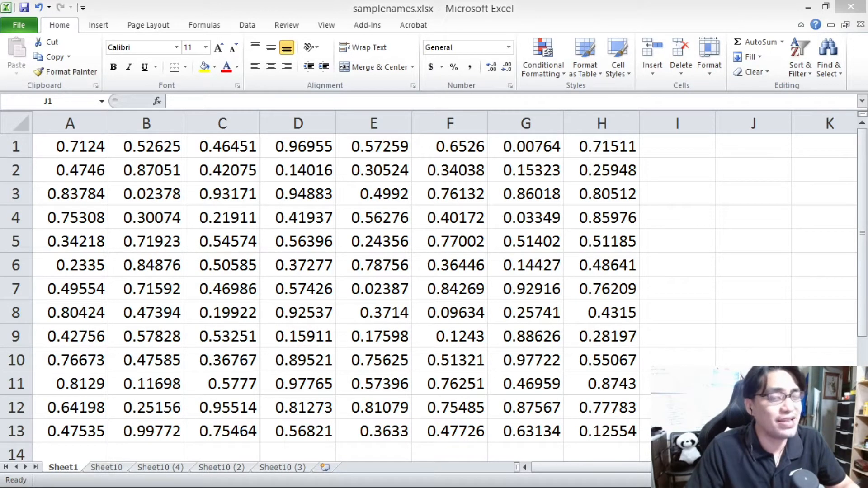
Step: Switch to the Sheet10 worksheet and move the names list from column A to column H
{"action": "left_click", "coordinate": [70, 146]}
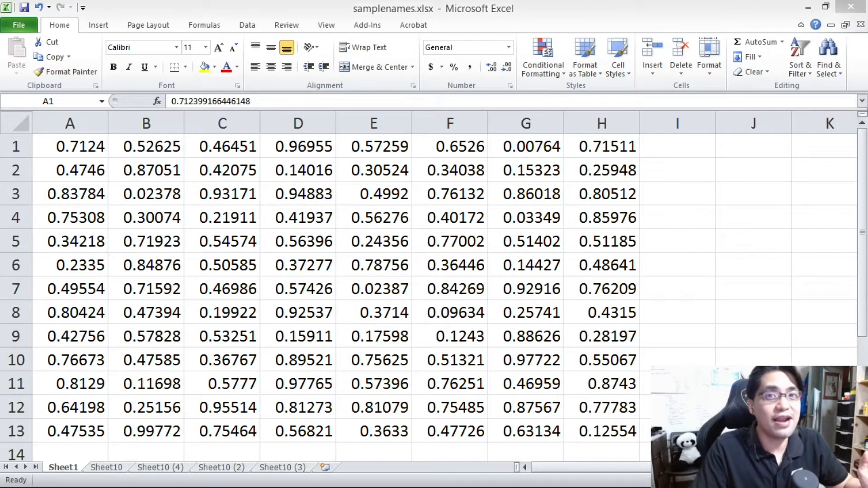
{"action": "key", "text": "alt+Tab"}
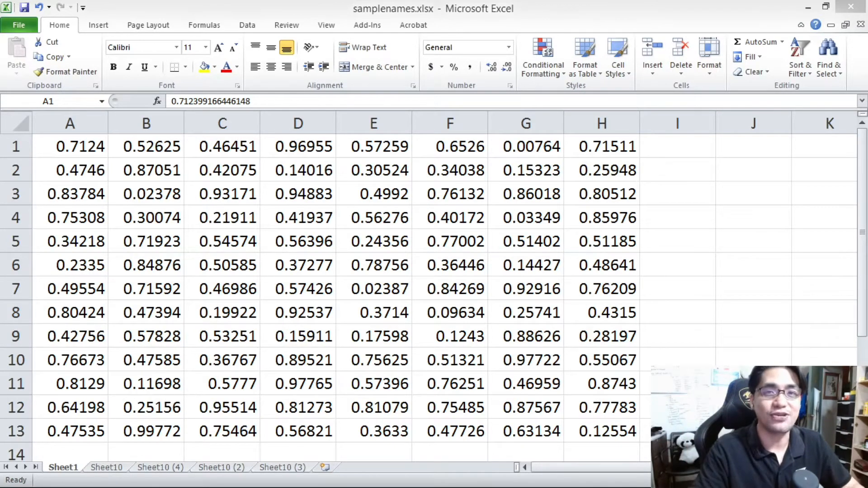
{"action": "key", "text": "ctrl+Page_Down"}
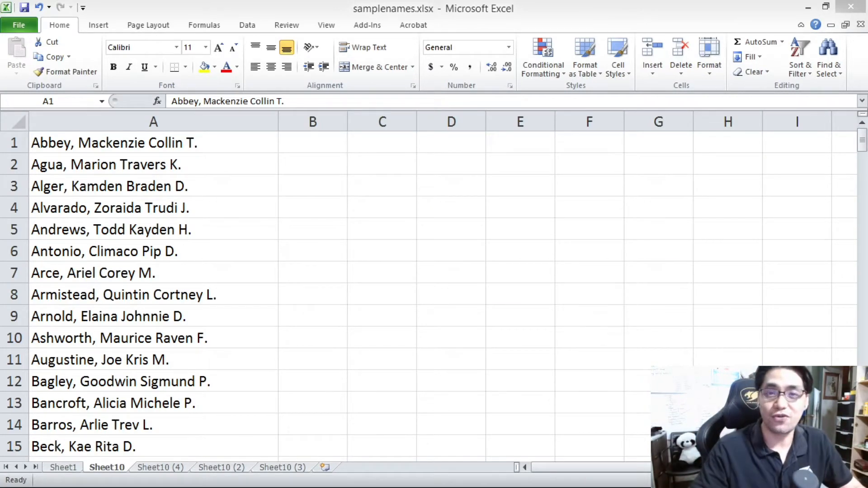
{"action": "left_click", "coordinate": [184, 145]}
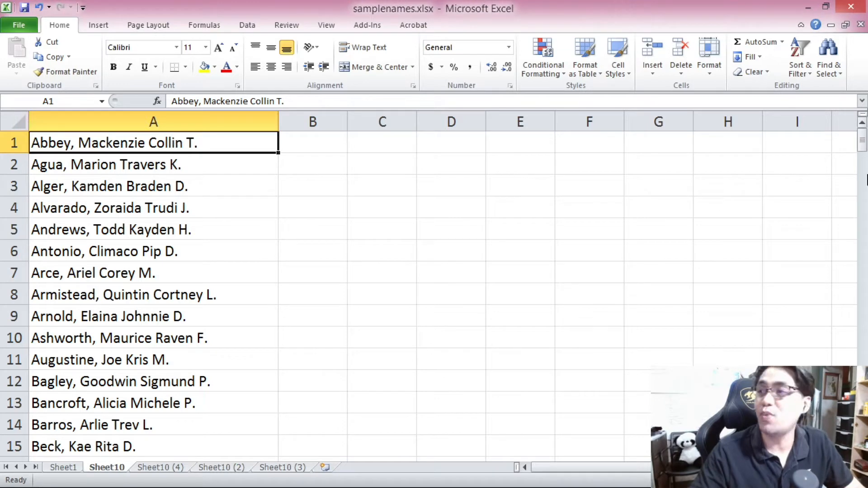
{"action": "left_click_drag", "start_coordinate": [862, 134], "coordinate": [697, 98]}
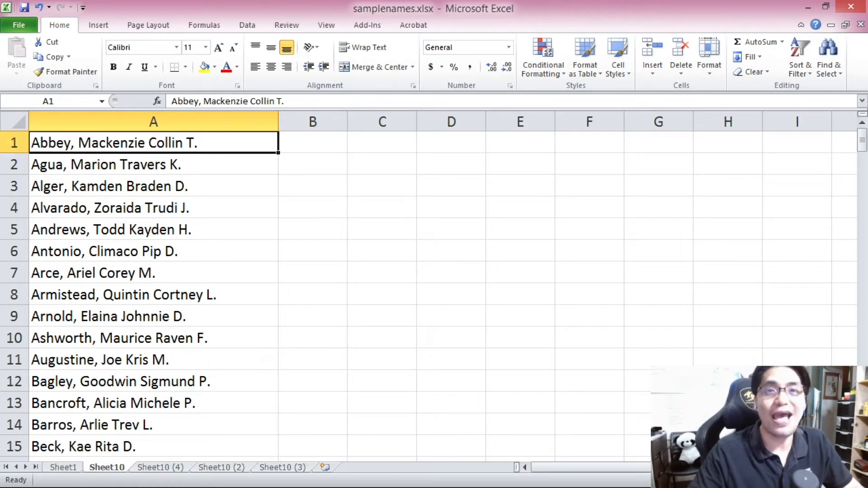
{"action": "mouse_move", "coordinate": [865, 143]}
{"action": "left_mouse_down"}
{"action": "mouse_move", "coordinate": [864, 156]}
{"action": "mouse_move", "coordinate": [864, 142]}
{"action": "left_mouse_up"}
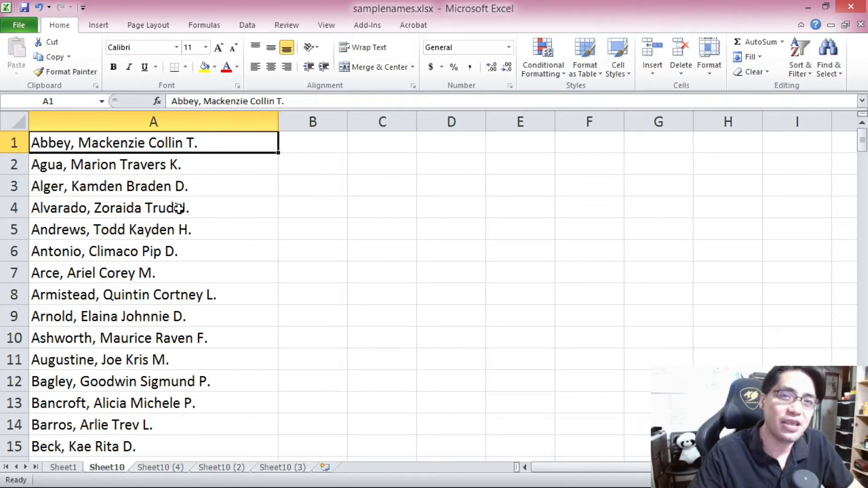
{"action": "left_click", "coordinate": [143, 113]}
{"action": "key", "text": "ctrl+c"}
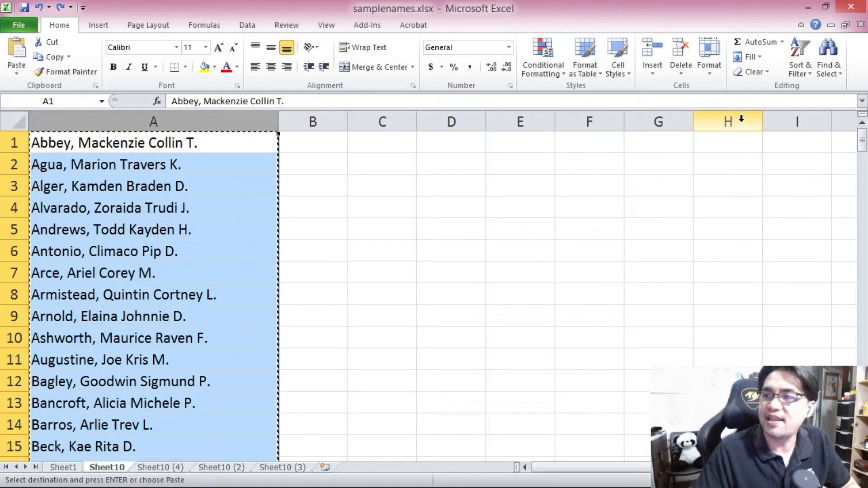
{"action": "right_click", "coordinate": [775, 120]}
{"action": "left_click", "coordinate": [726, 213]}
Step: Enter the label Winners 10,000 in cells A1 and A2
{"action": "left_click", "coordinate": [66, 148]}
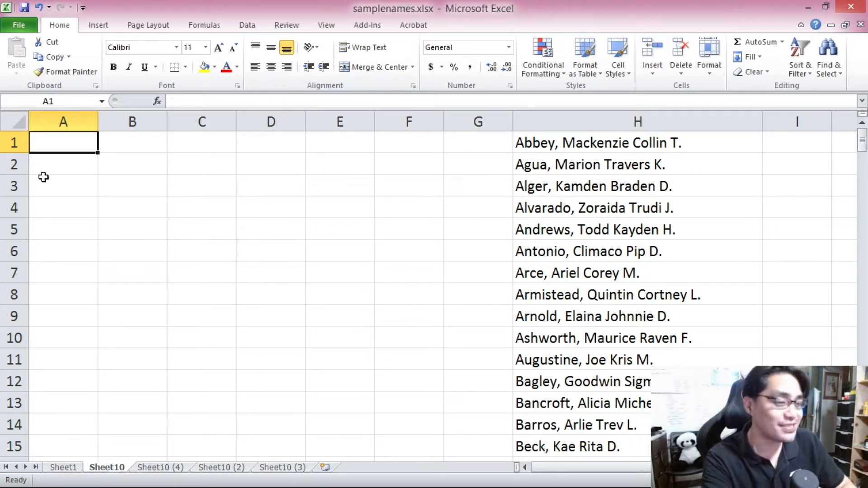
{"action": "type", "text": "Winners "}
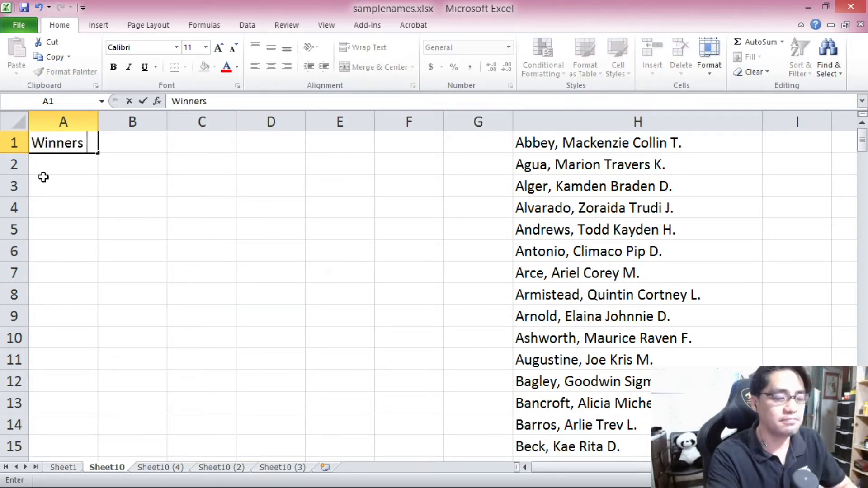
{"action": "type", "text": "10,000"}
{"action": "key", "text": "Return"}
{"action": "type", "text": "Winners 10,000"}
{"action": "key", "text": "Return"}
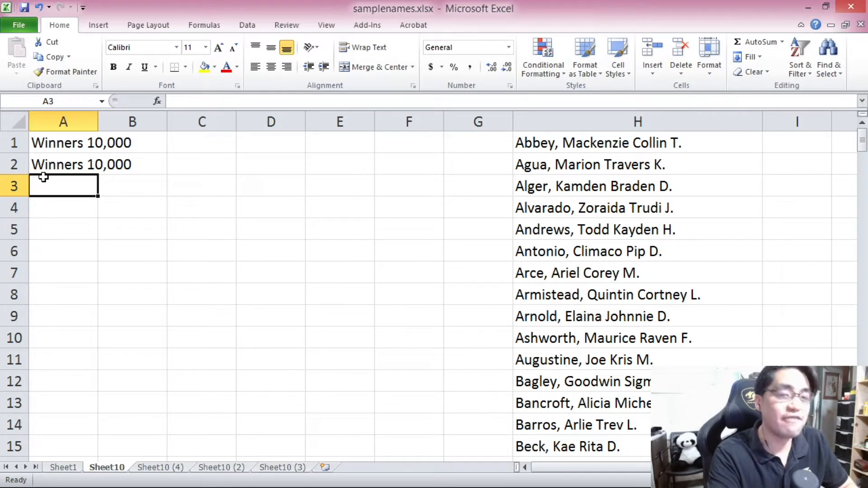
Step: Enter the label Winners 5,000 in cell A3, correcting its amount in the formula bar
{"action": "type", "text": "Winners"}
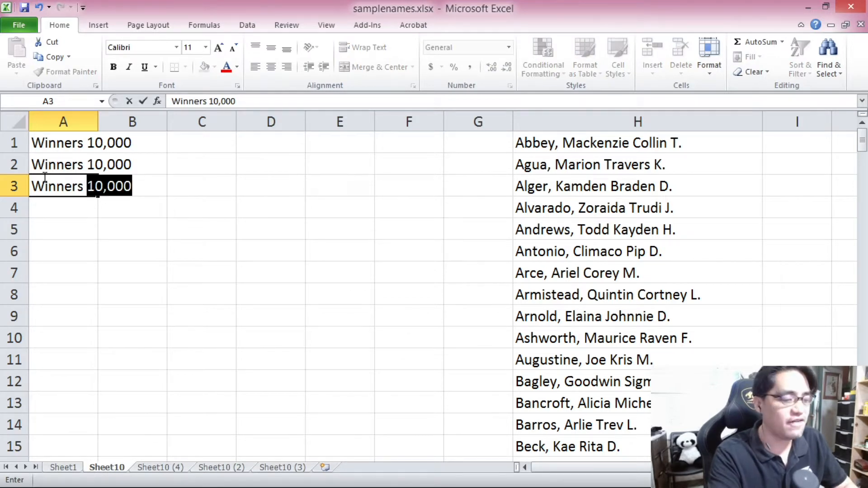
{"action": "type", "text": " 5,00"}
{"action": "key", "text": "Return"}
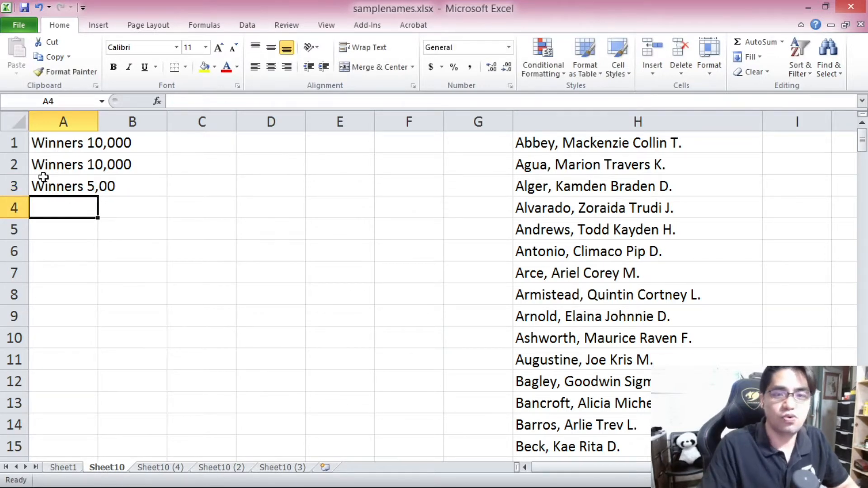
{"action": "left_click", "coordinate": [44, 177]}
{"action": "left_click", "coordinate": [299, 100]}
{"action": "type", "text": "0"}
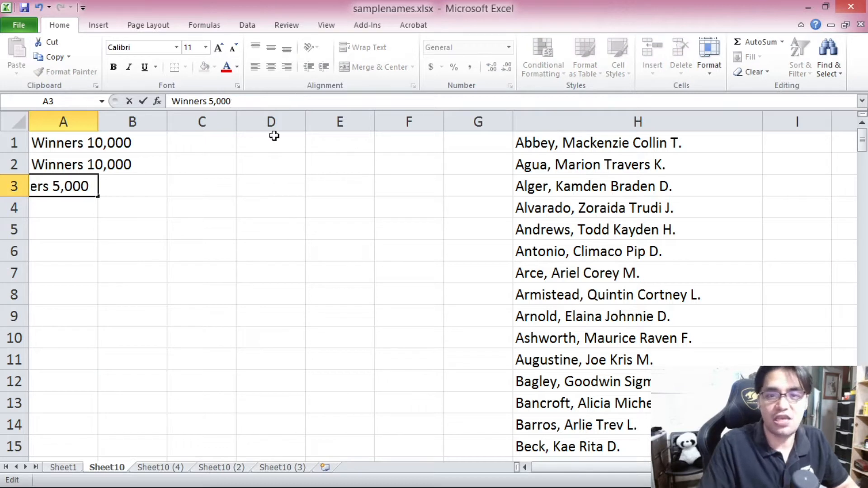
{"action": "left_click", "coordinate": [271, 165]}
Step: Copy the Winners 5,000 label from A3 into A4:A7
{"action": "left_click", "coordinate": [70, 186]}
{"action": "key", "text": "ctrl+c"}
{"action": "left_click_drag", "start_coordinate": [72, 186], "coordinate": [78, 271]}
{"action": "key", "text": "ctrl+v"}
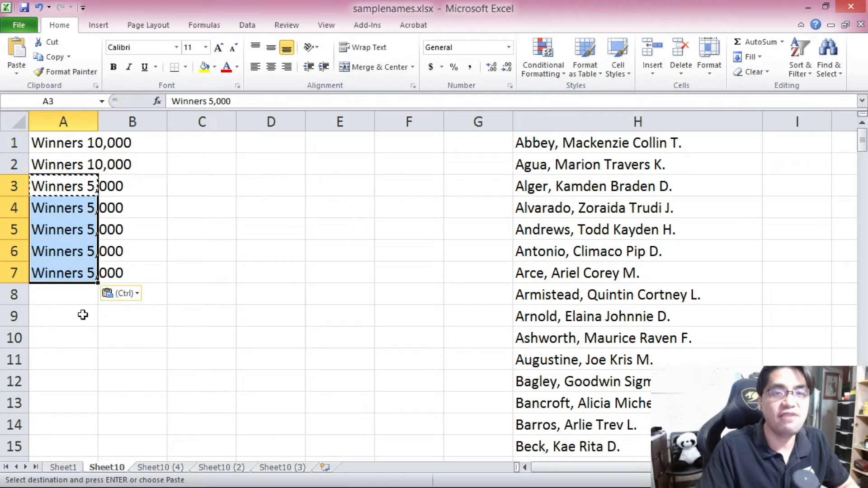
{"action": "left_click", "coordinate": [63, 300]}
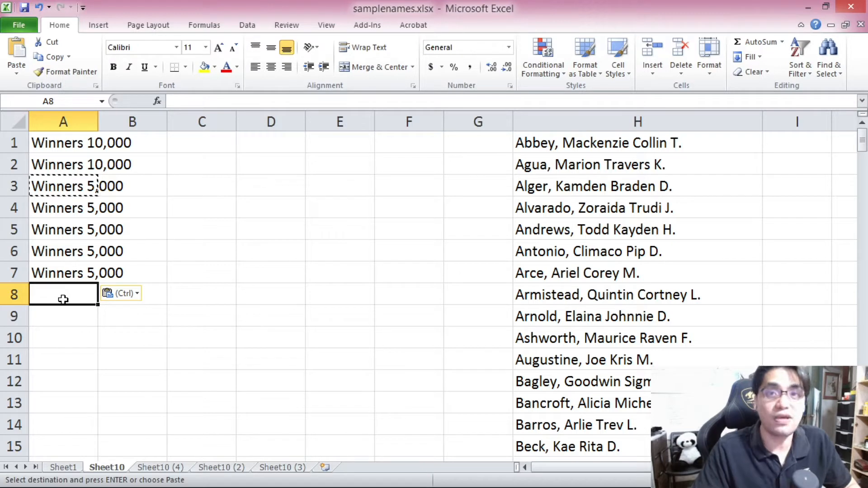
Step: Enter Winners 2,000 in A8 and copy it down through A17
{"action": "type", "text": "Winners 2,000"}
{"action": "key", "text": "Return"}
{"action": "left_click", "coordinate": [63, 298]}
{"action": "key", "text": "ctrl+c"}
{"action": "left_click_drag", "start_coordinate": [63, 317], "coordinate": [60, 423]}
{"action": "key", "text": "ctrl+v"}
{"action": "left_click_drag", "start_coordinate": [63, 229], "coordinate": [70, 419]}
{"action": "scroll", "coordinate": [69, 419], "scroll_direction": "down", "scroll_amount": 3}
{"action": "left_click", "coordinate": [55, 256]}
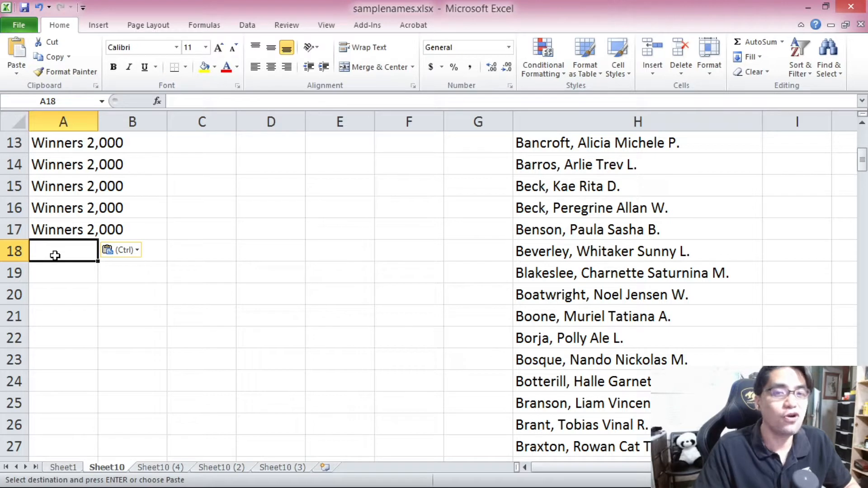
Step: Enter Winners 500 in A18 and copy it down through A200
{"action": "type", "text": "Wi"}
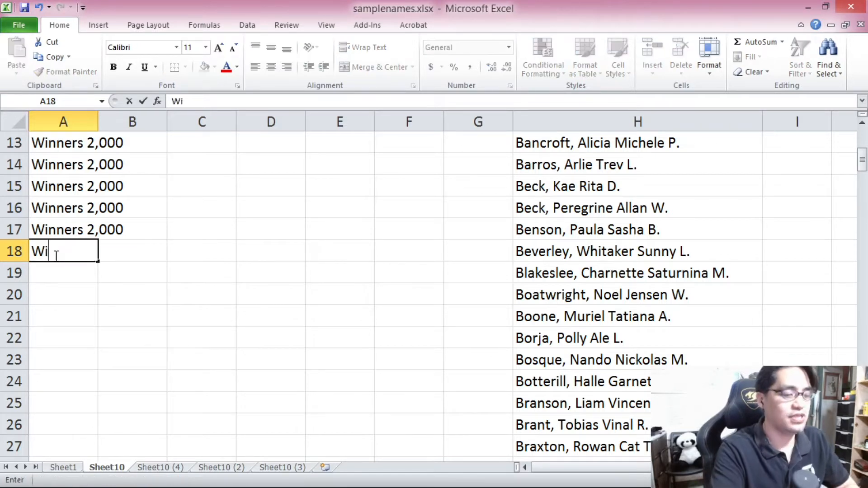
{"action": "type", "text": "nners 500"}
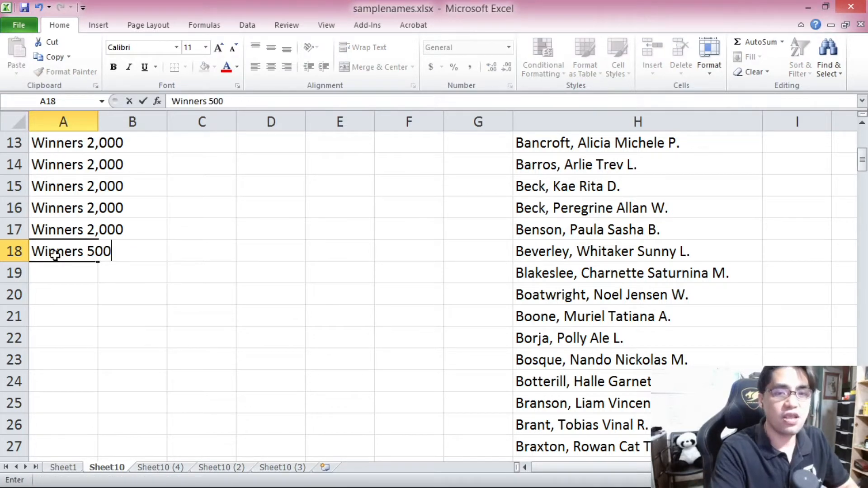
{"action": "key", "text": "Return"}
{"action": "left_click", "coordinate": [54, 255]}
{"action": "key", "text": "ctrl+c"}
{"action": "left_click_drag", "start_coordinate": [54, 255], "coordinate": [83, 423]}
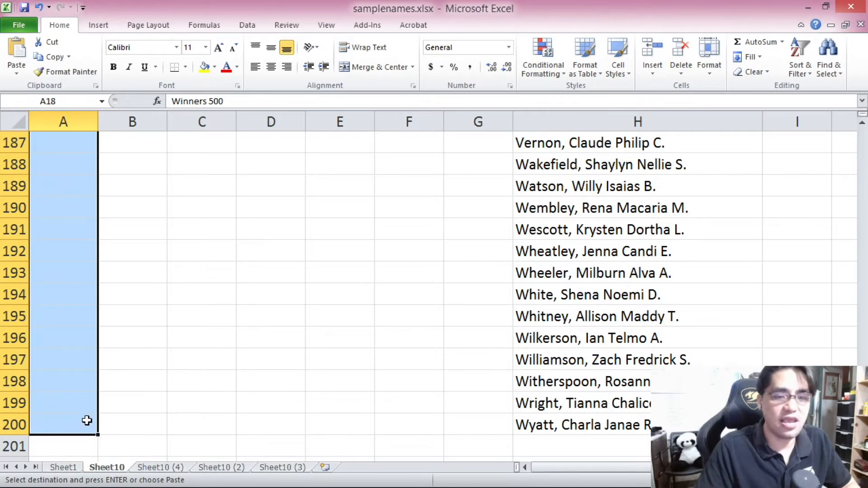
{"action": "key", "text": "ctrl+v"}
Step: Scroll through column A to check the winner labels from A1 down to A200
{"action": "scroll", "coordinate": [136, 362], "scroll_direction": "down", "scroll_amount": 9}
{"action": "left_click_drag", "start_coordinate": [862, 200], "coordinate": [862, 136]}
{"action": "left_click_drag", "start_coordinate": [62, 141], "coordinate": [130, 287]}
{"action": "scroll", "coordinate": [122, 289], "scroll_direction": "down", "scroll_amount": 1}
{"action": "left_click_drag", "start_coordinate": [81, 229], "coordinate": [81, 416]}
{"action": "scroll", "coordinate": [80, 417], "scroll_direction": "down", "scroll_amount": 2}
{"action": "left_click", "coordinate": [71, 322]}
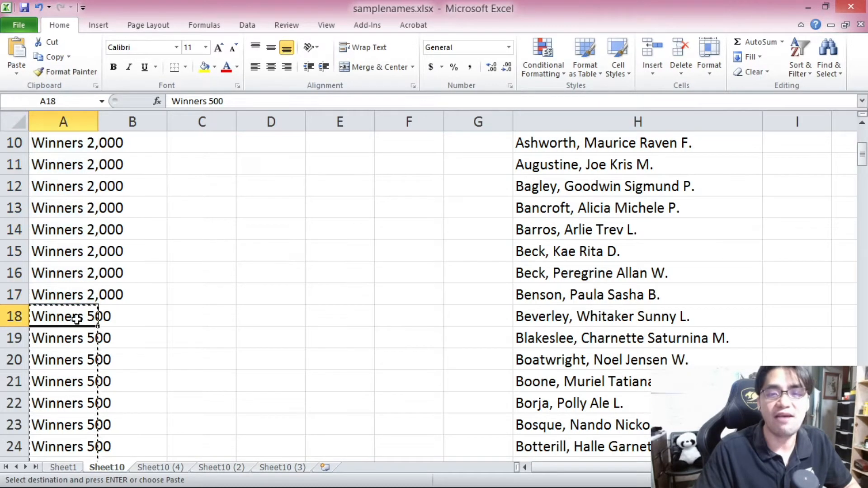
{"action": "left_click_drag", "start_coordinate": [864, 160], "coordinate": [838, 88]}
{"action": "left_click", "coordinate": [72, 138]}
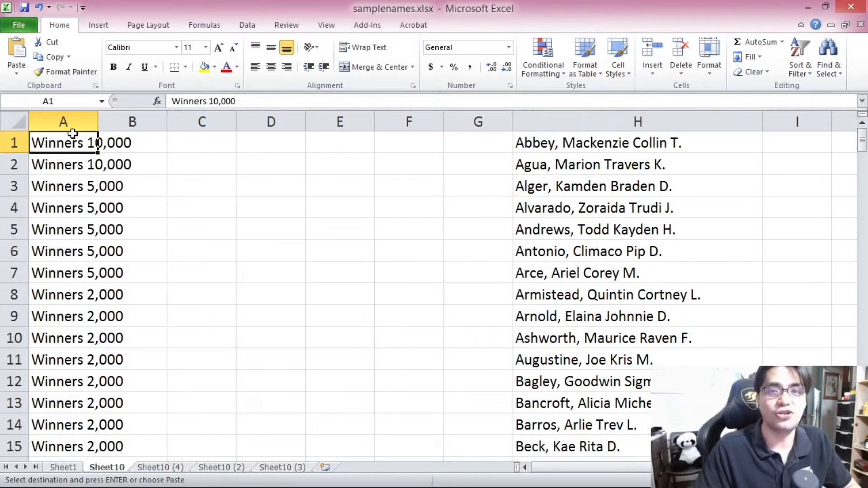
Step: Enter the formula =RAND() in cell G1
{"action": "left_click", "coordinate": [470, 148]}
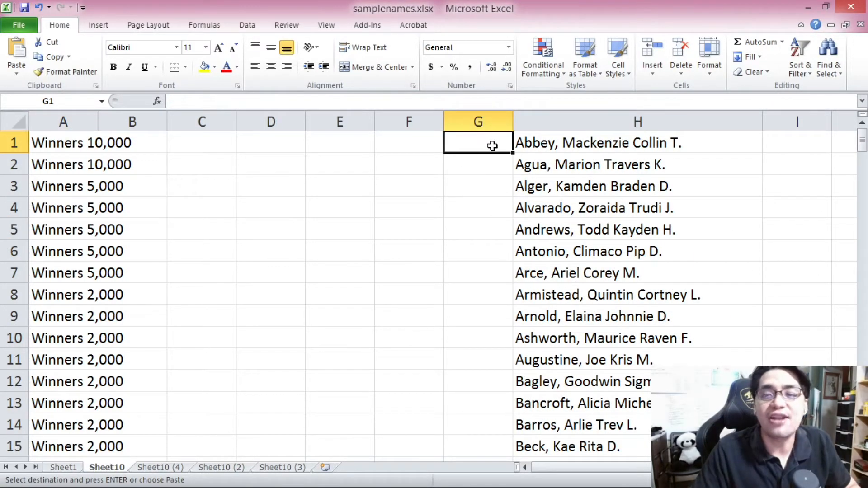
{"action": "left_click_drag", "start_coordinate": [866, 158], "coordinate": [847, 120]}
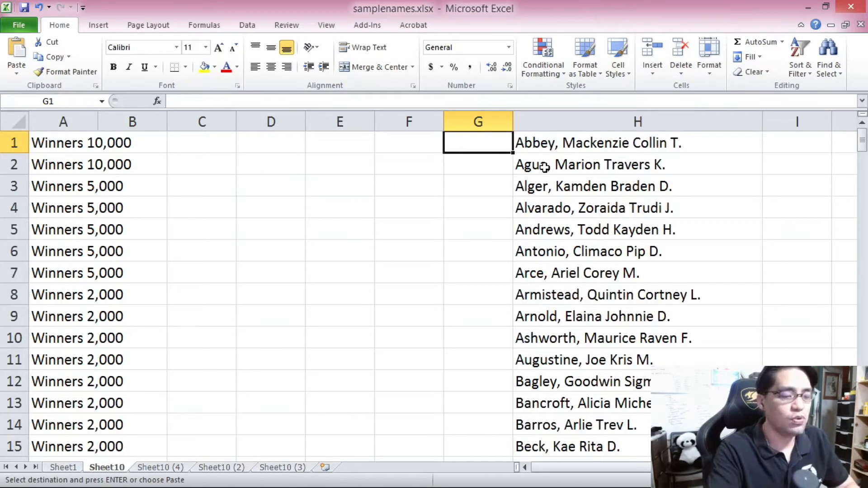
{"action": "type", "text": "=RAN"}
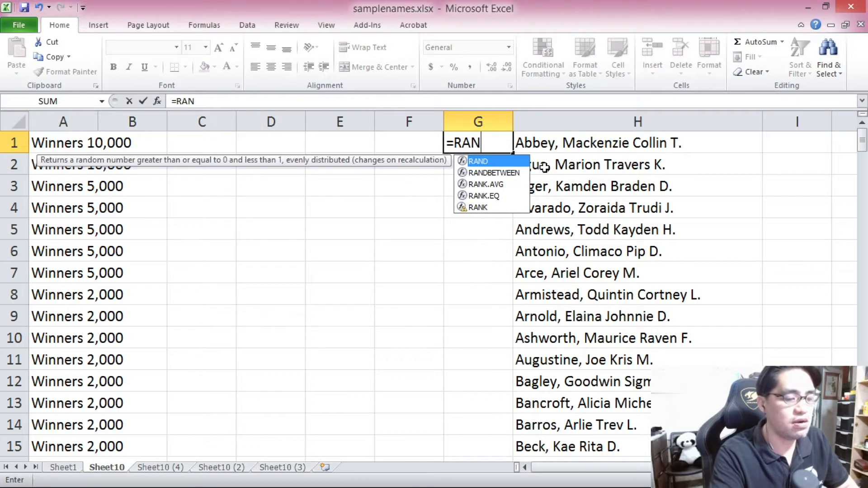
{"action": "type", "text": "D()"}
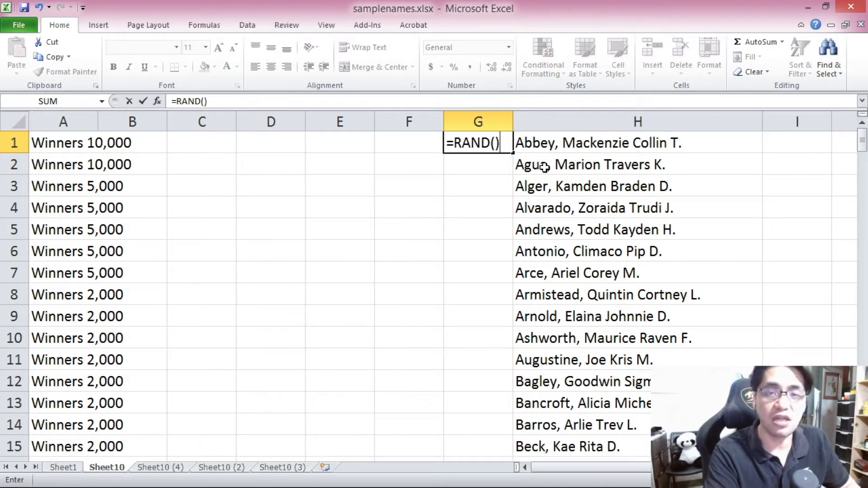
{"action": "key", "text": "Return"}
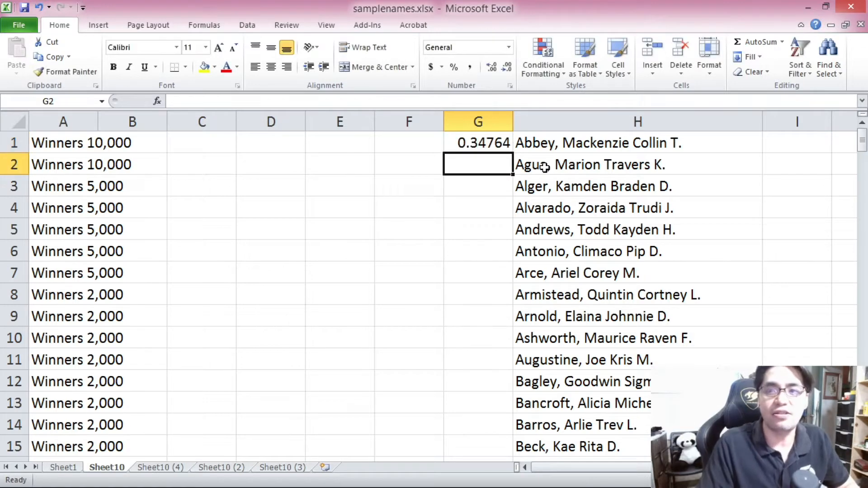
Step: Copy the RAND formula from G1 down through G200 beside the names
{"action": "left_click", "coordinate": [468, 142]}
{"action": "key", "text": "ctrl+c"}
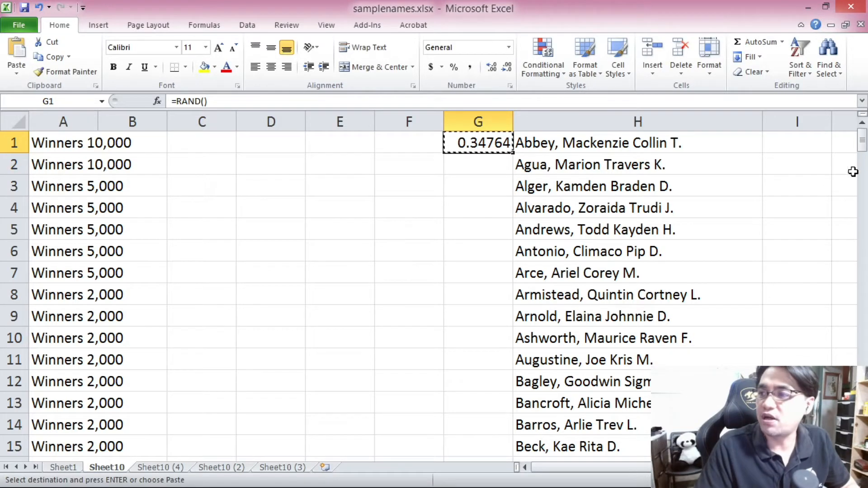
{"action": "left_click_drag", "start_coordinate": [862, 137], "coordinate": [863, 144]}
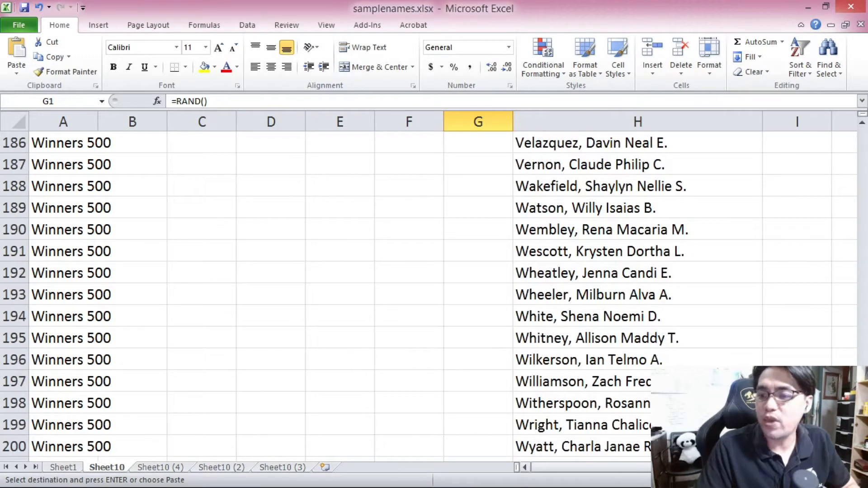
{"action": "left_click", "coordinate": [492, 446], "text": "shift"}
{"action": "key", "text": "ctrl+v"}
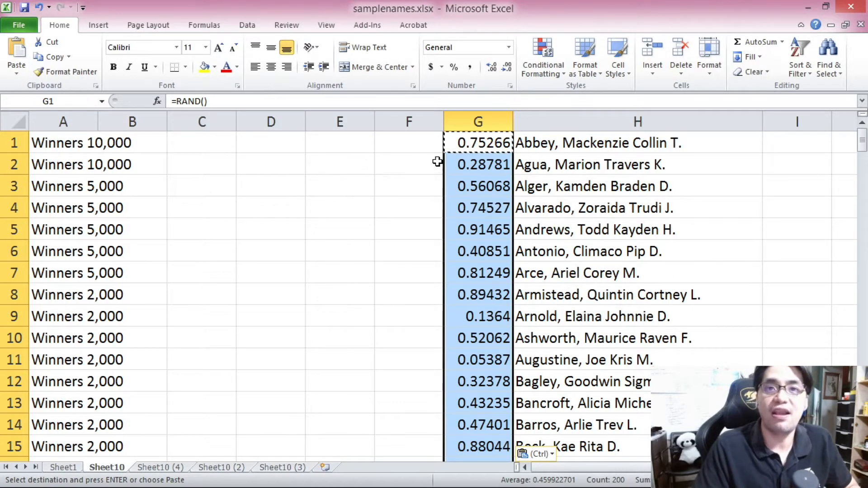
{"action": "left_click", "coordinate": [468, 143]}
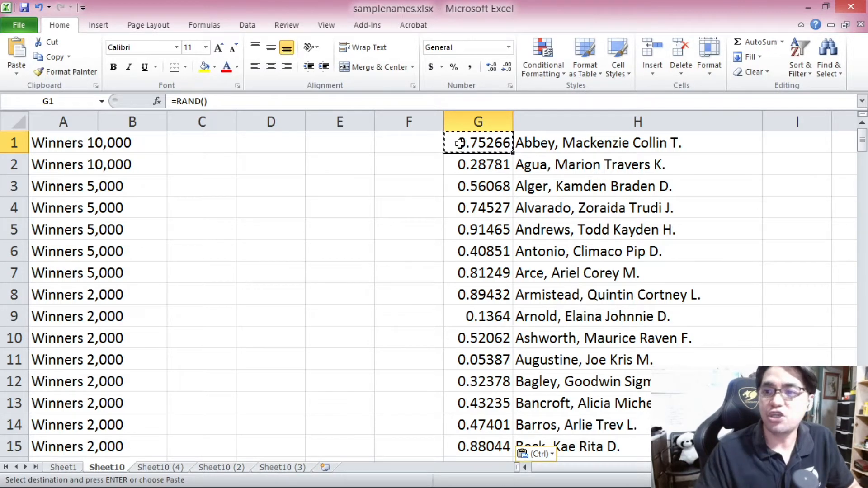
{"action": "mouse_move", "coordinate": [862, 141]}
{"action": "left_mouse_down"}
{"action": "mouse_move", "coordinate": [864, 407]}
{"action": "mouse_move", "coordinate": [863, 133]}
{"action": "left_mouse_up"}
Step: Enter the numbers 1 through 9 and 0 in cells E1 to E10
{"action": "left_click", "coordinate": [316, 143]}
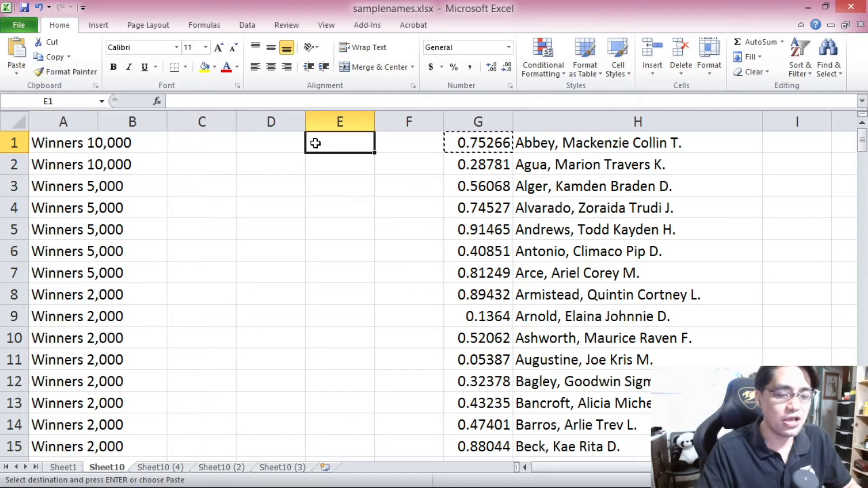
{"action": "type", "text": "1"}
{"action": "key", "text": "Return"}
{"action": "type", "text": "2"}
{"action": "key", "text": "Return"}
{"action": "type", "text": "3"}
{"action": "key", "text": "Return"}
{"action": "type", "text": "4"}
{"action": "key", "text": "Return"}
{"action": "type", "text": "5 6"}
{"action": "key", "text": "Return"}
{"action": "type", "text": "7"}
{"action": "key", "text": "Return"}
{"action": "type", "text": "8"}
{"action": "key", "text": "Return"}
{"action": "type", "text": "9"}
{"action": "key", "text": "Return"}
{"action": "type", "text": "0"}
{"action": "key", "text": "Return"}
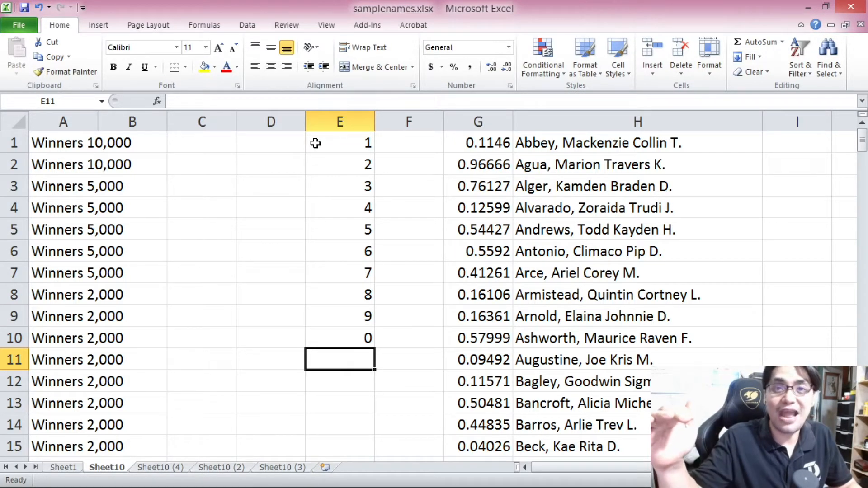
Step: Recalculate the worksheet to regenerate the random numbers in column G
{"action": "left_click", "coordinate": [463, 147]}
{"action": "key", "text": "F9"}
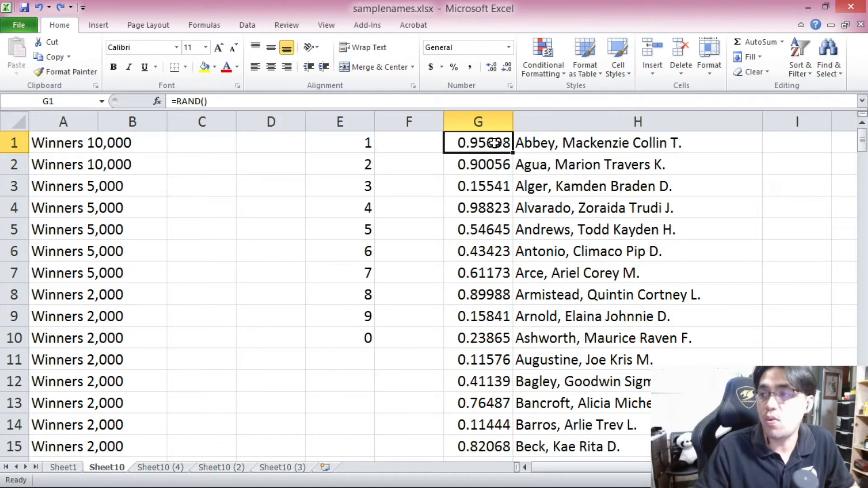
Step: Copy G1:G200 and paste it back onto itself as values to fix the random numbers
{"action": "left_click_drag", "start_coordinate": [862, 145], "coordinate": [862, 425]}
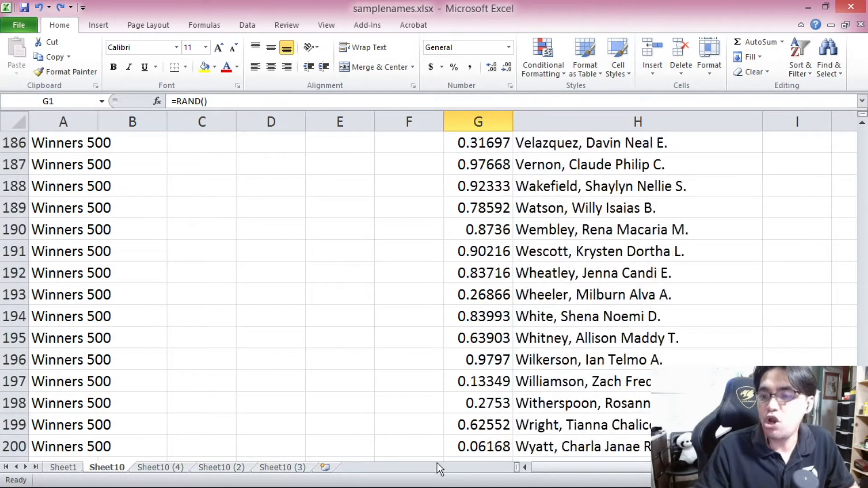
{"action": "left_click", "coordinate": [461, 446], "text": "shift"}
{"action": "key", "text": "ctrl+c"}
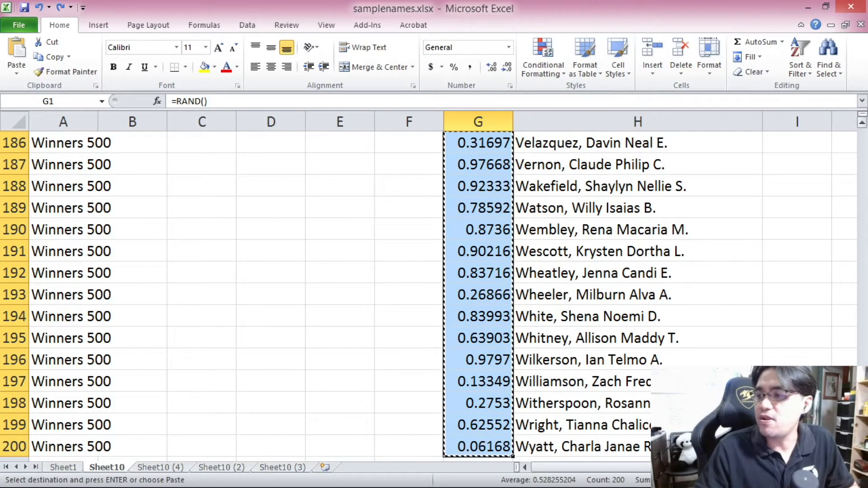
{"action": "left_click_drag", "start_coordinate": [855, 348], "coordinate": [852, 135]}
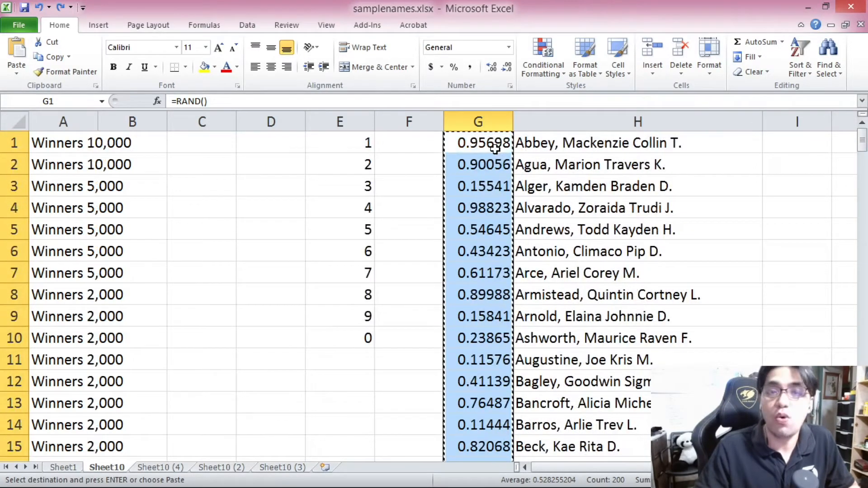
{"action": "right_click", "coordinate": [495, 148]}
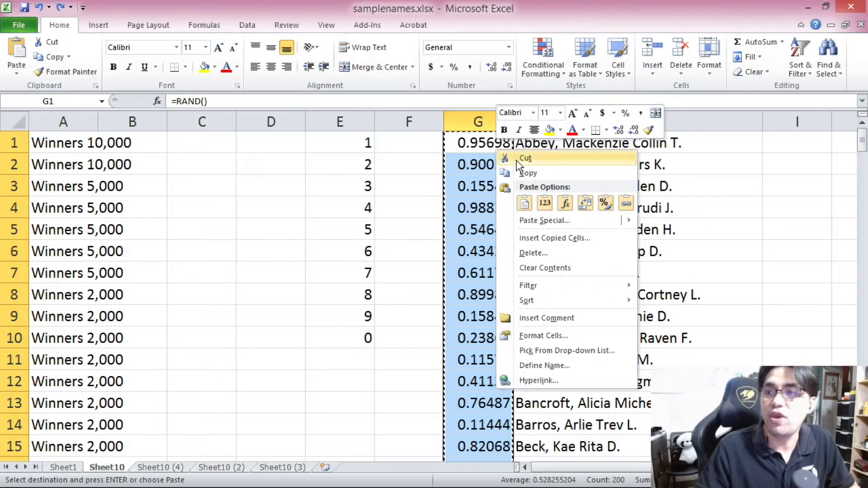
{"action": "left_click", "coordinate": [540, 204]}
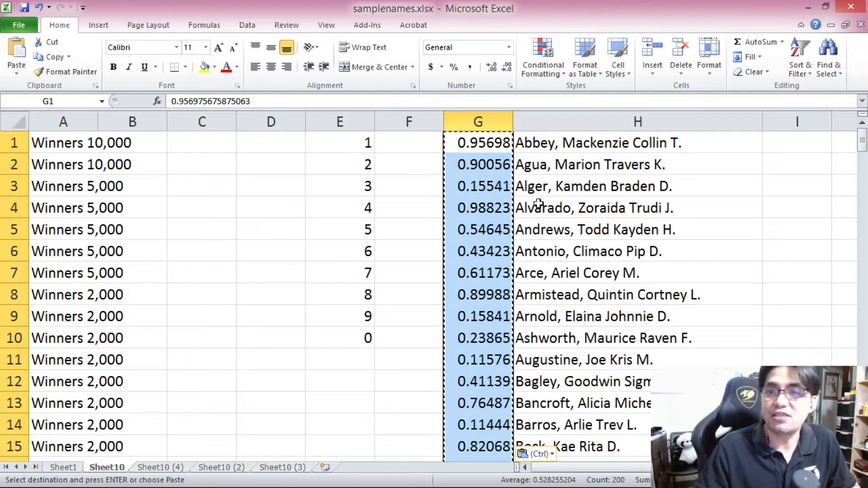
Step: Inspect the top cells of column G to check they now hold fixed values
{"action": "left_click", "coordinate": [468, 142]}
{"action": "left_click", "coordinate": [482, 156]}
{"action": "left_click", "coordinate": [471, 141]}
{"action": "left_click", "coordinate": [479, 162]}
{"action": "left_click", "coordinate": [468, 141]}
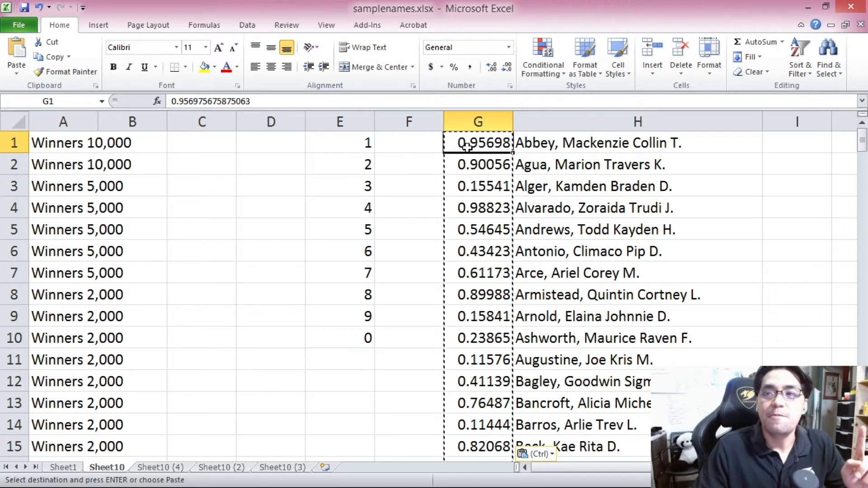
{"action": "left_click", "coordinate": [479, 163]}
{"action": "left_click", "coordinate": [482, 187]}
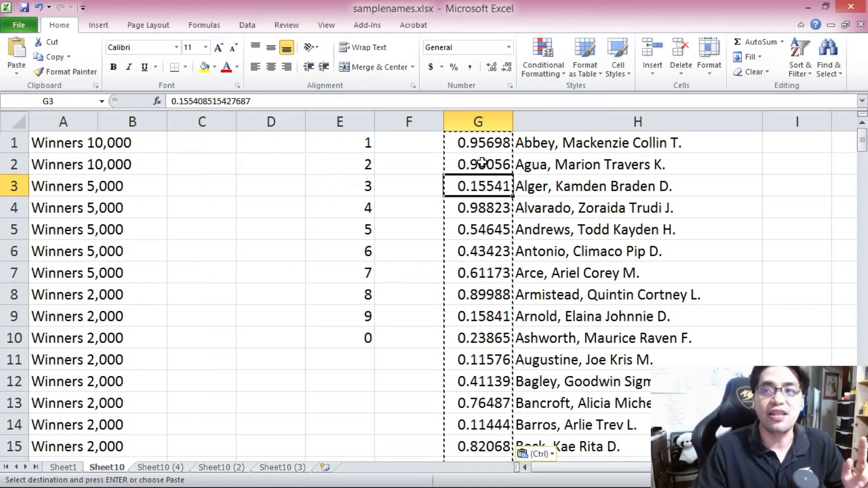
{"action": "left_click", "coordinate": [483, 144]}
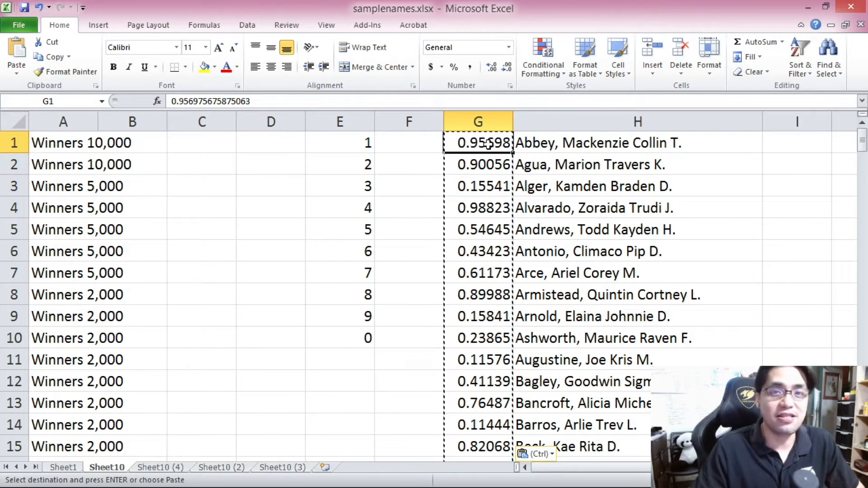
{"action": "left_click_drag", "start_coordinate": [489, 144], "coordinate": [493, 156]}
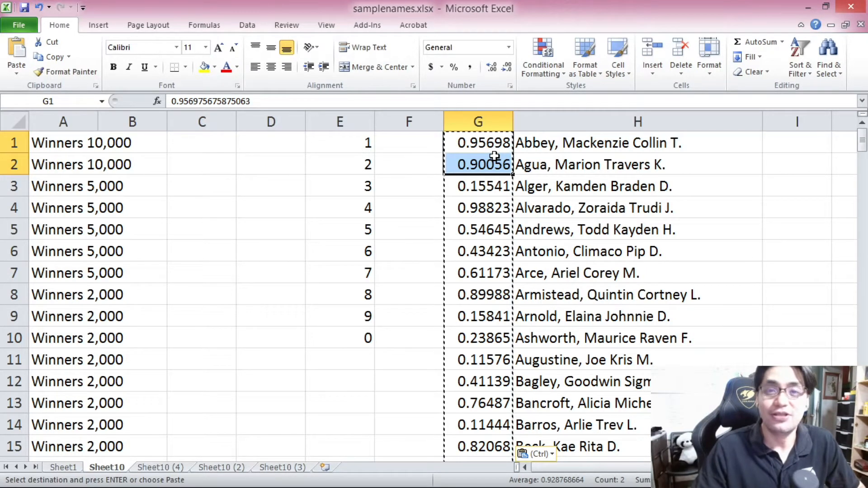
{"action": "left_click", "coordinate": [494, 143]}
{"action": "key", "text": "Escape"}
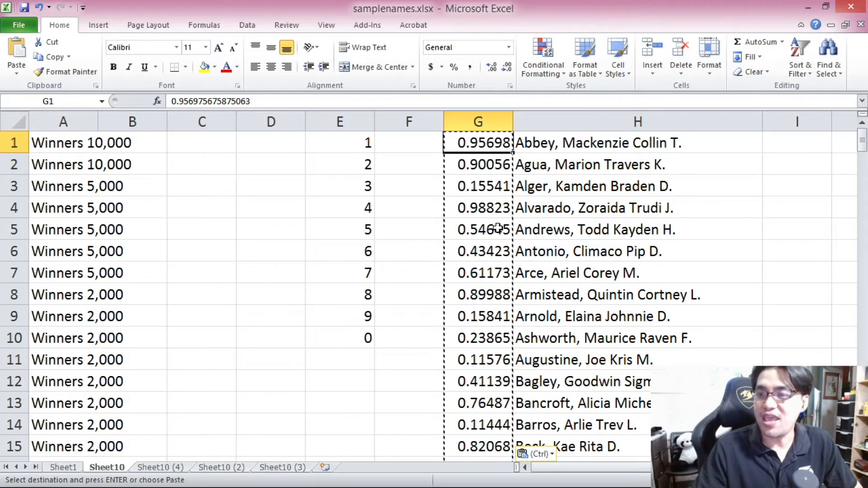
Step: Sort the G:H data block from smallest to largest by the random numbers in column G
{"action": "left_click", "coordinate": [496, 224]}
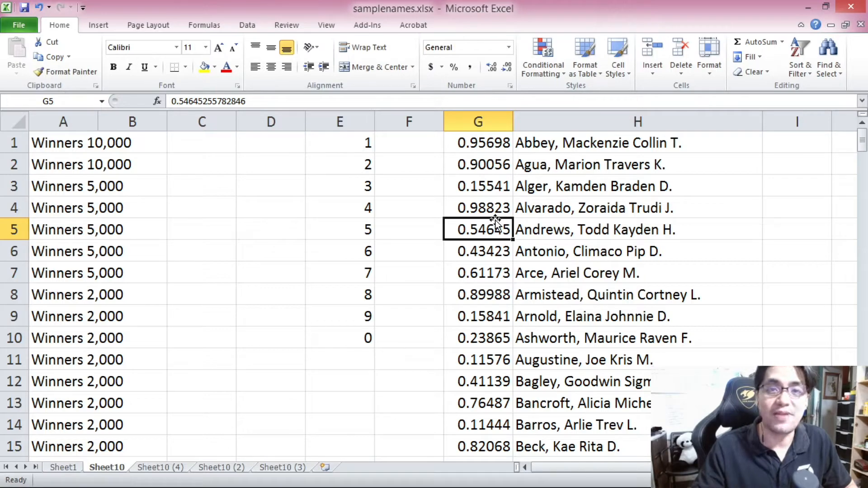
{"action": "key", "text": "ctrl+a"}
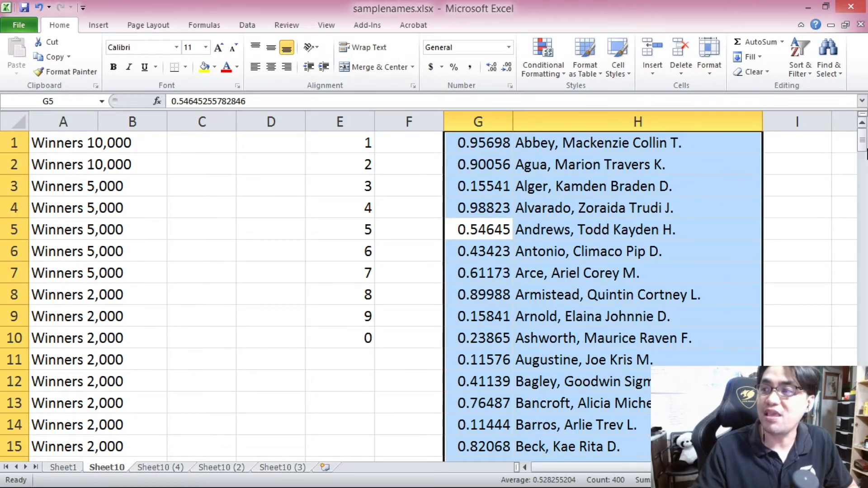
{"action": "mouse_move", "coordinate": [865, 145]}
{"action": "left_mouse_down"}
{"action": "mouse_move", "coordinate": [864, 152]}
{"action": "mouse_move", "coordinate": [864, 141]}
{"action": "left_mouse_up"}
{"action": "left_click", "coordinate": [248, 24]}
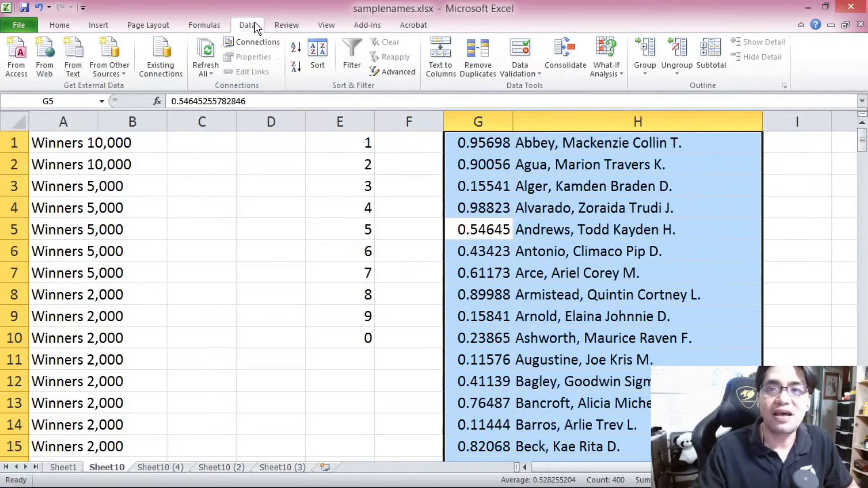
{"action": "left_click", "coordinate": [293, 48]}
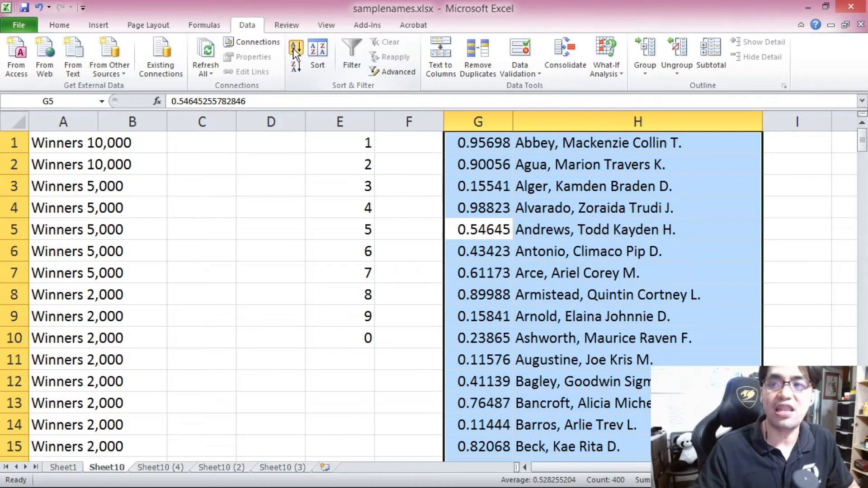
{"action": "left_click", "coordinate": [491, 149]}
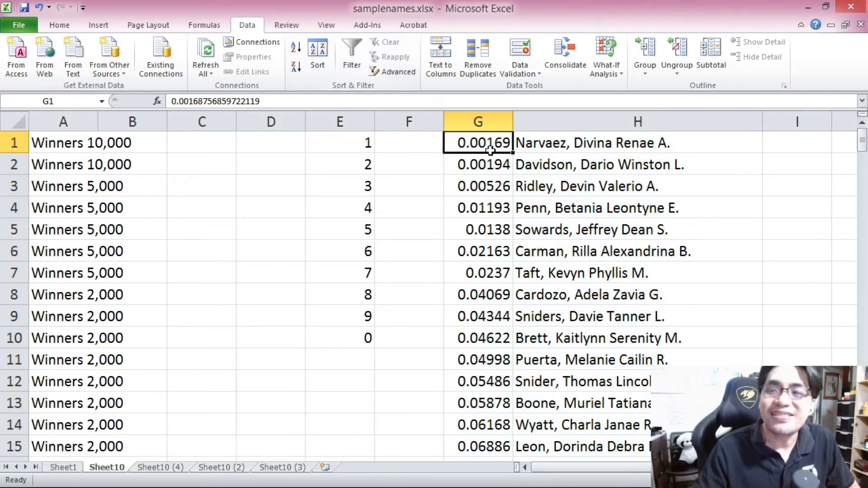
{"action": "scroll", "coordinate": [487, 145], "scroll_direction": "down", "scroll_amount": 10}
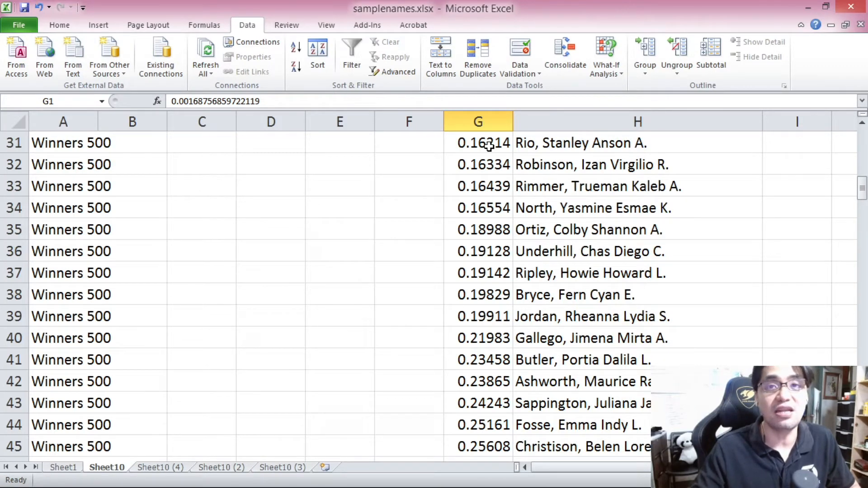
{"action": "scroll", "coordinate": [488, 145], "scroll_direction": "up", "scroll_amount": 10}
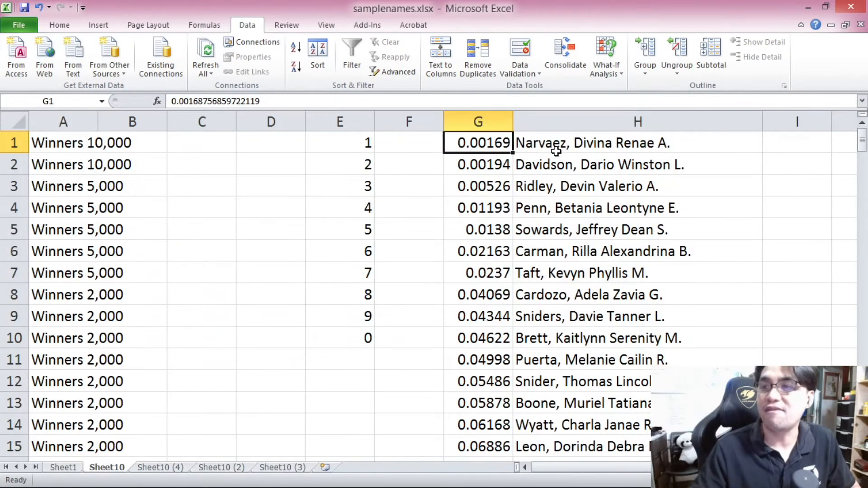
Step: Copy the sorted names in H1:H200
{"action": "left_click", "coordinate": [561, 145]}
{"action": "mouse_move", "coordinate": [863, 144]}
{"action": "left_mouse_down"}
{"action": "mouse_move", "coordinate": [865, 450]}
{"action": "mouse_move", "coordinate": [860, 134]}
{"action": "left_mouse_up"}
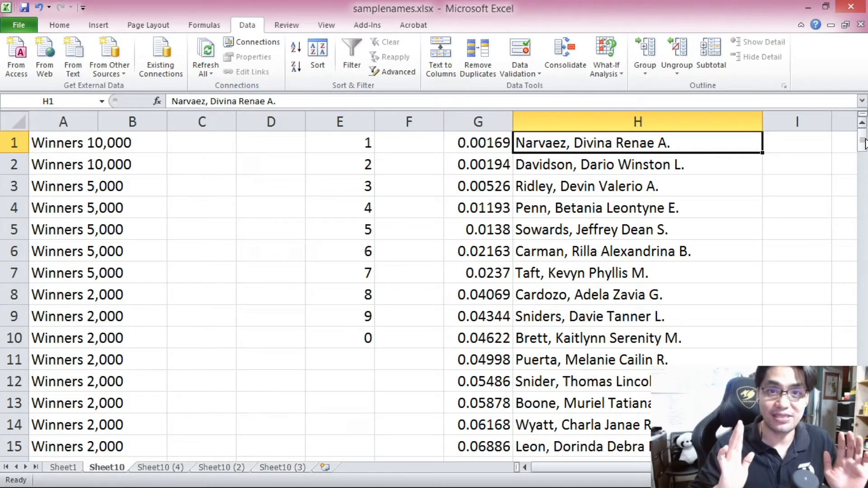
{"action": "left_click_drag", "start_coordinate": [864, 144], "coordinate": [865, 151]}
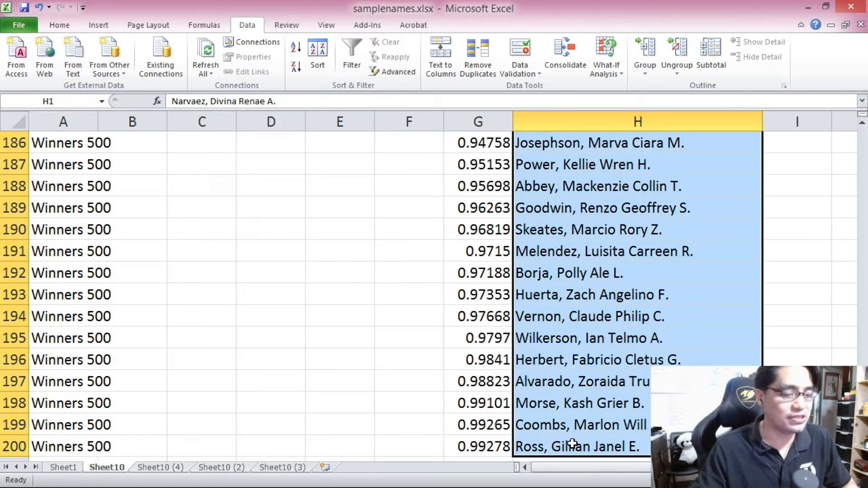
{"action": "key", "text": "ctrl+c"}
{"action": "key", "text": "ctrl+BackSpace"}
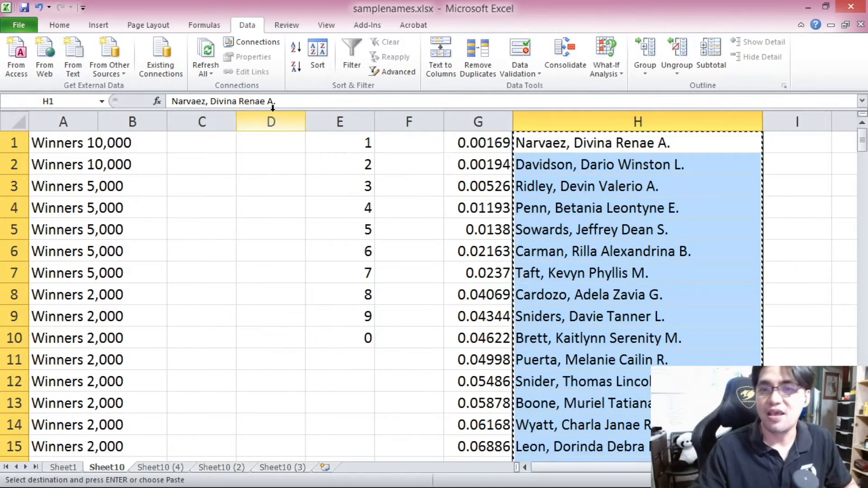
Step: Paste the sorted names into column B starting at B1, beside the prize tiers, and widen column B
{"action": "right_click", "coordinate": [201, 139]}
{"action": "left_click", "coordinate": [156, 146]}
{"action": "right_click", "coordinate": [135, 142]}
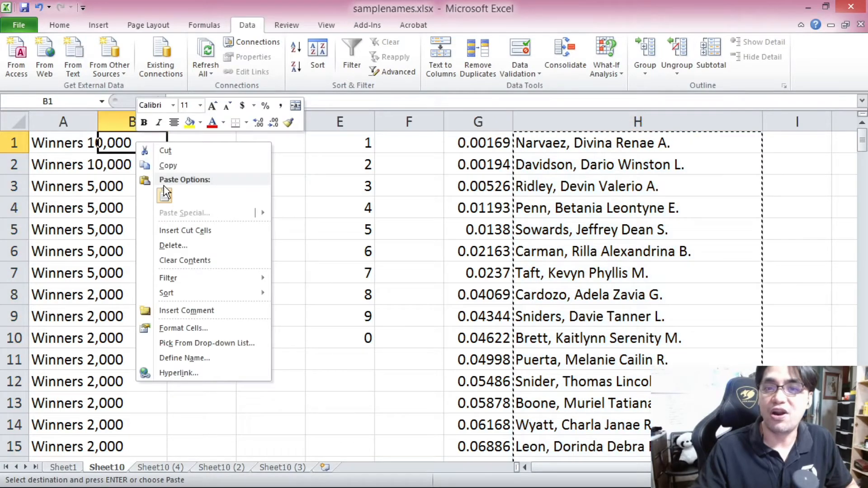
{"action": "left_click", "coordinate": [174, 199]}
{"action": "left_click_drag", "start_coordinate": [96, 121], "coordinate": [151, 122]}
{"action": "left_click", "coordinate": [195, 140]}
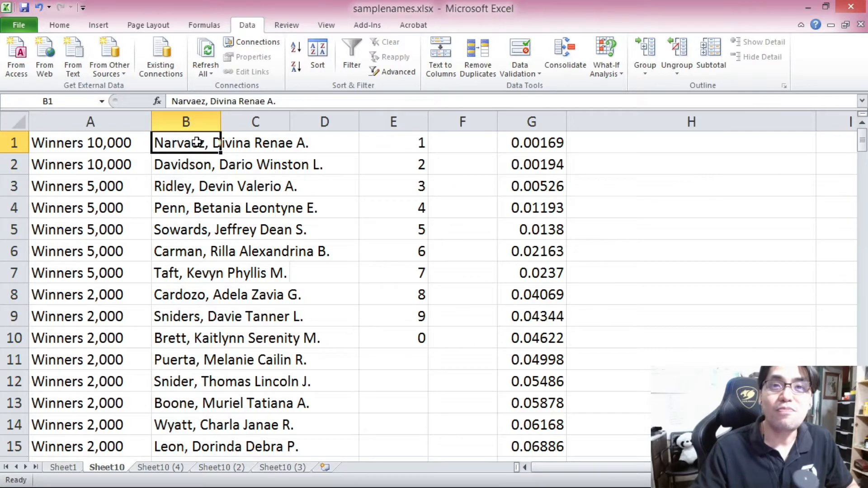
Step: Review the names now paired with each prize tier in columns A and B
{"action": "mouse_move", "coordinate": [863, 145]}
{"action": "left_mouse_down"}
{"action": "mouse_move", "coordinate": [857, 183]}
{"action": "mouse_move", "coordinate": [855, 169]}
{"action": "mouse_move", "coordinate": [856, 435]}
{"action": "mouse_move", "coordinate": [856, 143]}
{"action": "left_mouse_up"}
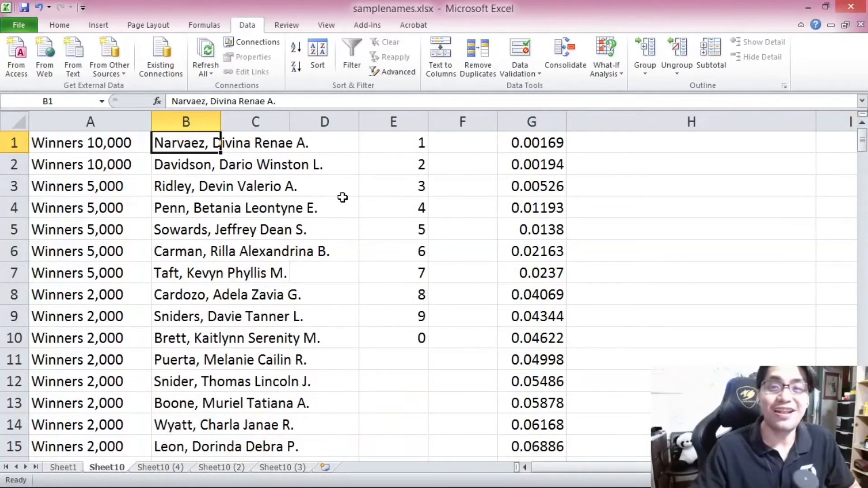
{"action": "left_click", "coordinate": [200, 168]}
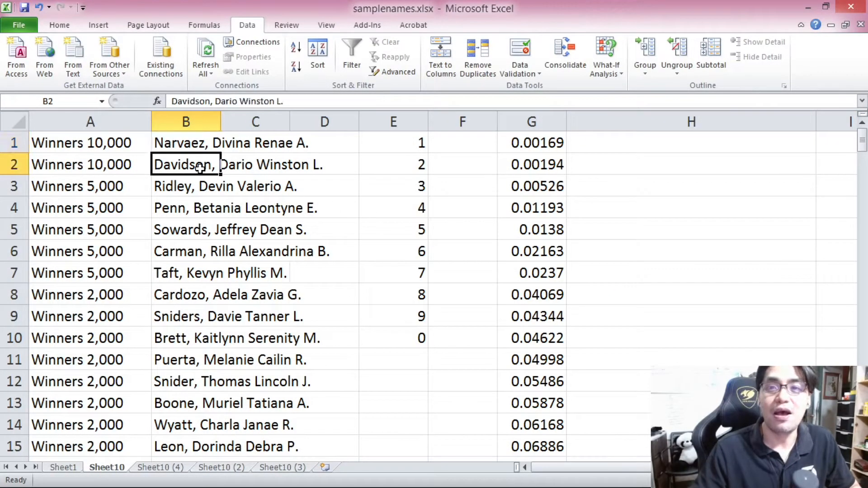
{"action": "left_click", "coordinate": [209, 147]}
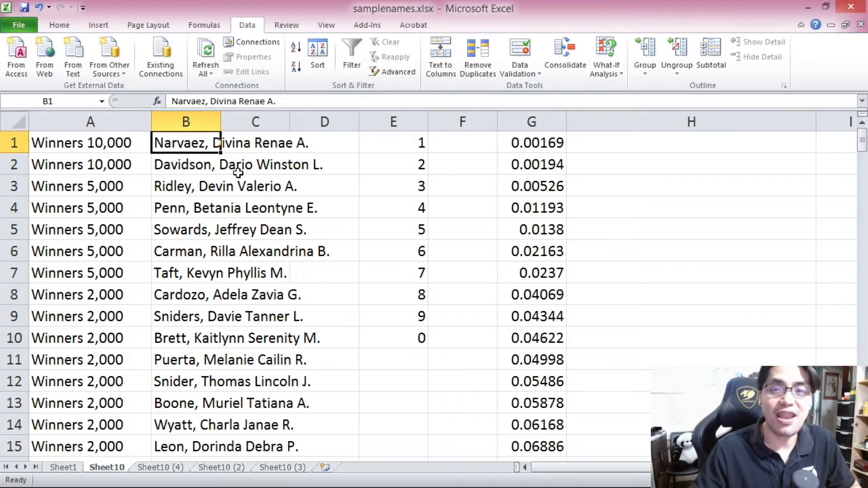
{"action": "left_click", "coordinate": [196, 167]}
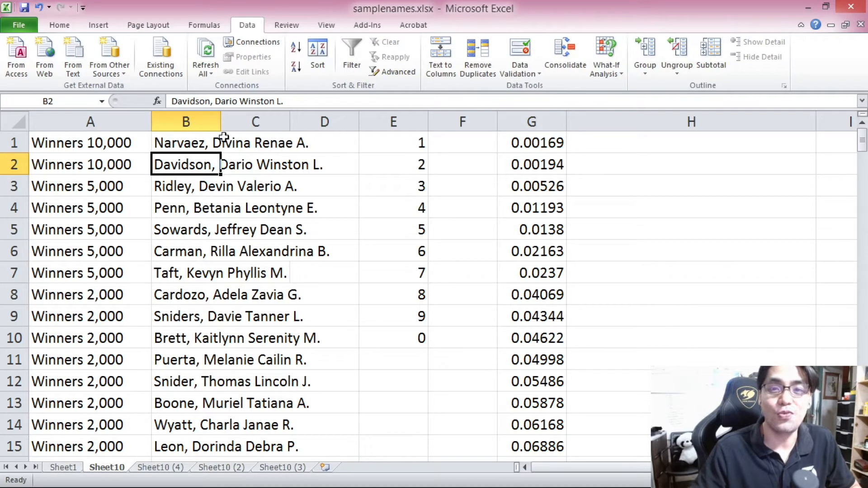
{"action": "left_click_drag", "start_coordinate": [181, 187], "coordinate": [174, 273]}
{"action": "scroll", "coordinate": [181, 226], "scroll_direction": "down", "scroll_amount": 2}
{"action": "left_click_drag", "start_coordinate": [165, 171], "coordinate": [184, 353]}
{"action": "scroll", "coordinate": [185, 353], "scroll_direction": "down", "scroll_amount": 4}
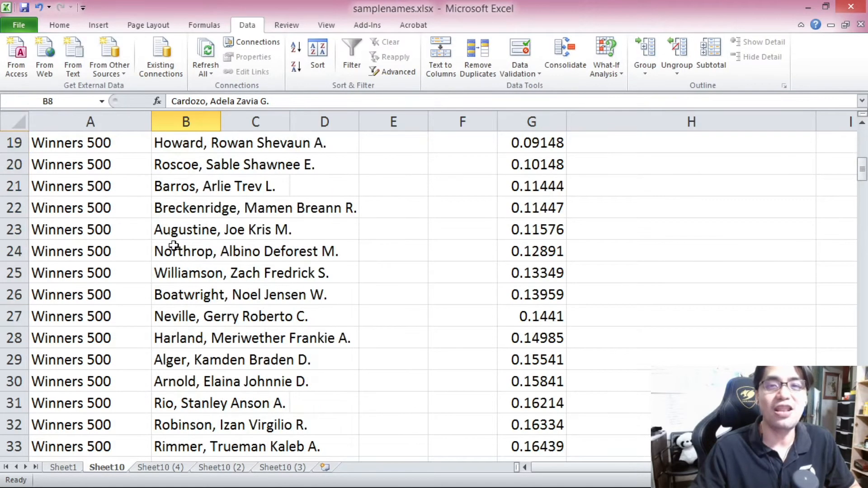
{"action": "scroll", "coordinate": [174, 246], "scroll_direction": "up", "scroll_amount": 1}
{"action": "left_click", "coordinate": [186, 191]}
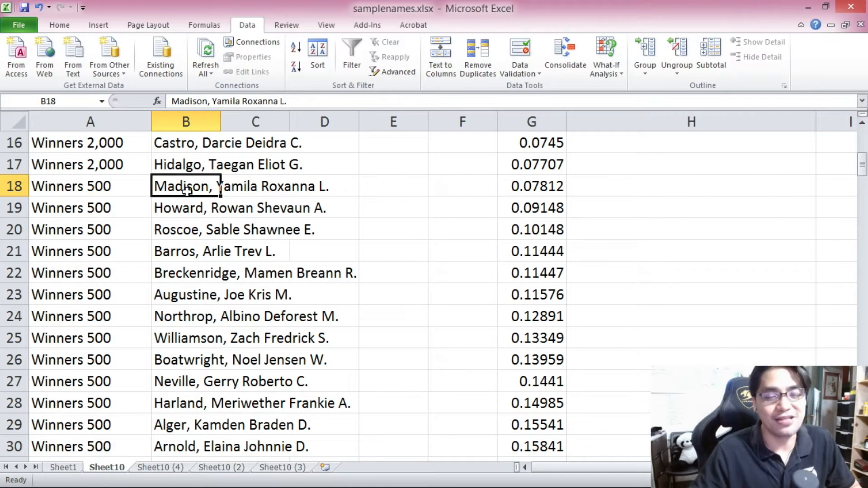
Step: Undo the last change and review the original name list in column A down to row 200
{"action": "key", "text": "ctrl+z"}
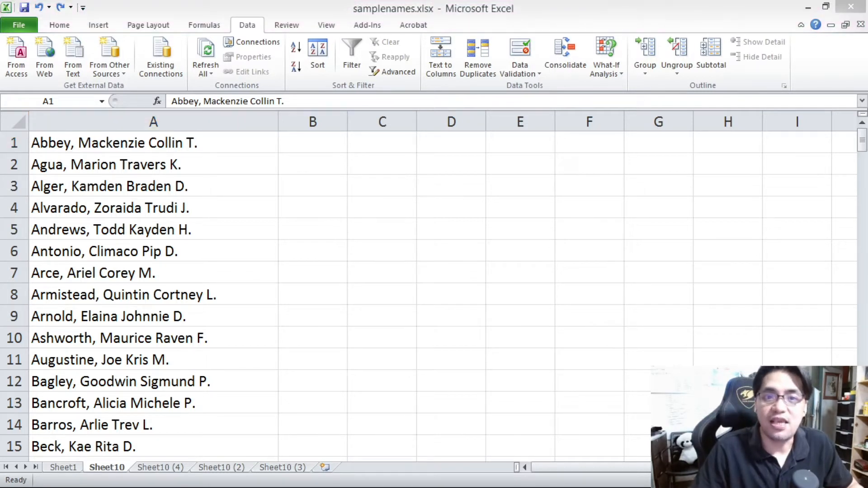
{"action": "left_click", "coordinate": [70, 185]}
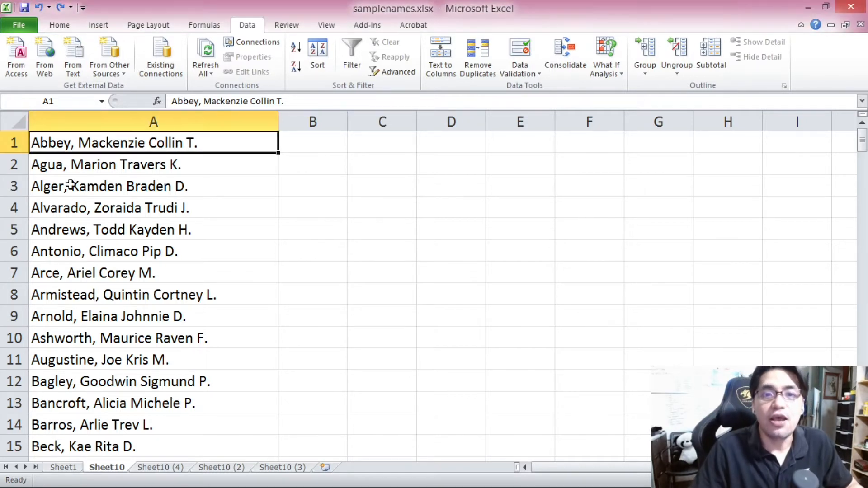
{"action": "left_click", "coordinate": [34, 167]}
{"action": "left_click", "coordinate": [43, 150]}
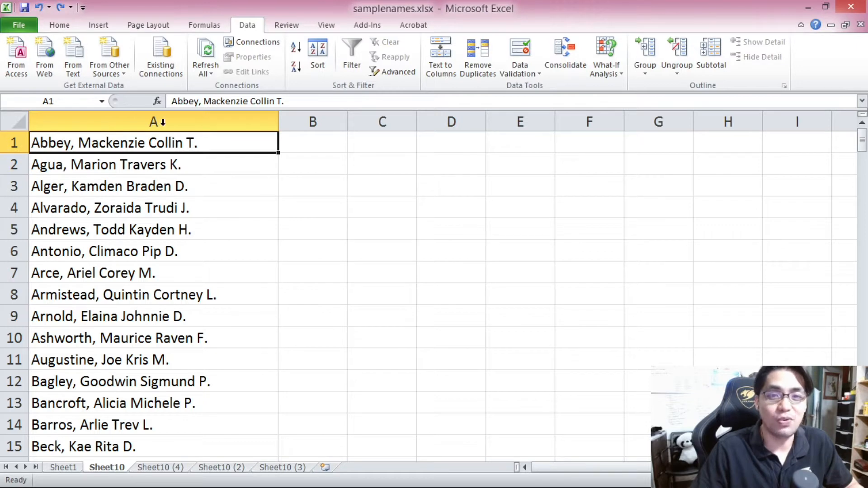
{"action": "left_click_drag", "start_coordinate": [864, 145], "coordinate": [863, 253]}
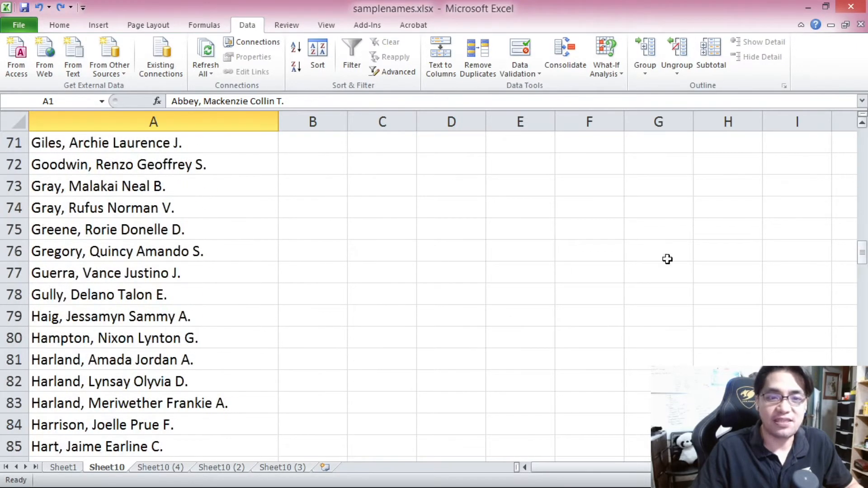
{"action": "left_click", "coordinate": [86, 303]}
{"action": "left_click_drag", "start_coordinate": [863, 251], "coordinate": [862, 256]}
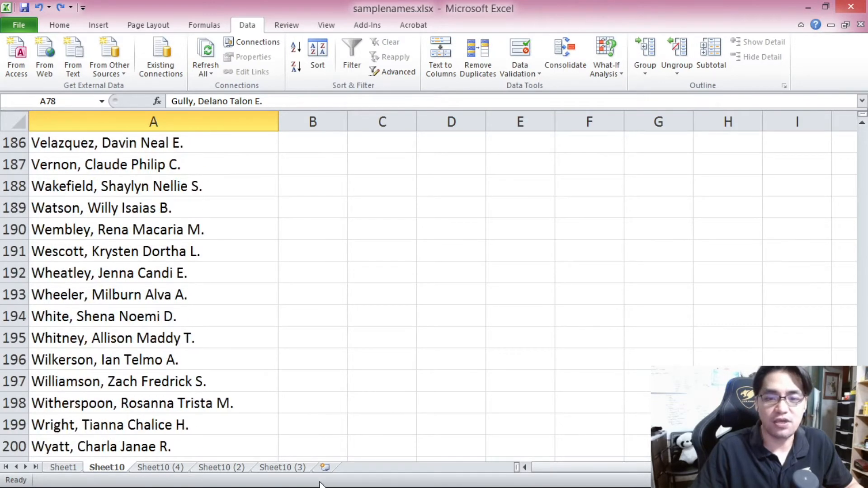
{"action": "left_click", "coordinate": [143, 448]}
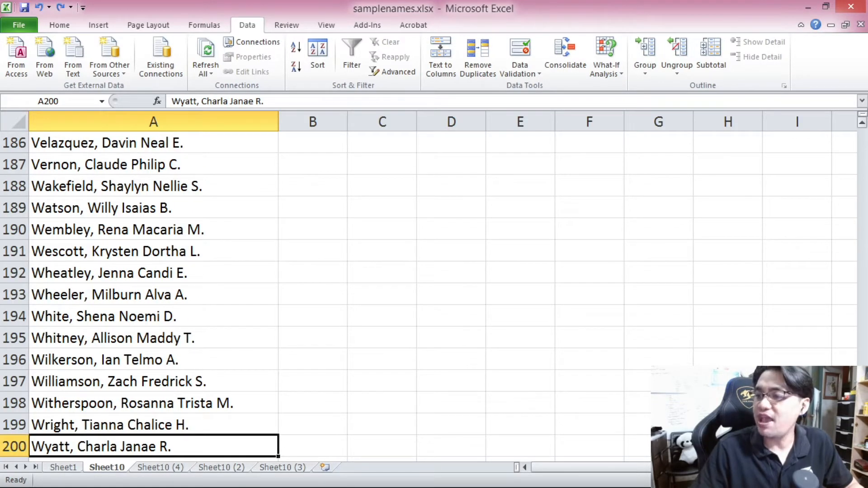
{"action": "scroll", "coordinate": [74, 183], "scroll_direction": "up", "scroll_amount": 20}
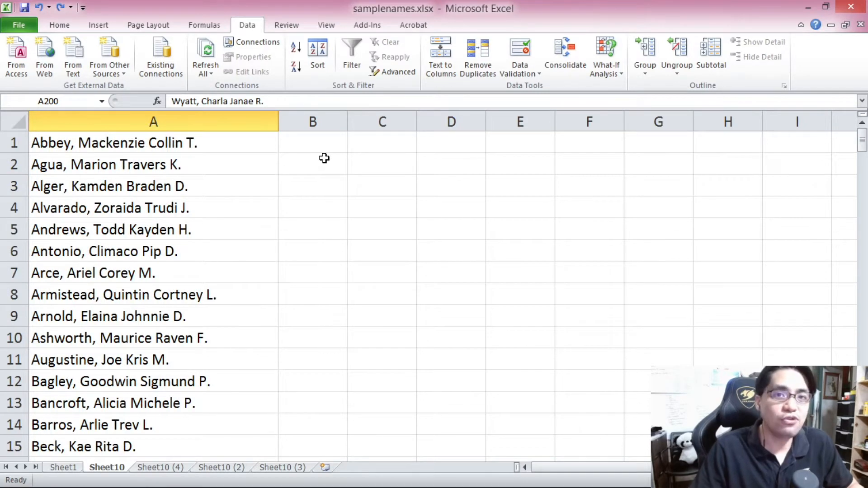
{"action": "left_click", "coordinate": [152, 150]}
{"action": "key", "text": "ctrl+shift+Down"}
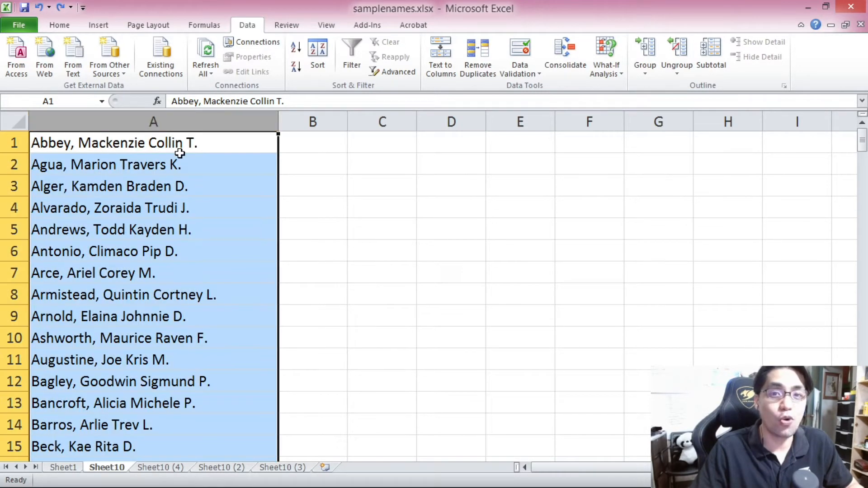
{"action": "left_click", "coordinate": [180, 145]}
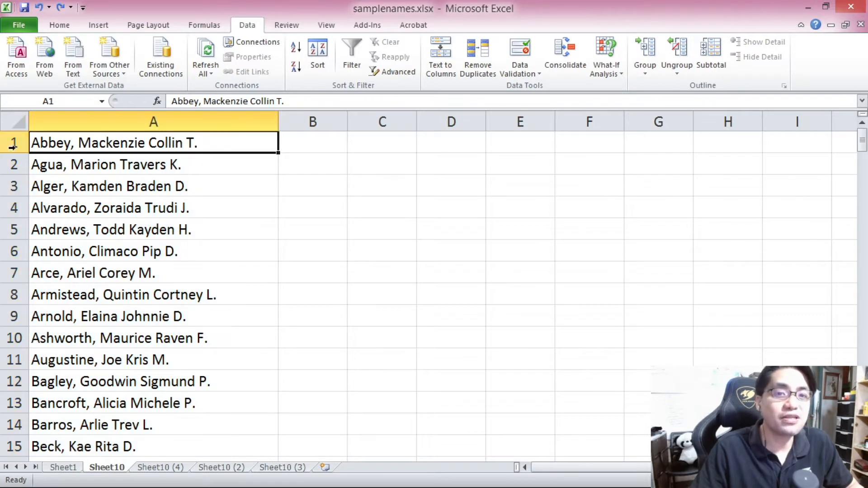
{"action": "left_click", "coordinate": [179, 163]}
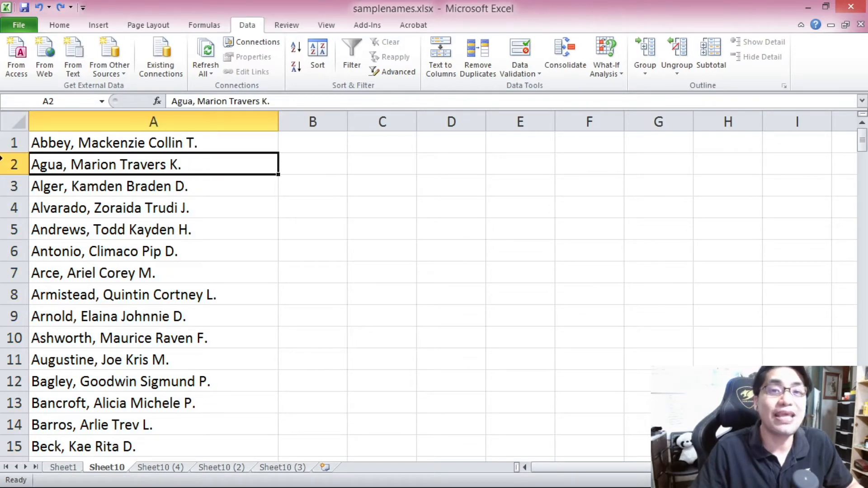
{"action": "left_click_drag", "start_coordinate": [863, 141], "coordinate": [863, 445]}
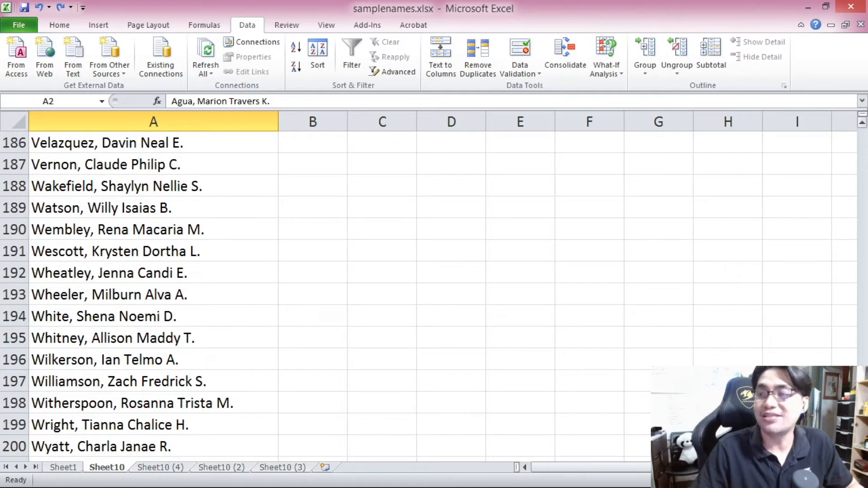
{"action": "key", "text": "ctrl+BackSpace"}
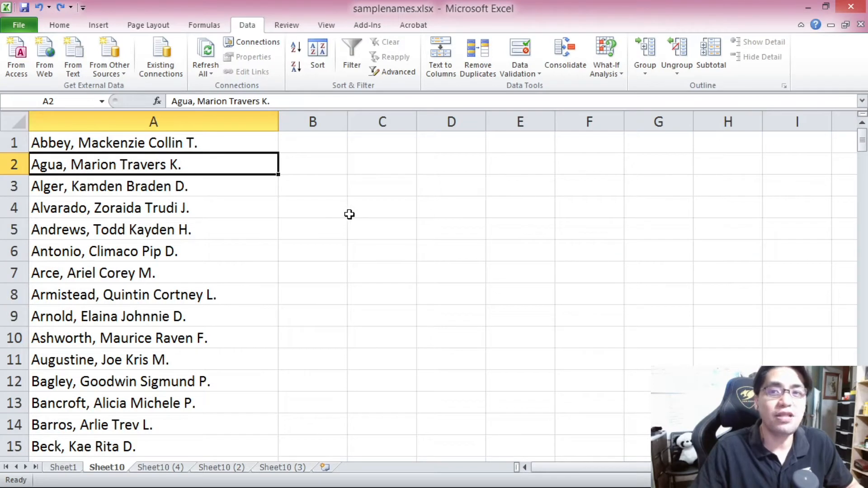
Step: Enter =RAND() in B1 and copy it down to B200 beside every name
{"action": "left_click", "coordinate": [301, 150]}
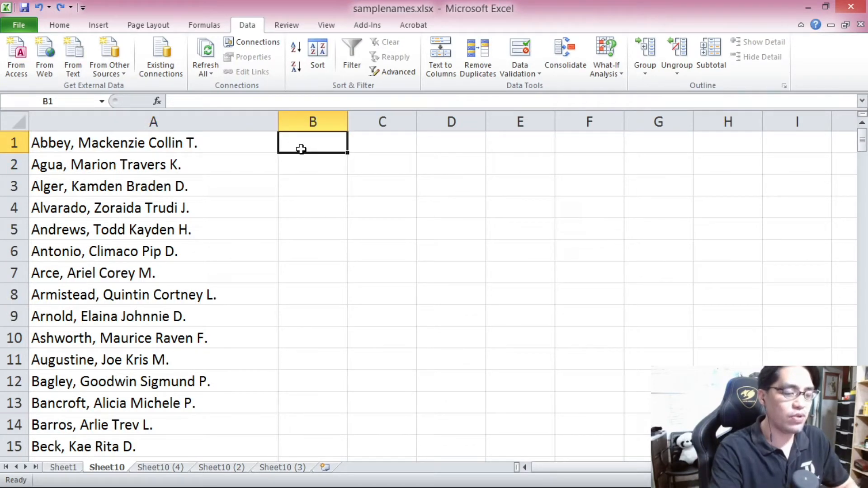
{"action": "type", "text": "=RAND()"}
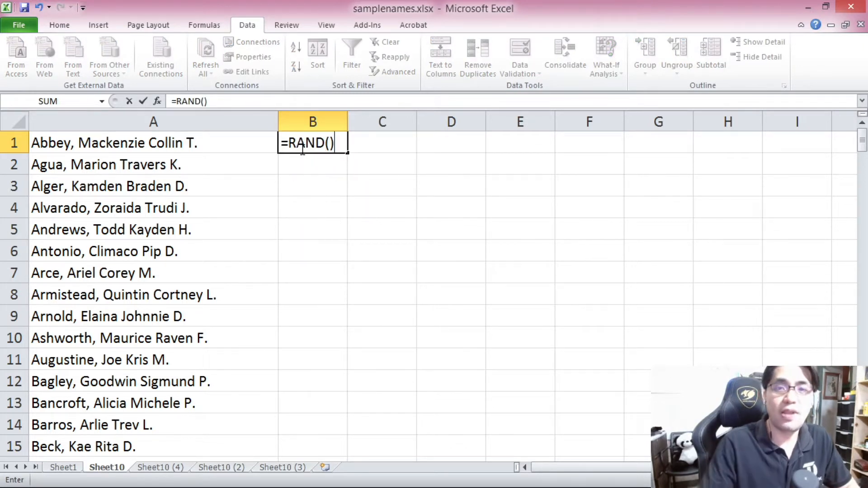
{"action": "key", "text": "Return"}
{"action": "key", "text": "Up"}
{"action": "key", "text": "ctrl+c"}
{"action": "left_click_drag", "start_coordinate": [863, 141], "coordinate": [863, 443]}
{"action": "left_click", "coordinate": [317, 451], "text": "shift"}
{"action": "key", "text": "ctrl+v"}
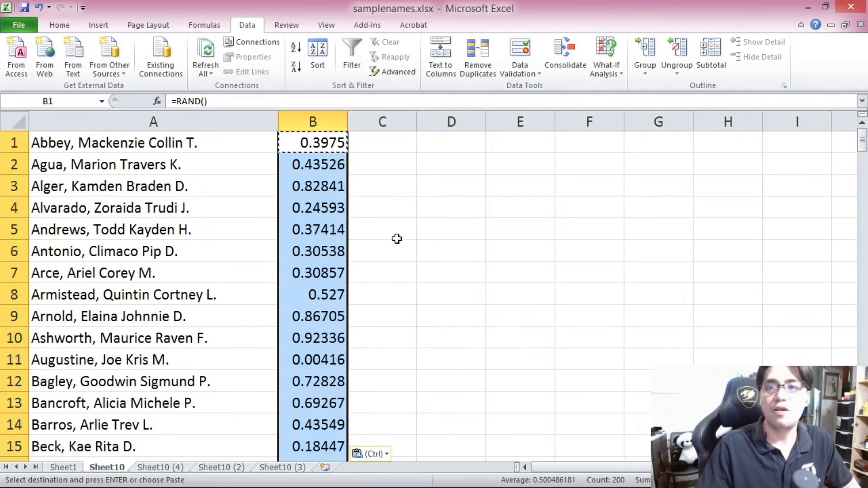
{"action": "left_click", "coordinate": [429, 153]}
{"action": "key", "text": "Escape"}
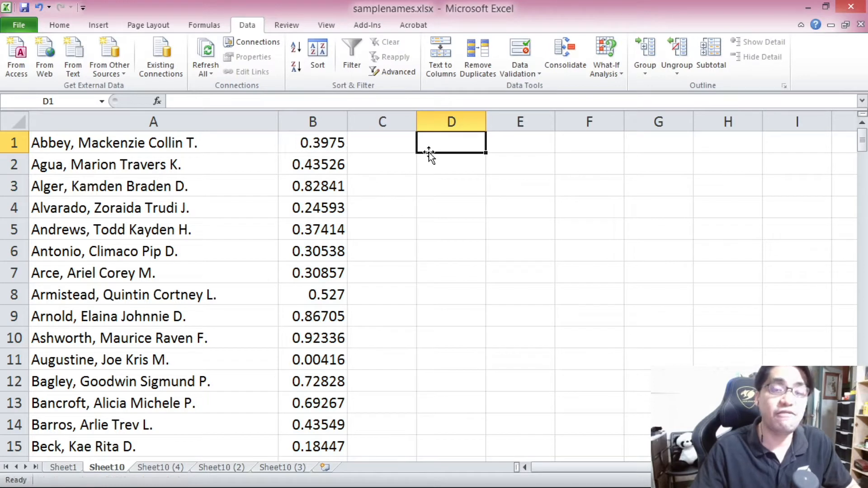
Step: Enter the numbers 1 through 5 in cells D1 to D5
{"action": "type", "text": "1"}
{"action": "key", "text": "Return"}
{"action": "type", "text": "2"}
{"action": "key", "text": "Return"}
{"action": "type", "text": "3"}
{"action": "key", "text": "Return"}
{"action": "type", "text": "4"}
{"action": "key", "text": "Return"}
{"action": "type", "text": "5"}
{"action": "key", "text": "Return"}
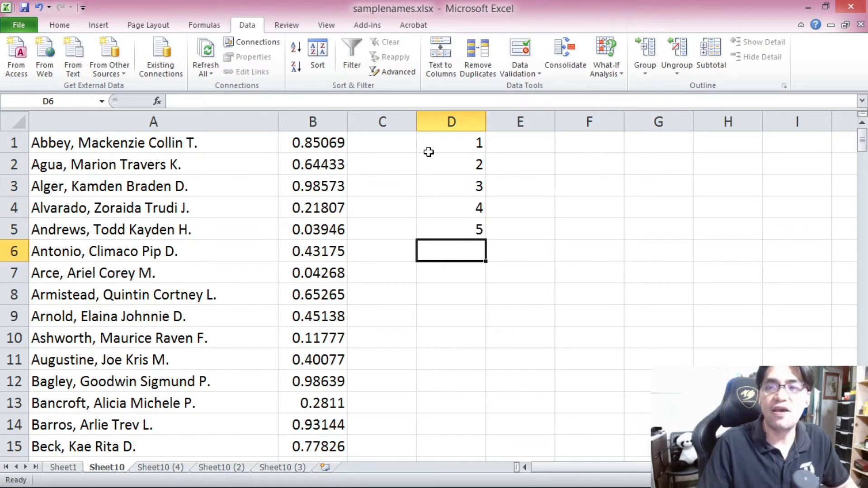
Step: Convert the RAND formulas in B1:B200 to fixed numbers by pasting them back as values
{"action": "left_click", "coordinate": [327, 139]}
{"action": "left_click_drag", "start_coordinate": [864, 152], "coordinate": [864, 156]}
{"action": "left_click", "coordinate": [298, 447], "text": "shift"}
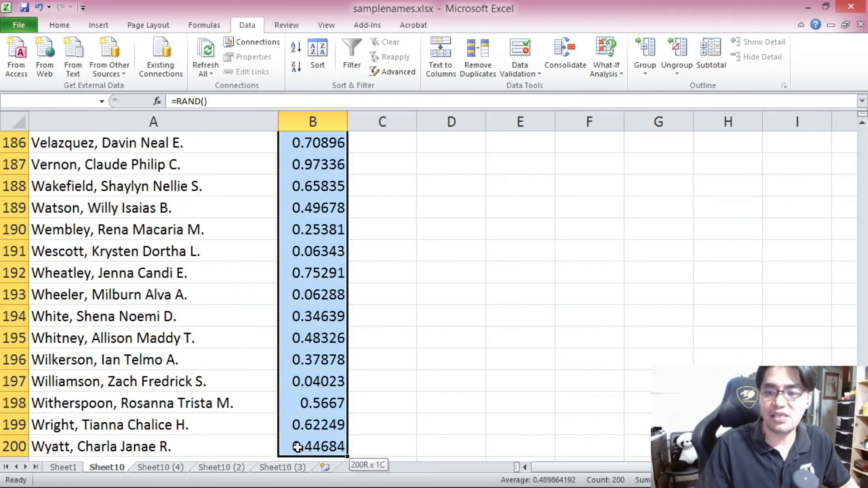
{"action": "key", "text": "ctrl+c"}
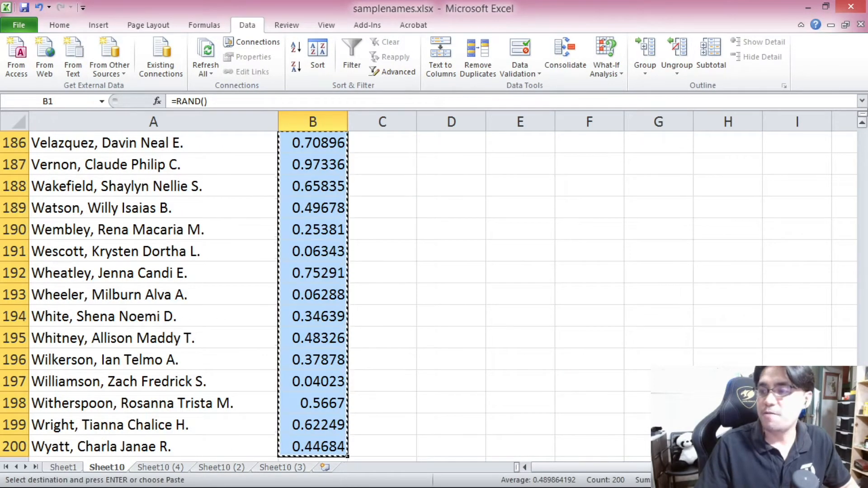
{"action": "key", "text": "ctrl+BackSpace"}
{"action": "left_click", "coordinate": [324, 140]}
{"action": "right_click", "coordinate": [324, 140]}
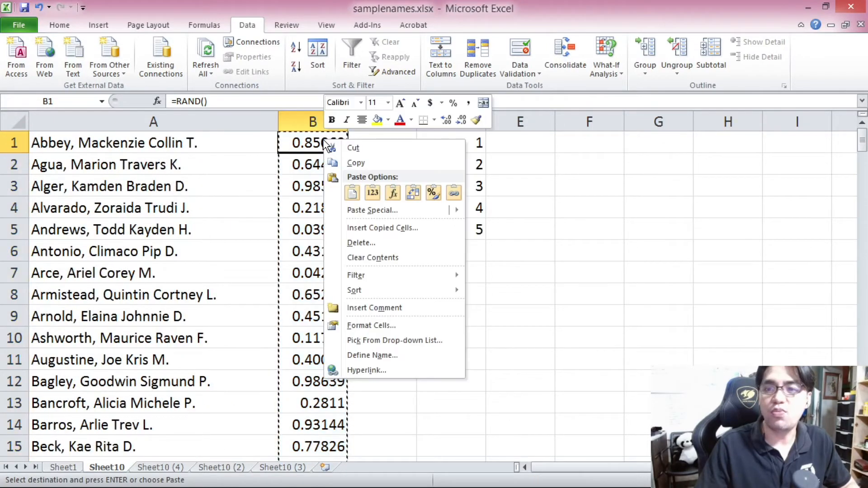
{"action": "left_click", "coordinate": [365, 190]}
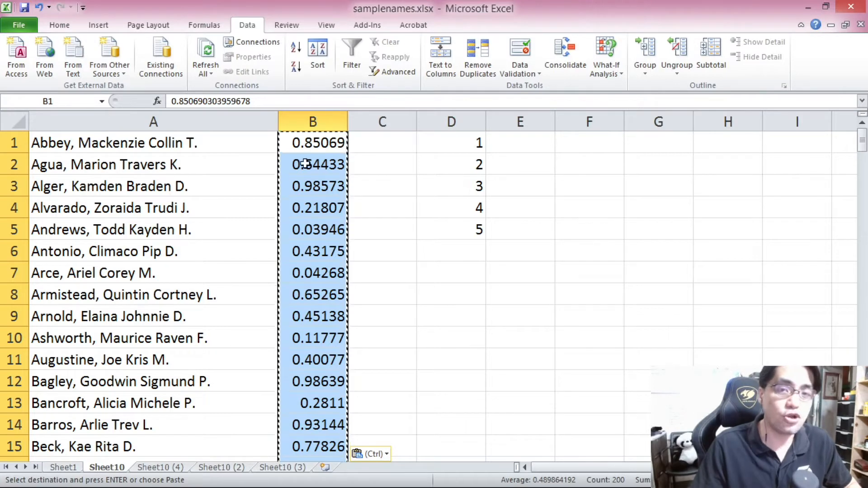
{"action": "left_click", "coordinate": [309, 187]}
{"action": "key", "text": "Escape"}
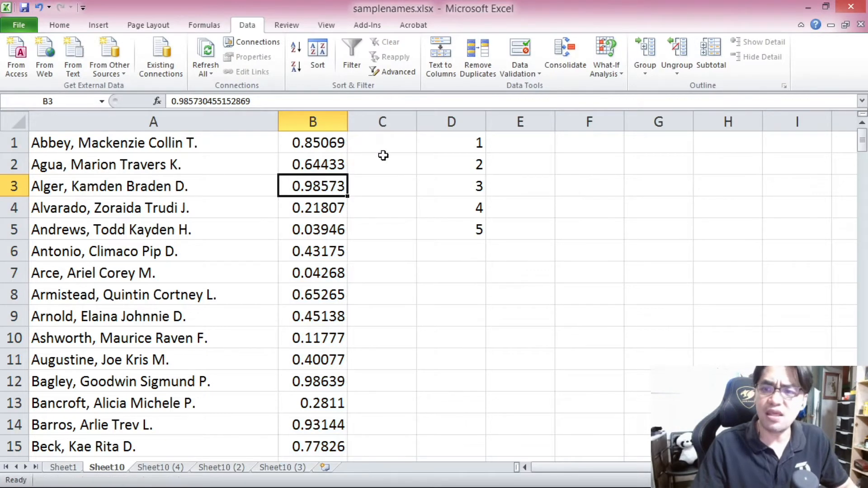
Step: Sort the names and random numbers in descending order of the values in column B
{"action": "key", "text": "ctrl+a"}
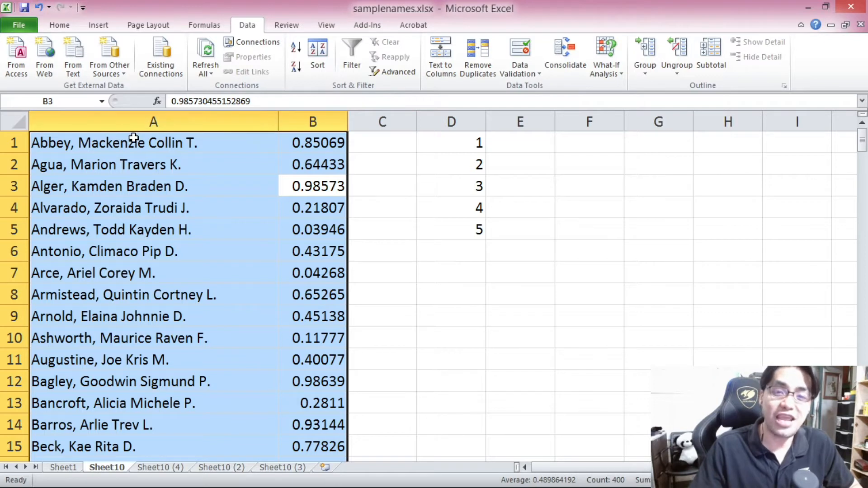
{"action": "left_click", "coordinate": [296, 69]}
{"action": "left_click", "coordinate": [201, 148]}
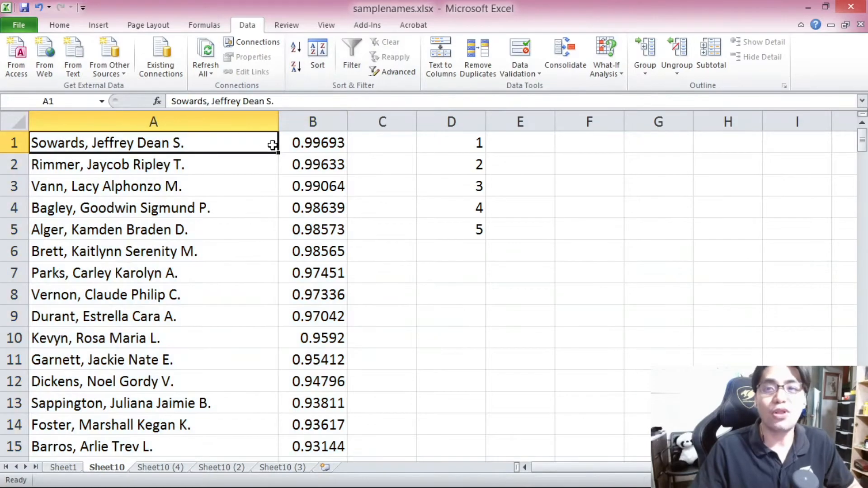
Step: On sheet Sheet10 (4), move the names and genders from A1:B200 to columns M and N
{"action": "left_click_drag", "start_coordinate": [863, 149], "coordinate": [853, 86]}
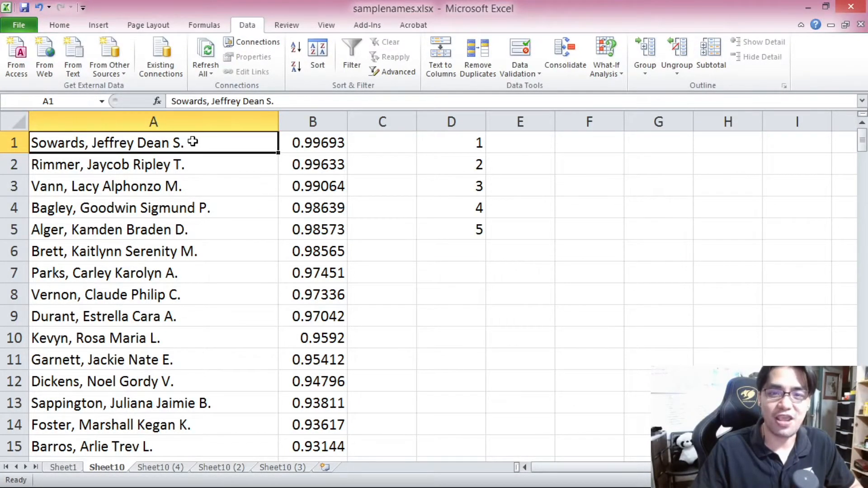
{"action": "left_click_drag", "start_coordinate": [863, 144], "coordinate": [863, 441]}
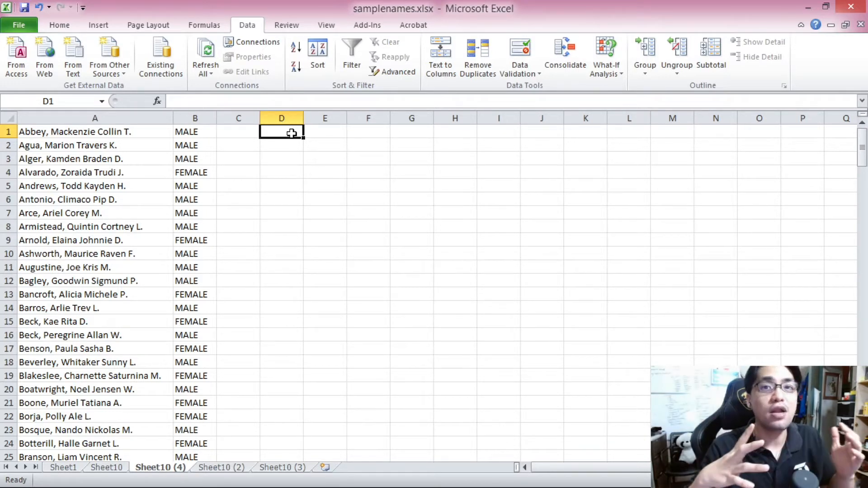
{"action": "left_click", "coordinate": [120, 128]}
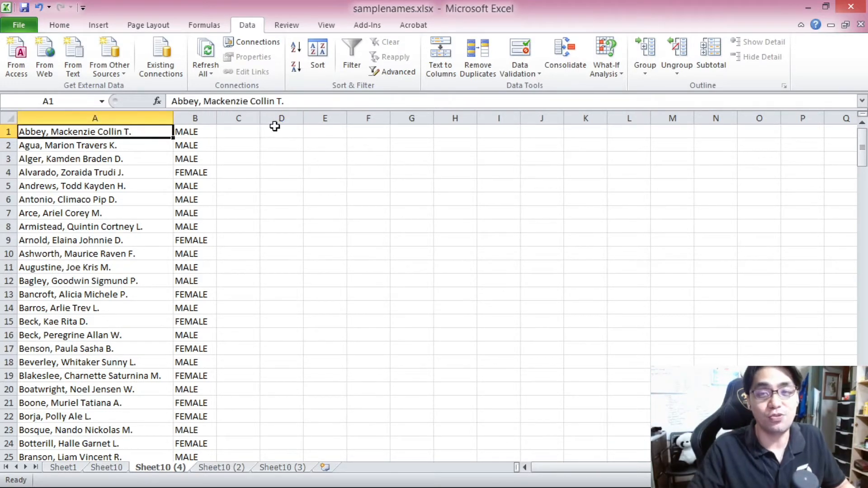
{"action": "left_click", "coordinate": [308, 126]}
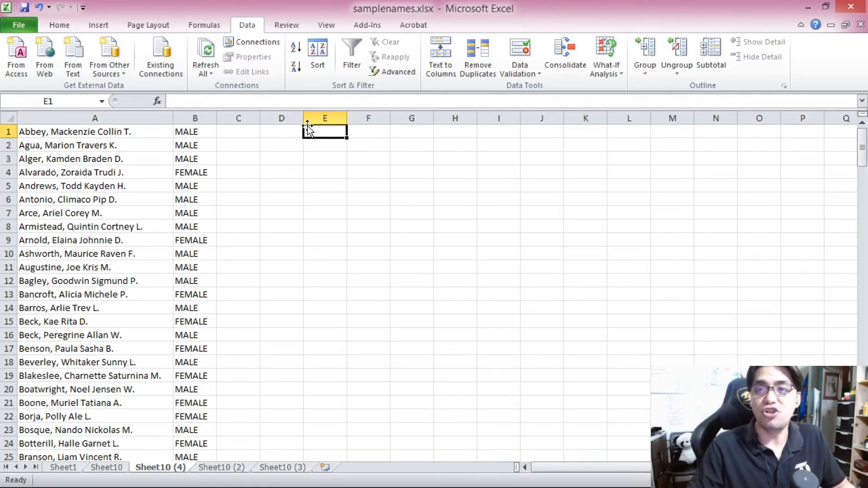
{"action": "left_click", "coordinate": [418, 132]}
{"action": "left_click_drag", "start_coordinate": [50, 131], "coordinate": [89, 147]}
{"action": "left_click_drag", "start_coordinate": [864, 143], "coordinate": [865, 430]}
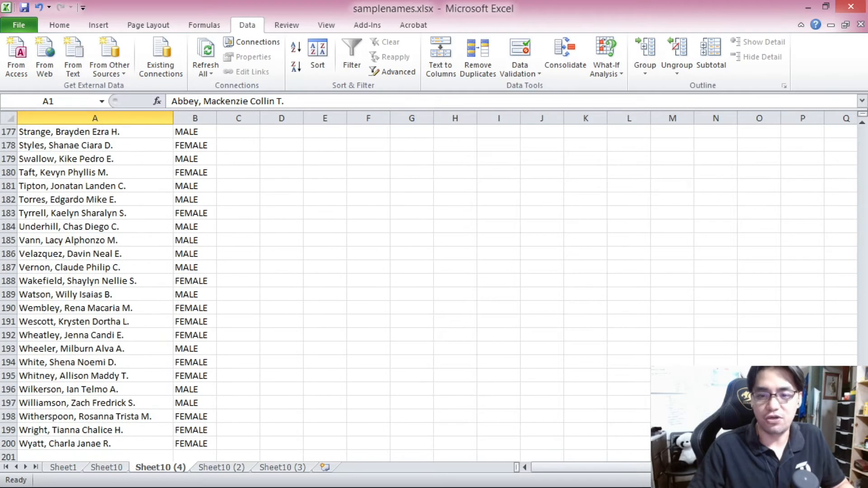
{"action": "left_click", "coordinate": [180, 442], "text": "shift"}
{"action": "key", "text": "ctrl+c"}
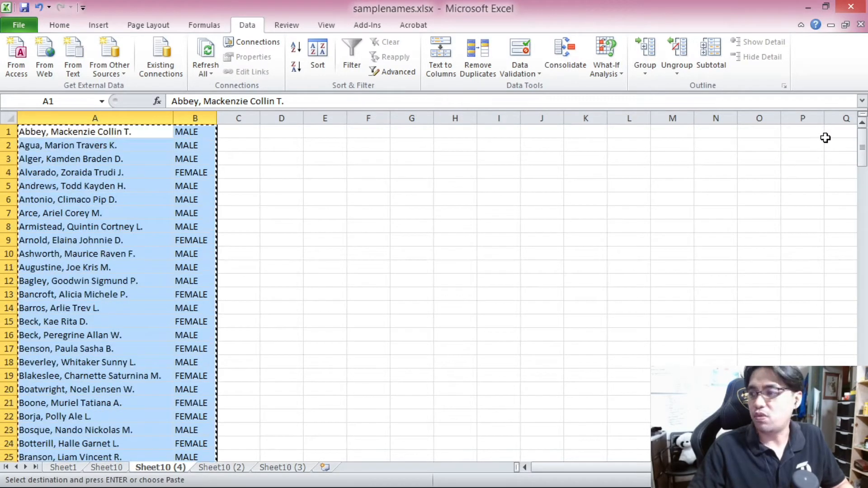
{"action": "left_click", "coordinate": [661, 132]}
{"action": "key", "text": "ctrl+v"}
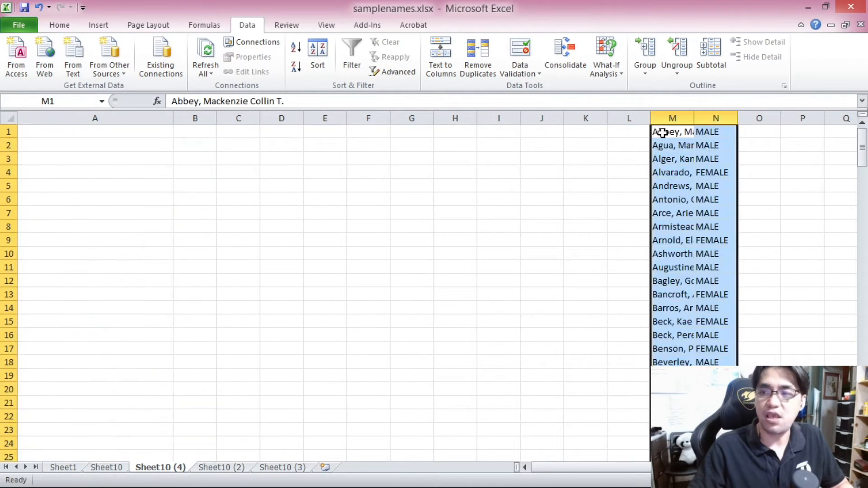
Step: Narrow column A and enter the label Participant in A1
{"action": "left_click", "coordinate": [100, 128]}
{"action": "left_click_drag", "start_coordinate": [168, 121], "coordinate": [60, 115]}
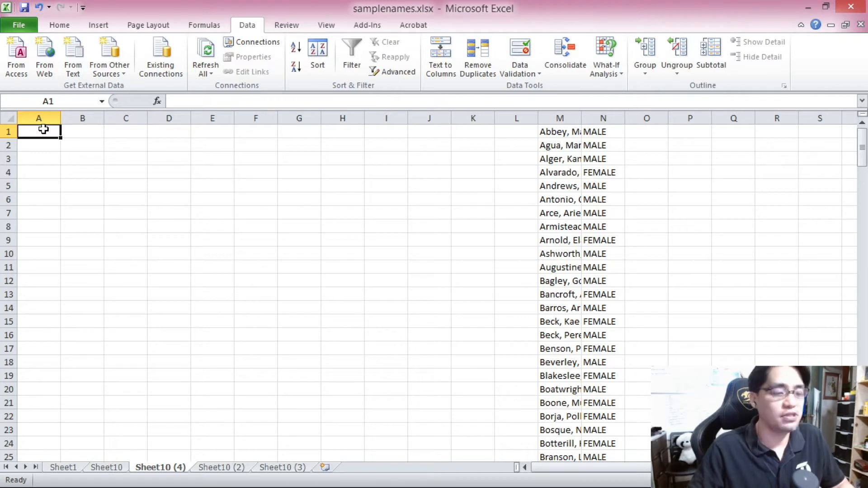
{"action": "type", "text": "partic"}
{"action": "key", "text": "BackSpace"}
{"action": "key", "text": "BackSpace"}
{"action": "key", "text": "BackSpace"}
{"action": "key", "text": "BackSpace"}
{"action": "key", "text": "BackSpace"}
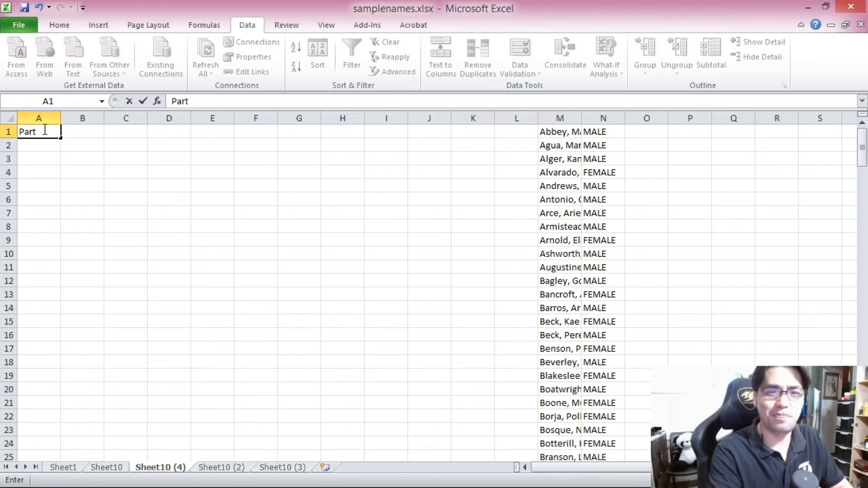
{"action": "type", "text": "Participant"}
{"action": "key", "text": "Return"}
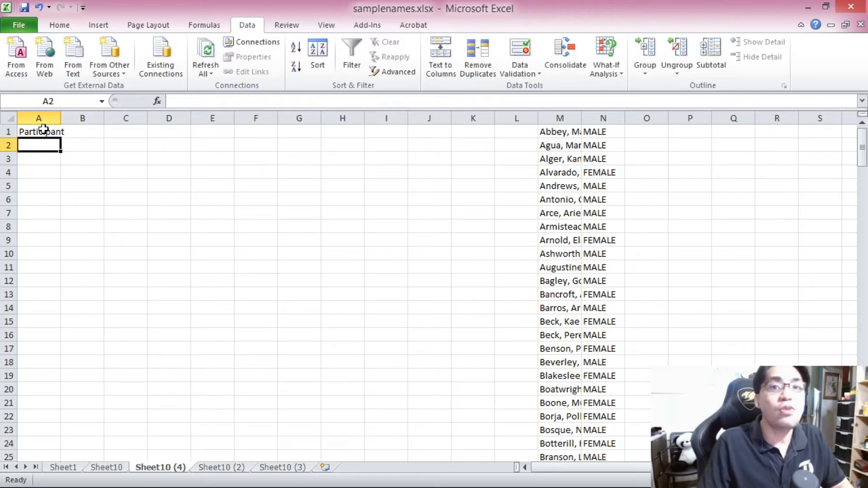
Step: Copy Participant from A1 down column A to about row 40 and widen column A
{"action": "left_click", "coordinate": [43, 130]}
{"action": "key", "text": "ctrl+c"}
{"action": "left_click_drag", "start_coordinate": [43, 130], "coordinate": [56, 402]}
{"action": "scroll", "coordinate": [58, 413], "scroll_direction": "down", "scroll_amount": 6}
{"action": "left_click", "coordinate": [36, 418], "text": "shift"}
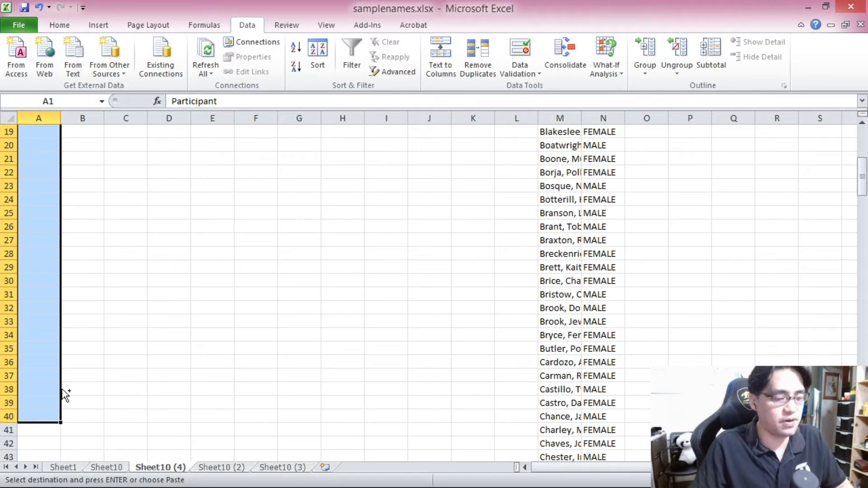
{"action": "key", "text": "ctrl+v"}
{"action": "left_click_drag", "start_coordinate": [60, 119], "coordinate": [76, 124]}
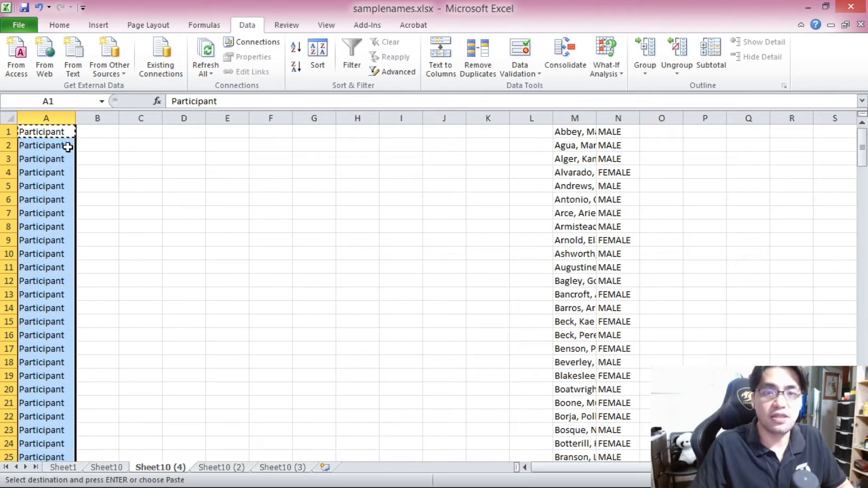
Step: Enter =RAND() in L1 and copy it down to L200 beside every name
{"action": "scroll", "coordinate": [67, 147], "scroll_direction": "down", "scroll_amount": 9}
{"action": "scroll", "coordinate": [68, 148], "scroll_direction": "up", "scroll_amount": 9}
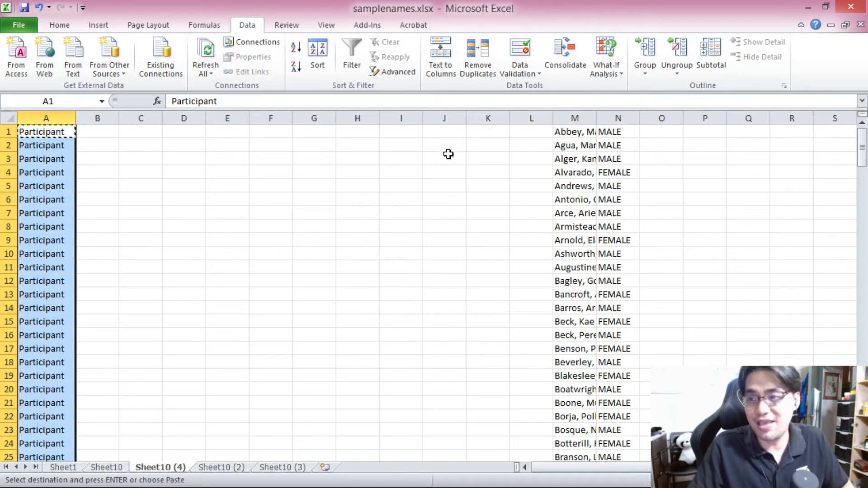
{"action": "left_click", "coordinate": [540, 131]}
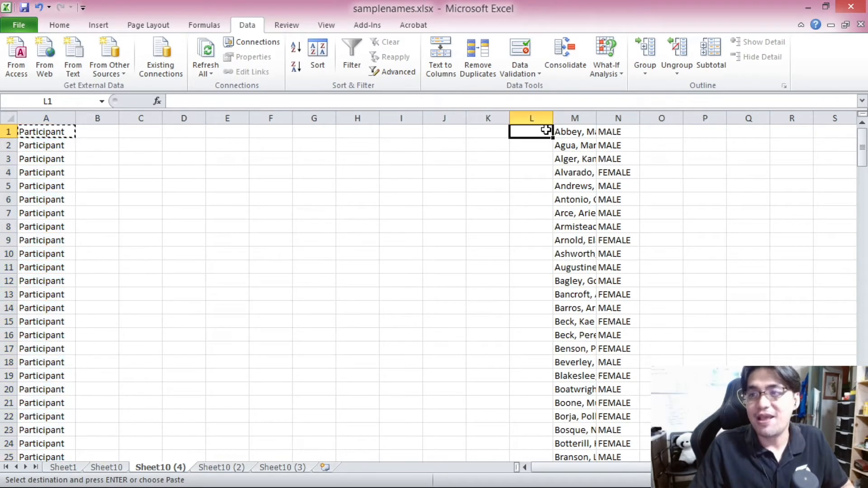
{"action": "type", "text": "=RAND()"}
{"action": "key", "text": "Return"}
{"action": "left_click", "coordinate": [520, 132]}
{"action": "key", "text": "ctrl+c"}
{"action": "left_click_drag", "start_coordinate": [864, 136], "coordinate": [865, 429]}
{"action": "left_click", "coordinate": [541, 445], "text": "shift"}
{"action": "key", "text": "ctrl+v"}
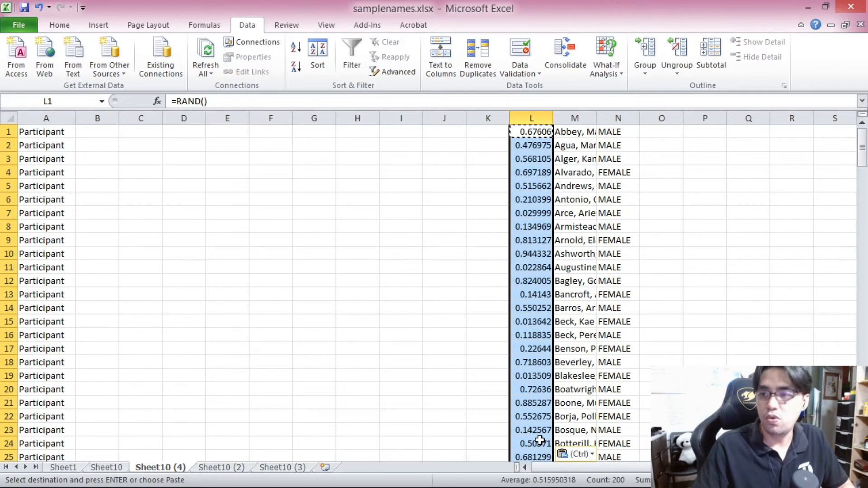
Step: Enter the numbers 1, 2, 3, 4, 5, 5, 7 and 8 in cells I1 to I8
{"action": "left_click", "coordinate": [391, 134]}
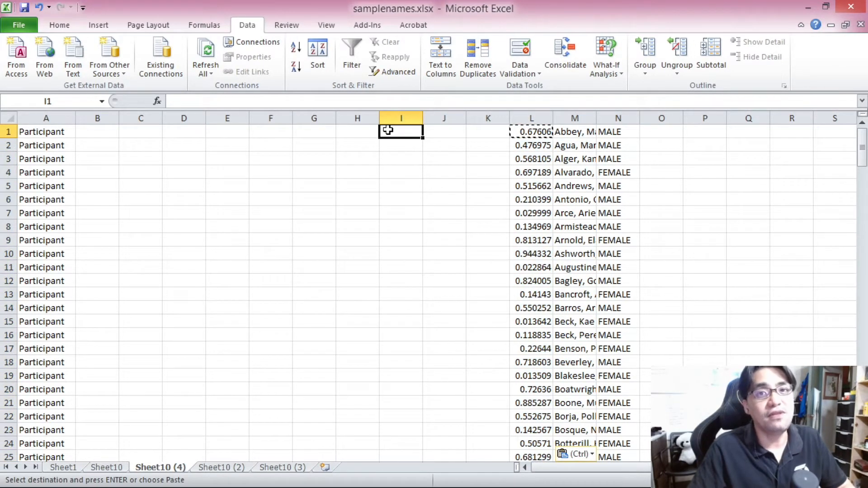
{"action": "type", "text": "1 2 3 4 5"}
{"action": "key", "text": "Return"}
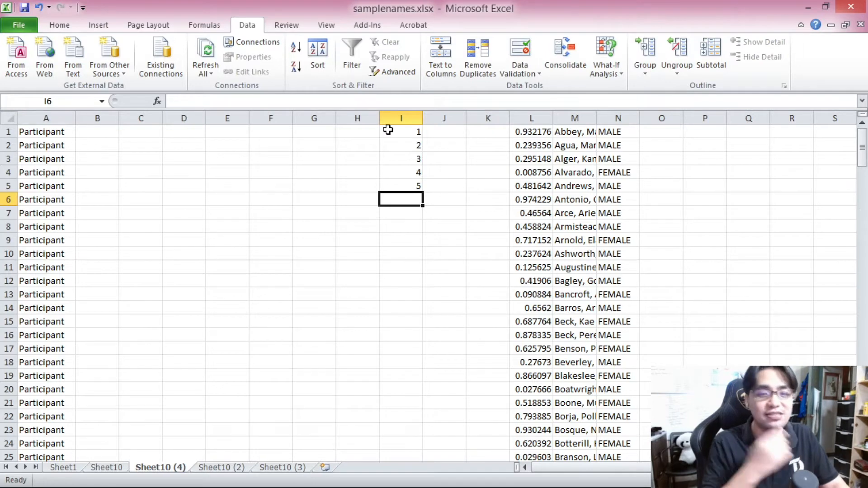
{"action": "type", "text": "5"}
{"action": "key", "text": "Return"}
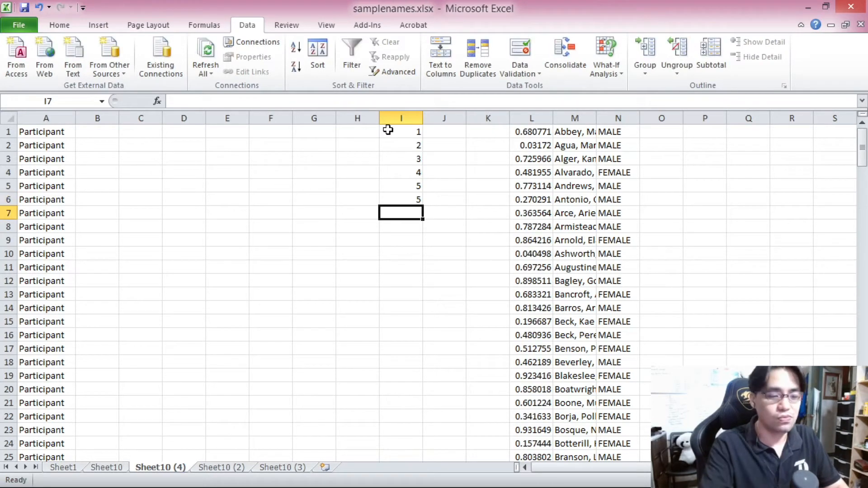
{"action": "type", "text": "7"}
{"action": "key", "text": "Return"}
{"action": "type", "text": "8"}
{"action": "key", "text": "Return"}
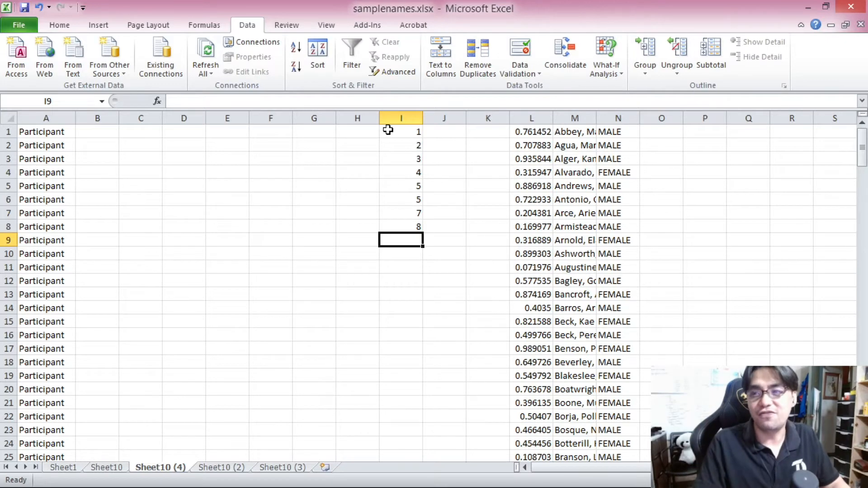
Step: Convert the random numbers in L1:L200 to fixed values by pasting them back as values
{"action": "left_click", "coordinate": [529, 131]}
{"action": "left_click_drag", "start_coordinate": [863, 149], "coordinate": [862, 353]}
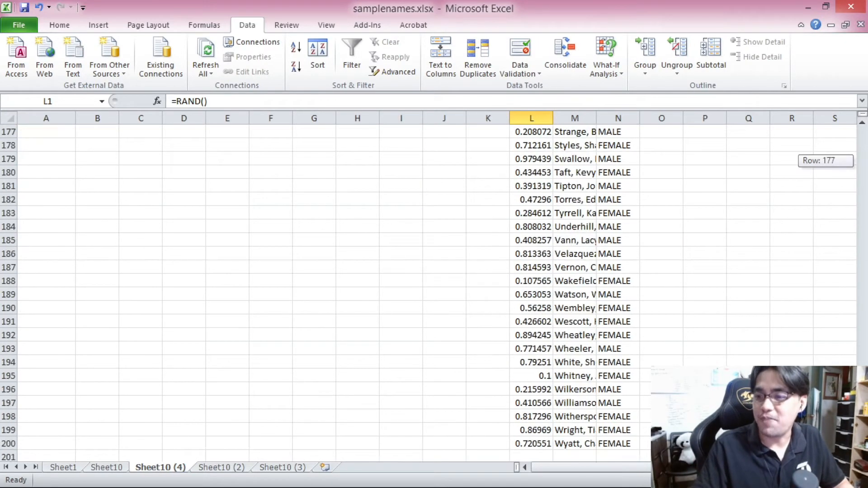
{"action": "left_click", "coordinate": [548, 442], "text": "shift"}
{"action": "key", "text": "ctrl+c"}
{"action": "scroll", "coordinate": [723, 271], "scroll_direction": "up", "scroll_amount": 20}
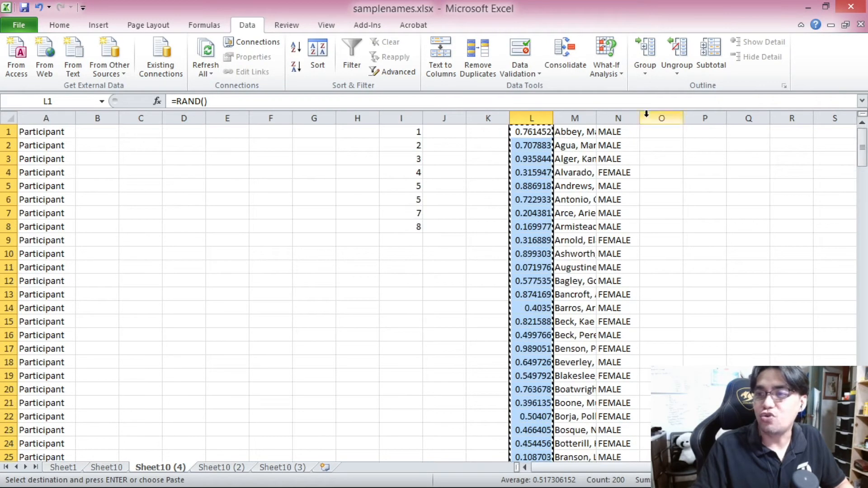
{"action": "right_click", "coordinate": [529, 134]}
{"action": "left_click", "coordinate": [580, 186]}
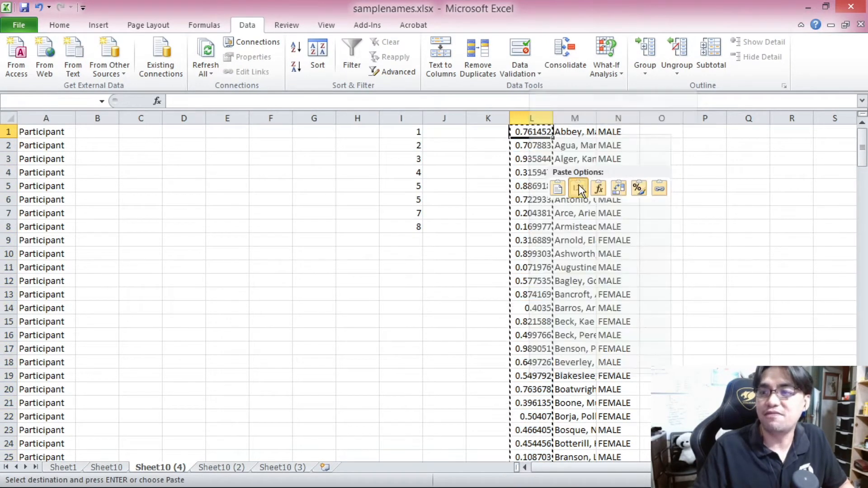
{"action": "left_click", "coordinate": [529, 143]}
{"action": "left_click", "coordinate": [541, 132]}
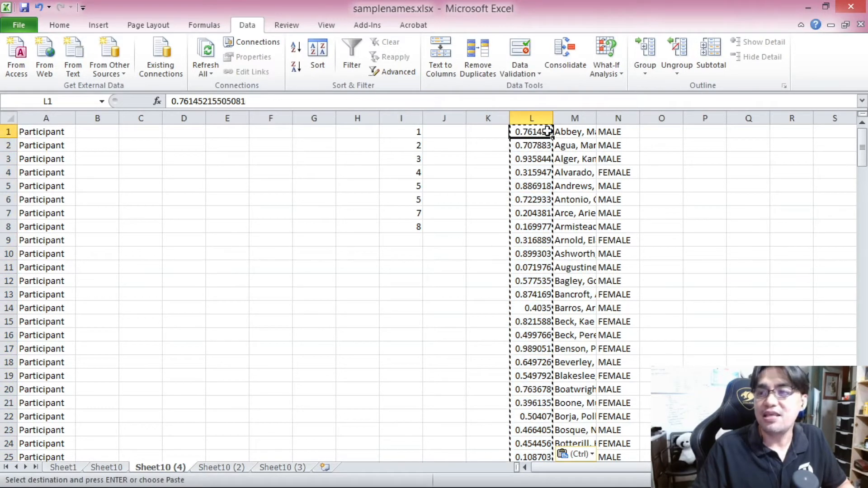
{"action": "key", "text": "ctrl"}
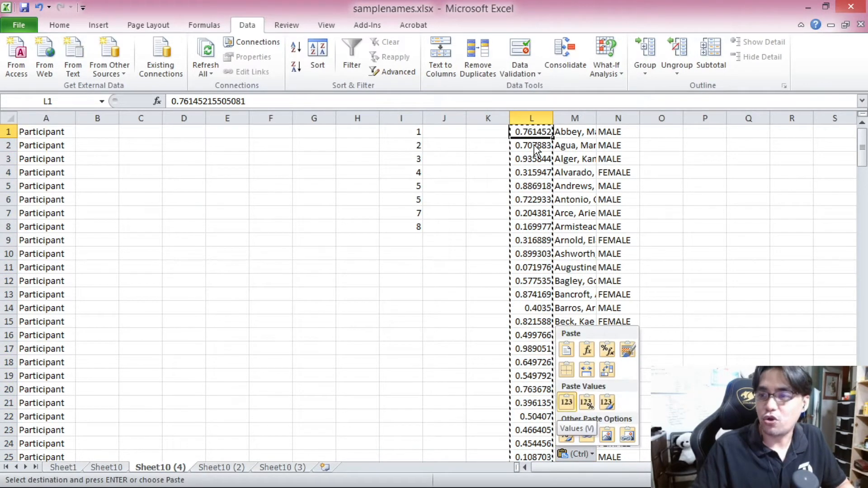
{"action": "left_click", "coordinate": [535, 146]}
{"action": "left_click", "coordinate": [534, 145]}
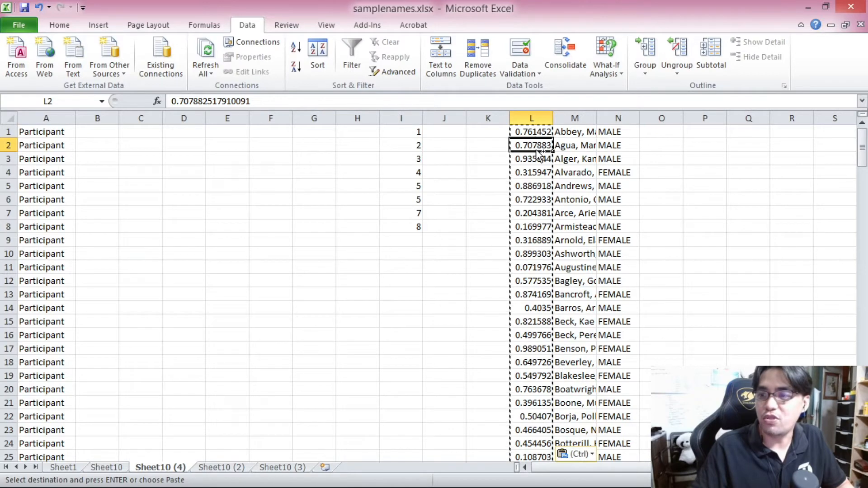
Step: Sort the random numbers, names and genders in ascending order of the values in column L
{"action": "key", "text": "ctrl+a"}
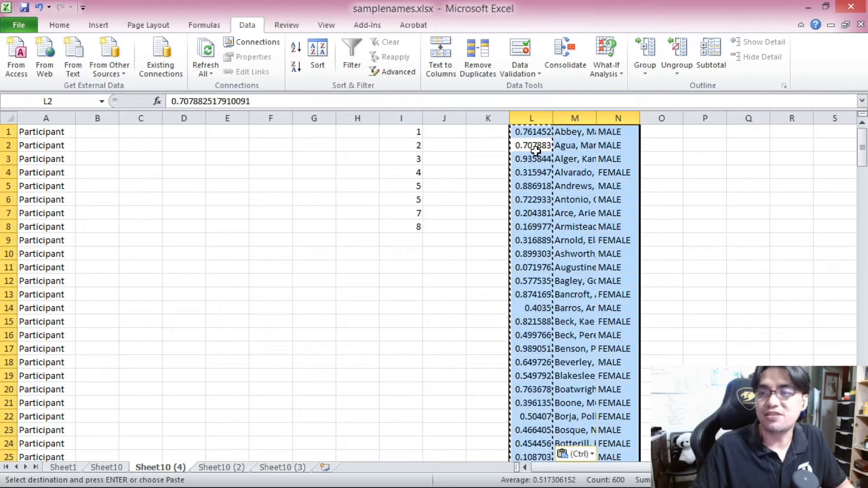
{"action": "left_click", "coordinate": [294, 56]}
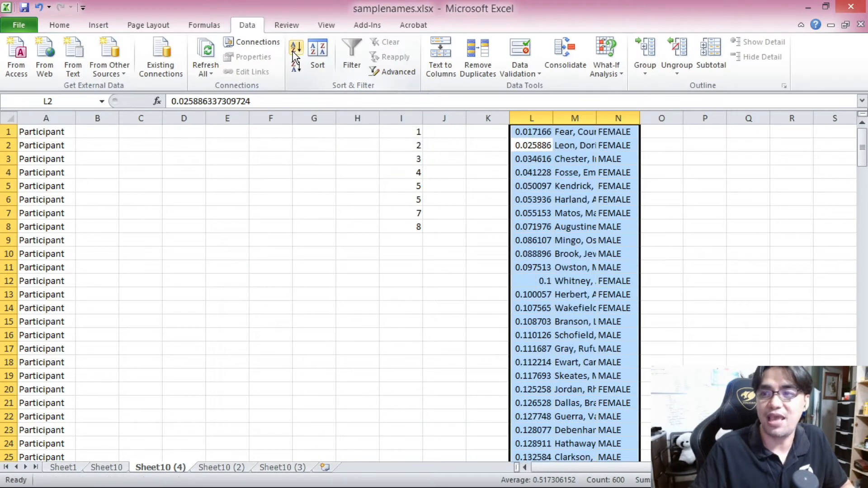
{"action": "left_click", "coordinate": [575, 131]}
{"action": "scroll", "coordinate": [572, 153], "scroll_direction": "down", "scroll_amount": 3}
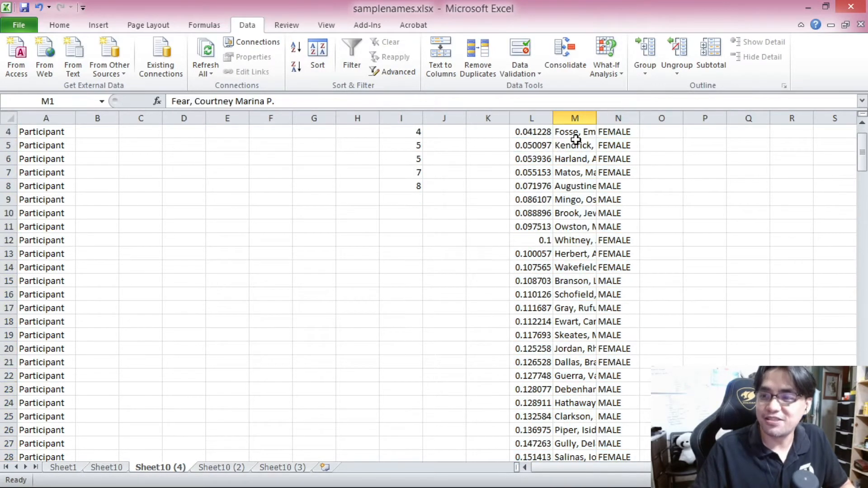
Step: Copy the first 40 shuffled names and genders into columns B and C beside the Participant labels, and widen column B
{"action": "scroll", "coordinate": [571, 181], "scroll_direction": "down", "scroll_amount": 4}
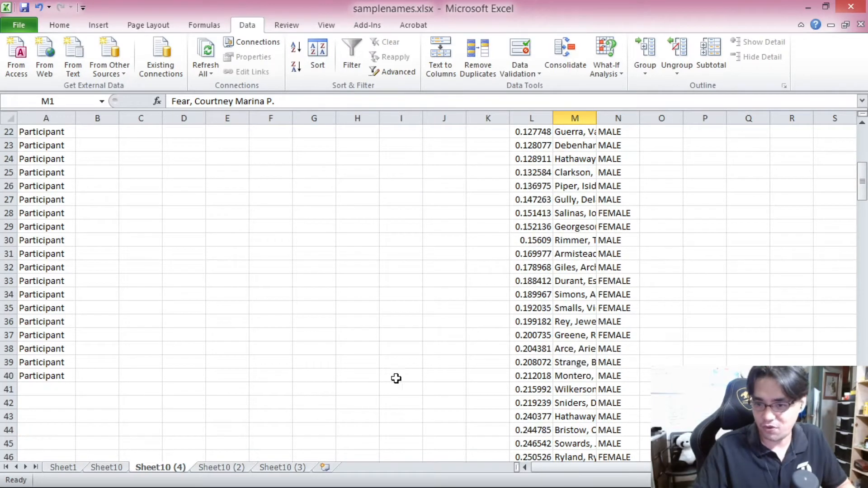
{"action": "left_click", "coordinate": [576, 375], "text": "shift"}
{"action": "key", "text": "ctrl+c"}
{"action": "scroll", "coordinate": [575, 362], "scroll_direction": "up", "scroll_amount": 7}
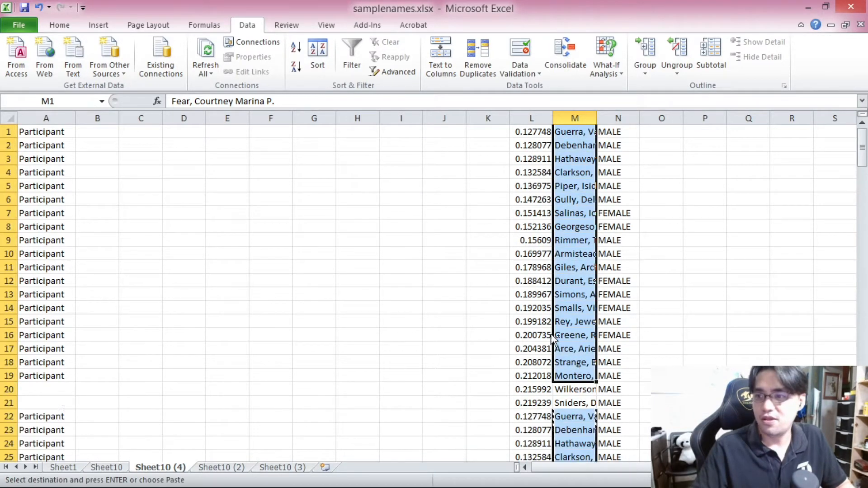
{"action": "scroll", "coordinate": [576, 365], "scroll_direction": "down", "scroll_amount": 4}
{"action": "scroll", "coordinate": [606, 407], "scroll_direction": "down", "scroll_amount": 2}
{"action": "left_click", "coordinate": [608, 413], "text": "shift"}
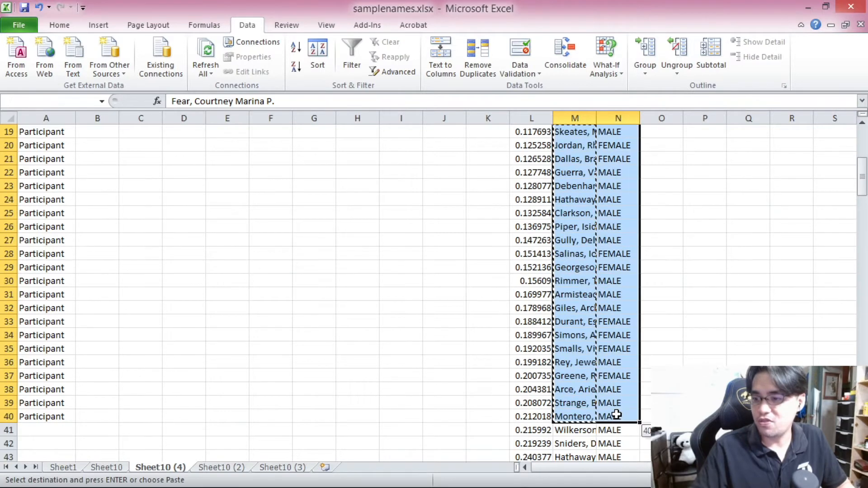
{"action": "key", "text": "ctrl+c"}
{"action": "scroll", "coordinate": [570, 405], "scroll_direction": "up", "scroll_amount": 6}
{"action": "left_click", "coordinate": [86, 130]}
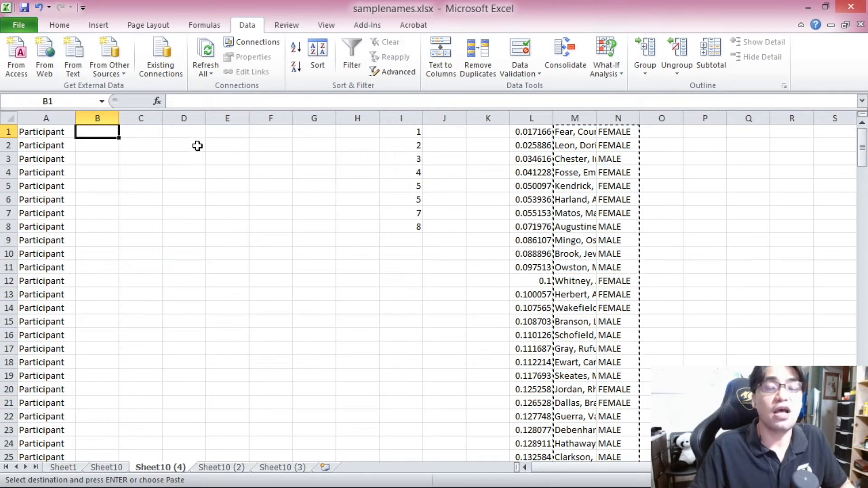
{"action": "key", "text": "Return"}
{"action": "left_click_drag", "start_coordinate": [119, 118], "coordinate": [233, 118]}
{"action": "left_click", "coordinate": [355, 188]}
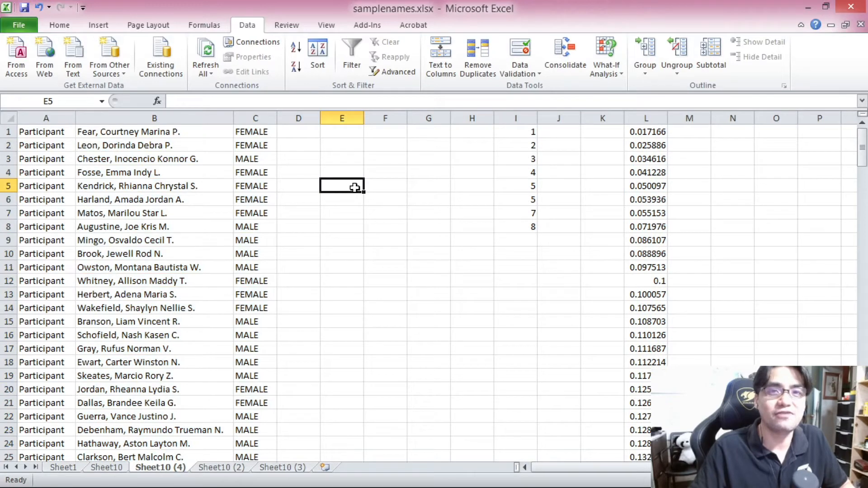
Step: Undo the last three changes
{"action": "key", "text": "ctrl+z"}
{"action": "key", "text": "ctrl+z"}
{"action": "key", "text": "ctrl+z"}
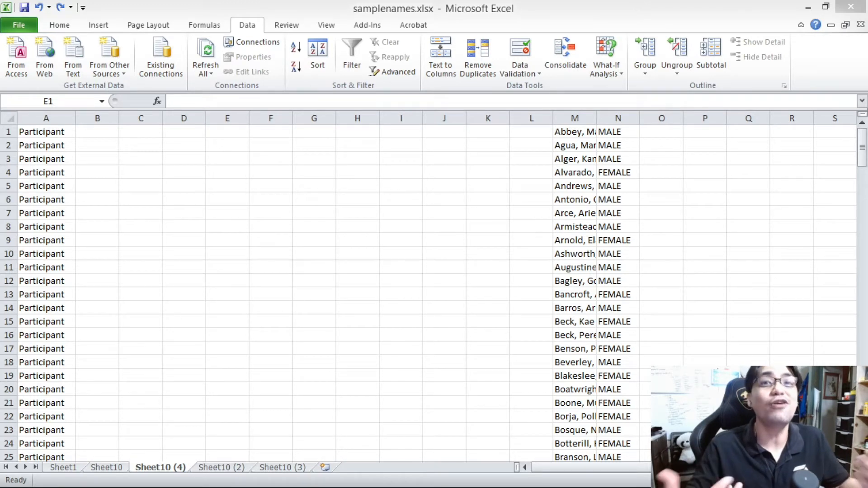
Step: Widen column M and sort the names and genders by gender in descending order so males come first
{"action": "left_click", "coordinate": [478, 251]}
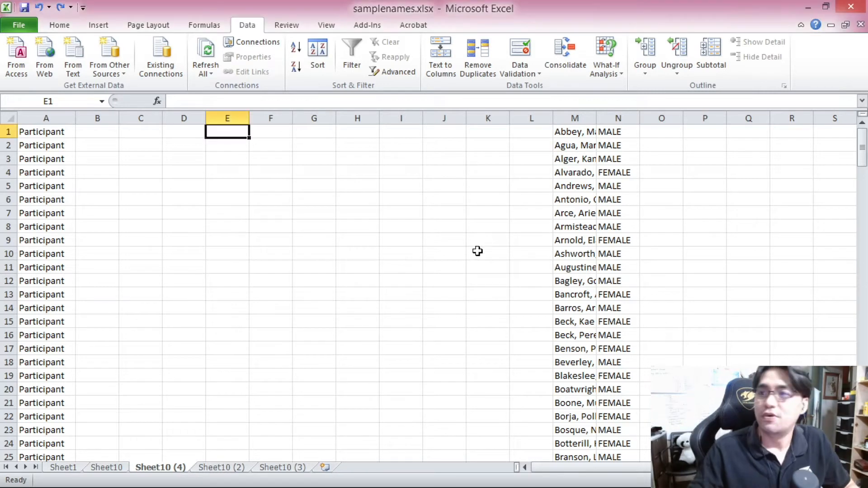
{"action": "left_click_drag", "start_coordinate": [599, 116], "coordinate": [687, 117]}
{"action": "left_click", "coordinate": [698, 128]}
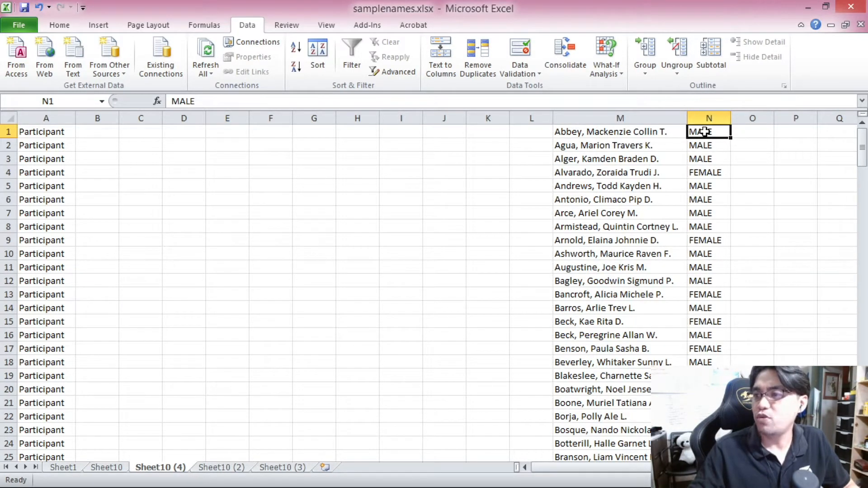
{"action": "mouse_move", "coordinate": [862, 131]}
{"action": "left_mouse_down"}
{"action": "mouse_move", "coordinate": [863, 152]}
{"action": "mouse_move", "coordinate": [863, 127]}
{"action": "left_mouse_up"}
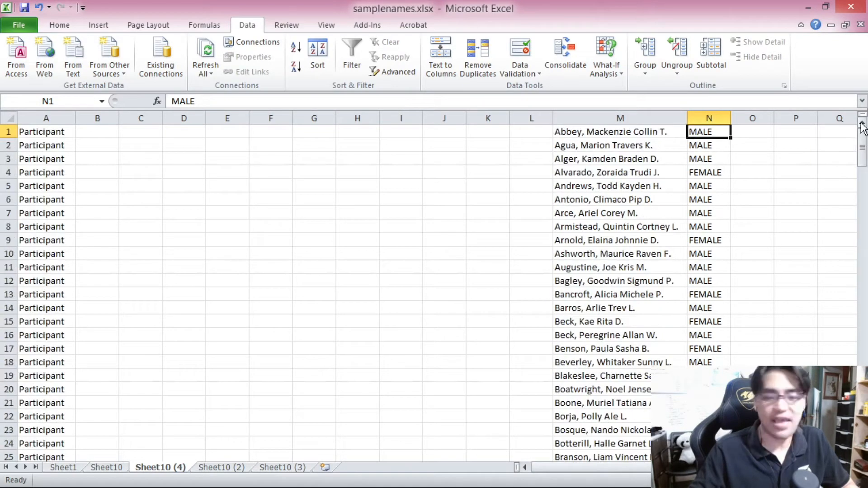
{"action": "key", "text": "ctrl+shift+Down"}
{"action": "key", "text": "shift+Left"}
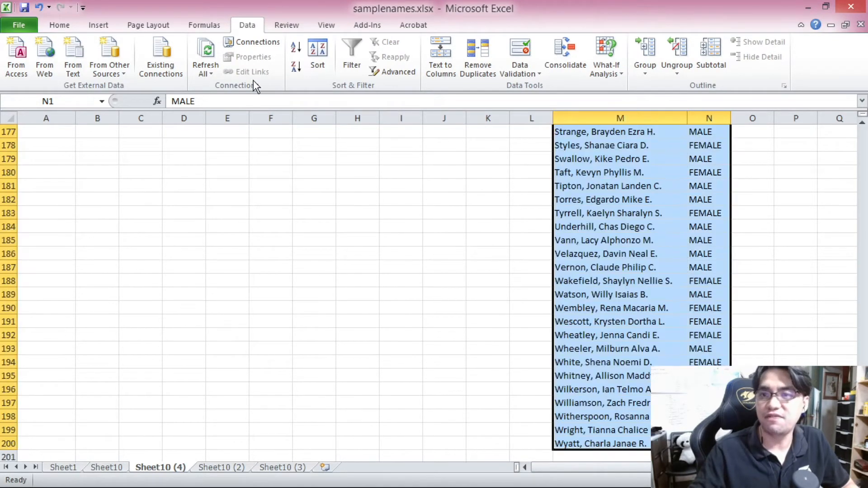
{"action": "left_click", "coordinate": [294, 68]}
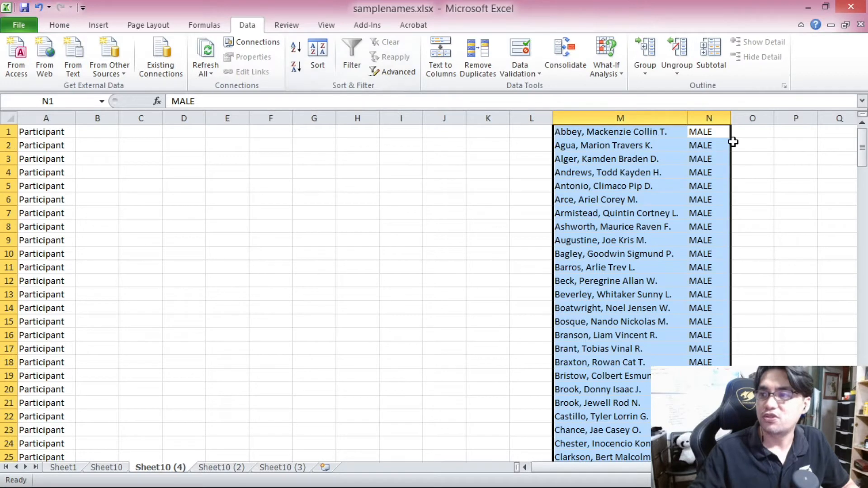
Step: Move the female names and genders down one row to leave a blank row 101 between males and females
{"action": "left_click", "coordinate": [709, 134]}
{"action": "mouse_move", "coordinate": [862, 147]}
{"action": "left_mouse_down"}
{"action": "mouse_move", "coordinate": [863, 198]}
{"action": "mouse_move", "coordinate": [863, 147]}
{"action": "left_mouse_up"}
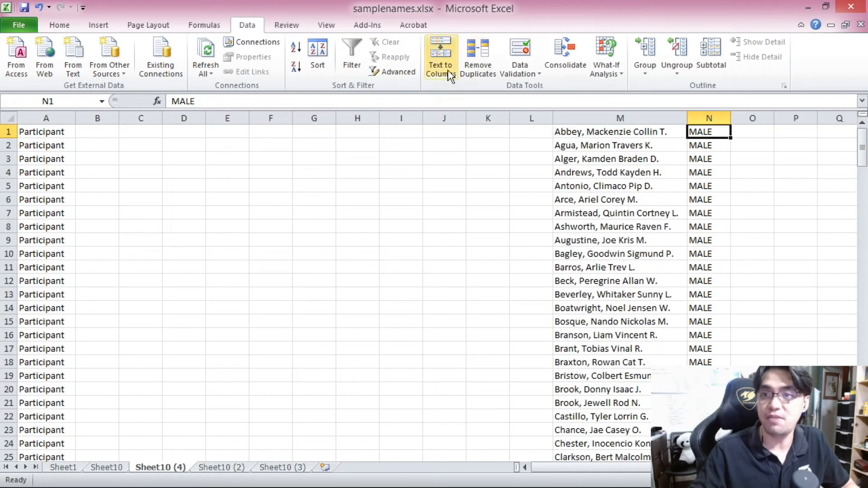
{"action": "left_click", "coordinate": [863, 147]}
{"action": "left_click_drag", "start_coordinate": [863, 147], "coordinate": [862, 290]}
{"action": "left_click", "coordinate": [711, 294]}
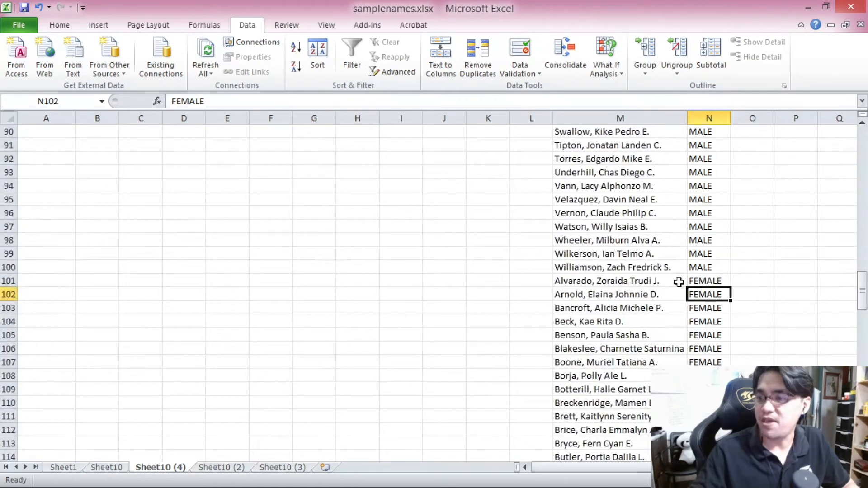
{"action": "left_click", "coordinate": [601, 281]}
{"action": "left_click_drag", "start_coordinate": [863, 289], "coordinate": [863, 300]}
{"action": "left_click", "coordinate": [705, 444], "text": "shift"}
{"action": "key", "text": "ctrl+x"}
{"action": "scroll", "coordinate": [659, 320], "scroll_direction": "up", "scroll_amount": 20}
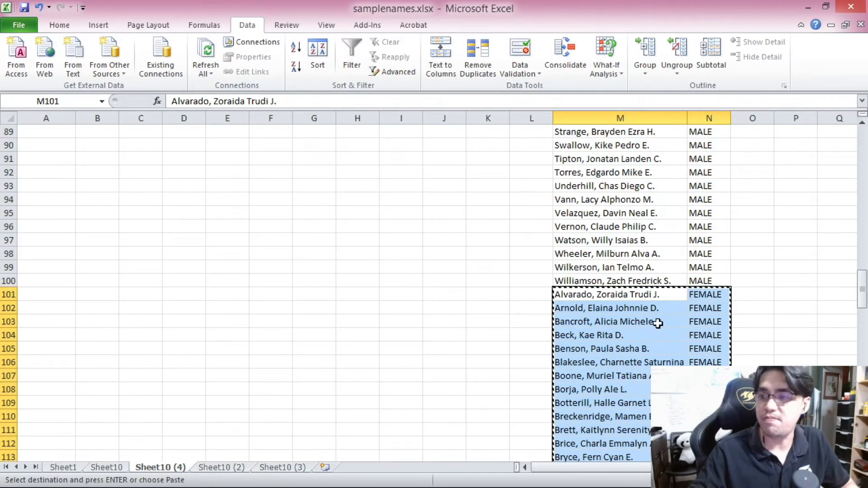
{"action": "left_click", "coordinate": [600, 313]}
{"action": "key", "text": "ctrl+v"}
{"action": "left_click_drag", "start_coordinate": [862, 290], "coordinate": [851, 133]}
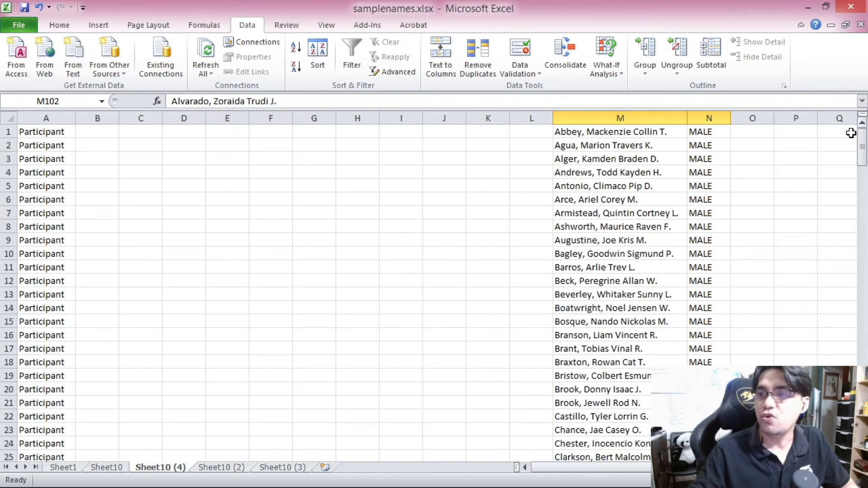
Step: Enter the formula =RAND() in cell L1
{"action": "left_click", "coordinate": [532, 135]}
{"action": "type", "text": "=RAND"}
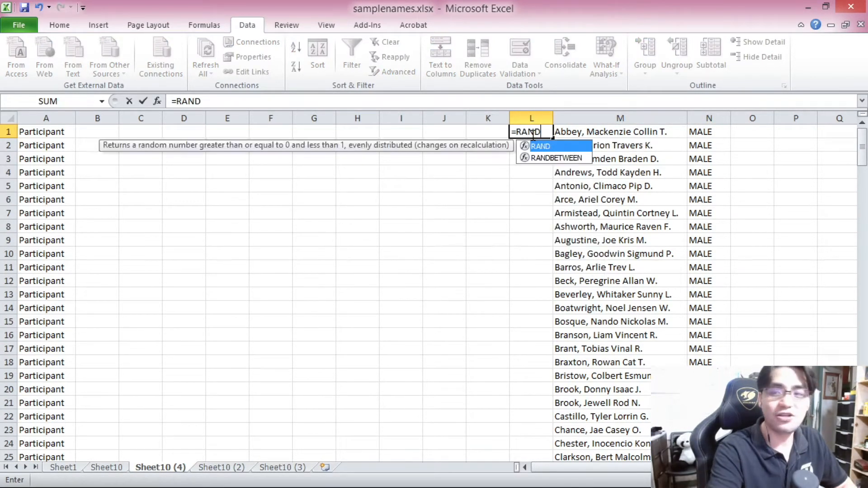
{"action": "type", "text": "()"}
{"action": "key", "text": "Return"}
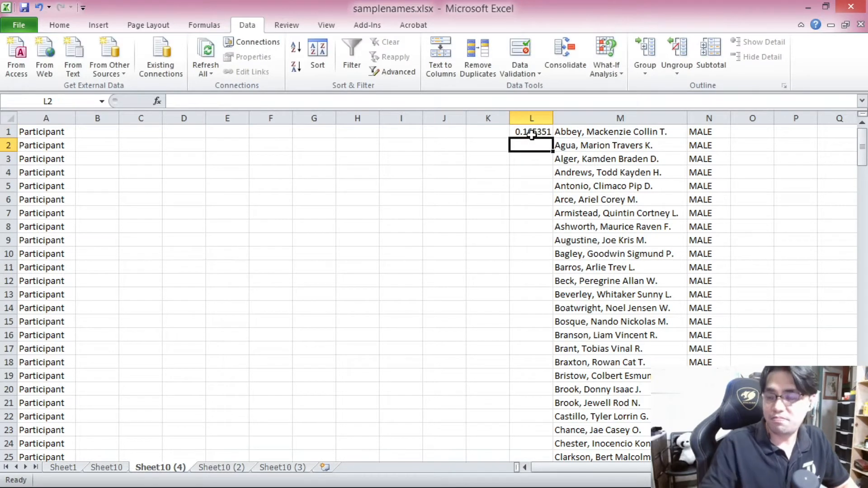
Step: Copy the RAND formula down L1:L100 beside the males and into L102:L201 beside the females
{"action": "left_click", "coordinate": [532, 135]}
{"action": "key", "text": "ctrl+c"}
{"action": "scroll", "coordinate": [542, 199], "scroll_direction": "down", "scroll_amount": 9}
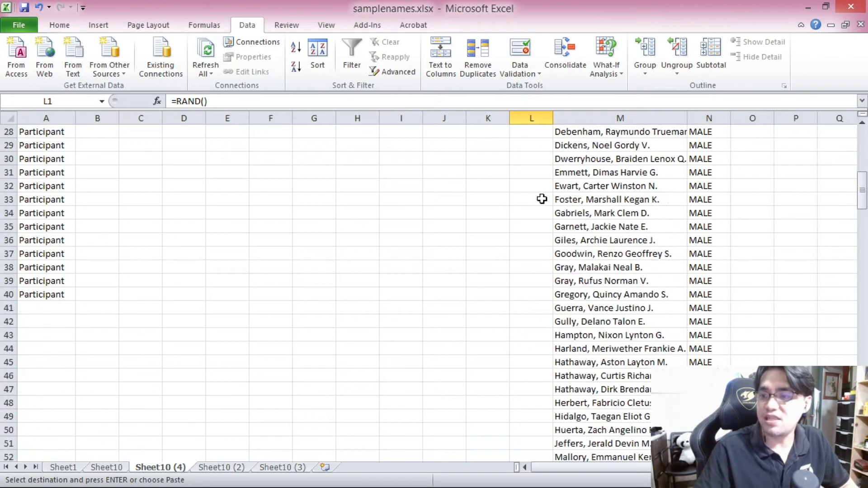
{"action": "scroll", "coordinate": [542, 199], "scroll_direction": "down", "scroll_amount": 13}
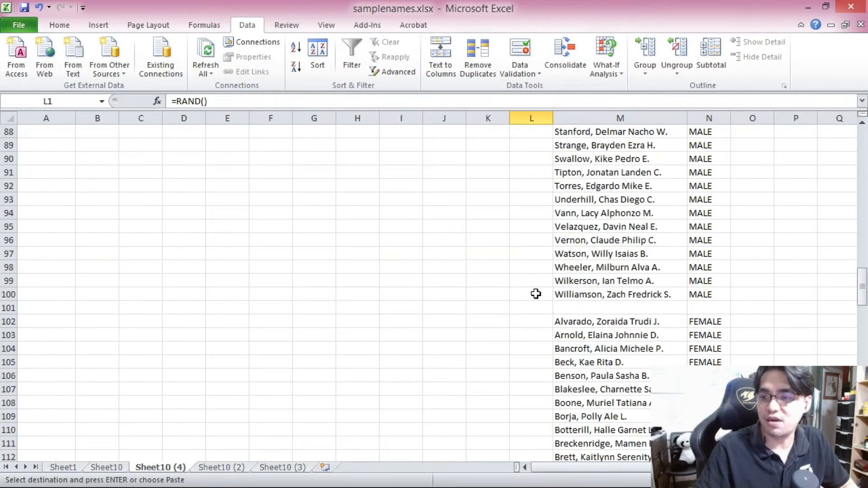
{"action": "left_click", "coordinate": [536, 294], "text": "shift"}
{"action": "key", "text": "ctrl+v"}
{"action": "scroll", "coordinate": [452, 294], "scroll_direction": "down", "scroll_amount": 9}
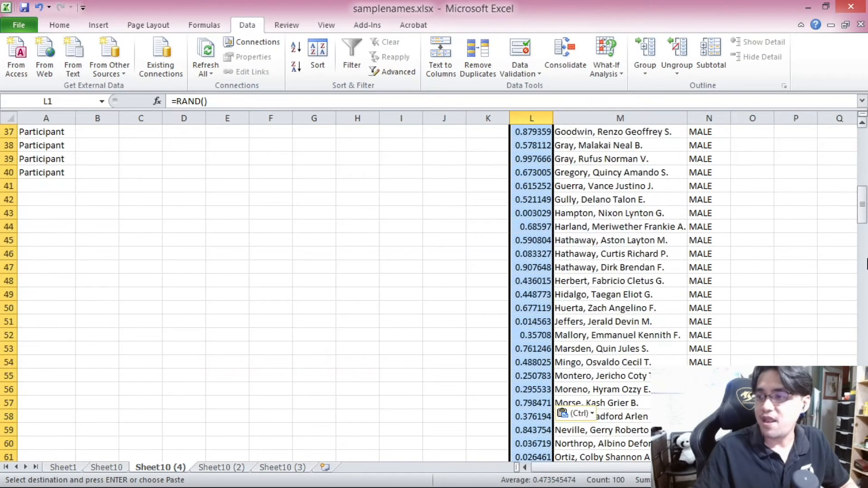
{"action": "left_click_drag", "start_coordinate": [866, 190], "coordinate": [864, 303]}
{"action": "left_click", "coordinate": [532, 186]}
{"action": "left_click", "coordinate": [532, 440], "text": "shift"}
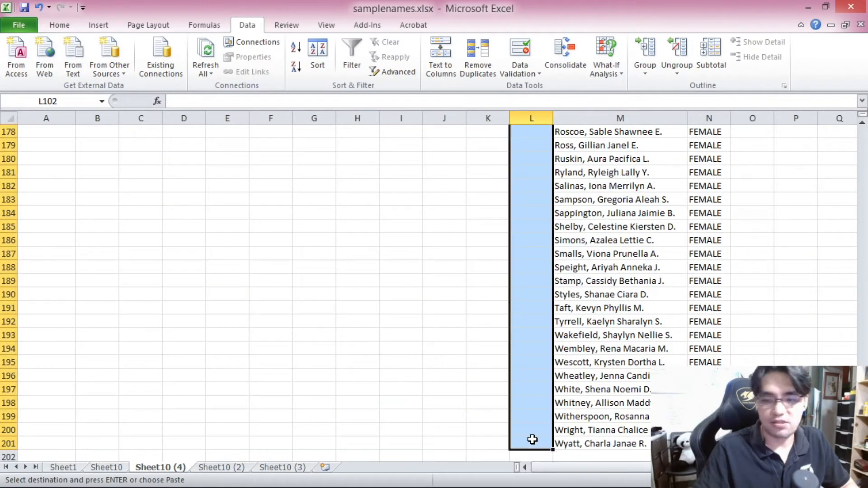
{"action": "key", "text": "ctrl+v"}
Step: Enter the numbers 1 to 5 in cells J1 to J5
{"action": "left_click_drag", "start_coordinate": [865, 281], "coordinate": [863, 132]}
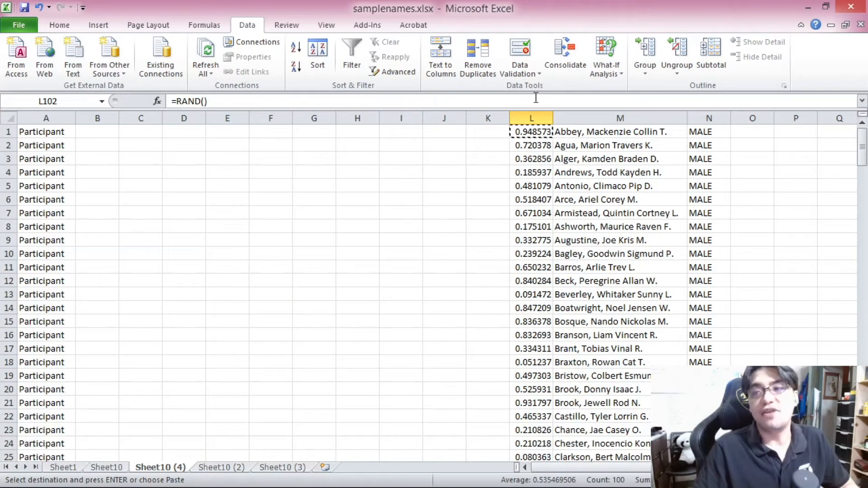
{"action": "left_click", "coordinate": [429, 143]}
{"action": "left_click", "coordinate": [432, 131]}
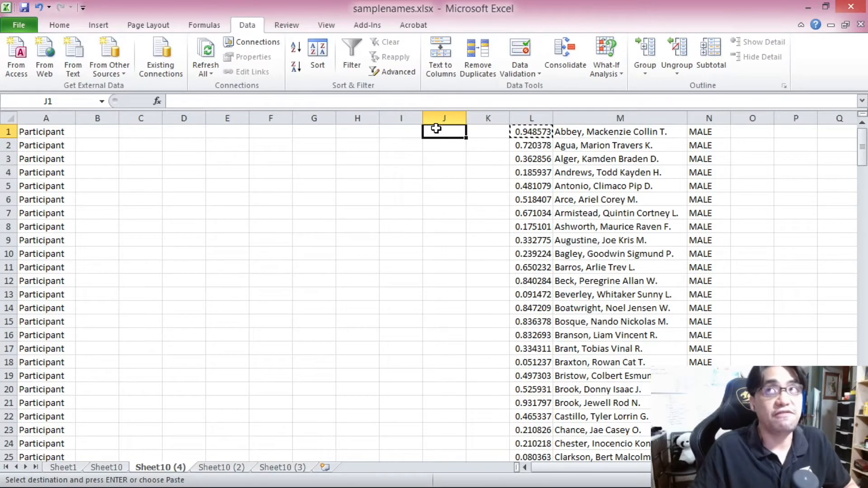
{"action": "type", "text": "1"}
{"action": "key", "text": "Return"}
{"action": "type", "text": "2"}
{"action": "key", "text": "Return"}
{"action": "type", "text": "3"}
{"action": "key", "text": "Return"}
{"action": "type", "text": "4 5"}
{"action": "key", "text": "Return"}
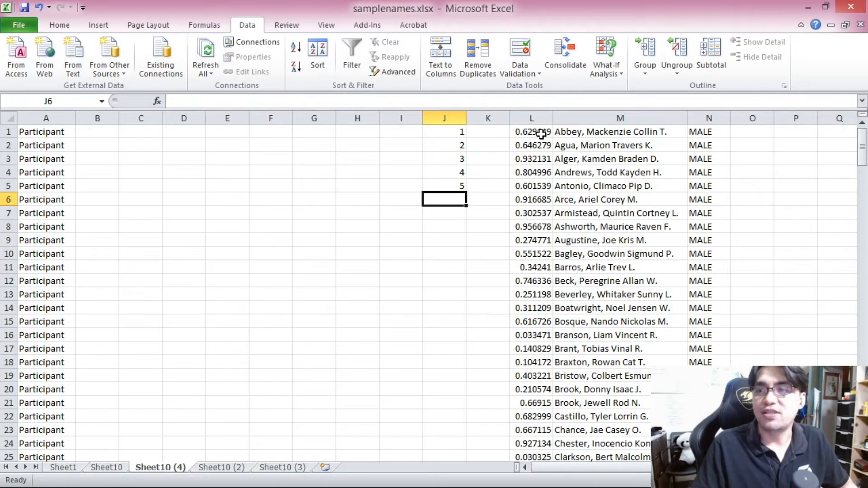
Step: Convert the random numbers in L1:L201 to fixed values by pasting them back as values
{"action": "left_click", "coordinate": [507, 131]}
{"action": "left_click_drag", "start_coordinate": [862, 149], "coordinate": [863, 375]}
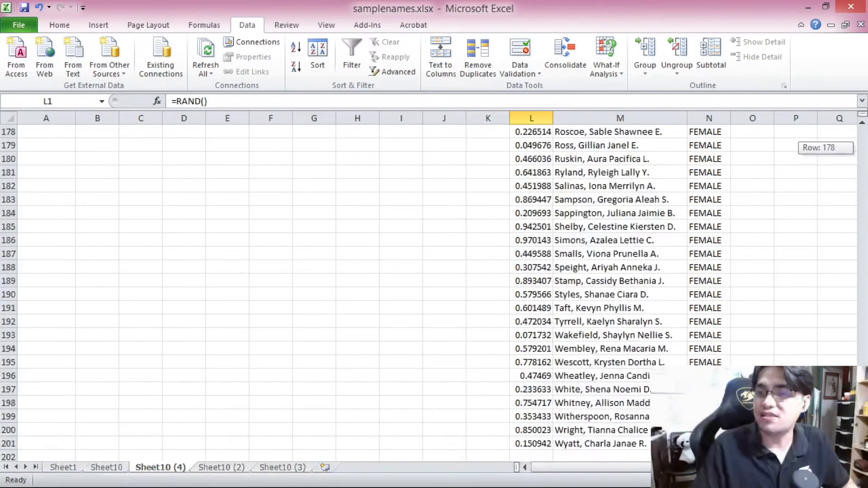
{"action": "left_click", "coordinate": [527, 441], "text": "shift"}
{"action": "key", "text": "ctrl+c"}
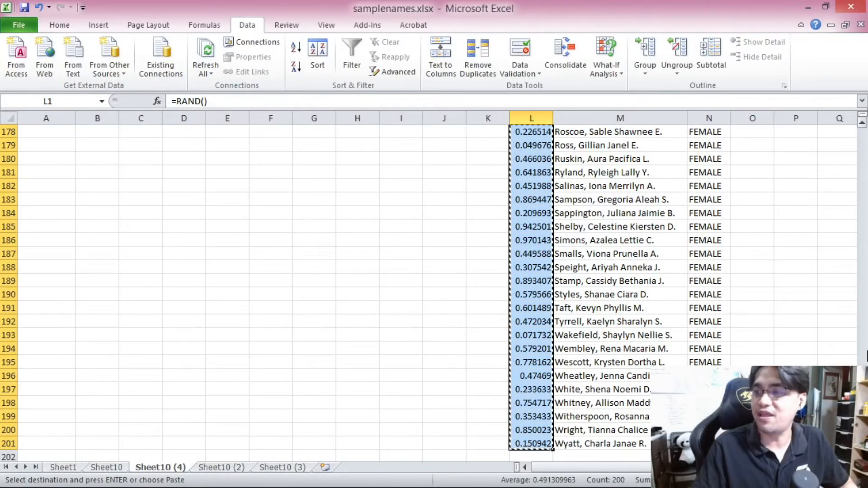
{"action": "scroll", "coordinate": [723, 139], "scroll_direction": "up", "scroll_amount": 20}
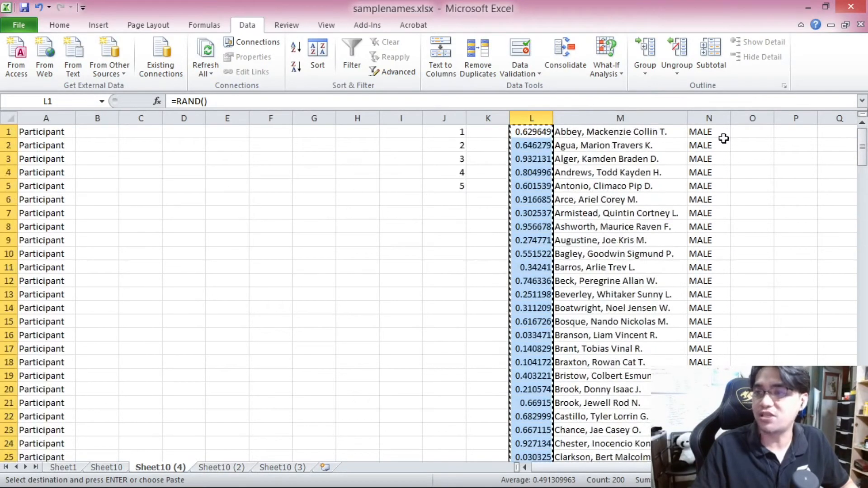
{"action": "right_click", "coordinate": [529, 131]}
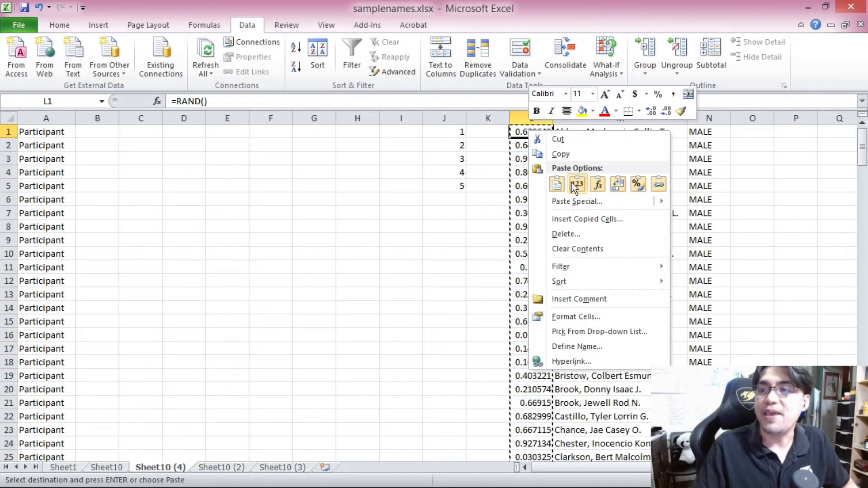
{"action": "left_click", "coordinate": [572, 182]}
{"action": "left_click", "coordinate": [526, 136]}
{"action": "left_click", "coordinate": [535, 171]}
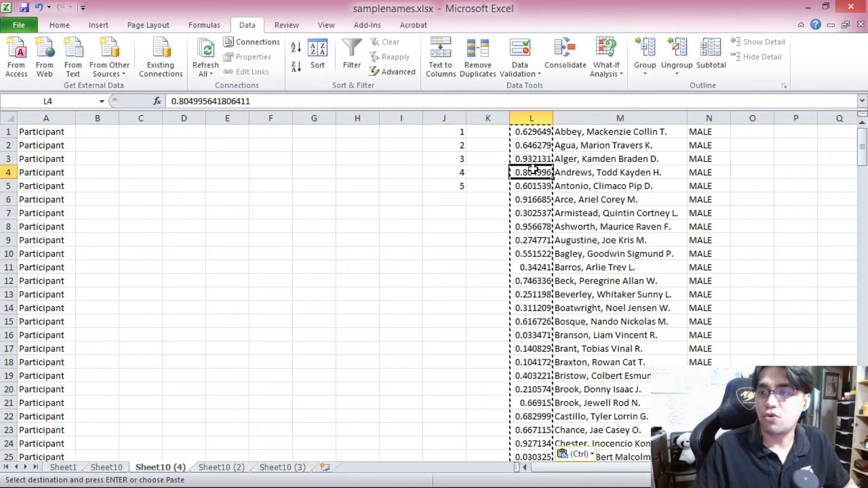
{"action": "left_click", "coordinate": [529, 132]}
Step: Sort the male block of random numbers, names and genders in ascending order of column L
{"action": "scroll", "coordinate": [588, 204], "scroll_direction": "down", "scroll_amount": 9}
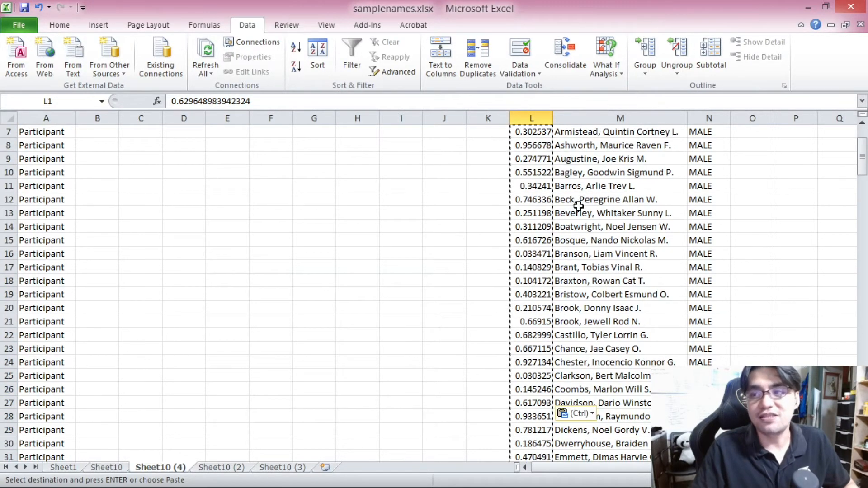
{"action": "scroll", "coordinate": [595, 219], "scroll_direction": "up", "scroll_amount": 3}
{"action": "scroll", "coordinate": [596, 219], "scroll_direction": "down", "scroll_amount": 2}
{"action": "scroll", "coordinate": [596, 219], "scroll_direction": "up", "scroll_amount": 8}
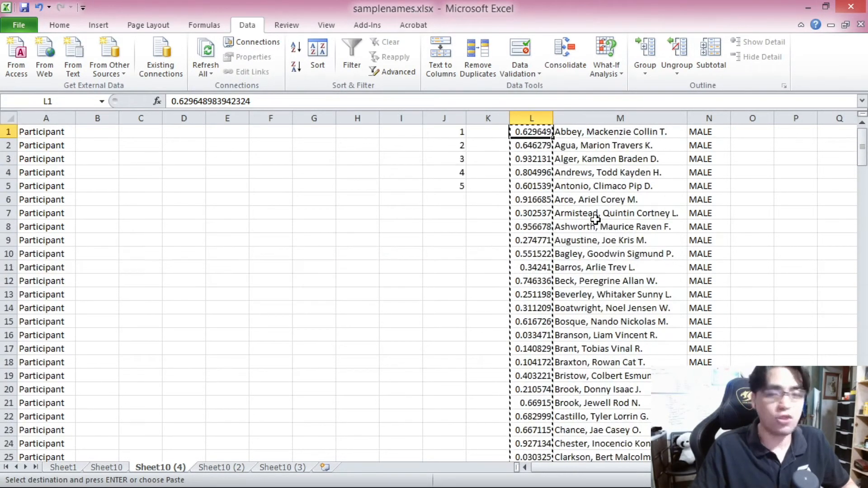
{"action": "key", "text": "ctrl+shift+Right"}
{"action": "key", "text": "ctrl+shift+Down"}
{"action": "left_click", "coordinate": [296, 47]}
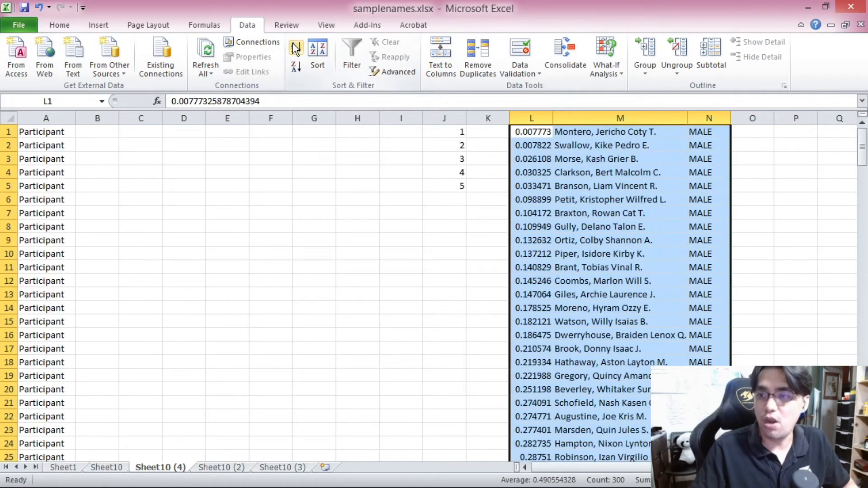
Step: Sort the female block from row 102 down in descending order of the random values in column L
{"action": "left_click_drag", "start_coordinate": [865, 158], "coordinate": [863, 294]}
{"action": "left_click", "coordinate": [533, 252]}
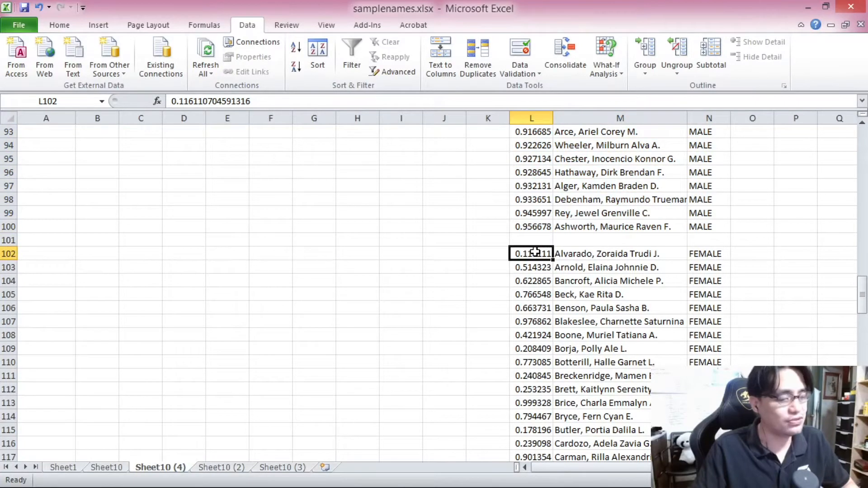
{"action": "key", "text": "ctrl+shift+End"}
{"action": "left_click", "coordinate": [296, 67]}
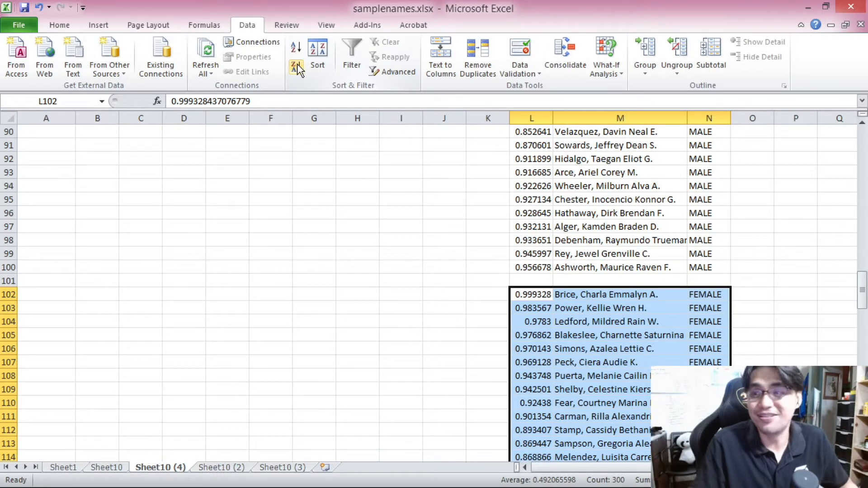
{"action": "left_click_drag", "start_coordinate": [863, 289], "coordinate": [863, 136]}
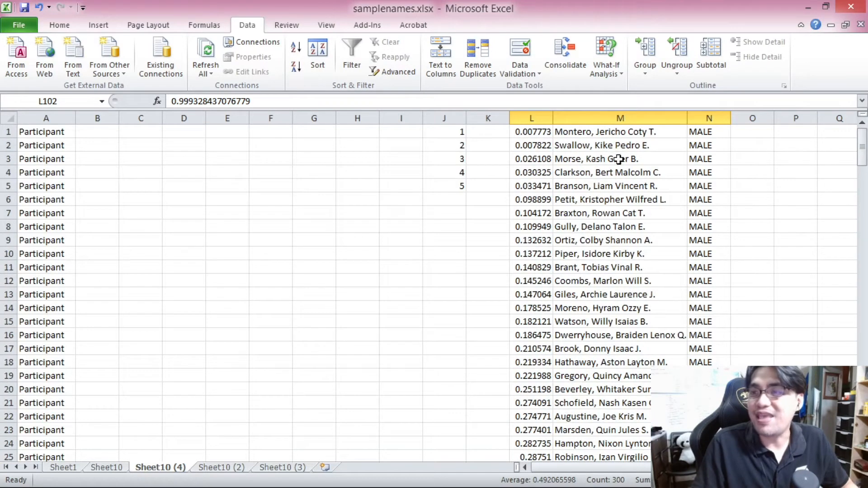
Step: Copy the top 20 male names with their genders from M1:N20 into B1, and widen column B to fit
{"action": "left_click_drag", "start_coordinate": [581, 126], "coordinate": [579, 257]}
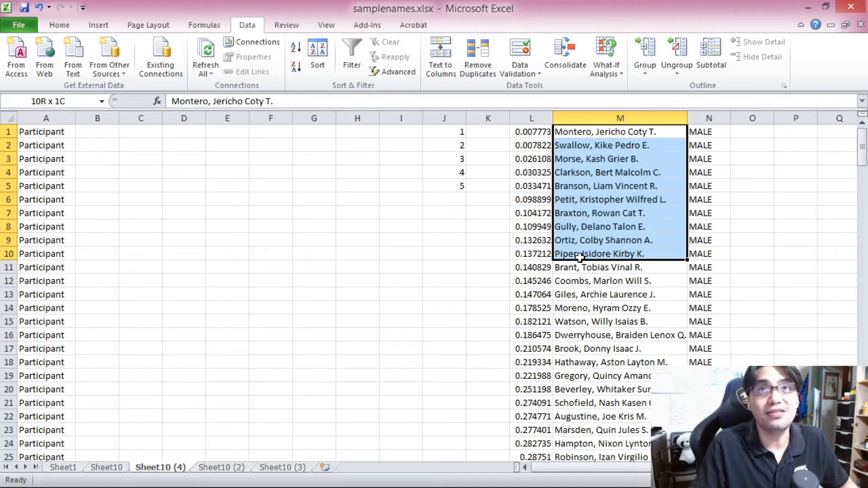
{"action": "left_click_drag", "start_coordinate": [580, 256], "coordinate": [580, 257]}
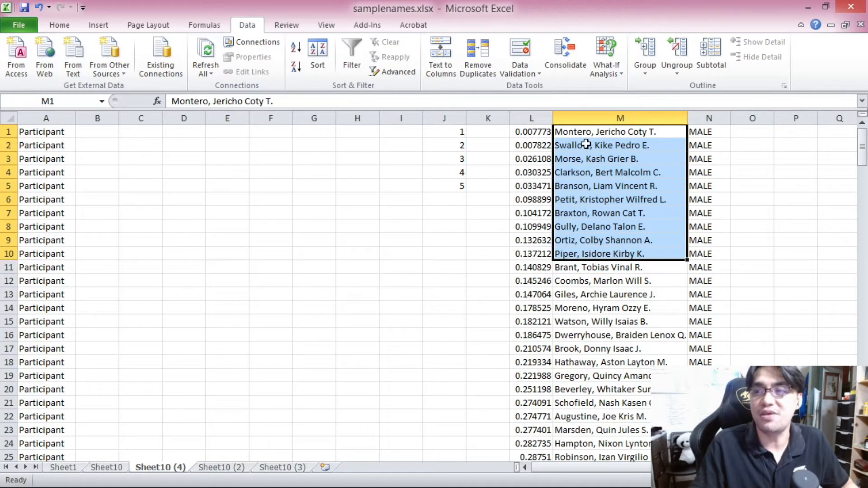
{"action": "left_click_drag", "start_coordinate": [584, 128], "coordinate": [705, 388]}
{"action": "key", "text": "ctrl+c"}
{"action": "left_click", "coordinate": [97, 132]}
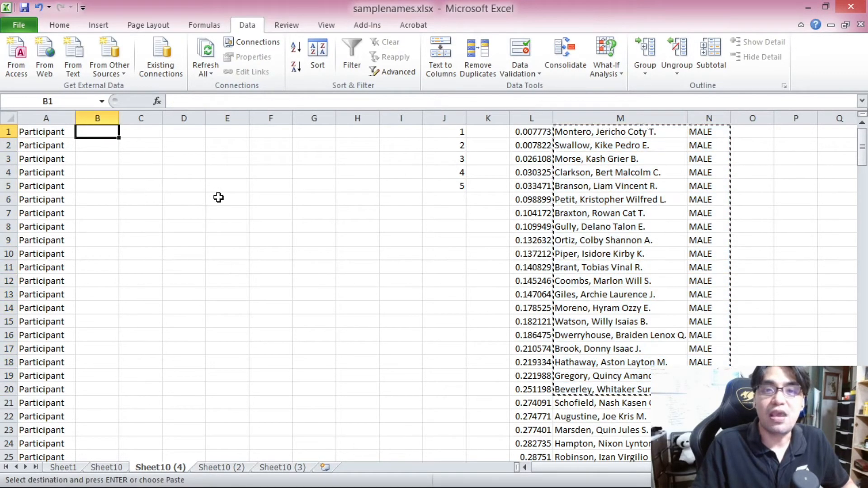
{"action": "key", "text": "ctrl+v"}
{"action": "left_click_drag", "start_coordinate": [119, 118], "coordinate": [230, 121]}
Step: Copy the top 20 female names with genders from M102:N121 and paste them below the men starting at B21
{"action": "left_click_drag", "start_coordinate": [867, 157], "coordinate": [867, 310]}
{"action": "left_click_drag", "start_coordinate": [695, 219], "coordinate": [819, 403]}
{"action": "scroll", "coordinate": [865, 334], "scroll_direction": "down", "scroll_amount": 1}
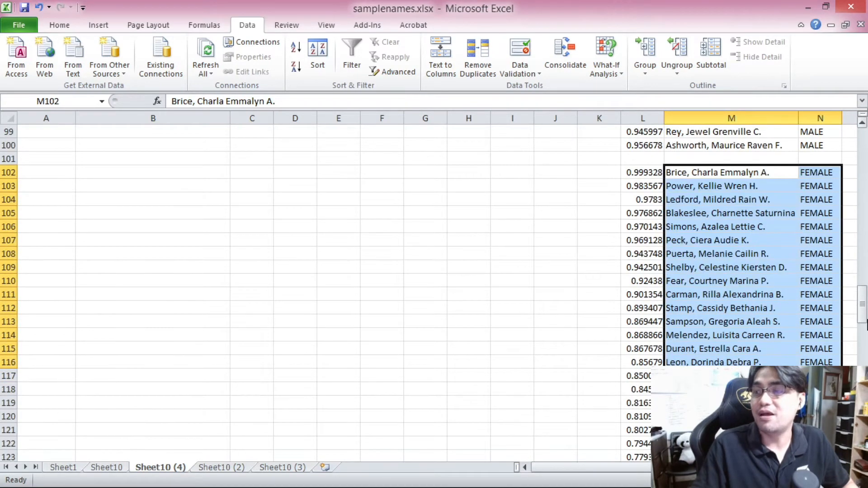
{"action": "left_click_drag", "start_coordinate": [706, 171], "coordinate": [828, 281]}
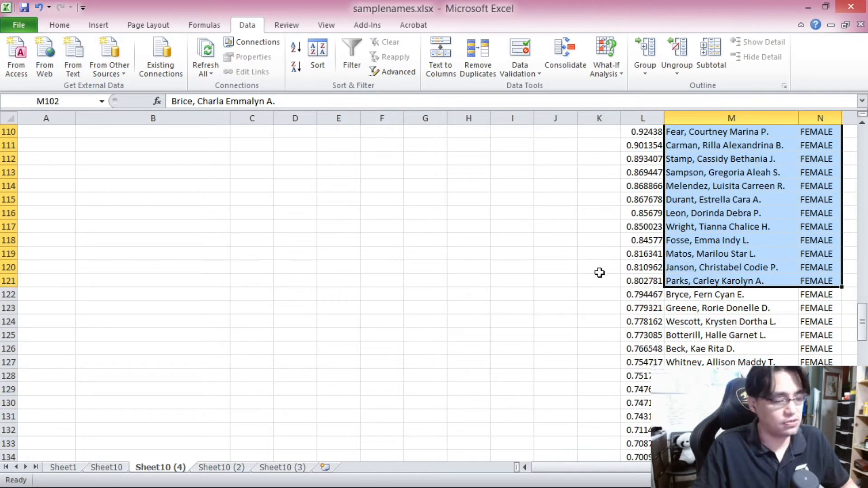
{"action": "key", "text": "ctrl+c"}
{"action": "scroll", "coordinate": [252, 185], "scroll_direction": "up", "scroll_amount": 7}
{"action": "scroll", "coordinate": [252, 184], "scroll_direction": "up", "scroll_amount": 20}
{"action": "left_click", "coordinate": [127, 174]}
{"action": "key", "text": "Return"}
Step: Review the combined list of 40 winners in columns B and C
{"action": "left_click", "coordinate": [323, 201]}
{"action": "scroll", "coordinate": [323, 201], "scroll_direction": "up", "scroll_amount": 6}
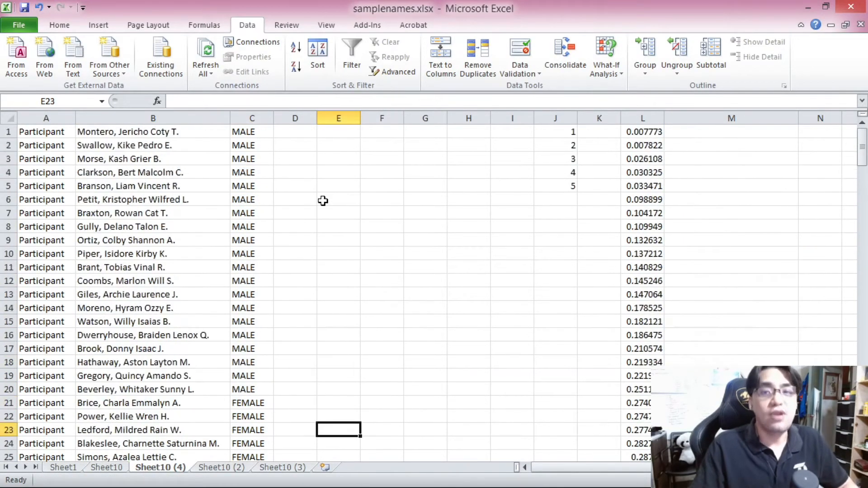
{"action": "left_click", "coordinate": [133, 132]}
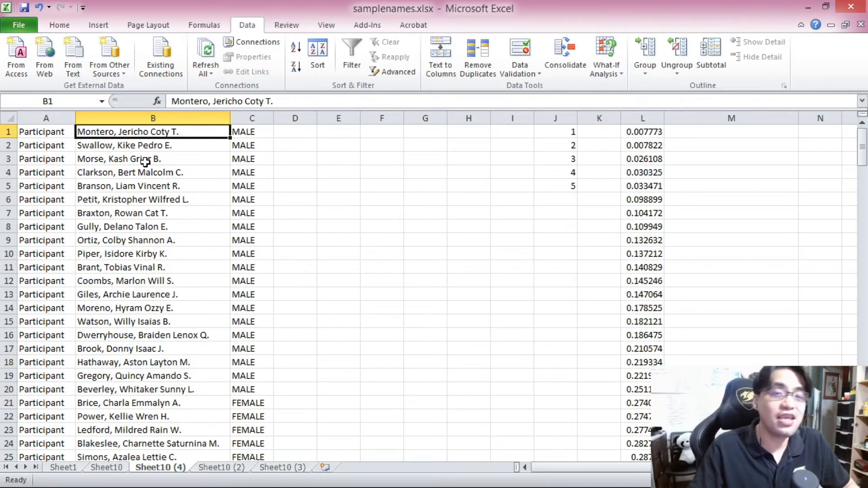
{"action": "scroll", "coordinate": [165, 223], "scroll_direction": "down", "scroll_amount": 8}
{"action": "left_click", "coordinate": [170, 340], "text": "shift"}
{"action": "scroll", "coordinate": [176, 341], "scroll_direction": "up", "scroll_amount": 5}
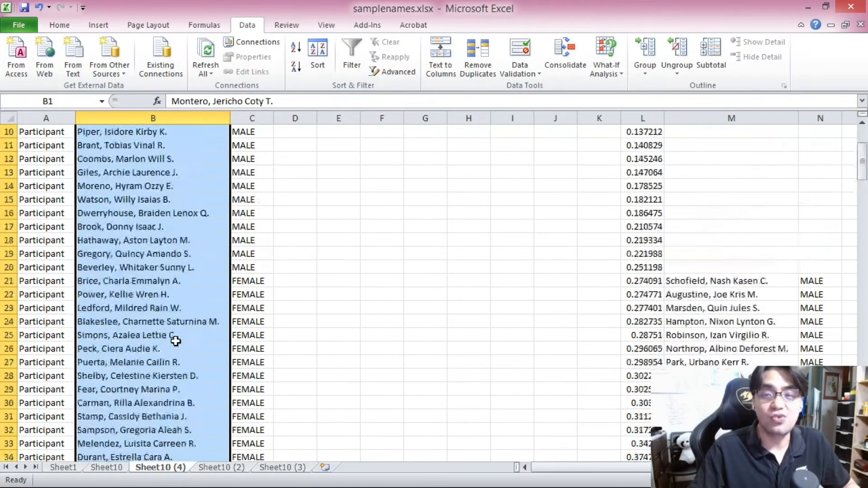
{"action": "scroll", "coordinate": [176, 341], "scroll_direction": "up", "scroll_amount": 3}
{"action": "left_click", "coordinate": [321, 374]}
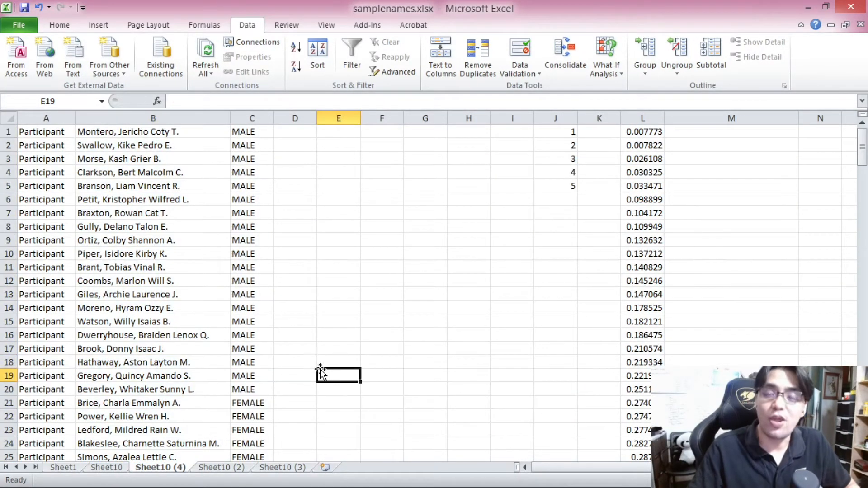
Step: Switch to the Sheet10 (2) sheet and move its gender and name list over to columns K and L
{"action": "key", "text": "ctrl+Page_Down"}
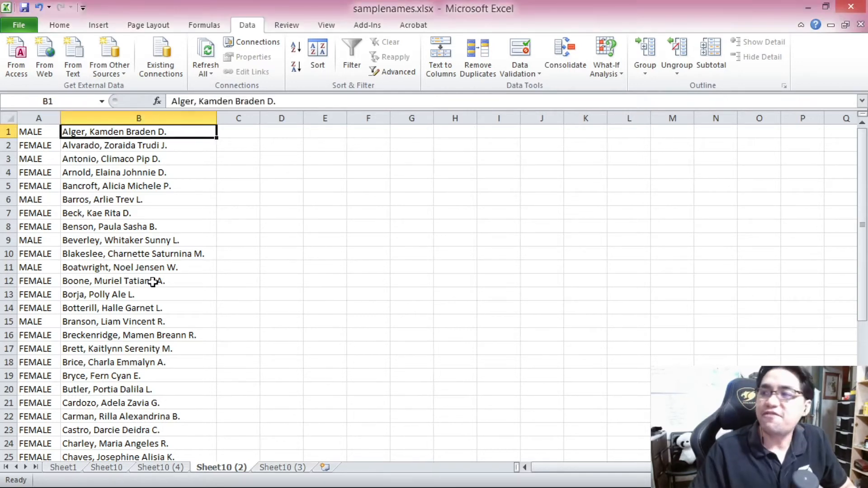
{"action": "left_click_drag", "start_coordinate": [862, 195], "coordinate": [847, 160]}
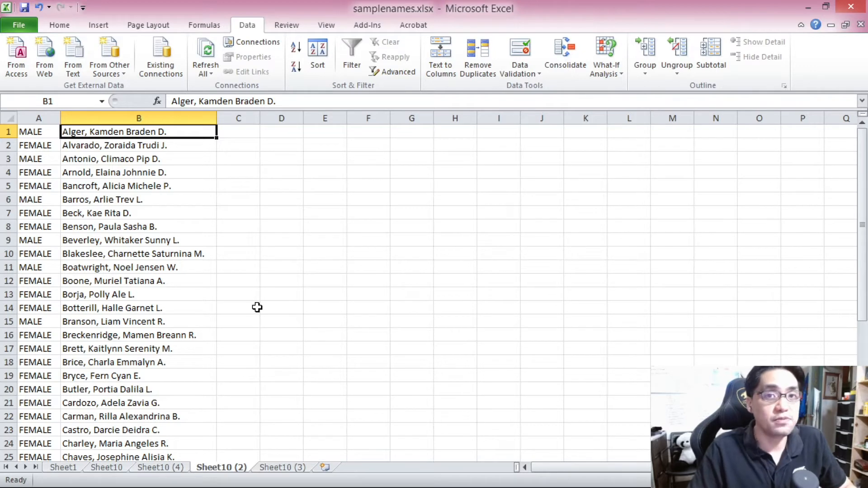
{"action": "left_click_drag", "start_coordinate": [862, 205], "coordinate": [862, 333]}
{"action": "left_click_drag", "start_coordinate": [863, 299], "coordinate": [855, 120]}
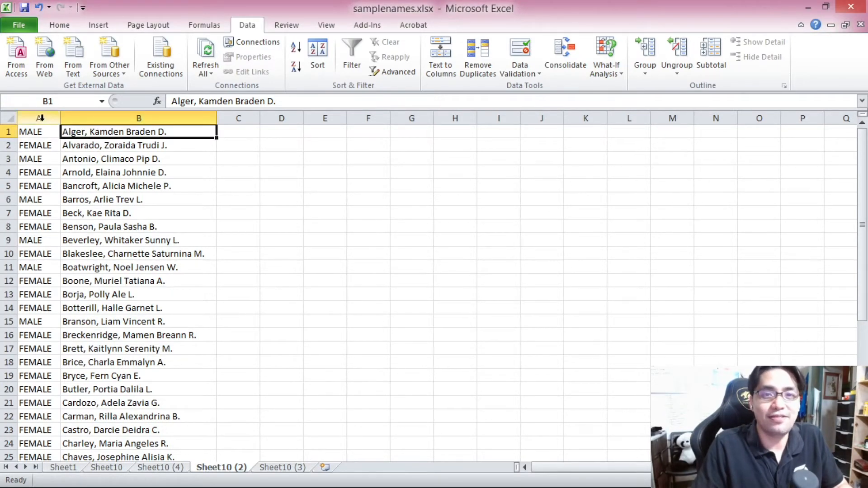
{"action": "key", "text": "ctrl+a"}
{"action": "key", "text": "ctrl+c"}
{"action": "left_click", "coordinate": [669, 118]}
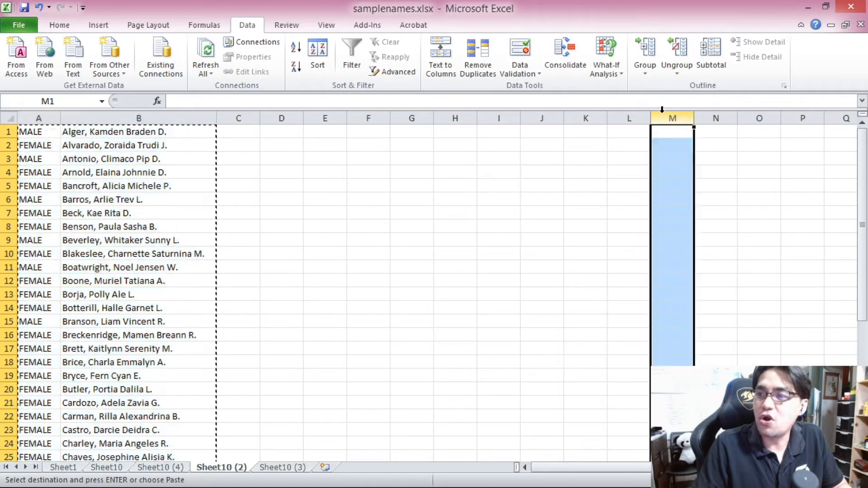
{"action": "right_click", "coordinate": [670, 118]}
{"action": "left_click", "coordinate": [695, 203]}
Step: Fill A1:A40 with prize tier numbers: 1 for rows 1–8, 2 for 9–16, 3 for 17–24, 4 for 25–32, 5 for 33–40
{"action": "left_click", "coordinate": [33, 135]}
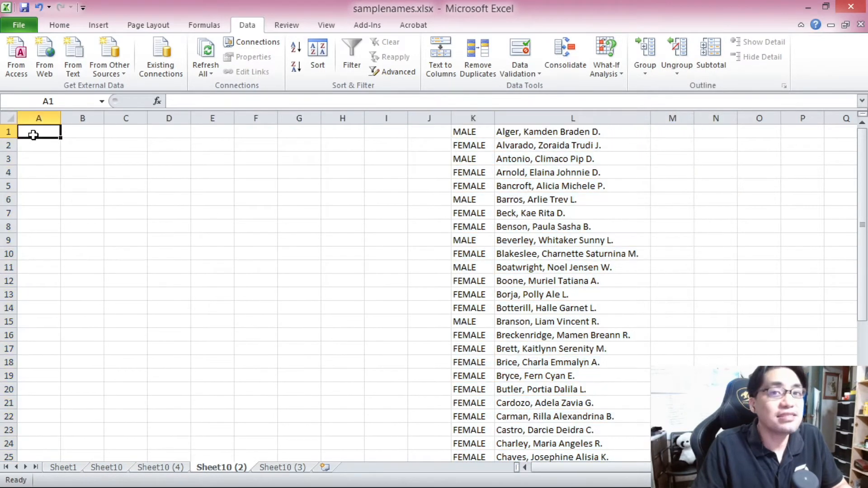
{"action": "type", "text": "1"}
{"action": "key", "text": "Return"}
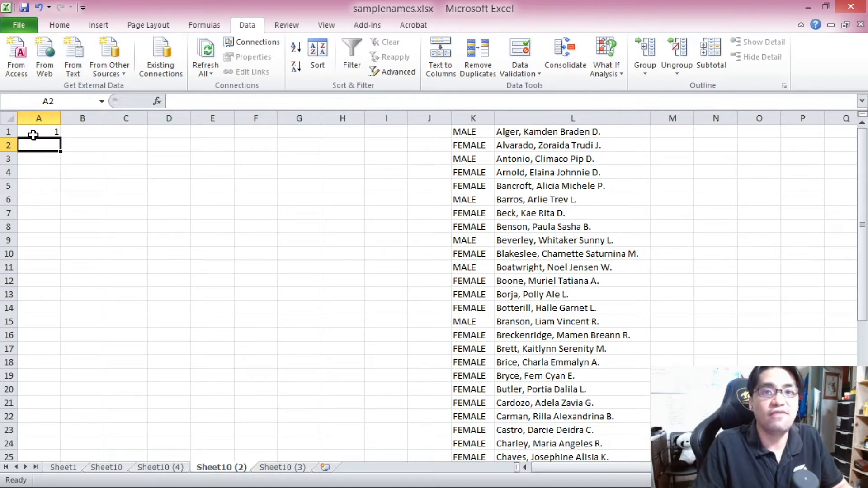
{"action": "type", "text": "1"}
{"action": "key", "text": "Return"}
{"action": "type", "text": "1"}
{"action": "key", "text": "Return"}
{"action": "type", "text": "1"}
{"action": "key", "text": "Return"}
{"action": "type", "text": "1"}
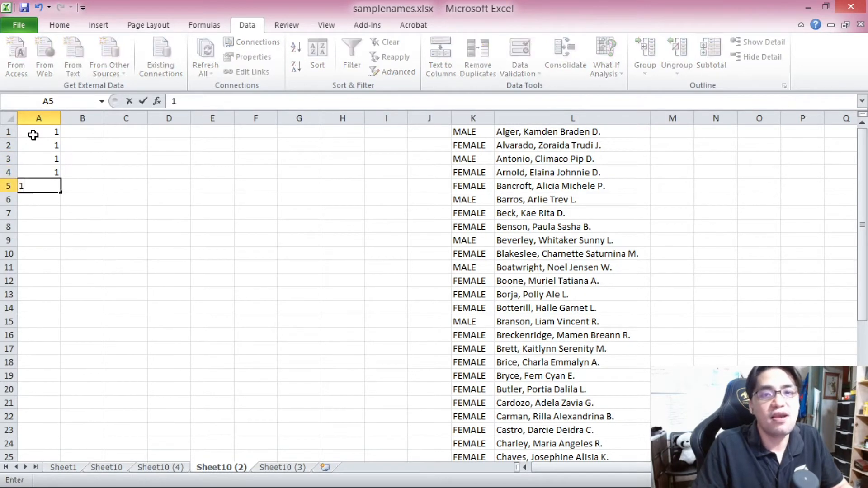
{"action": "key", "text": "Return"}
{"action": "type", "text": "1"}
{"action": "key", "text": "Return"}
{"action": "type", "text": "1"}
{"action": "key", "text": "Return"}
{"action": "type", "text": "1"}
{"action": "key", "text": "Return"}
{"action": "type", "text": "2"}
{"action": "key", "text": "Return"}
{"action": "type", "text": "2 2 2 2 2 2 2"}
{"action": "key", "text": "Return"}
{"action": "type", "text": "3 3 3 3 3 3 3 3 4 4 4 4 4 4 4 4 5 5 5 5 5"}
{"action": "key", "text": "Return"}
{"action": "key", "text": "Return"}
{"action": "key", "text": "Return"}
{"action": "scroll", "coordinate": [355, 381], "scroll_direction": "up", "scroll_amount": 6}
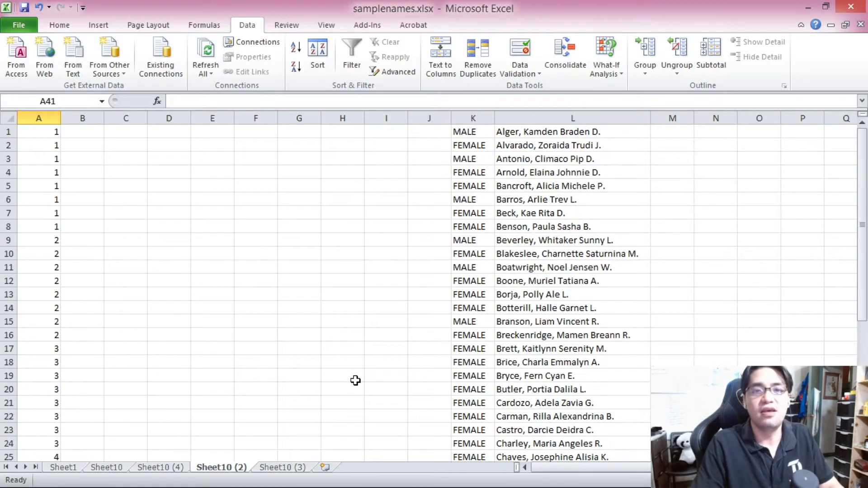
{"action": "left_click", "coordinate": [54, 132]}
{"action": "scroll", "coordinate": [58, 226], "scroll_direction": "down", "scroll_amount": 9}
{"action": "scroll", "coordinate": [66, 275], "scroll_direction": "up", "scroll_amount": 9}
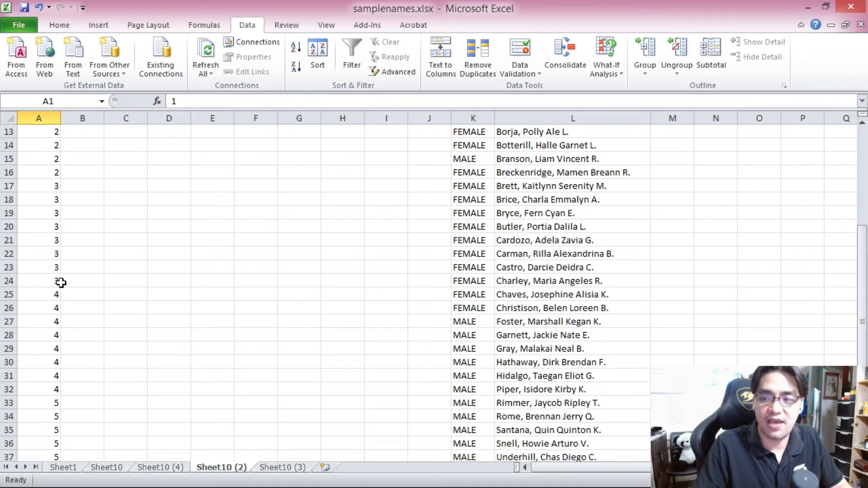
Step: Enter =RAND() in J1 and copy it down through J40 beside every name
{"action": "left_click", "coordinate": [439, 135]}
{"action": "type", "text": "=RAND()"}
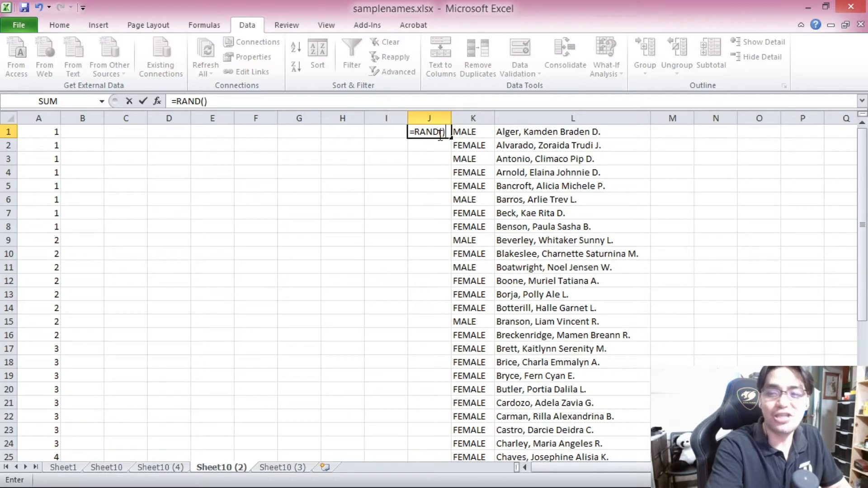
{"action": "key", "text": "Return"}
{"action": "left_click", "coordinate": [438, 135]}
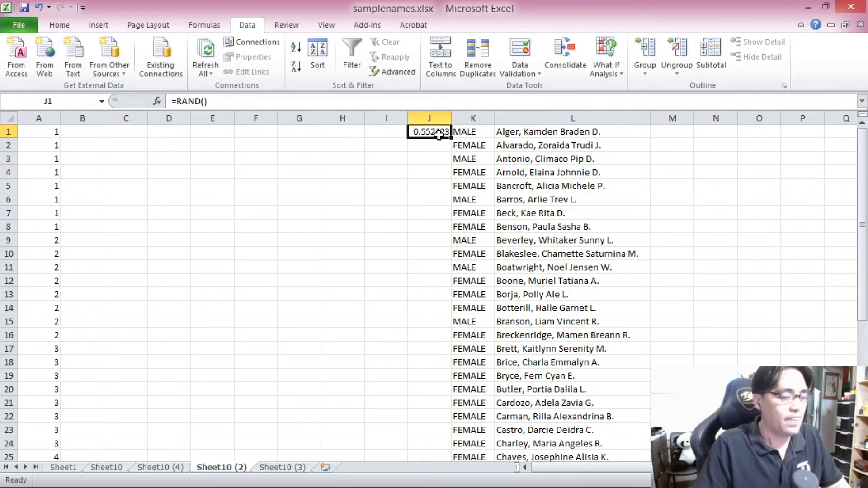
{"action": "key", "text": "ctrl+c"}
{"action": "scroll", "coordinate": [439, 135], "scroll_direction": "down", "scroll_amount": 12}
{"action": "left_click_drag", "start_coordinate": [429, 131], "coordinate": [436, 174]}
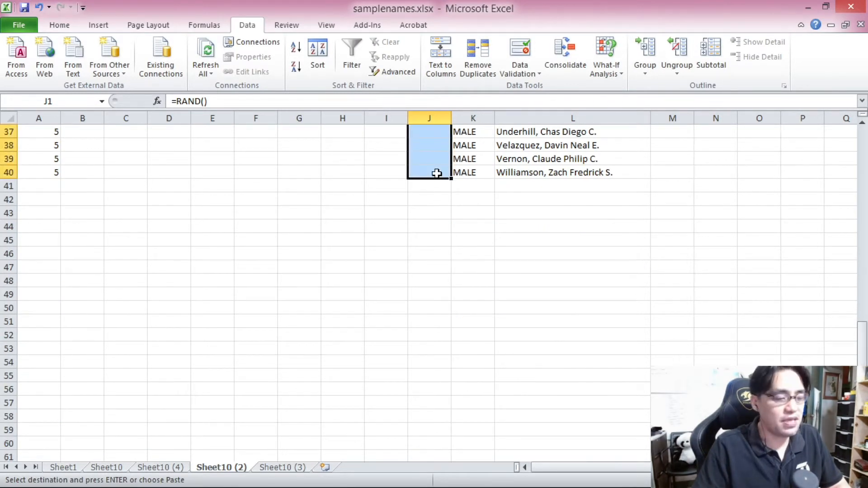
{"action": "key", "text": "ctrl+v"}
{"action": "scroll", "coordinate": [437, 174], "scroll_direction": "up", "scroll_amount": 12}
{"action": "left_click", "coordinate": [436, 132]}
{"action": "key", "text": "Escape"}
{"action": "scroll", "coordinate": [441, 171], "scroll_direction": "down", "scroll_amount": 2}
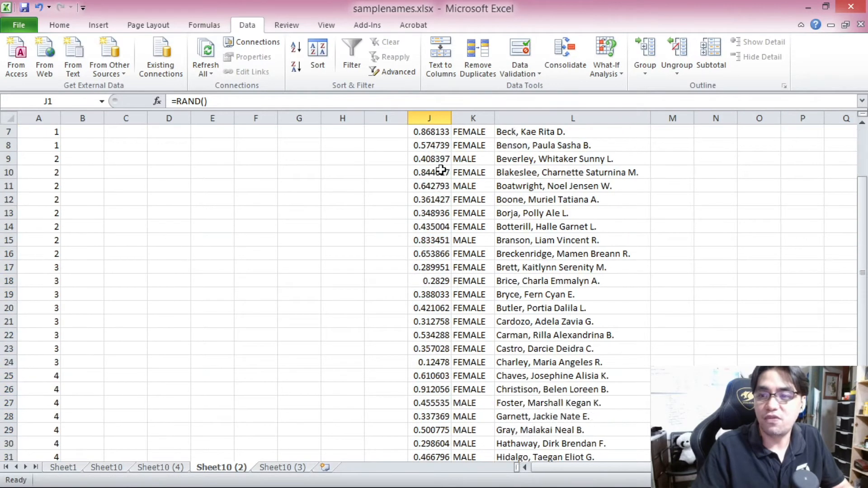
Step: Enter the digits 1 to 9 and 0 down H1:H10 to make the random numbers recalculate
{"action": "scroll", "coordinate": [441, 170], "scroll_direction": "down", "scroll_amount": 7}
{"action": "scroll", "coordinate": [446, 186], "scroll_direction": "up", "scroll_amount": 9}
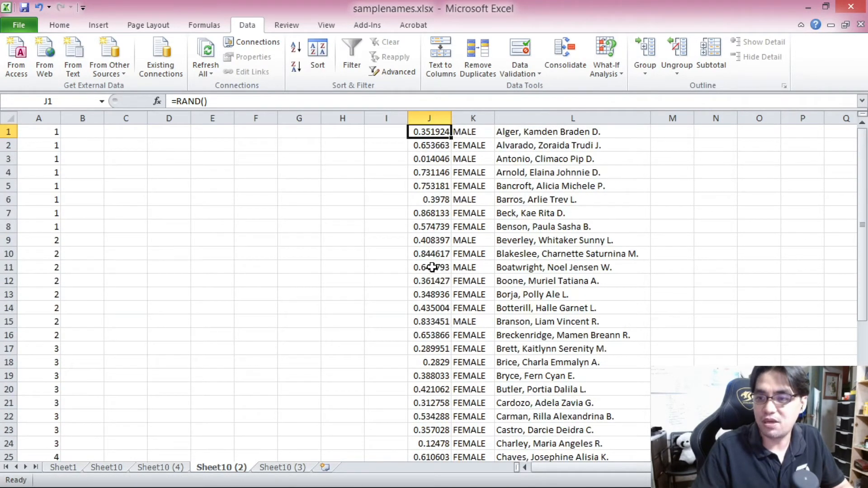
{"action": "left_click", "coordinate": [342, 135]}
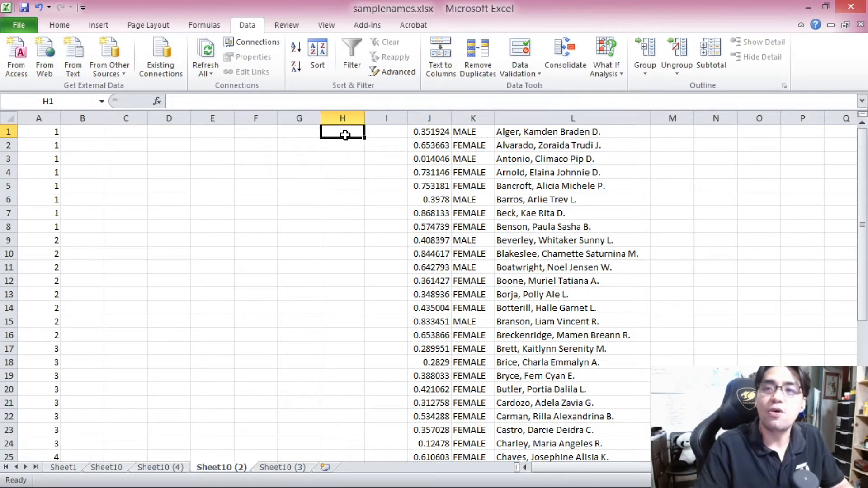
{"action": "type", "text": "1 2 3 4 5 6 7 8 9 0"}
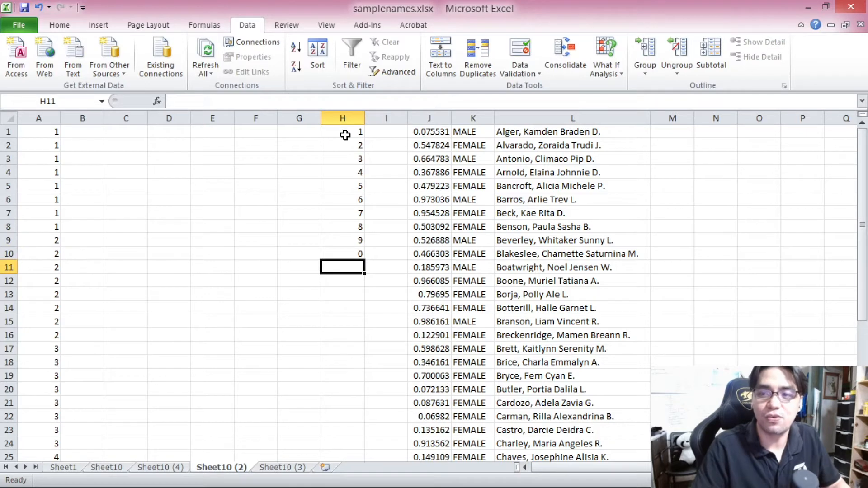
Step: Convert the random numbers in J1:J40 to fixed values by pasting them back as values
{"action": "left_click", "coordinate": [428, 133]}
{"action": "scroll", "coordinate": [434, 236], "scroll_direction": "down", "scroll_amount": 8}
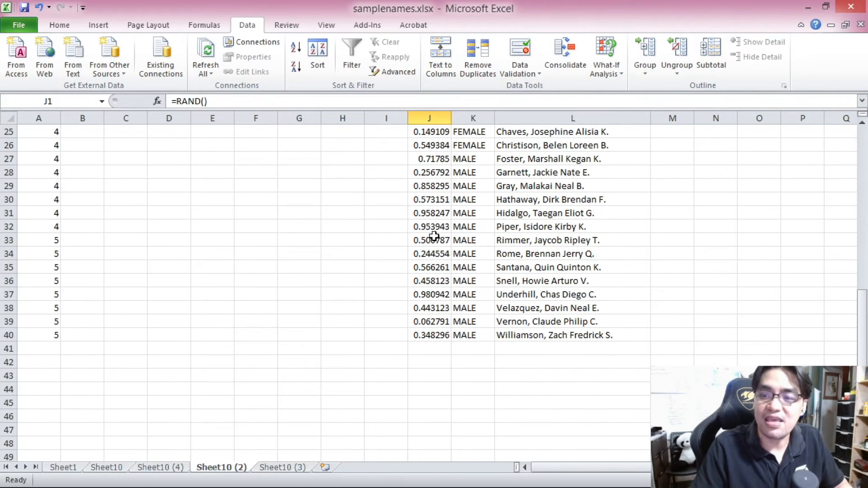
{"action": "left_click", "coordinate": [428, 335], "text": "shift"}
{"action": "key", "text": "ctrl+c"}
{"action": "scroll", "coordinate": [426, 336], "scroll_direction": "up", "scroll_amount": 8}
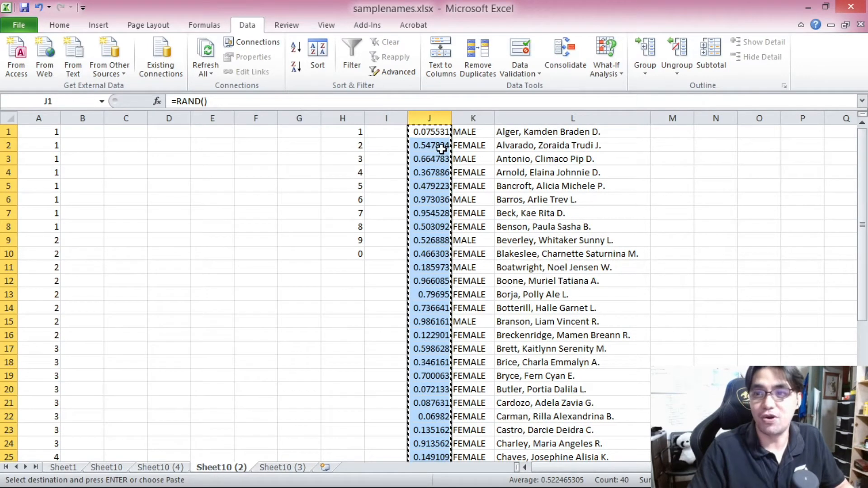
{"action": "left_click", "coordinate": [436, 134]}
{"action": "right_click", "coordinate": [437, 134]}
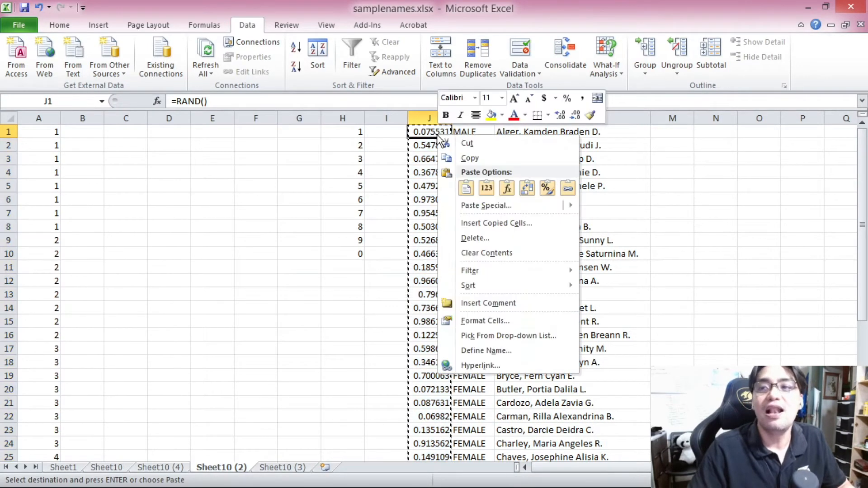
{"action": "left_click", "coordinate": [483, 192]}
{"action": "left_click", "coordinate": [438, 135]}
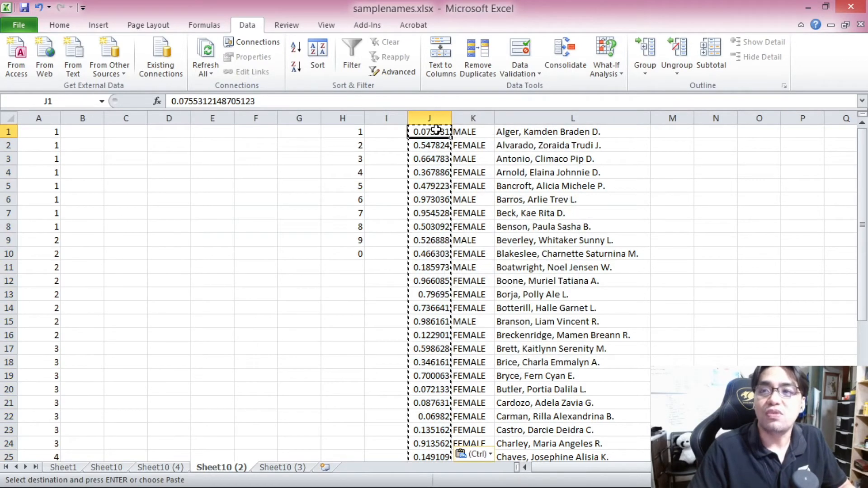
{"action": "scroll", "coordinate": [452, 140], "scroll_direction": "down", "scroll_amount": 1}
{"action": "scroll", "coordinate": [520, 186], "scroll_direction": "down", "scroll_amount": 8}
{"action": "scroll", "coordinate": [527, 194], "scroll_direction": "up", "scroll_amount": 9}
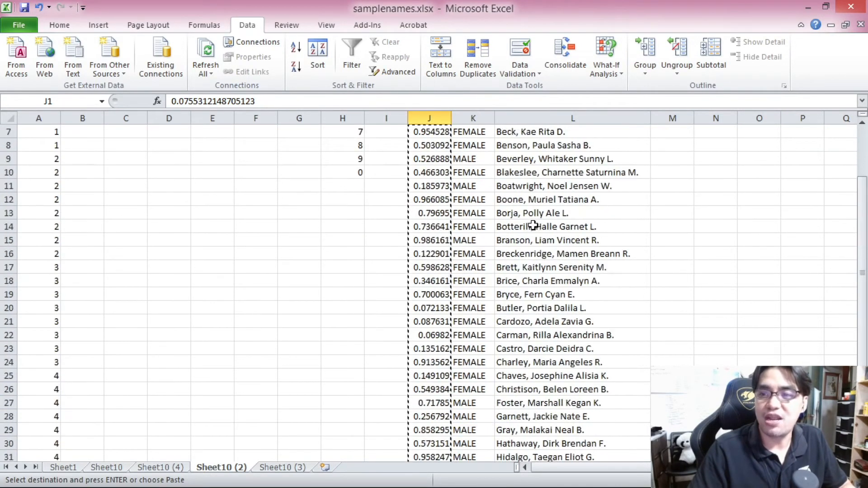
{"action": "key", "text": "Escape"}
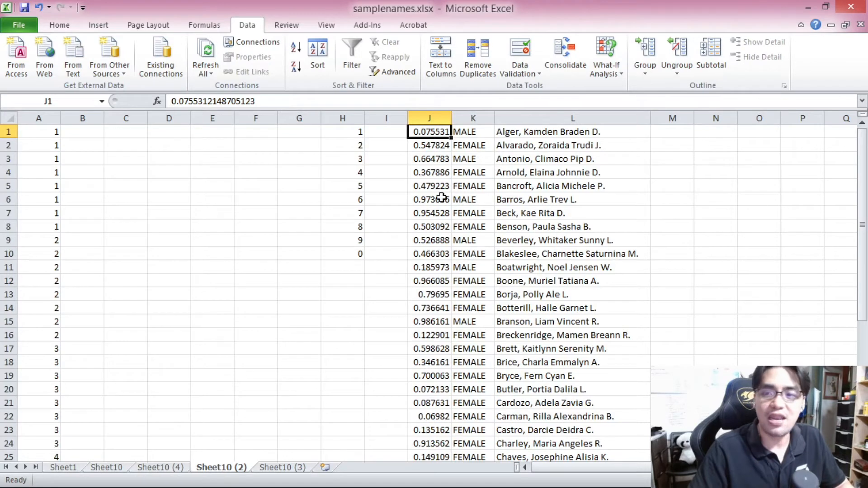
Step: Sort the random numbers, genders and names in descending order of column J
{"action": "left_click", "coordinate": [436, 172]}
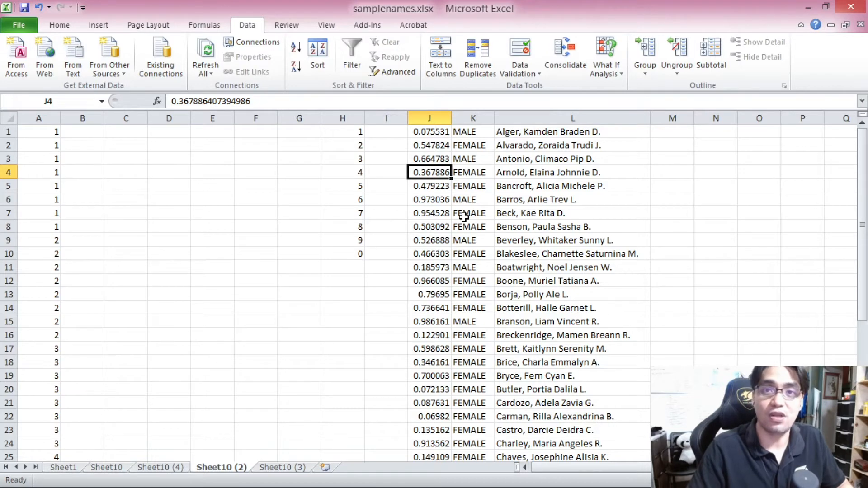
{"action": "key", "text": "ctrl+a"}
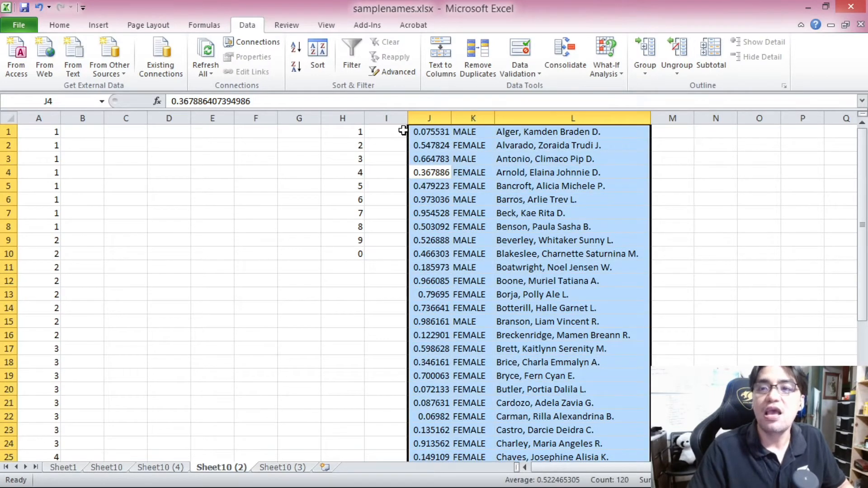
{"action": "left_click", "coordinate": [293, 69]}
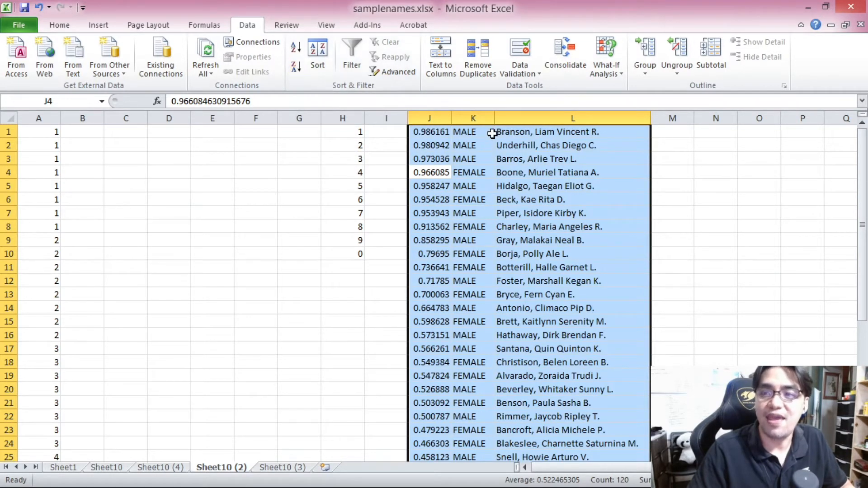
{"action": "left_click", "coordinate": [493, 133]}
{"action": "scroll", "coordinate": [544, 206], "scroll_direction": "down", "scroll_amount": 11}
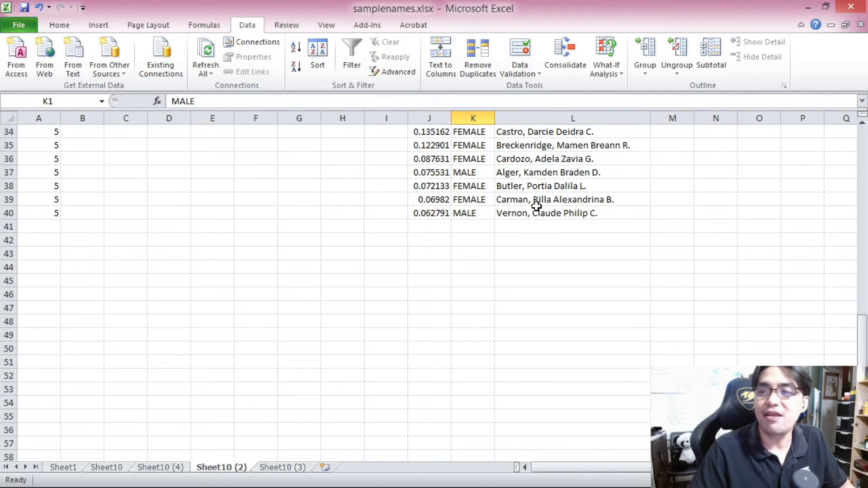
Step: Paste the sorted genders and names into columns B and C beside the prize tier numbers
{"action": "left_click", "coordinate": [543, 211], "text": "shift"}
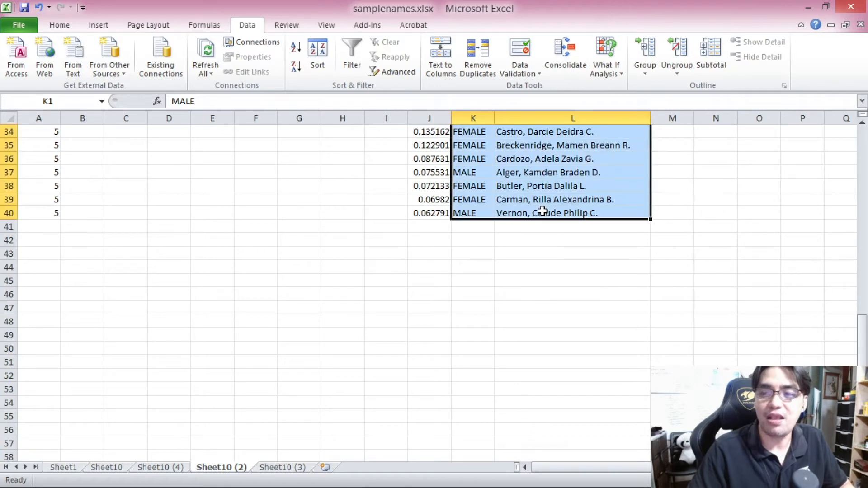
{"action": "left_click", "coordinate": [84, 131]}
{"action": "key", "text": "ctrl+v"}
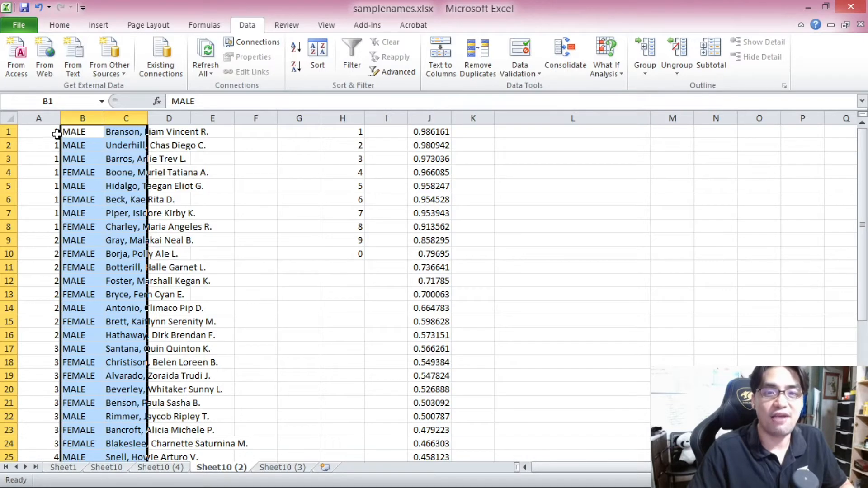
Step: Select each prize tier's block of eight winners in turn to review the groups
{"action": "left_click_drag", "start_coordinate": [49, 132], "coordinate": [159, 224]}
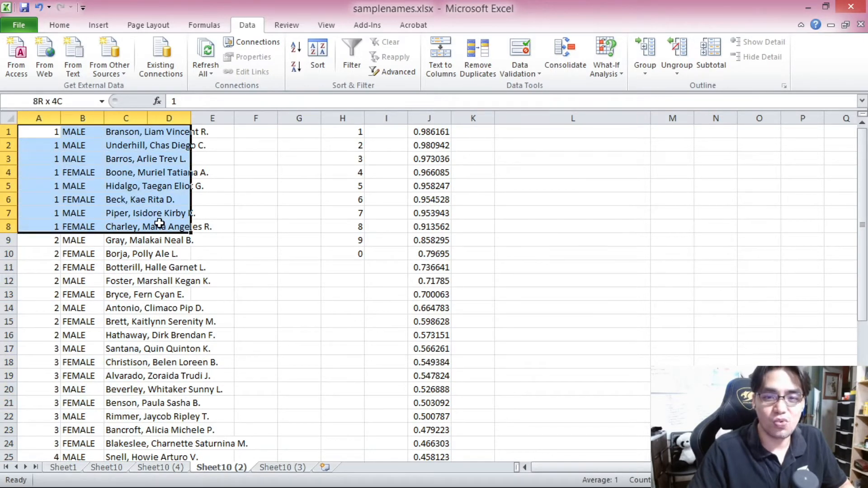
{"action": "scroll", "coordinate": [159, 223], "scroll_direction": "down", "scroll_amount": 1}
{"action": "left_click_drag", "start_coordinate": [47, 200], "coordinate": [169, 294]}
{"action": "scroll", "coordinate": [100, 217], "scroll_direction": "down", "scroll_amount": 5}
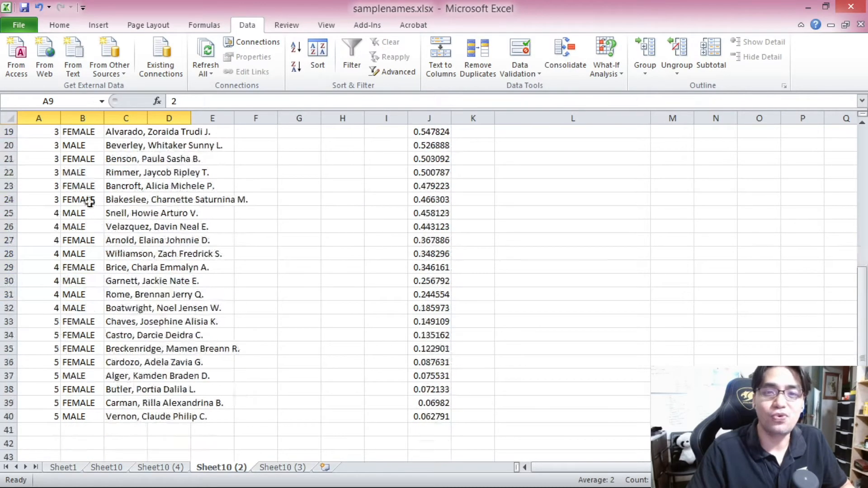
{"action": "scroll", "coordinate": [62, 171], "scroll_direction": "up", "scroll_amount": 2}
{"action": "left_click_drag", "start_coordinate": [43, 187], "coordinate": [161, 281]}
{"action": "scroll", "coordinate": [37, 229], "scroll_direction": "down", "scroll_amount": 2}
{"action": "left_click_drag", "start_coordinate": [38, 213], "coordinate": [169, 304]}
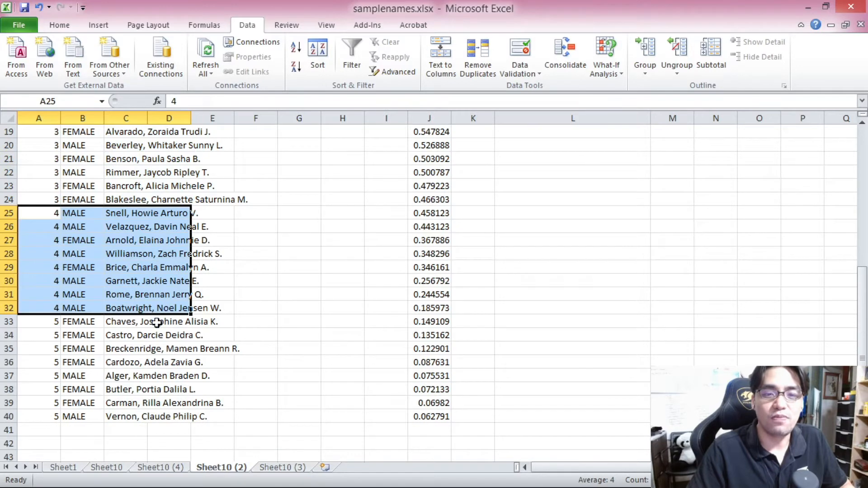
{"action": "left_click_drag", "start_coordinate": [35, 326], "coordinate": [169, 420]}
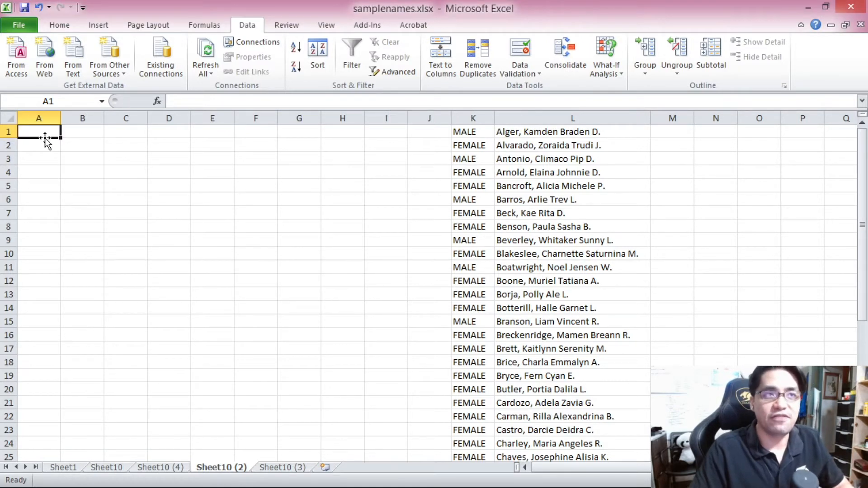
Step: Label A1 as MALE and enter prize tier 1 in B1:B4
{"action": "type", "text": "ALE"}
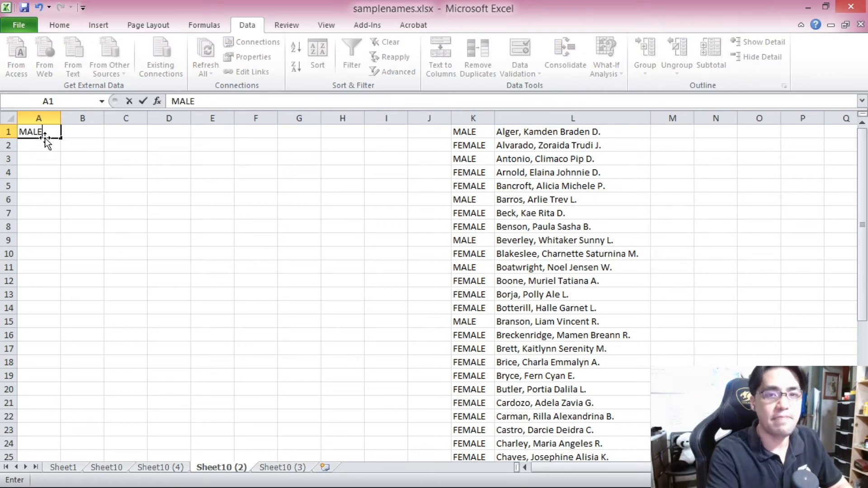
{"action": "type", "text": "ALE"}
{"action": "key", "text": "Tab"}
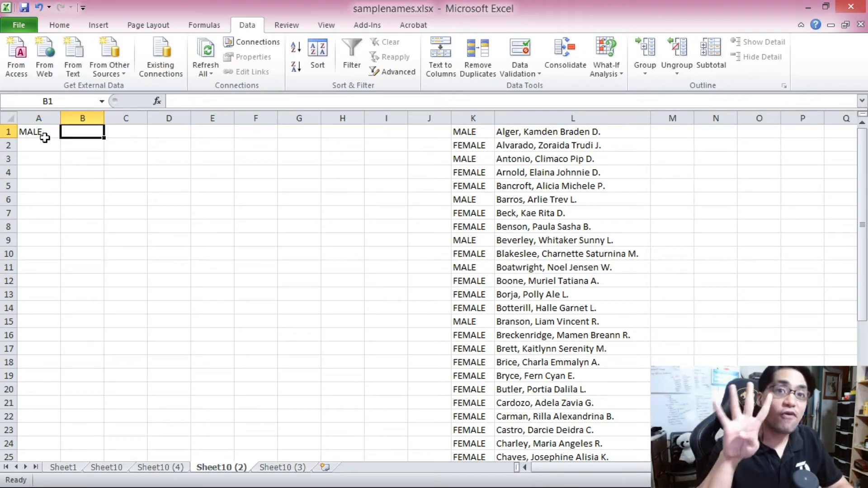
{"action": "type", "text": "1"}
{"action": "key", "text": "Return"}
{"action": "type", "text": "1"}
{"action": "key", "text": "ctrl+Return"}
{"action": "key", "text": "Right"}
{"action": "type", "text": "1"}
{"action": "key", "text": "Return"}
{"action": "type", "text": "1"}
{"action": "key", "text": "Return"}
{"action": "type", "text": "1"}
Step: Enter prize tiers 2 to 5, four cells each, down B5:B20
{"action": "key", "text": "Return"}
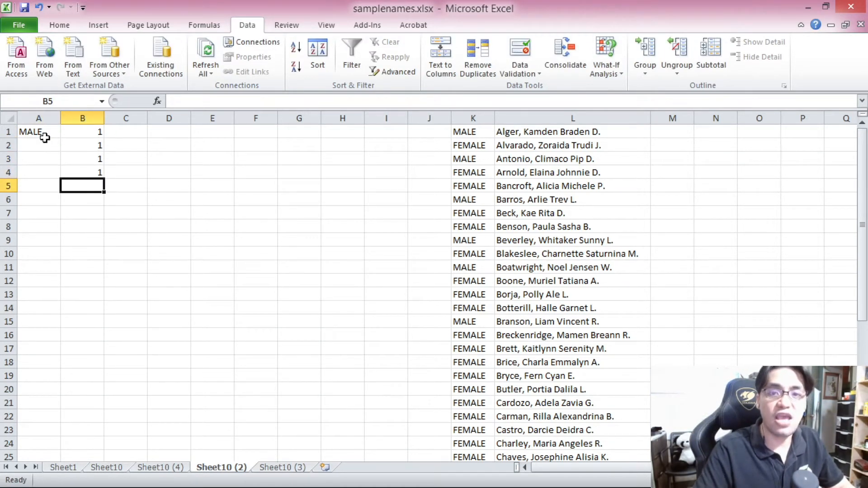
{"action": "type", "text": "2"}
{"action": "key", "text": "Return"}
{"action": "type", "text": "2"}
{"action": "key", "text": "Return"}
{"action": "type", "text": "2"}
{"action": "key", "text": "Return"}
{"action": "type", "text": "2"}
{"action": "key", "text": "Return"}
{"action": "type", "text": "3"}
{"action": "key", "text": "Return"}
{"action": "type", "text": "3"}
{"action": "key", "text": "Return"}
{"action": "type", "text": "3"}
{"action": "key", "text": "Return"}
{"action": "type", "text": "3"}
{"action": "key", "text": "Return"}
{"action": "type", "text": "4"}
{"action": "key", "text": "Return"}
{"action": "type", "text": "4"}
{"action": "key", "text": "Return"}
{"action": "type", "text": "4"}
{"action": "key", "text": "Return"}
{"action": "type", "text": "4"}
{"action": "key", "text": "Return"}
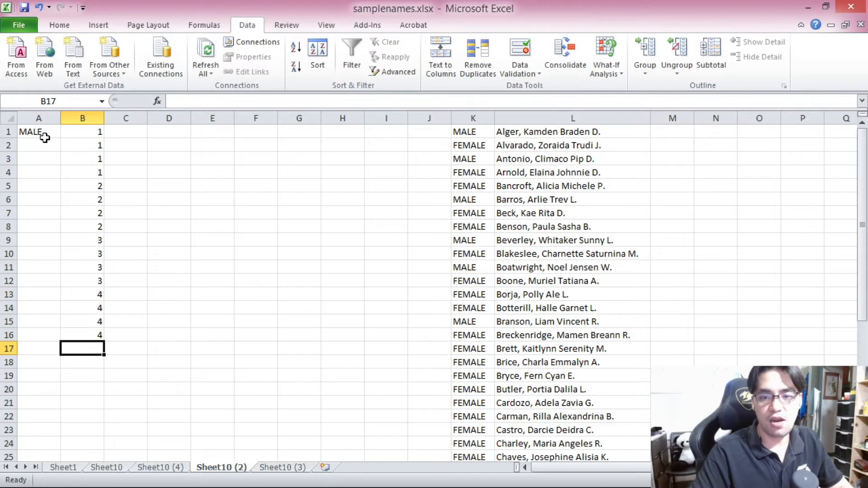
{"action": "type", "text": "5"}
{"action": "key", "text": "Return"}
{"action": "type", "text": "5"}
{"action": "key", "text": "Return"}
{"action": "type", "text": "5"}
{"action": "key", "text": "Return"}
{"action": "type", "text": "5"}
{"action": "key", "text": "Return"}
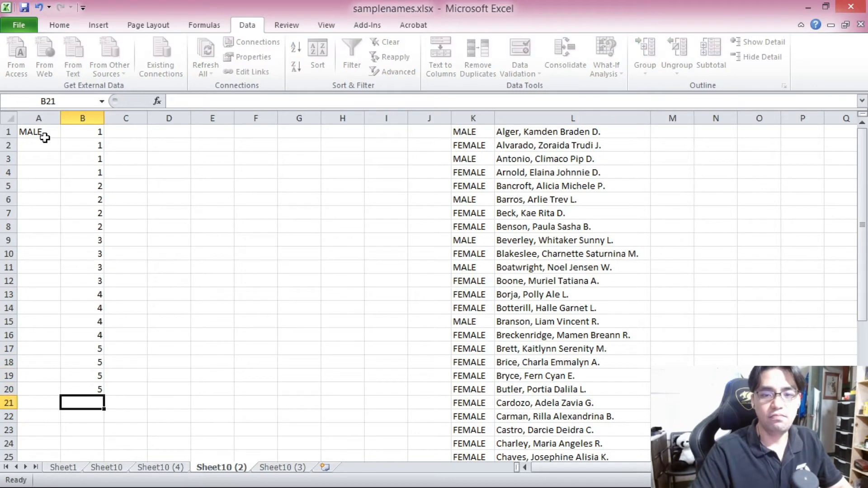
Step: Label A21 as FEMALE
{"action": "scroll", "coordinate": [146, 316], "scroll_direction": "down", "scroll_amount": 1}
{"action": "left_click", "coordinate": [41, 376]}
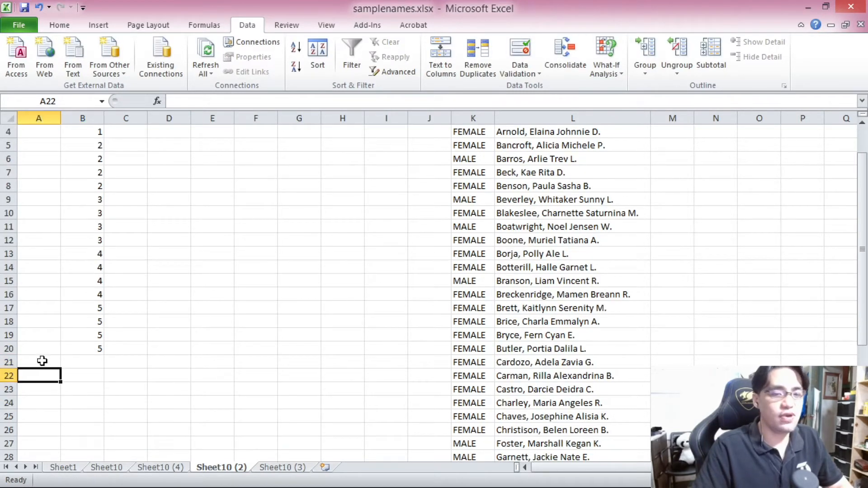
{"action": "left_click", "coordinate": [40, 357]}
{"action": "type", "text": "FEMALE"}
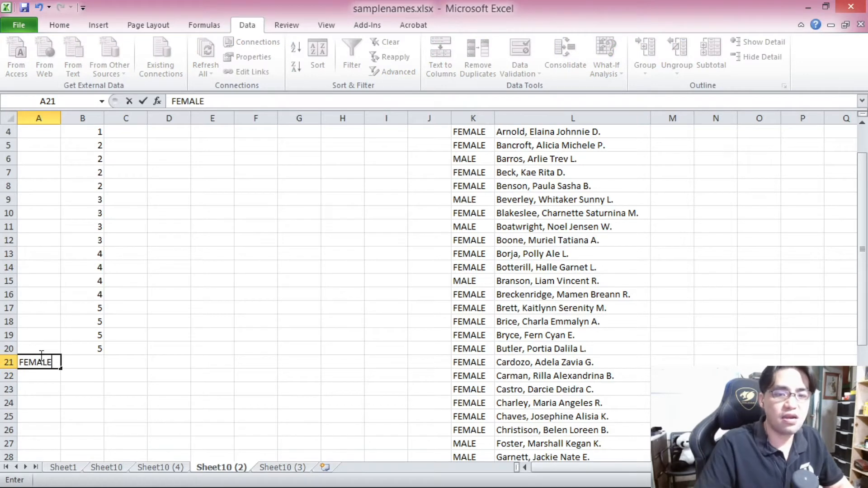
Step: Copy the tier numbers in B1:B20 into B21:B40 for the female group
{"action": "left_click", "coordinate": [81, 308]}
{"action": "scroll", "coordinate": [82, 309], "scroll_direction": "up", "scroll_amount": 1}
{"action": "left_click_drag", "start_coordinate": [82, 132], "coordinate": [95, 387]}
{"action": "key", "text": "ctrl+c"}
{"action": "left_click", "coordinate": [97, 404]}
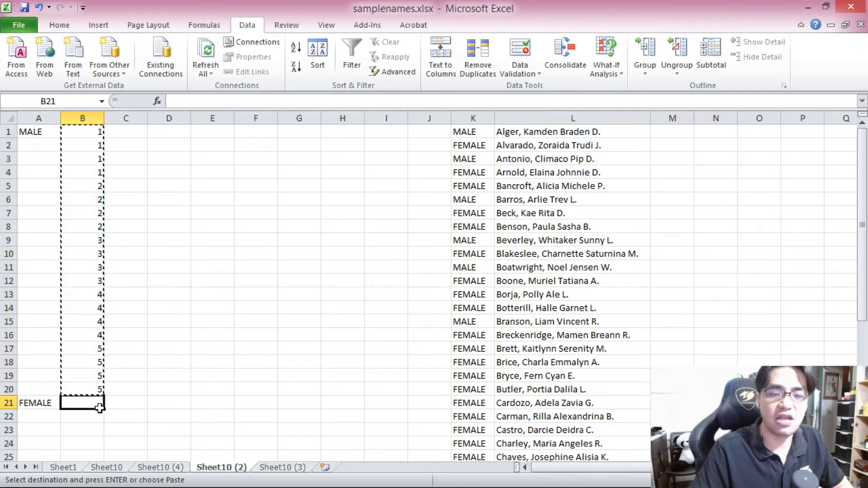
{"action": "key", "text": "ctrl+v"}
{"action": "scroll", "coordinate": [131, 319], "scroll_direction": "down", "scroll_amount": 6}
{"action": "scroll", "coordinate": [132, 319], "scroll_direction": "up", "scroll_amount": 6}
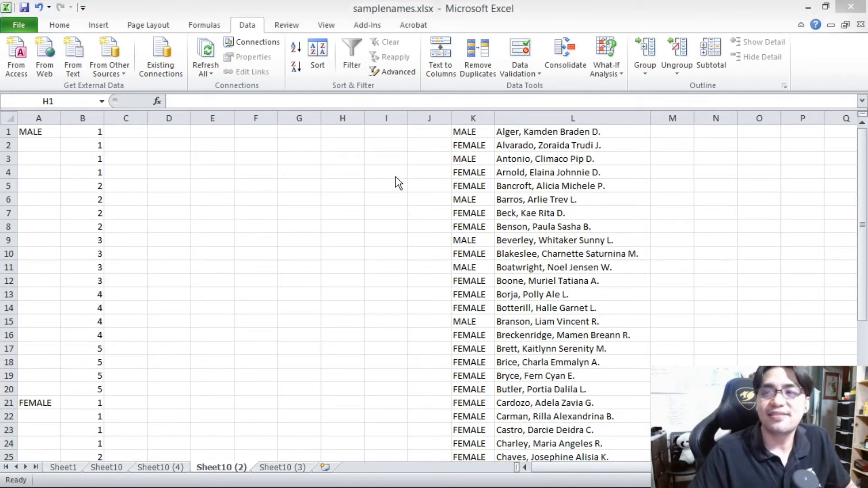
Step: Sort the genders and names in columns K and L in descending order so males come first
{"action": "left_click", "coordinate": [395, 177]}
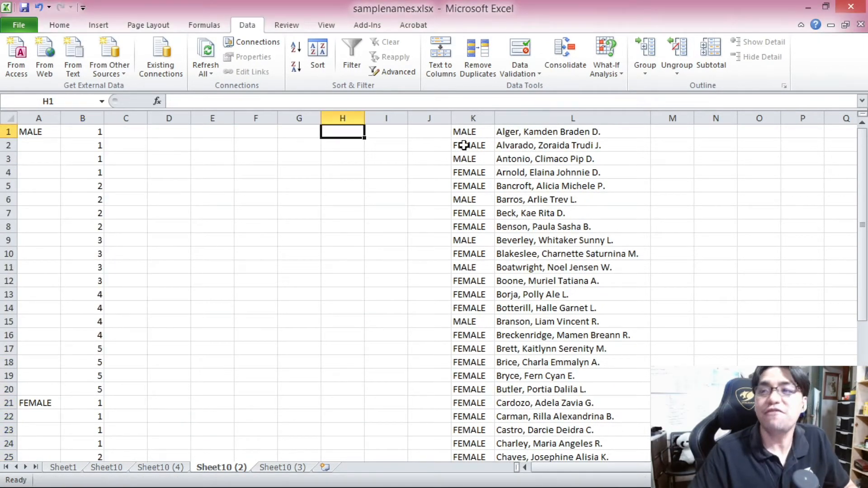
{"action": "left_click", "coordinate": [474, 135]}
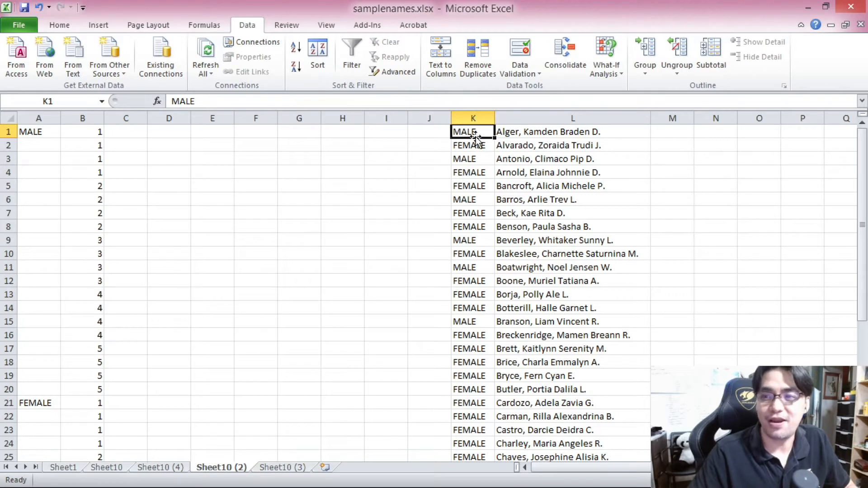
{"action": "left_click", "coordinate": [474, 161]}
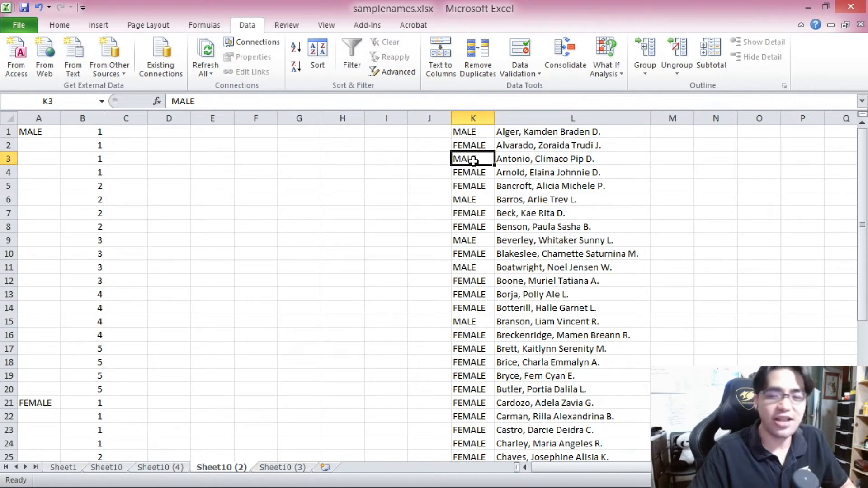
{"action": "key", "text": "ctrl+a"}
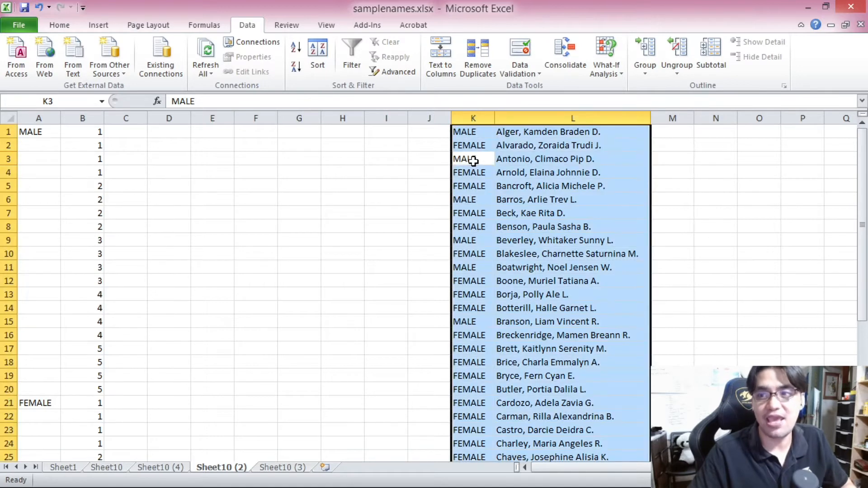
{"action": "left_click", "coordinate": [302, 70]}
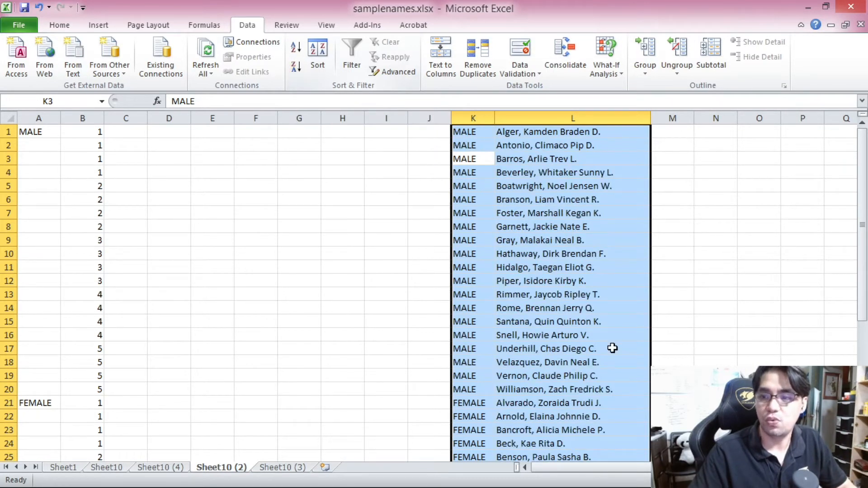
Step: Move the female entries down one row so they start at row 22, leaving row 21 blank
{"action": "left_click", "coordinate": [546, 323]}
{"action": "scroll", "coordinate": [545, 322], "scroll_direction": "down", "scroll_amount": 3}
{"action": "scroll", "coordinate": [544, 226], "scroll_direction": "up", "scroll_amount": 3}
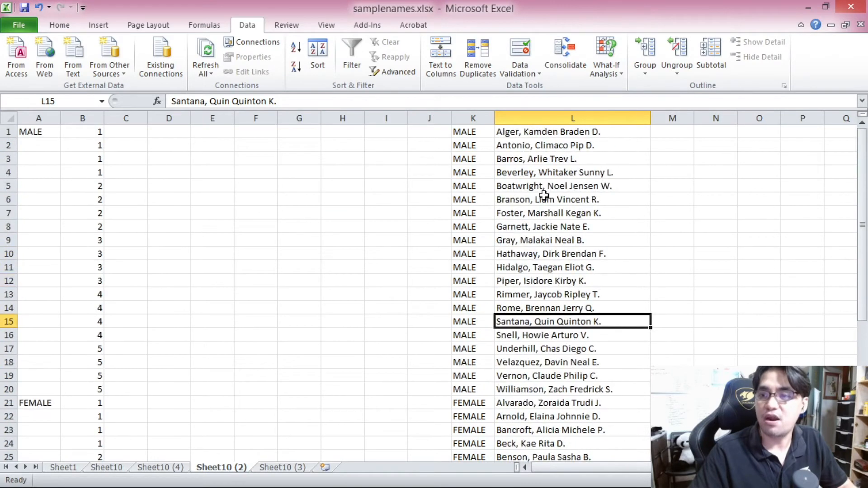
{"action": "scroll", "coordinate": [535, 335], "scroll_direction": "down", "scroll_amount": 3}
{"action": "left_click", "coordinate": [491, 283]}
{"action": "scroll", "coordinate": [491, 283], "scroll_direction": "down", "scroll_amount": 3}
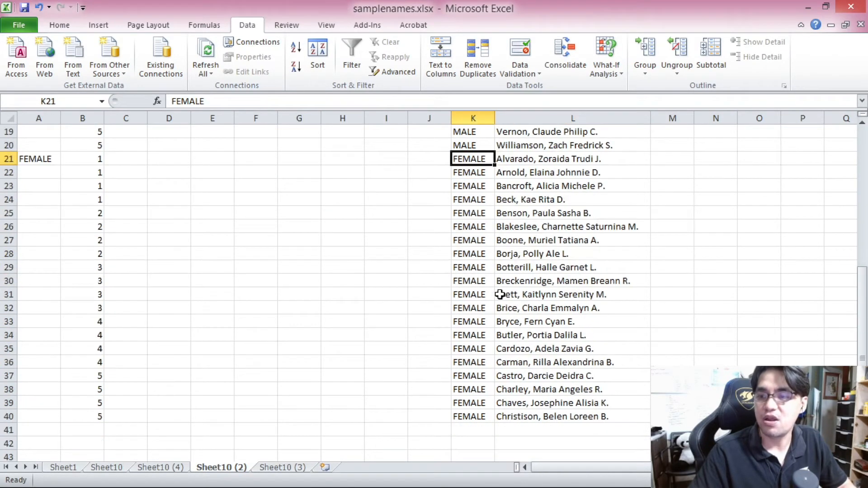
{"action": "left_click", "coordinate": [543, 413], "text": "shift"}
{"action": "key", "text": "ctrl+c"}
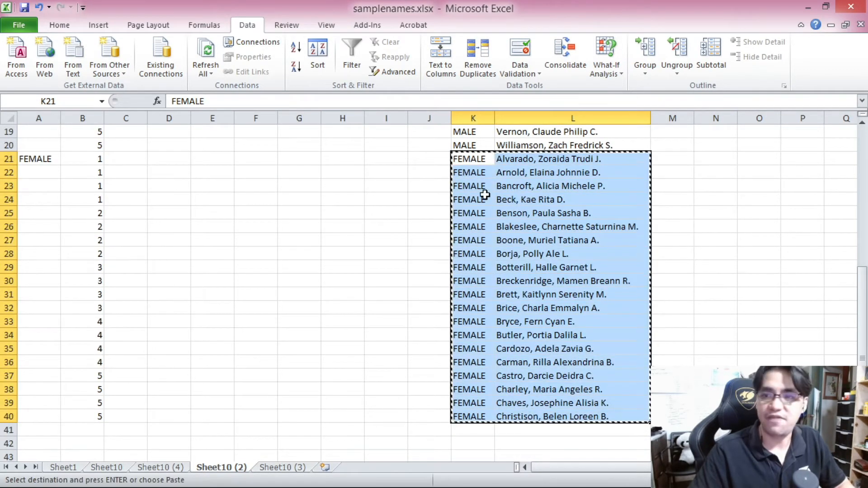
{"action": "left_click", "coordinate": [479, 176]}
{"action": "key", "text": "ctrl+v"}
{"action": "scroll", "coordinate": [502, 239], "scroll_direction": "up", "scroll_amount": 6}
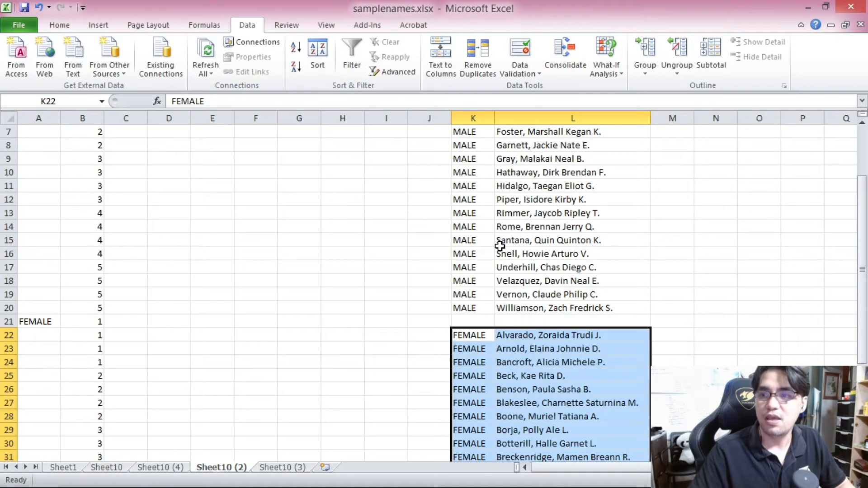
Step: Enter =RAND() in J1 and copy it down through J20 beside the male names
{"action": "left_click", "coordinate": [430, 135]}
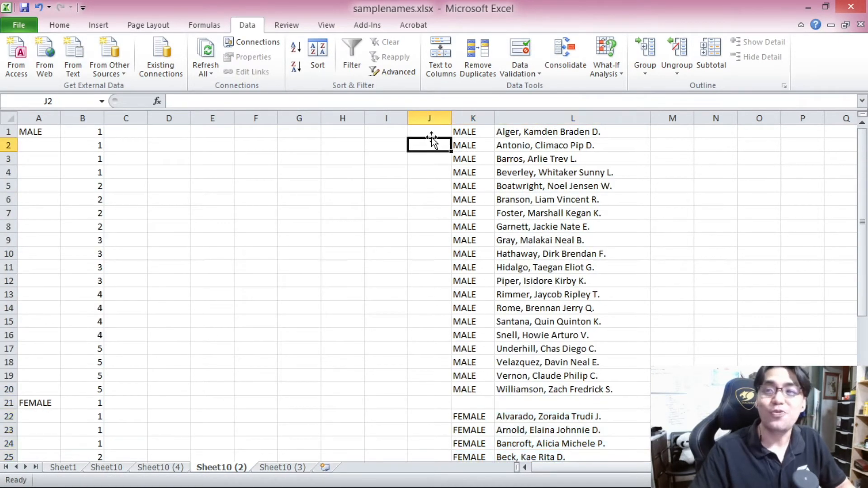
{"action": "type", "text": "=RAND"}
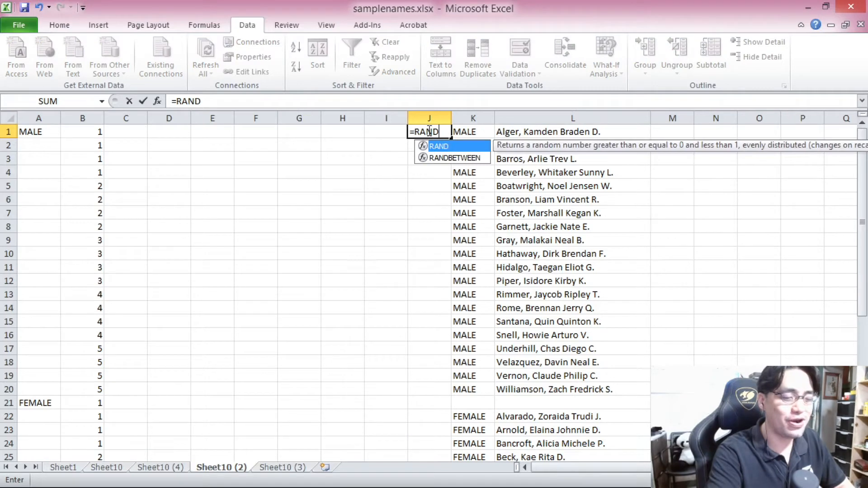
{"action": "type", "text": "()"}
{"action": "key", "text": "Return"}
{"action": "left_click", "coordinate": [428, 131]}
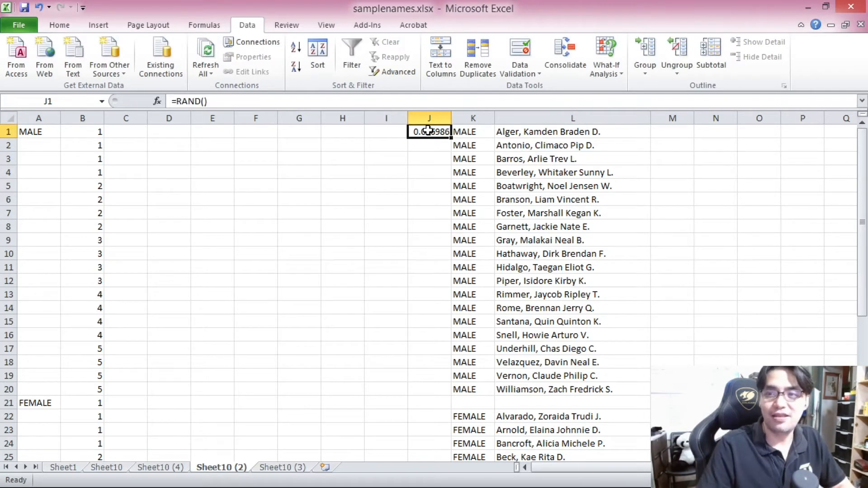
{"action": "key", "text": "ctrl+c"}
{"action": "left_click_drag", "start_coordinate": [428, 130], "coordinate": [436, 385]}
{"action": "key", "text": "ctrl+v"}
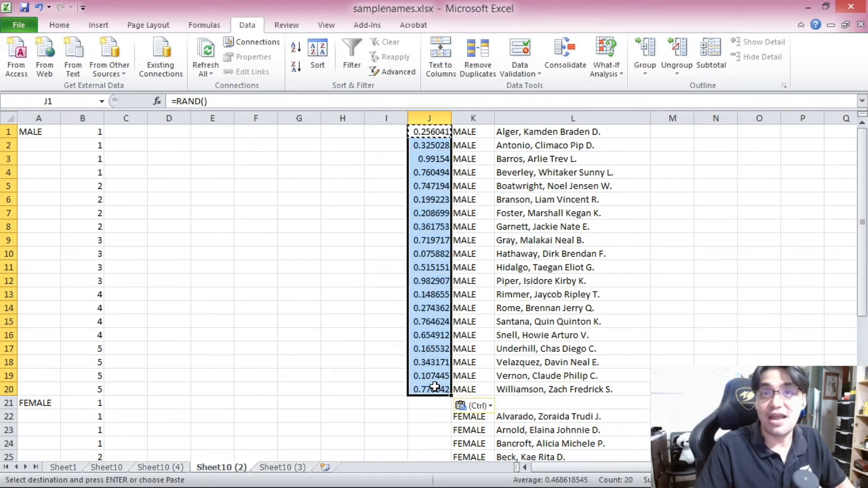
Step: Paste the RAND formula into J22:J41 beside the female names
{"action": "scroll", "coordinate": [440, 300], "scroll_direction": "down", "scroll_amount": 4}
{"action": "left_click", "coordinate": [436, 254]}
{"action": "scroll", "coordinate": [453, 347], "scroll_direction": "down", "scroll_amount": 4}
{"action": "left_click", "coordinate": [448, 345], "text": "shift"}
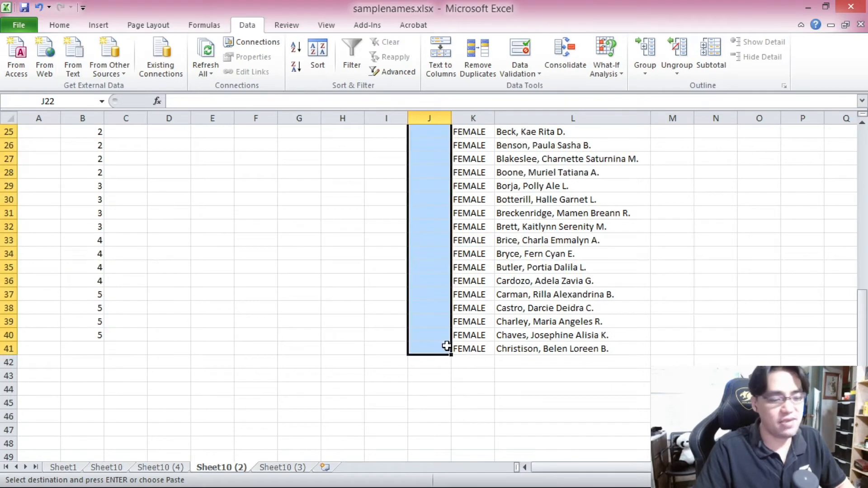
{"action": "key", "text": "ctrl+v"}
{"action": "scroll", "coordinate": [446, 346], "scroll_direction": "up", "scroll_amount": 5}
{"action": "scroll", "coordinate": [446, 346], "scroll_direction": "up", "scroll_amount": 3}
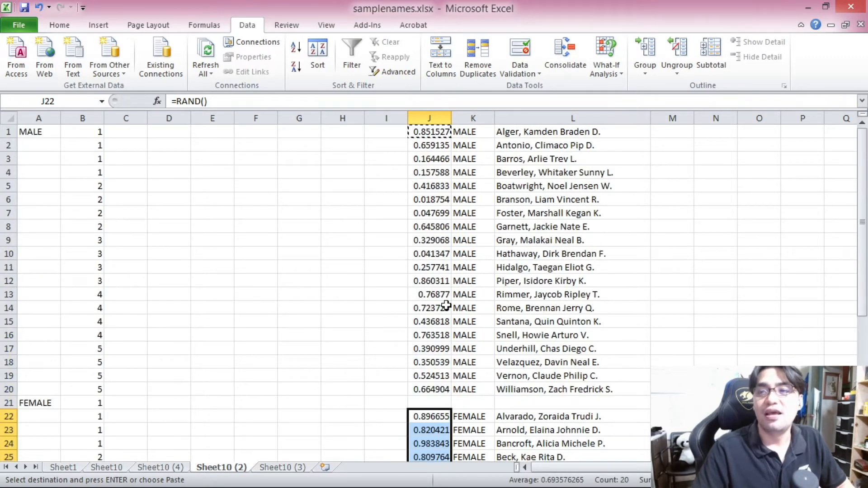
Step: Enter the numbers 1 to 5 down H1:H5 to make the random numbers recalculate
{"action": "left_click", "coordinate": [329, 133]}
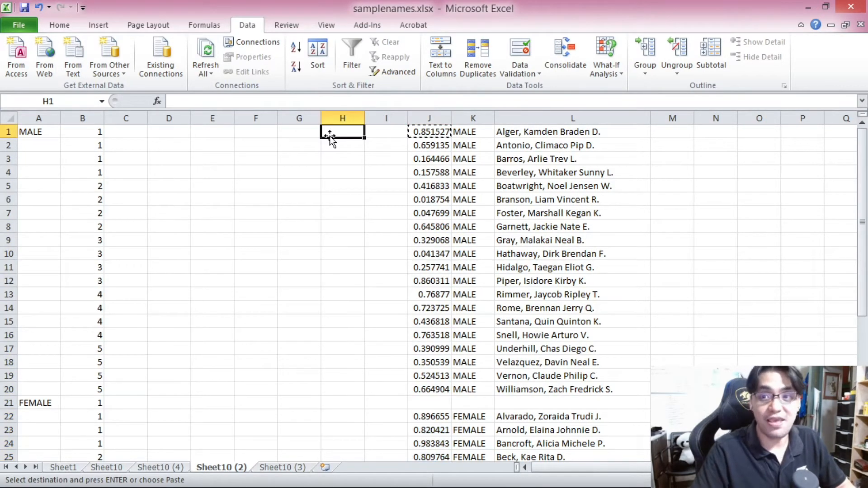
{"action": "type", "text": "1 2 3 4 5"}
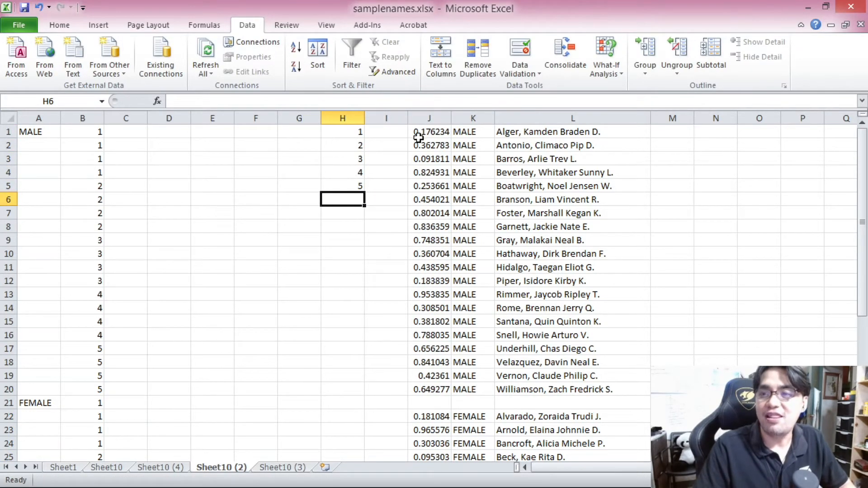
Step: Convert the random numbers in J1:J41 to fixed values by pasting them back as values
{"action": "left_click", "coordinate": [414, 132]}
{"action": "scroll", "coordinate": [478, 320], "scroll_direction": "down", "scroll_amount": 7}
{"action": "left_click", "coordinate": [435, 387], "text": "shift"}
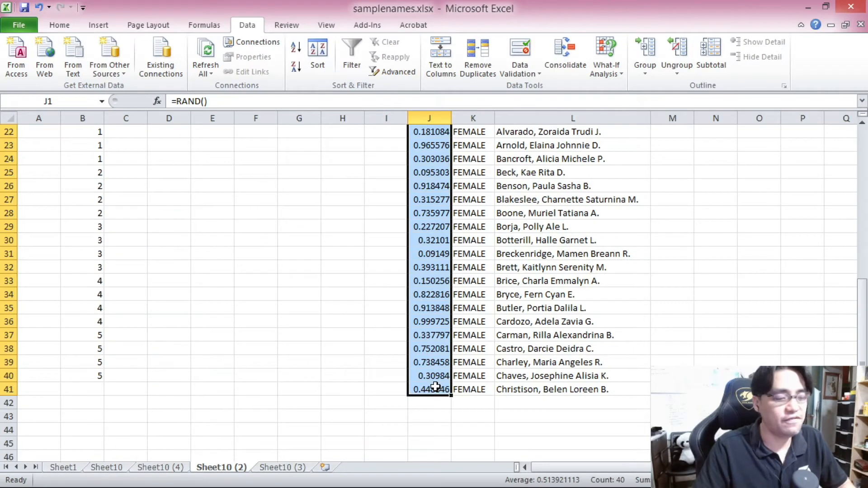
{"action": "key", "text": "ctrl+c"}
{"action": "scroll", "coordinate": [435, 362], "scroll_direction": "up", "scroll_amount": 7}
{"action": "left_click", "coordinate": [423, 132]}
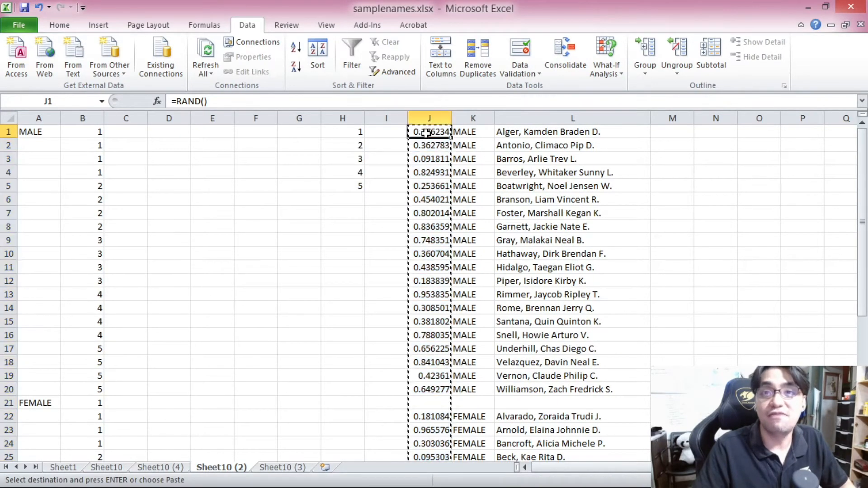
{"action": "right_click", "coordinate": [430, 132]}
{"action": "left_click", "coordinate": [479, 185]}
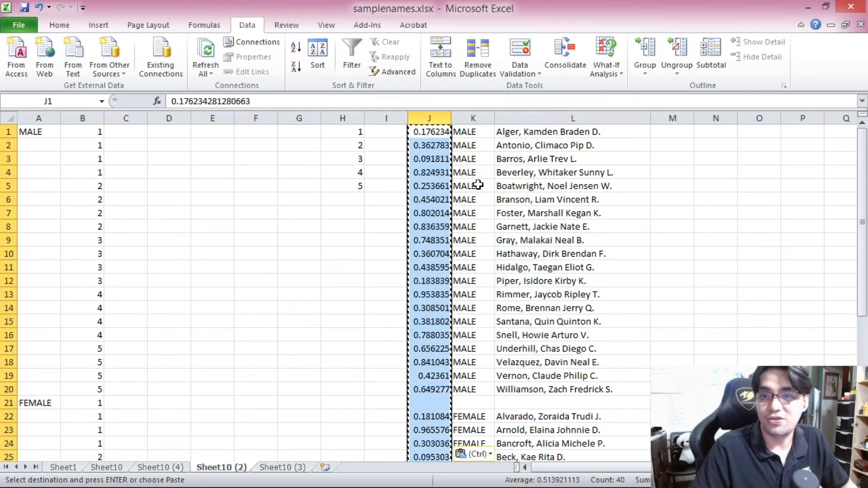
Step: Check the random values in column J beside the male names
{"action": "left_click", "coordinate": [432, 132]}
{"action": "left_click", "coordinate": [435, 159]}
{"action": "left_click", "coordinate": [432, 199]}
{"action": "left_click", "coordinate": [435, 240]}
{"action": "left_click", "coordinate": [433, 308]}
{"action": "left_click", "coordinate": [433, 362]}
{"action": "scroll", "coordinate": [433, 362], "scroll_direction": "down", "scroll_amount": 2}
{"action": "left_click", "coordinate": [432, 295]}
{"action": "left_click", "coordinate": [433, 335]}
{"action": "scroll", "coordinate": [434, 335], "scroll_direction": "up", "scroll_amount": 2}
{"action": "left_click", "coordinate": [424, 135]}
{"action": "key", "text": "Escape"}
Step: Sort the male rows J1:L20 by random number from largest to smallest
{"action": "left_click_drag", "start_coordinate": [424, 134], "coordinate": [518, 390]}
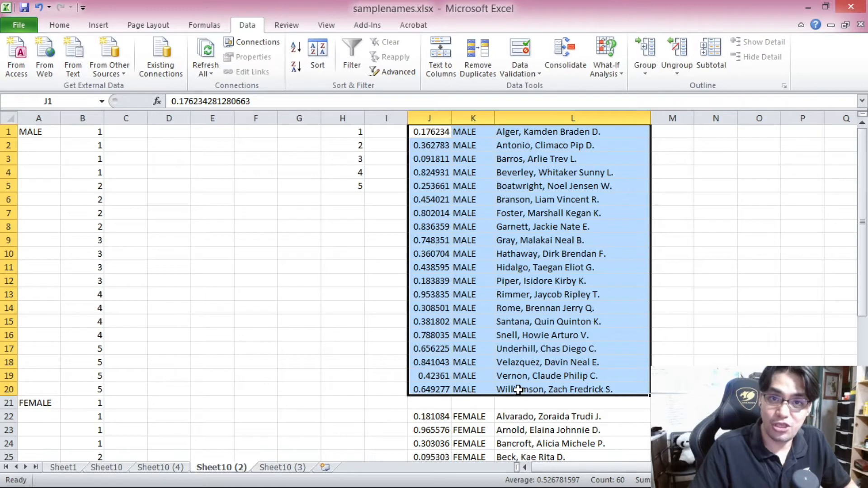
{"action": "left_click", "coordinate": [296, 68]}
{"action": "scroll", "coordinate": [299, 75], "scroll_direction": "down", "scroll_amount": 4}
{"action": "scroll", "coordinate": [491, 311], "scroll_direction": "down", "scroll_amount": 4}
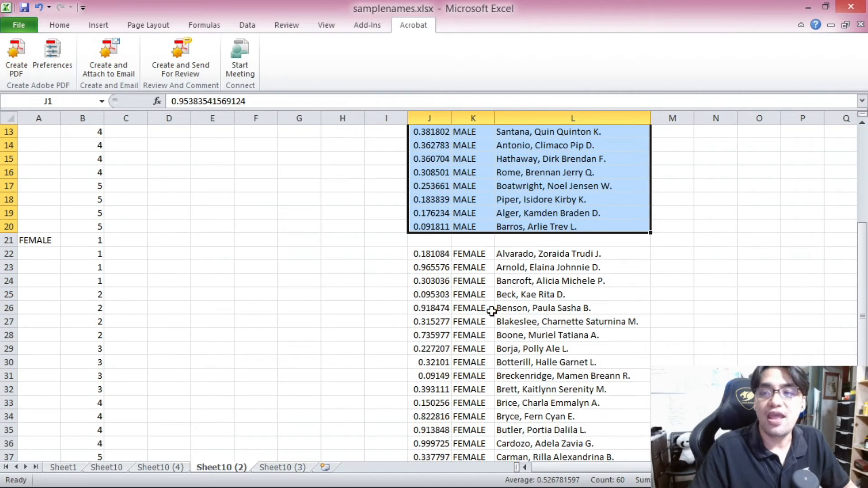
Step: Sort the female rows J22:L41 by random number from smallest to largest
{"action": "left_click", "coordinate": [431, 255]}
{"action": "scroll", "coordinate": [514, 349], "scroll_direction": "down", "scroll_amount": 5}
{"action": "left_click", "coordinate": [527, 310], "text": "shift"}
{"action": "scroll", "coordinate": [327, 218], "scroll_direction": "up", "scroll_amount": 3}
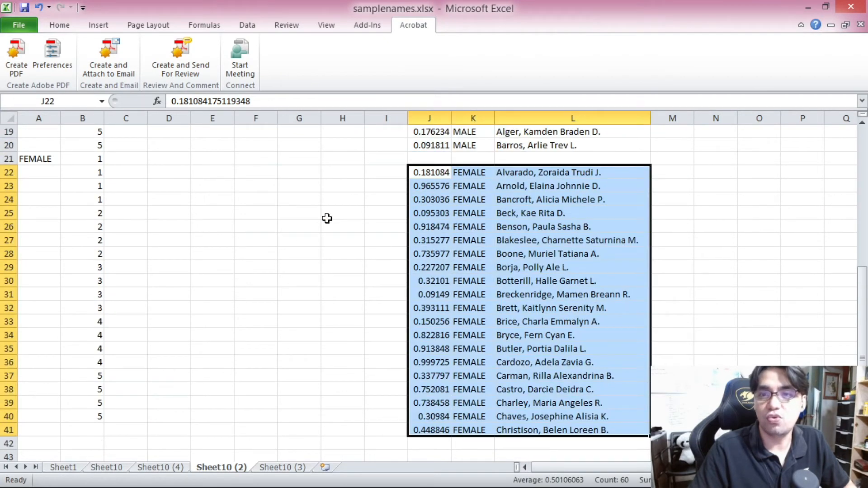
{"action": "scroll", "coordinate": [327, 219], "scroll_direction": "up", "scroll_amount": 2}
{"action": "left_click", "coordinate": [248, 25]}
{"action": "left_click", "coordinate": [296, 46]}
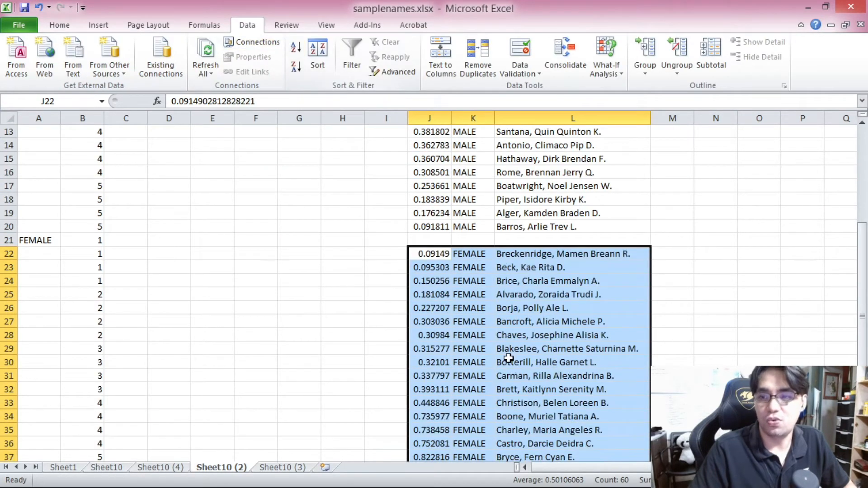
Step: Copy the shuffled male labels and names from K1:L20 into C1:D20
{"action": "left_click", "coordinate": [509, 359]}
{"action": "scroll", "coordinate": [509, 358], "scroll_direction": "up", "scroll_amount": 4}
{"action": "left_click_drag", "start_coordinate": [465, 132], "coordinate": [549, 171]}
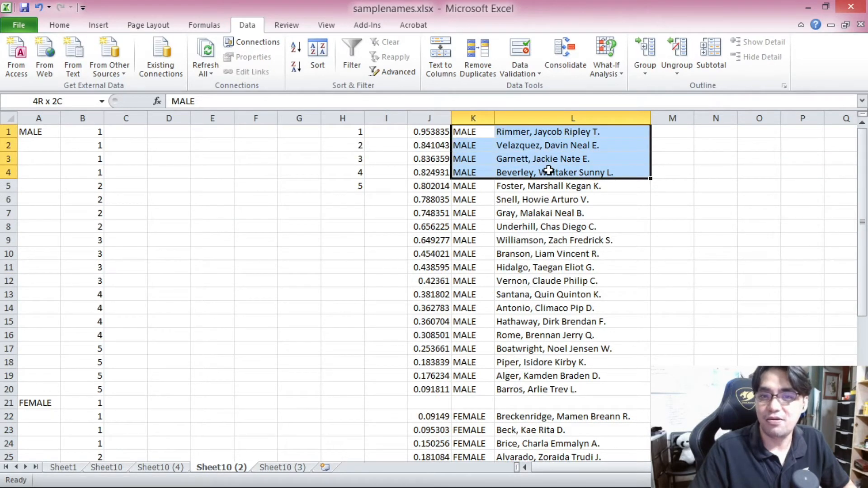
{"action": "left_click_drag", "start_coordinate": [549, 171], "coordinate": [550, 392]}
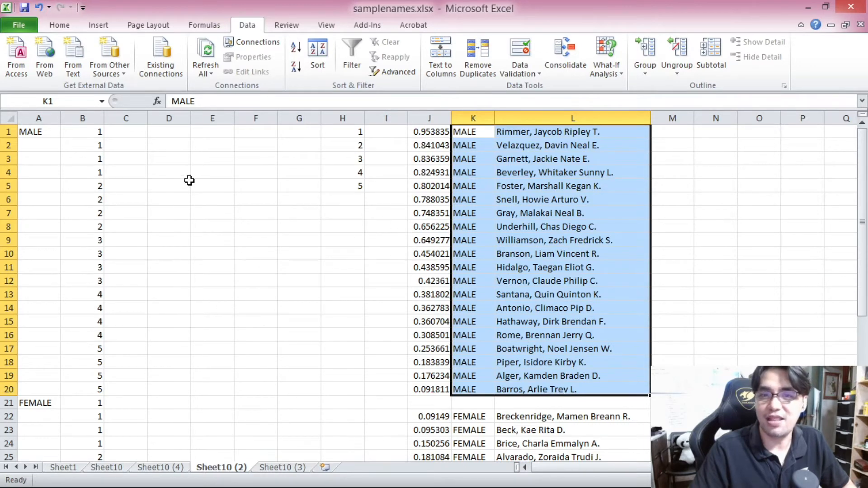
{"action": "key", "text": "ctrl+c"}
{"action": "left_click", "coordinate": [126, 132]}
{"action": "key", "text": "ctrl+v"}
{"action": "scroll", "coordinate": [426, 273], "scroll_direction": "down", "scroll_amount": 2}
{"action": "key", "text": "ctrl+z"}
{"action": "left_click_drag", "start_coordinate": [470, 131], "coordinate": [595, 389]}
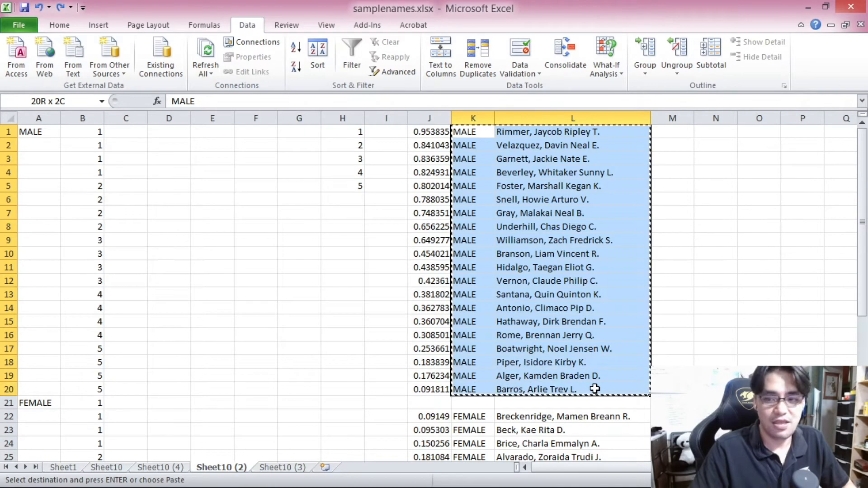
{"action": "left_click", "coordinate": [128, 135]}
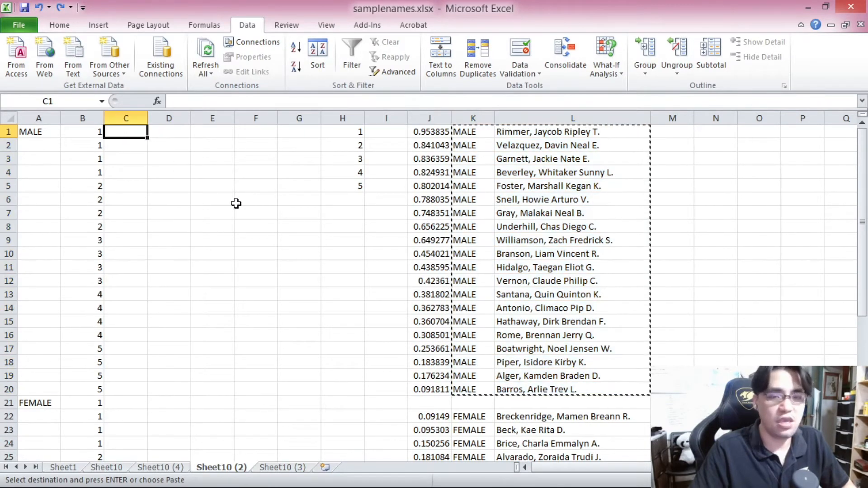
{"action": "key", "text": "Return"}
Step: Copy the shuffled female labels and names from K22:L41 into C21:D40
{"action": "scroll", "coordinate": [310, 252], "scroll_direction": "down", "scroll_amount": 3}
{"action": "left_click", "coordinate": [474, 295]}
{"action": "scroll", "coordinate": [535, 336], "scroll_direction": "down", "scroll_amount": 4}
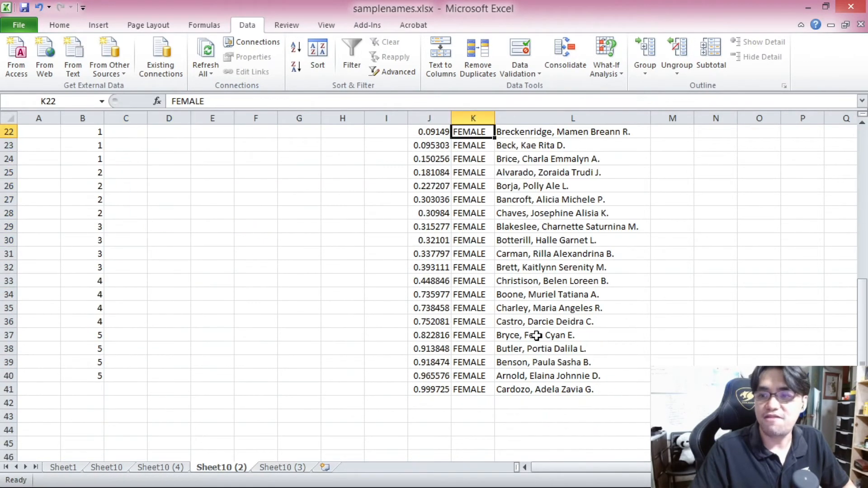
{"action": "left_click", "coordinate": [537, 389], "text": "shift"}
{"action": "key", "text": "ctrl+c"}
{"action": "scroll", "coordinate": [181, 254], "scroll_direction": "up", "scroll_amount": 2}
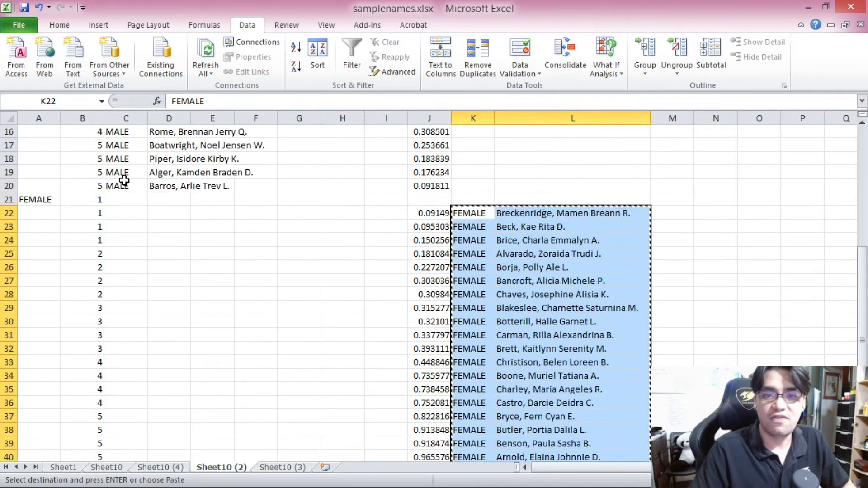
{"action": "left_click", "coordinate": [126, 199]}
{"action": "key", "text": "Return"}
{"action": "left_click", "coordinate": [294, 239]}
{"action": "scroll", "coordinate": [295, 238], "scroll_direction": "up", "scroll_amount": 5}
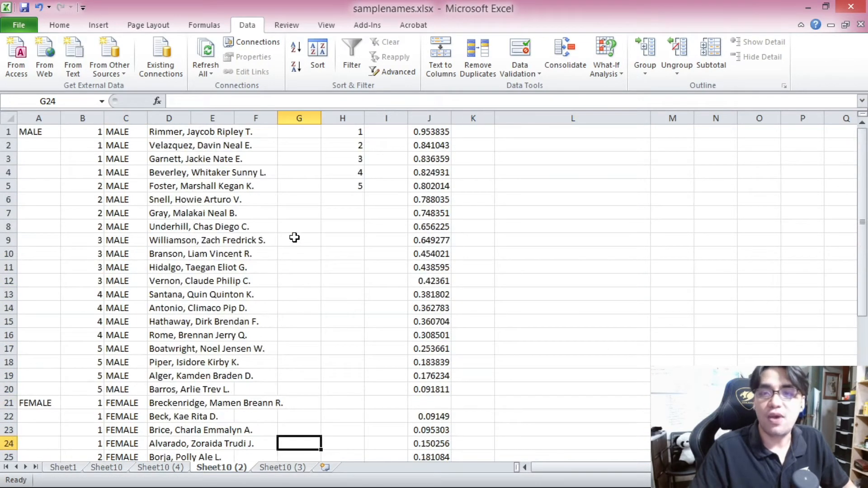
Step: Review each block of four names in B:D assigned to prize tiers 1 to 5
{"action": "left_click_drag", "start_coordinate": [97, 130], "coordinate": [193, 170]}
{"action": "left_click_drag", "start_coordinate": [109, 186], "coordinate": [177, 223]}
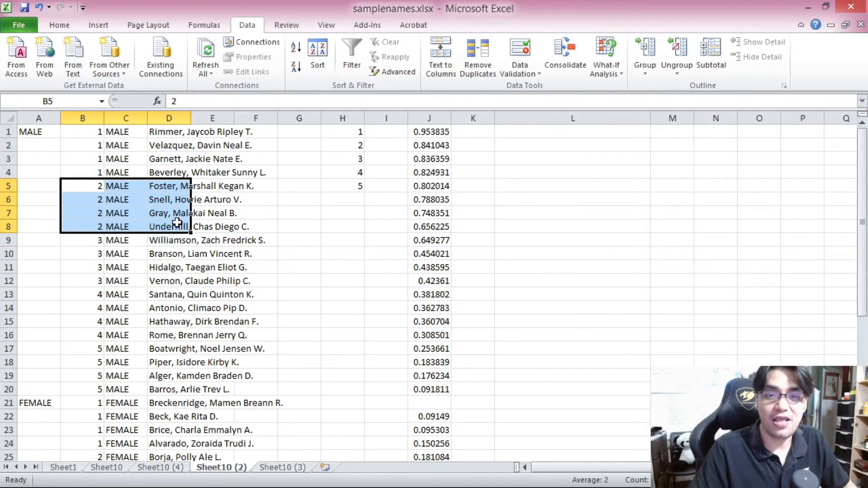
{"action": "scroll", "coordinate": [158, 215], "scroll_direction": "down", "scroll_amount": 2}
{"action": "left_click_drag", "start_coordinate": [96, 158], "coordinate": [179, 195]}
{"action": "scroll", "coordinate": [127, 206], "scroll_direction": "down", "scroll_amount": 1}
{"action": "left_click_drag", "start_coordinate": [95, 175], "coordinate": [170, 210]}
{"action": "left_click_drag", "start_coordinate": [95, 226], "coordinate": [182, 269]}
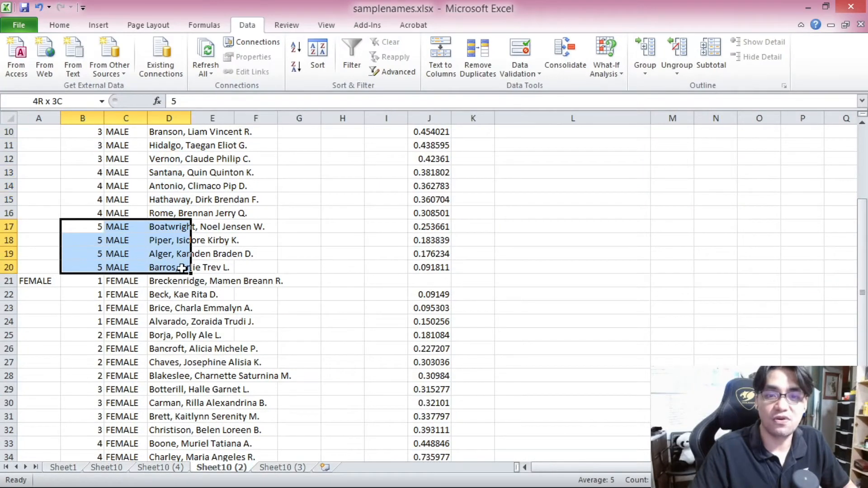
{"action": "scroll", "coordinate": [182, 269], "scroll_direction": "down", "scroll_amount": 2}
{"action": "left_click_drag", "start_coordinate": [97, 199], "coordinate": [164, 236]}
{"action": "scroll", "coordinate": [161, 237], "scroll_direction": "down", "scroll_amount": 2}
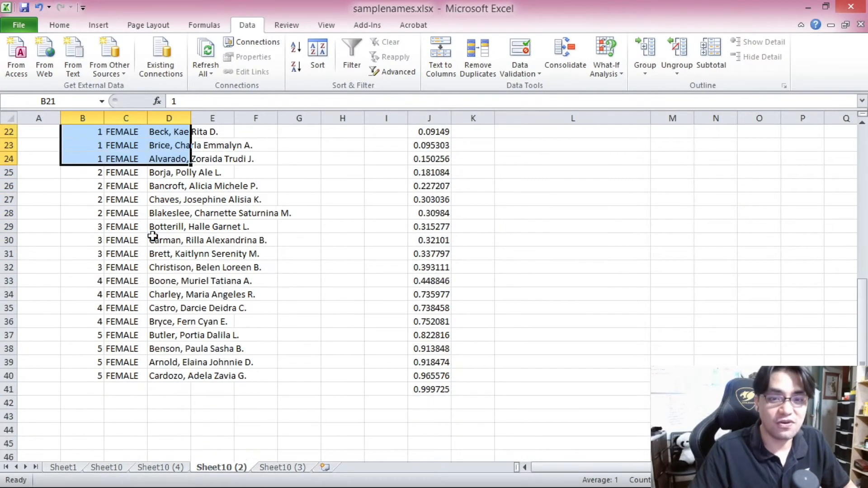
{"action": "left_click_drag", "start_coordinate": [94, 175], "coordinate": [165, 218]}
{"action": "left_click_drag", "start_coordinate": [93, 228], "coordinate": [156, 268]}
{"action": "left_click_drag", "start_coordinate": [88, 285], "coordinate": [163, 319]}
{"action": "left_click_drag", "start_coordinate": [70, 339], "coordinate": [171, 372]}
Step: Clear the MALE and FEMALE labels from column A
{"action": "scroll", "coordinate": [171, 372], "scroll_direction": "up", "scroll_amount": 7}
{"action": "left_click", "coordinate": [41, 113]}
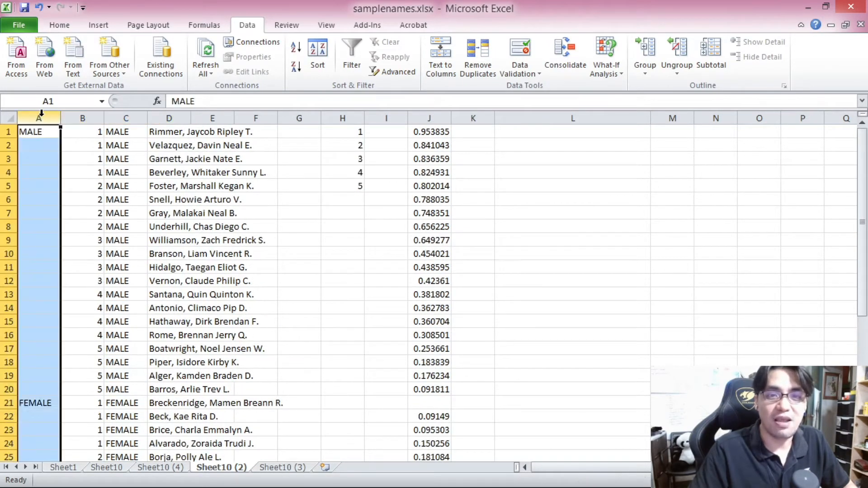
{"action": "key", "text": "Delete"}
Step: Sort the B1:D40 entries by prize tier number so both genders share each tier
{"action": "left_click", "coordinate": [95, 128]}
{"action": "scroll", "coordinate": [118, 185], "scroll_direction": "down", "scroll_amount": 3}
{"action": "scroll", "coordinate": [107, 145], "scroll_direction": "up", "scroll_amount": 3}
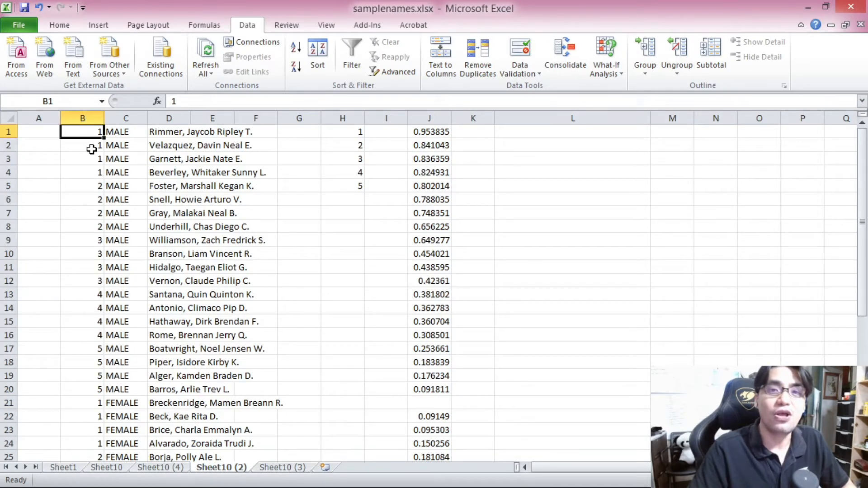
{"action": "key", "text": "ctrl+shift+Right"}
{"action": "key", "text": "ctrl+shift+Down"}
{"action": "scroll", "coordinate": [180, 185], "scroll_direction": "up", "scroll_amount": 5}
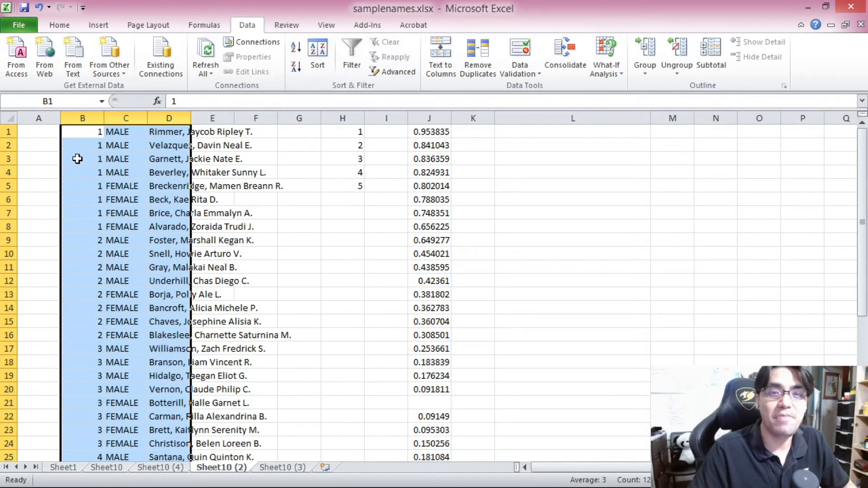
Step: Review each tier's group of eight winners in B:D and move to the Sheet10 (3) sheet
{"action": "left_click_drag", "start_coordinate": [85, 132], "coordinate": [173, 225]}
{"action": "scroll", "coordinate": [125, 139], "scroll_direction": "down", "scroll_amount": 2}
{"action": "left_click_drag", "start_coordinate": [93, 159], "coordinate": [166, 255]}
{"action": "scroll", "coordinate": [151, 248], "scroll_direction": "down", "scroll_amount": 2}
{"action": "left_click_drag", "start_coordinate": [99, 191], "coordinate": [158, 280]}
{"action": "scroll", "coordinate": [159, 281], "scroll_direction": "down", "scroll_amount": 2}
{"action": "left_click_drag", "start_coordinate": [81, 212], "coordinate": [167, 310]}
{"action": "left_click_drag", "start_coordinate": [94, 322], "coordinate": [160, 415]}
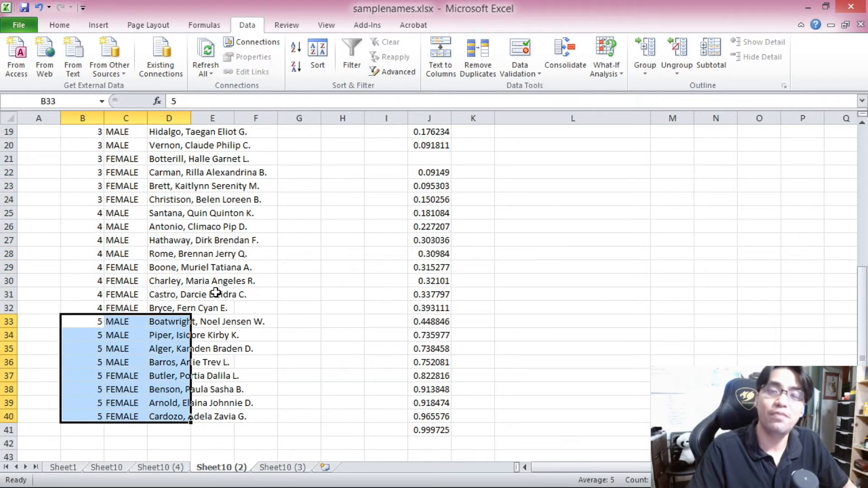
{"action": "key", "text": "ctrl+Page_Down"}
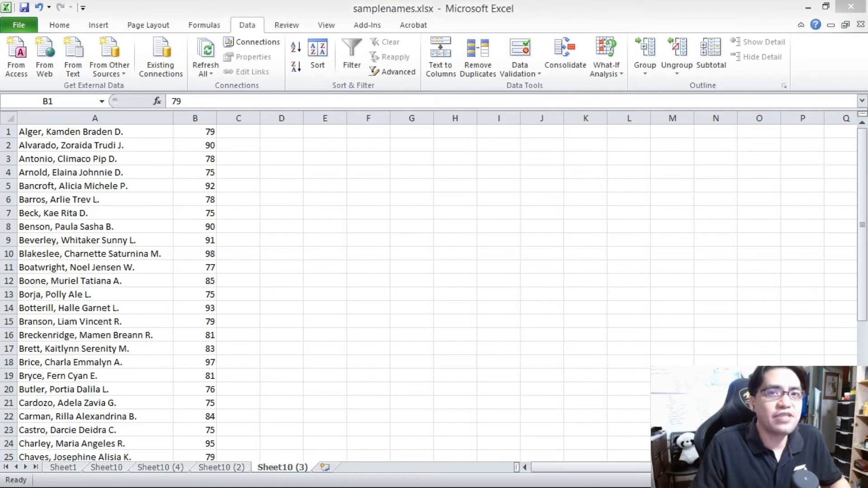
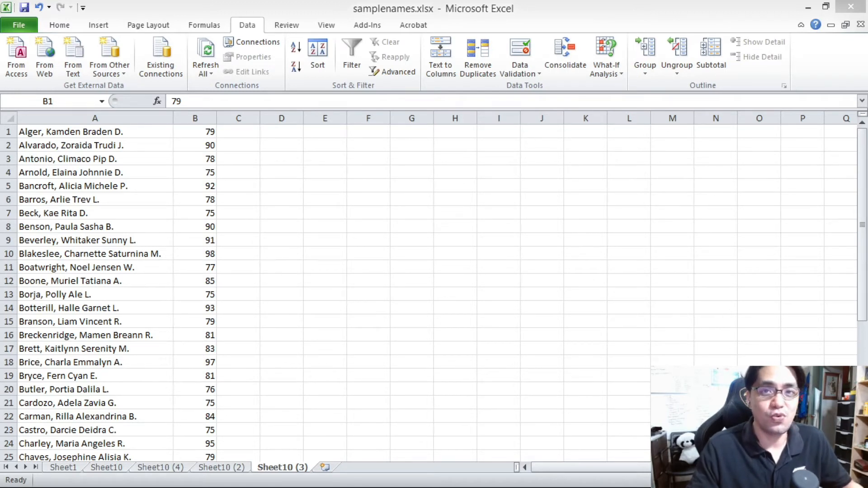
Step: Review the names and their scores in columns A and B of the Sheet10 (3) sheet
{"action": "left_click", "coordinate": [180, 238]}
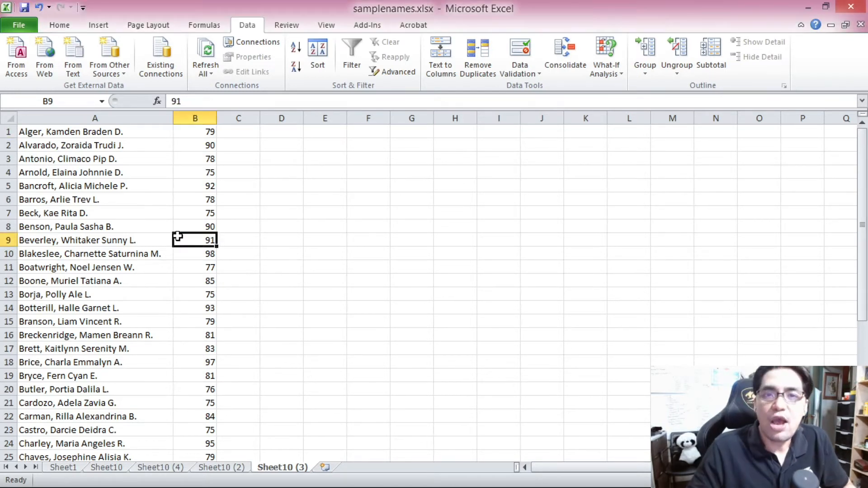
{"action": "left_click", "coordinate": [115, 134]}
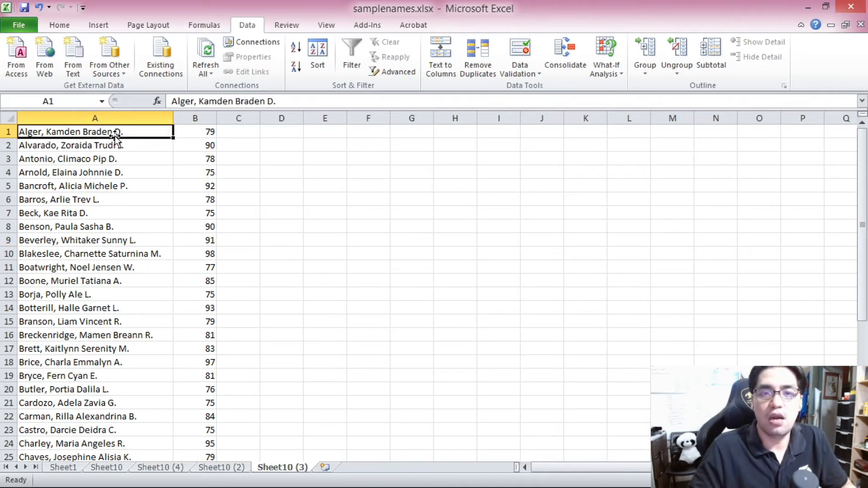
{"action": "scroll", "coordinate": [152, 183], "scroll_direction": "down", "scroll_amount": 8}
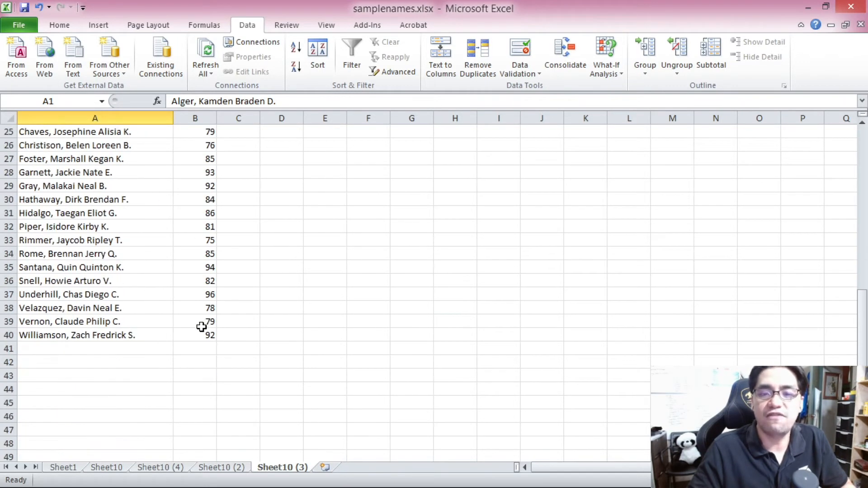
{"action": "left_click", "coordinate": [206, 334], "text": "shift"}
{"action": "scroll", "coordinate": [208, 333], "scroll_direction": "up", "scroll_amount": 8}
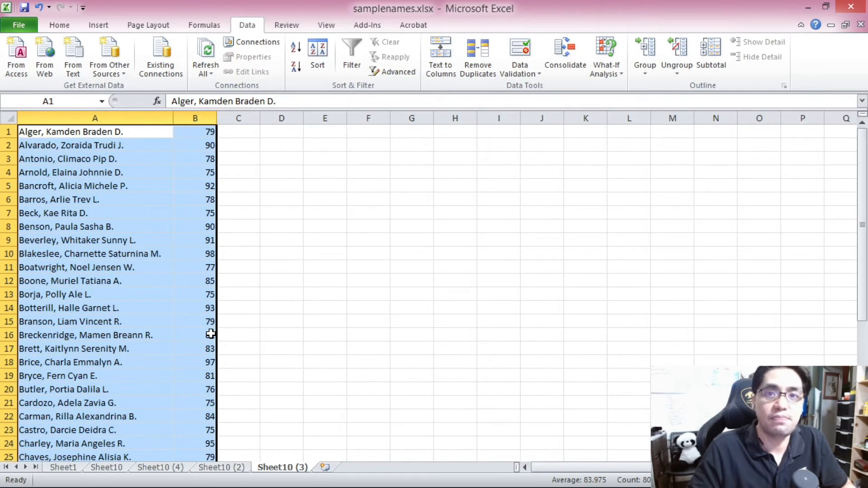
{"action": "left_click", "coordinate": [253, 239]}
{"action": "left_click", "coordinate": [194, 132]}
{"action": "scroll", "coordinate": [195, 224], "scroll_direction": "down", "scroll_amount": 5}
{"action": "scroll", "coordinate": [195, 225], "scroll_direction": "down", "scroll_amount": 3}
{"action": "left_click", "coordinate": [206, 335], "text": "shift"}
{"action": "scroll", "coordinate": [229, 291], "scroll_direction": "up", "scroll_amount": 8}
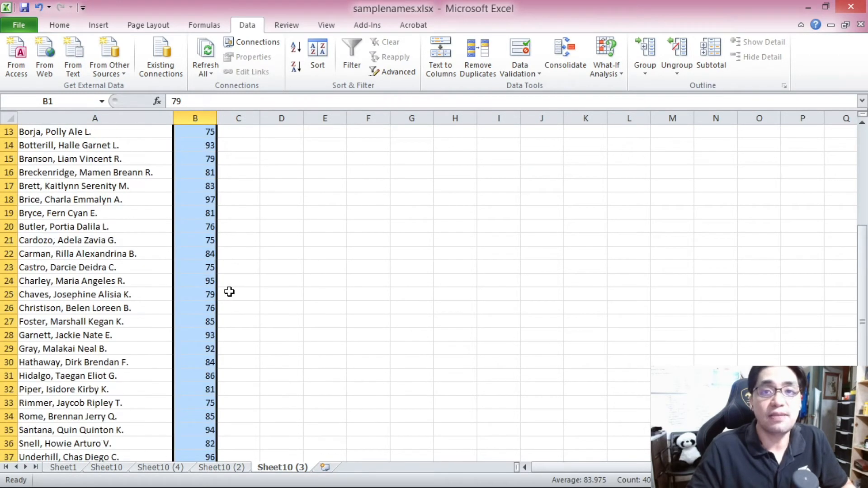
{"action": "left_click", "coordinate": [212, 252]}
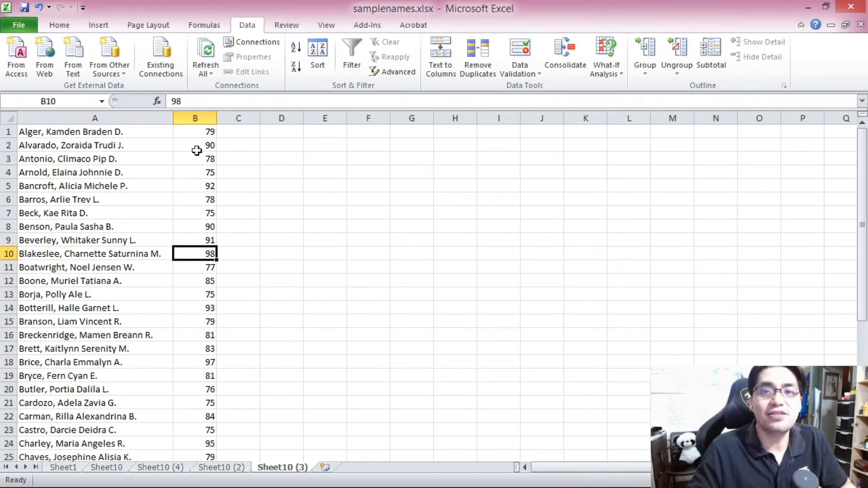
{"action": "left_click", "coordinate": [194, 134]}
{"action": "scroll", "coordinate": [203, 194], "scroll_direction": "down", "scroll_amount": 7}
{"action": "scroll", "coordinate": [204, 195], "scroll_direction": "up", "scroll_amount": 7}
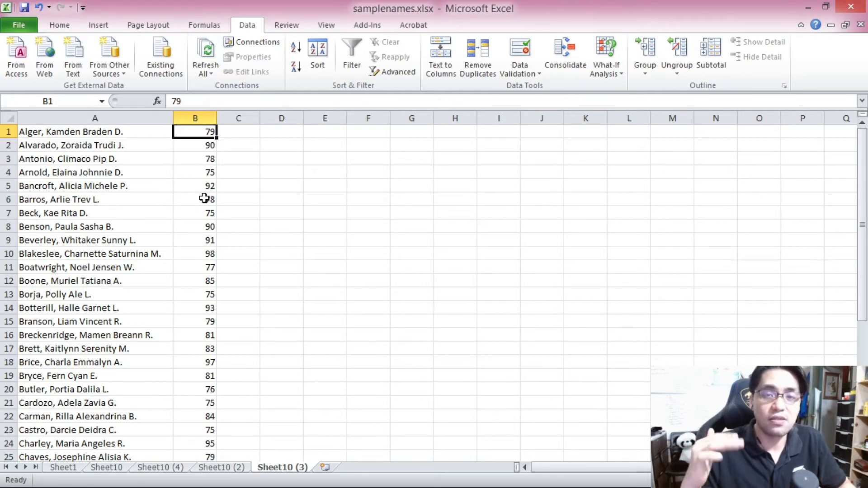
{"action": "left_click", "coordinate": [201, 216]}
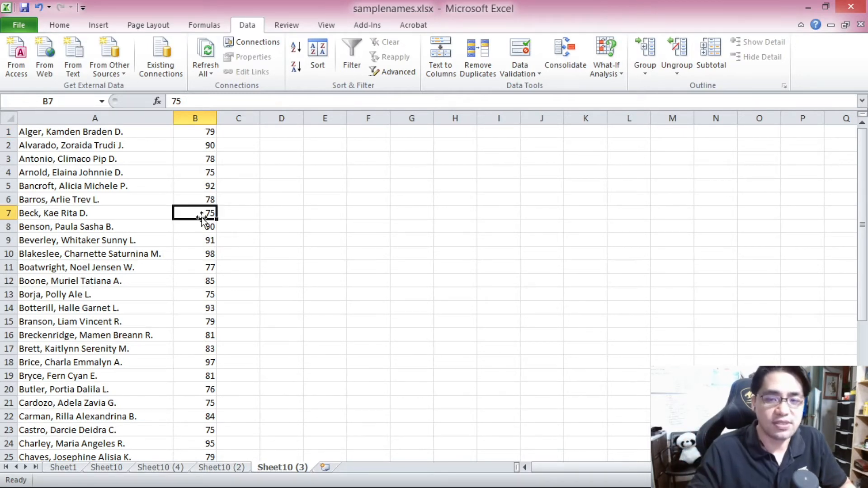
{"action": "left_click", "coordinate": [200, 230]}
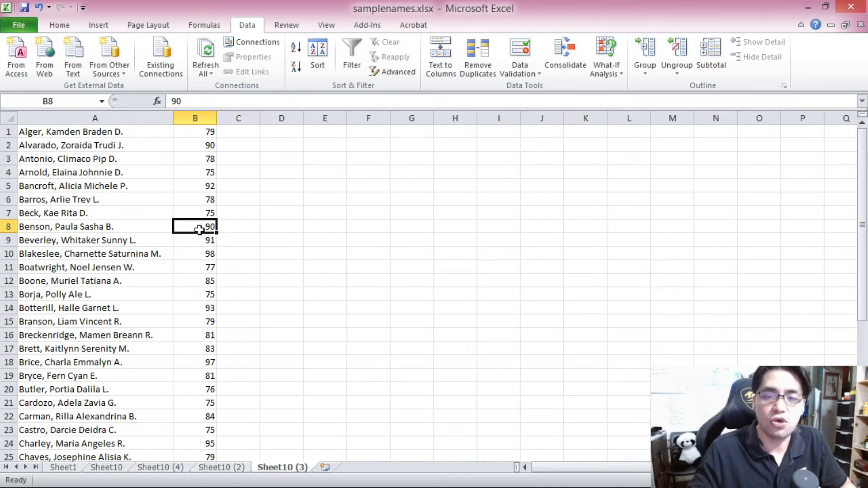
Step: Sort the whole list by score from highest to lowest
{"action": "key", "text": "ctrl+a"}
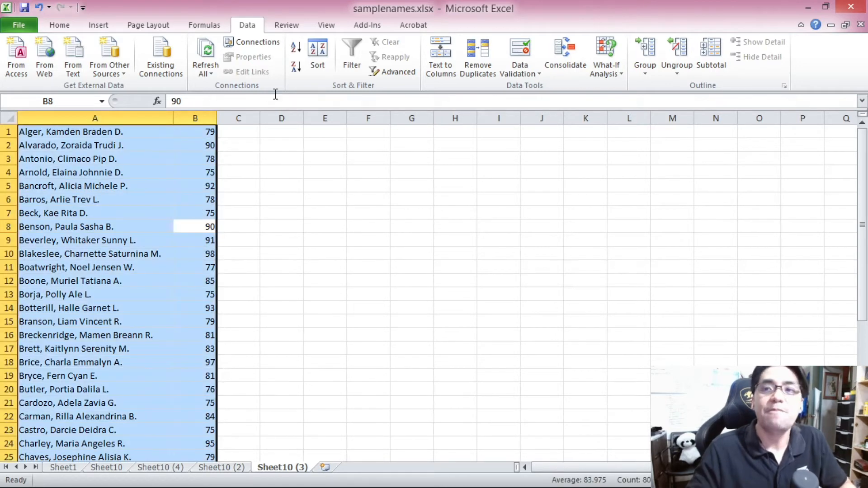
{"action": "left_click", "coordinate": [303, 69]}
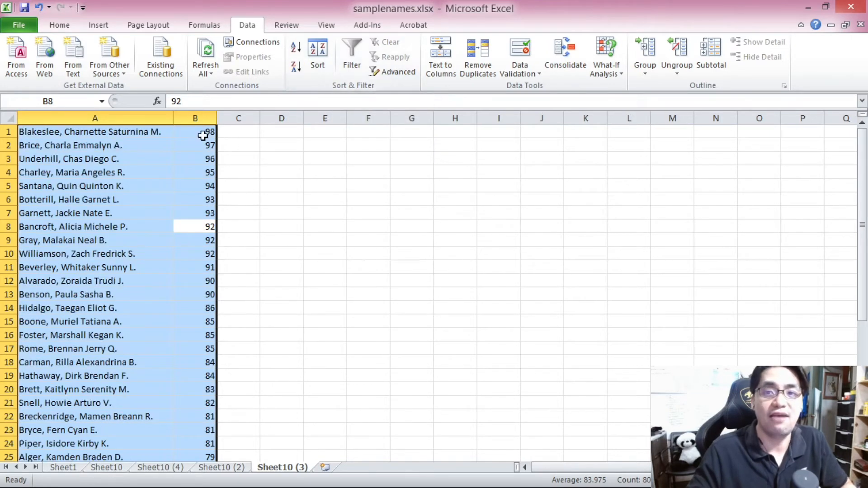
{"action": "left_click", "coordinate": [197, 131]}
{"action": "scroll", "coordinate": [197, 147], "scroll_direction": "down", "scroll_amount": 7}
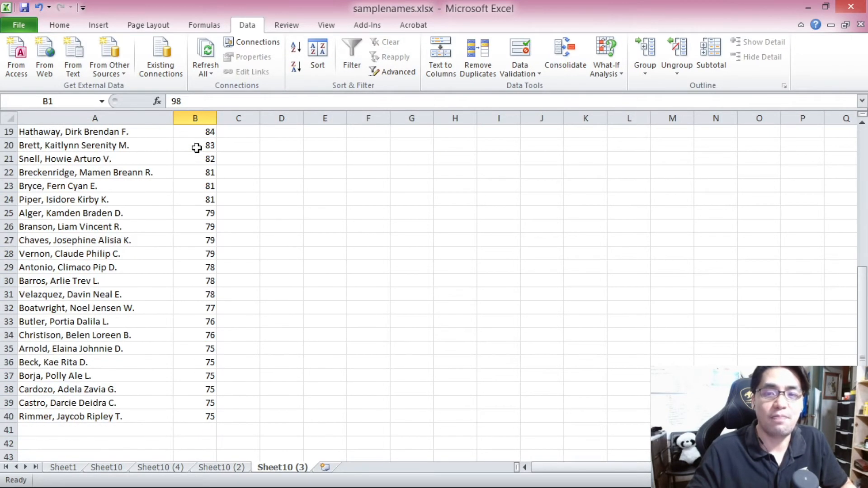
{"action": "left_click", "coordinate": [200, 371]}
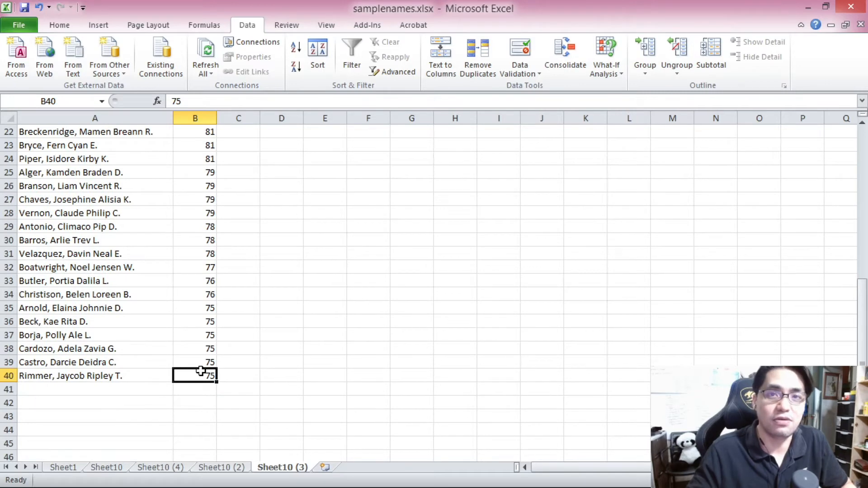
{"action": "key", "text": "ctrl+Home"}
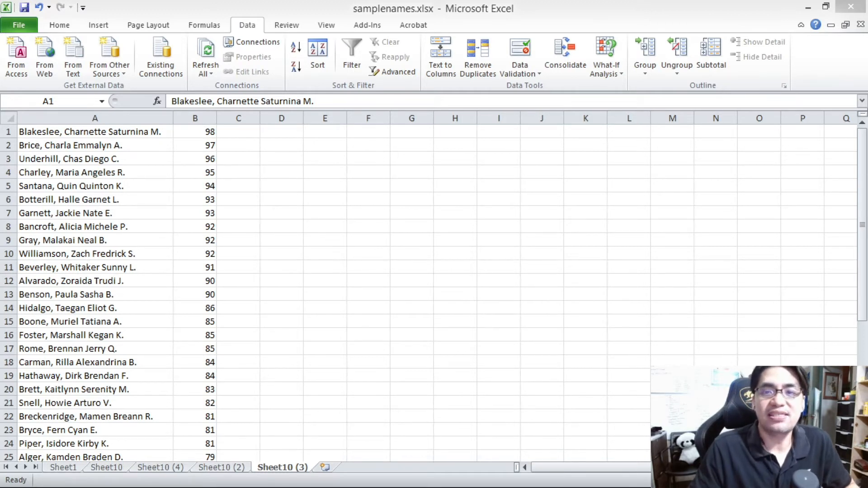
Step: Move the top five names and scores from A1:B5 to E2:F6
{"action": "left_click", "coordinate": [146, 206]}
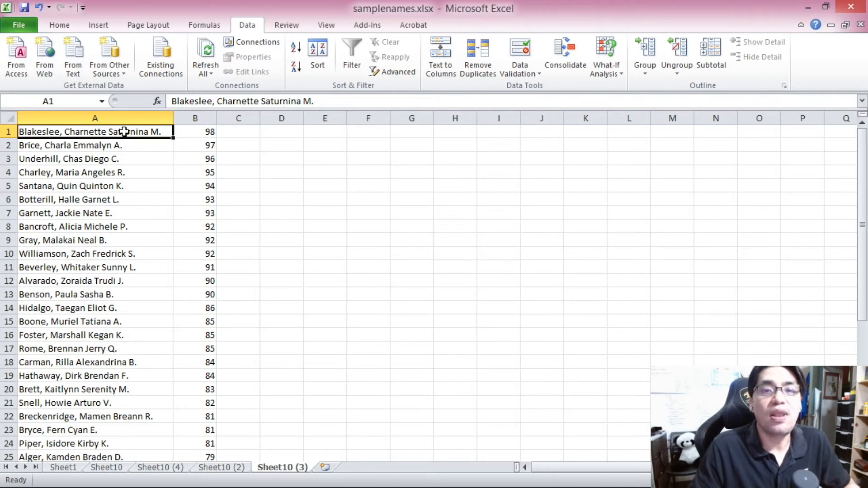
{"action": "left_click_drag", "start_coordinate": [130, 134], "coordinate": [184, 192]}
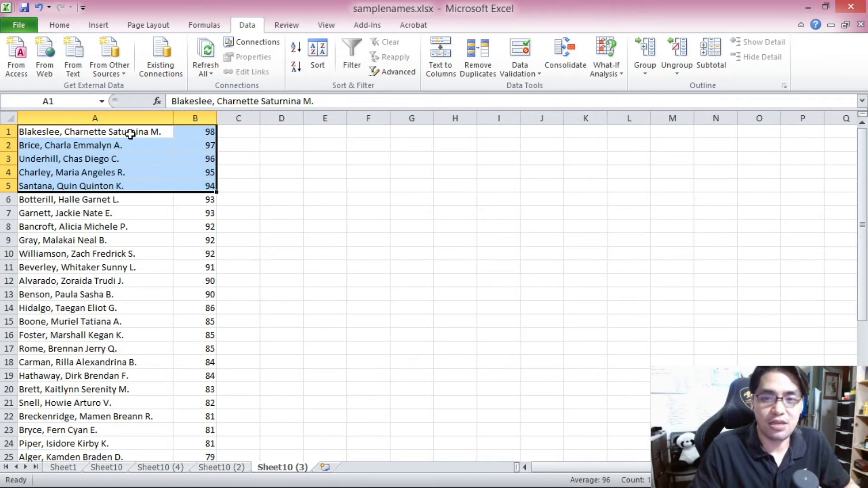
{"action": "left_click_drag", "start_coordinate": [114, 130], "coordinate": [182, 186]}
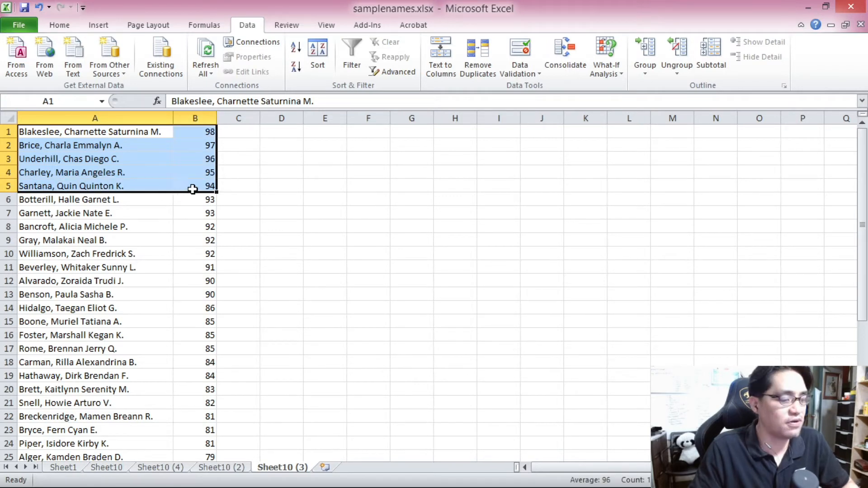
{"action": "key", "text": "ctrl+c"}
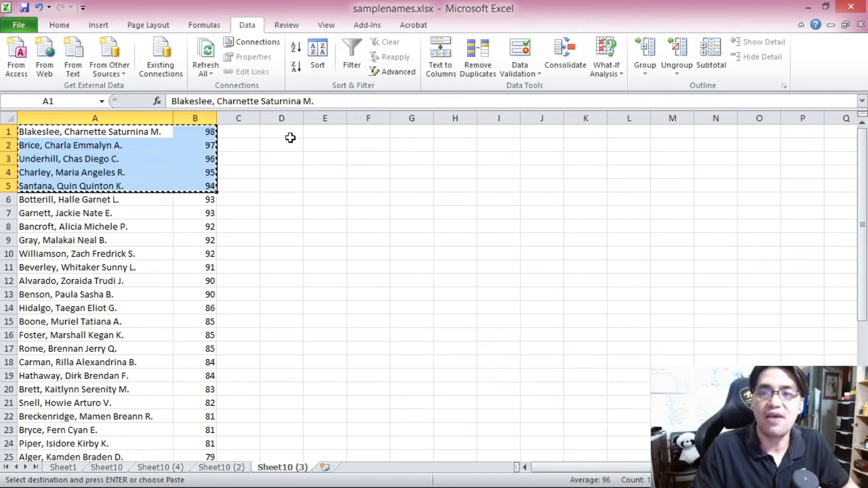
{"action": "left_click", "coordinate": [321, 146]}
{"action": "key", "text": "ctrl+v"}
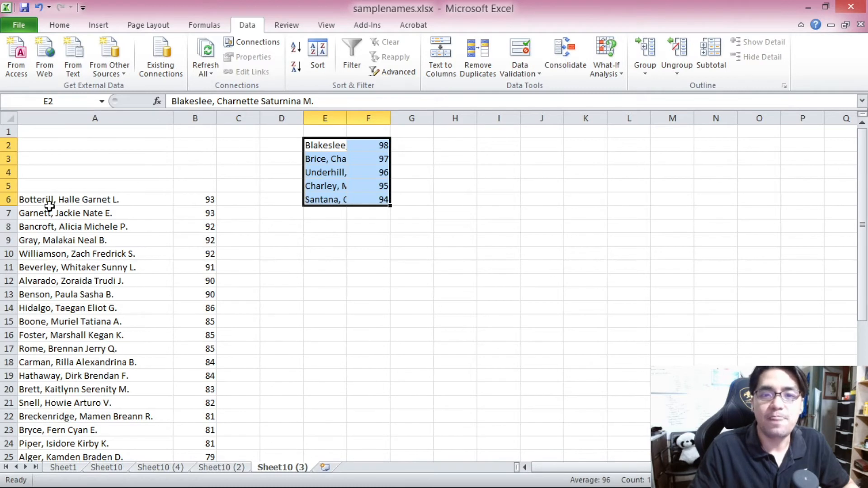
Step: Move the next three groups of five names and scores into column E, leaving a blank row between groups
{"action": "left_click", "coordinate": [111, 212]}
{"action": "left_click_drag", "start_coordinate": [106, 198], "coordinate": [202, 253]}
{"action": "key", "text": "ctrl+c"}
{"action": "left_click", "coordinate": [338, 227]}
{"action": "key", "text": "ctrl+v"}
{"action": "left_click_drag", "start_coordinate": [116, 267], "coordinate": [208, 324]}
{"action": "key", "text": "ctrl+x"}
{"action": "left_click", "coordinate": [320, 311]}
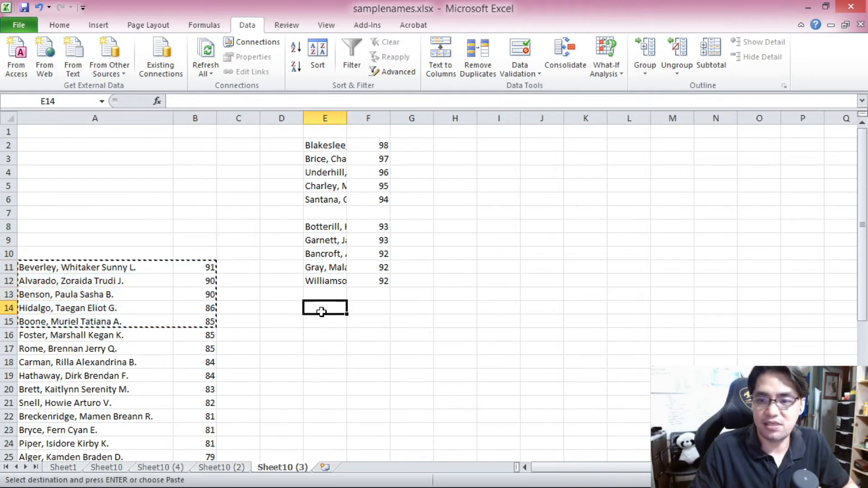
{"action": "key", "text": "ctrl+v"}
{"action": "scroll", "coordinate": [310, 320], "scroll_direction": "down", "scroll_amount": 3}
{"action": "left_click_drag", "start_coordinate": [118, 213], "coordinate": [194, 262]}
{"action": "key", "text": "ctrl+x"}
{"action": "left_click", "coordinate": [328, 268]}
{"action": "key", "text": "ctrl+v"}
Step: Move the remaining four groups of five names and scores into column E, each separated by a blank row
{"action": "scroll", "coordinate": [196, 294], "scroll_direction": "down", "scroll_amount": 2}
{"action": "scroll", "coordinate": [196, 294], "scroll_direction": "down", "scroll_amount": 1}
{"action": "left_click_drag", "start_coordinate": [105, 162], "coordinate": [210, 211]}
{"action": "key", "text": "ctrl+x"}
{"action": "left_click", "coordinate": [325, 223]}
{"action": "key", "text": "ctrl+v"}
{"action": "left_click_drag", "start_coordinate": [113, 227], "coordinate": [194, 281]}
{"action": "key", "text": "ctrl+x"}
{"action": "left_click", "coordinate": [316, 308]}
{"action": "key", "text": "ctrl+v"}
{"action": "left_click_drag", "start_coordinate": [84, 295], "coordinate": [208, 351]}
{"action": "key", "text": "ctrl+x"}
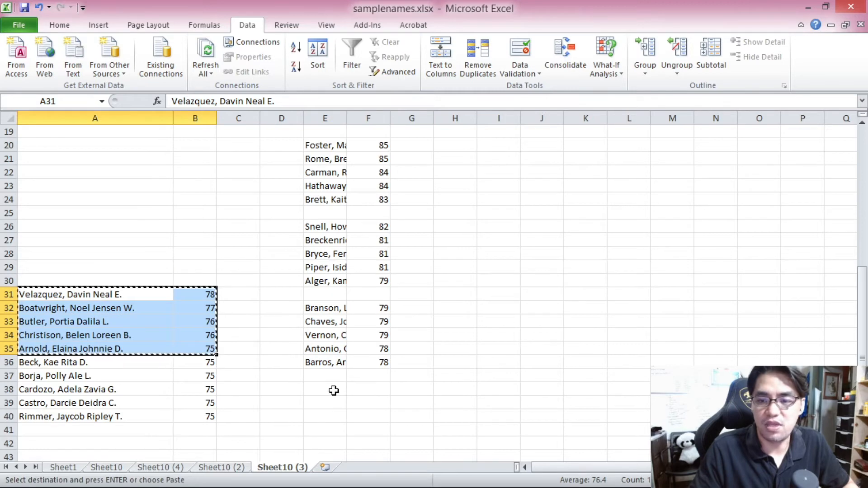
{"action": "left_click", "coordinate": [334, 392]}
{"action": "key", "text": "ctrl+v"}
{"action": "scroll", "coordinate": [151, 341], "scroll_direction": "down", "scroll_amount": 3}
{"action": "left_click_drag", "start_coordinate": [96, 241], "coordinate": [185, 293]}
{"action": "key", "text": "ctrl+x"}
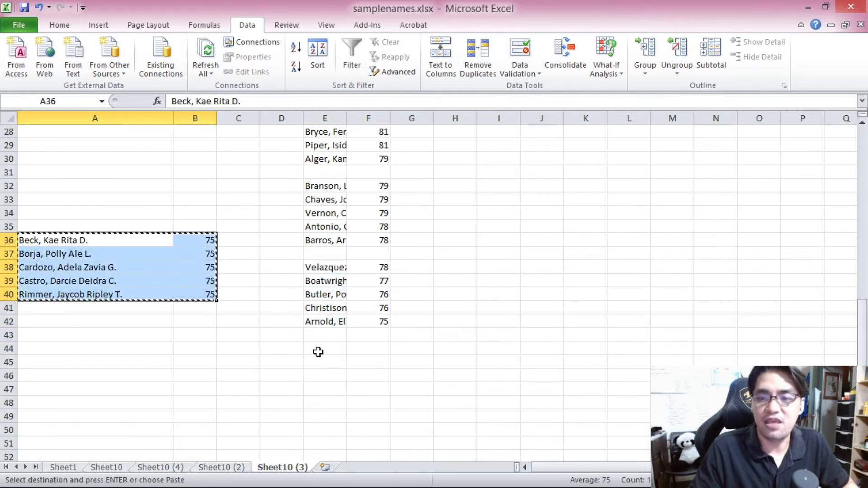
{"action": "left_click", "coordinate": [316, 351]}
{"action": "key", "text": "ctrl+v"}
{"action": "scroll", "coordinate": [205, 186], "scroll_direction": "up", "scroll_amount": 9}
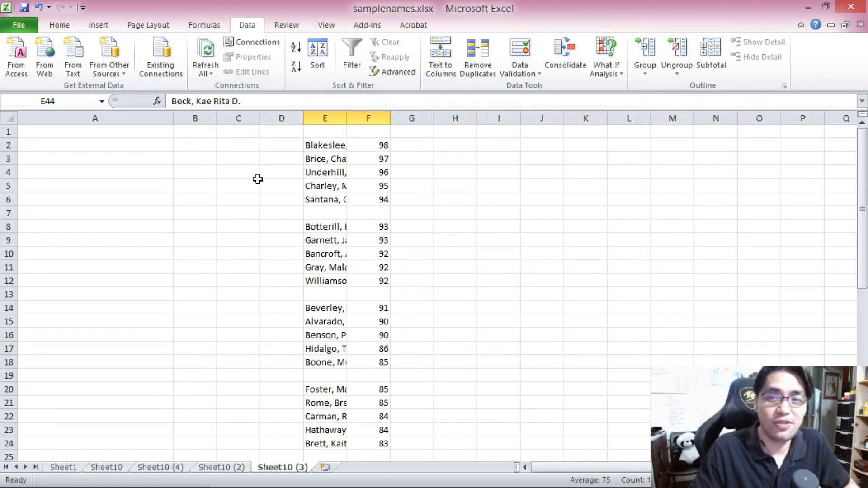
Step: Enter the formula =RAND() in D2 beside the first name
{"action": "left_click", "coordinate": [279, 147]}
{"action": "type", "text": "=RA"}
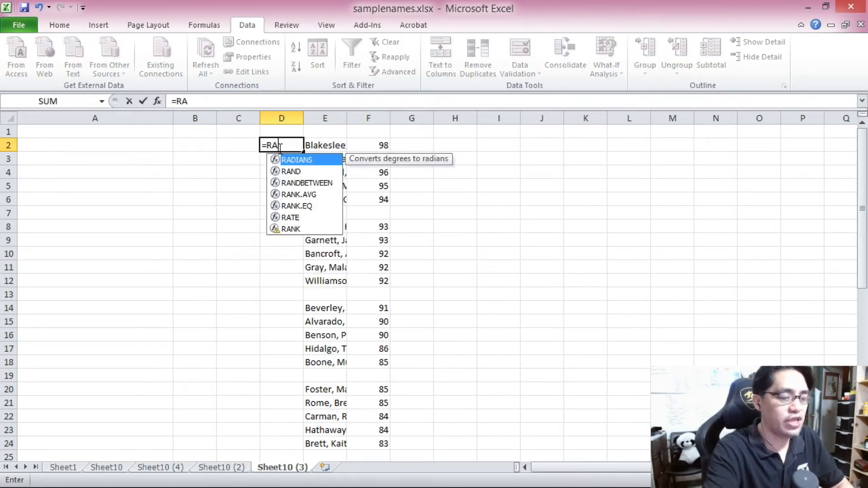
{"action": "type", "text": "ND()"}
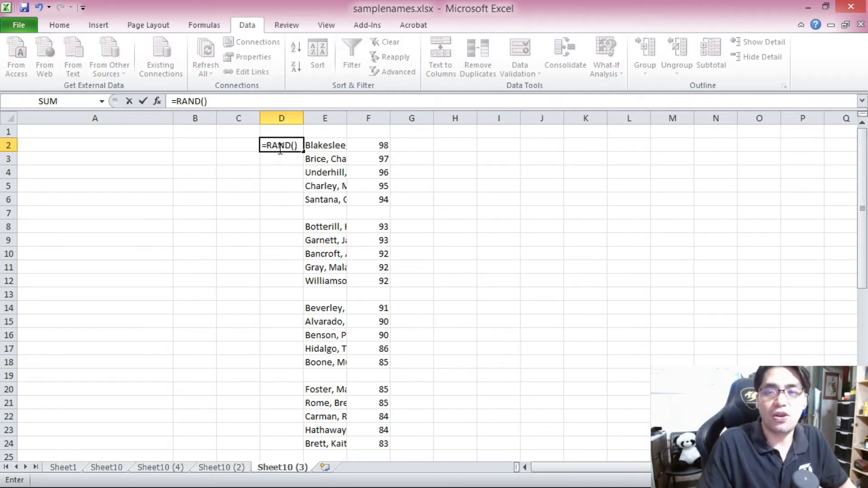
{"action": "key", "text": "Return"}
Step: Copy the RAND formula down D2:D6 beside the first group of five names
{"action": "left_click", "coordinate": [281, 145]}
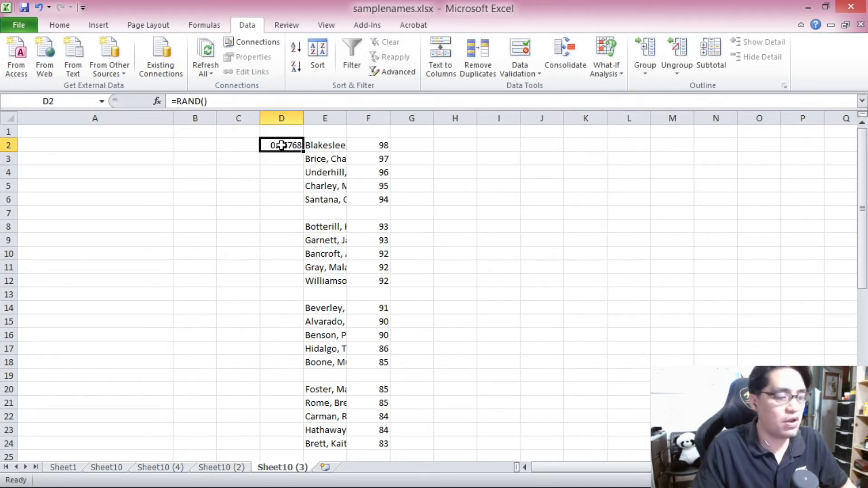
{"action": "key", "text": "ctrl+c"}
{"action": "left_click_drag", "start_coordinate": [281, 145], "coordinate": [287, 199]}
{"action": "key", "text": "ctrl+v"}
Step: Paste the RAND formulas beside every other group of five names in column D
{"action": "left_click", "coordinate": [278, 229]}
{"action": "left_click_drag", "start_coordinate": [282, 146], "coordinate": [280, 199]}
{"action": "key", "text": "ctrl+c"}
{"action": "left_click", "coordinate": [284, 230]}
{"action": "key", "text": "ctrl+v"}
{"action": "scroll", "coordinate": [284, 240], "scroll_direction": "down", "scroll_amount": 2}
{"action": "left_click", "coordinate": [281, 228]}
{"action": "key", "text": "ctrl+v"}
{"action": "scroll", "coordinate": [285, 238], "scroll_direction": "down", "scroll_amount": 2}
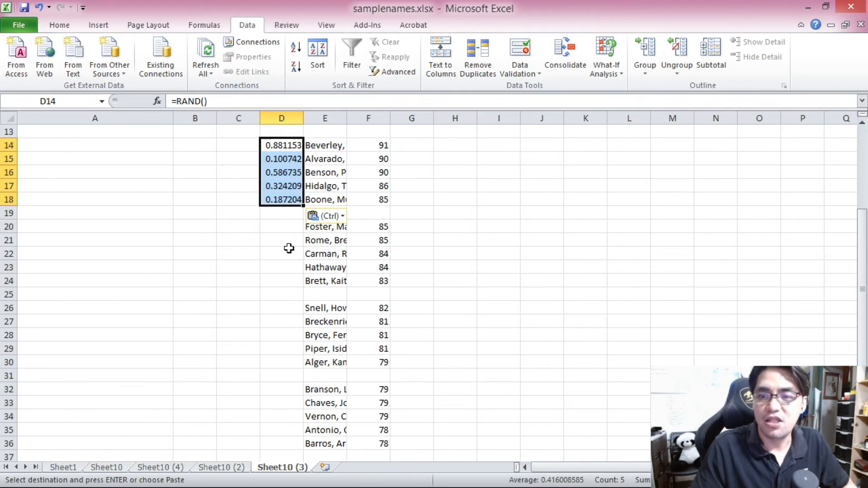
{"action": "left_click", "coordinate": [282, 229]}
{"action": "key", "text": "ctrl+v"}
{"action": "scroll", "coordinate": [283, 230], "scroll_direction": "down", "scroll_amount": 1}
{"action": "left_click", "coordinate": [281, 266]}
{"action": "key", "text": "ctrl+v"}
{"action": "scroll", "coordinate": [282, 267], "scroll_direction": "down", "scroll_amount": 1}
{"action": "left_click", "coordinate": [285, 307]}
{"action": "key", "text": "ctrl+v"}
{"action": "scroll", "coordinate": [285, 307], "scroll_direction": "down", "scroll_amount": 3}
{"action": "left_click", "coordinate": [274, 268]}
{"action": "key", "text": "ctrl+v"}
{"action": "left_click", "coordinate": [296, 346]}
{"action": "key", "text": "ctrl+v"}
{"action": "scroll", "coordinate": [294, 271], "scroll_direction": "up", "scroll_amount": 9}
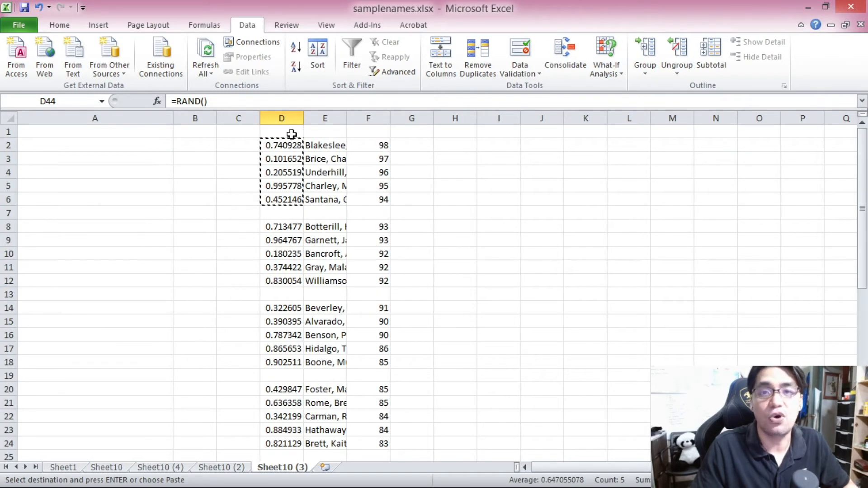
Step: Enter the numbers 1 through 9 and 0 down B2:B11 to make the random values recalculate
{"action": "left_click", "coordinate": [206, 159]}
{"action": "left_click", "coordinate": [196, 144]}
{"action": "key", "text": "Escape"}
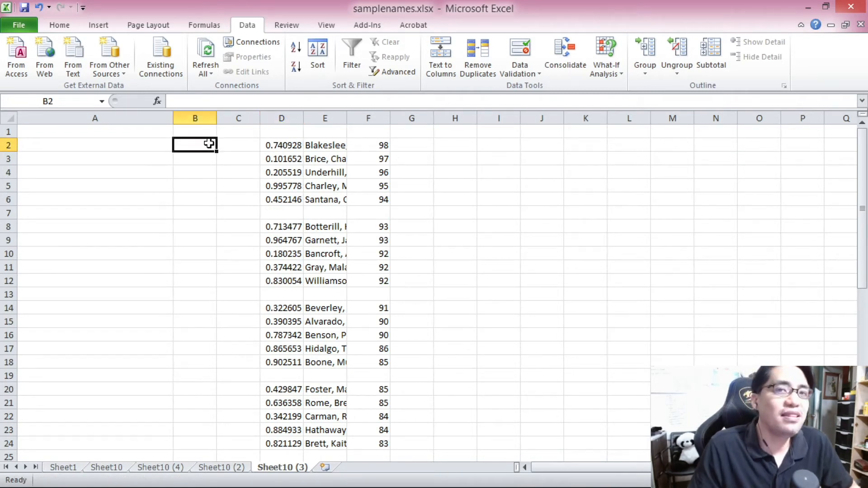
{"action": "type", "text": "1"}
{"action": "key", "text": "Return"}
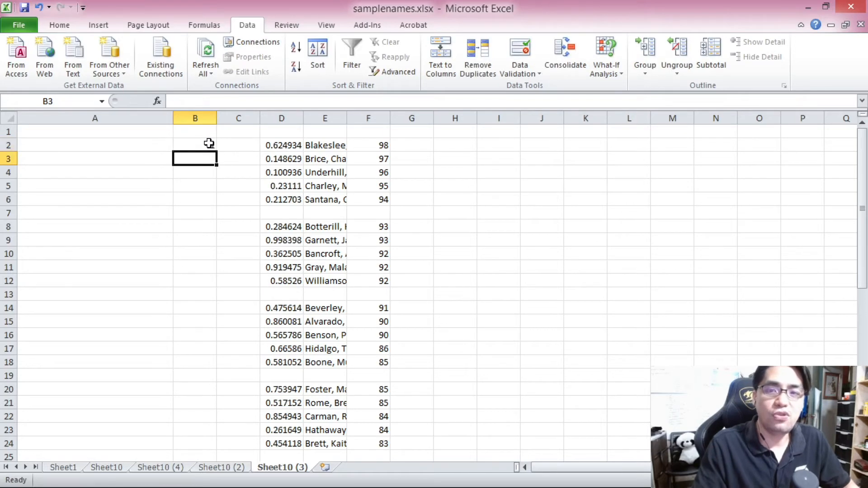
{"action": "type", "text": "2"}
{"action": "key", "text": "Return"}
{"action": "type", "text": "3 4 5 6 7 8 9"}
{"action": "key", "text": "Return"}
{"action": "type", "text": "0"}
{"action": "key", "text": "Return"}
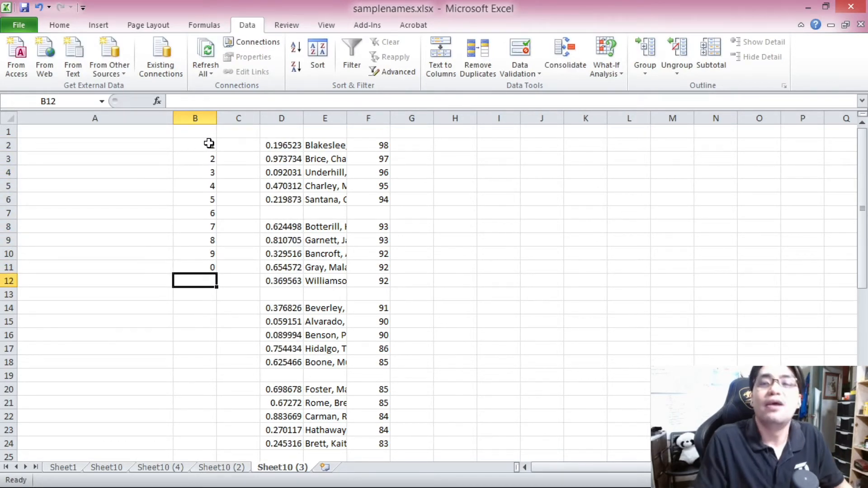
Step: Freeze the random numbers in D2:D48 by copying them and pasting them back as values
{"action": "left_click", "coordinate": [284, 145]}
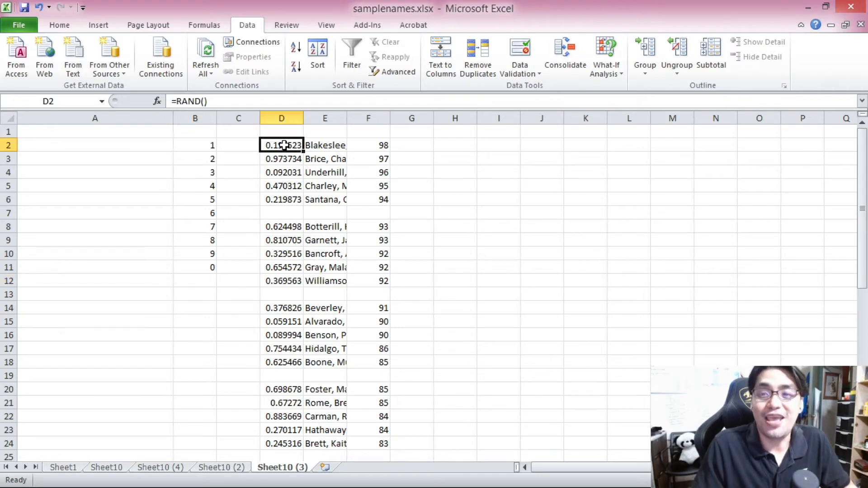
{"action": "scroll", "coordinate": [284, 145], "scroll_direction": "down", "scroll_amount": 11}
{"action": "left_click", "coordinate": [284, 323], "text": "shift"}
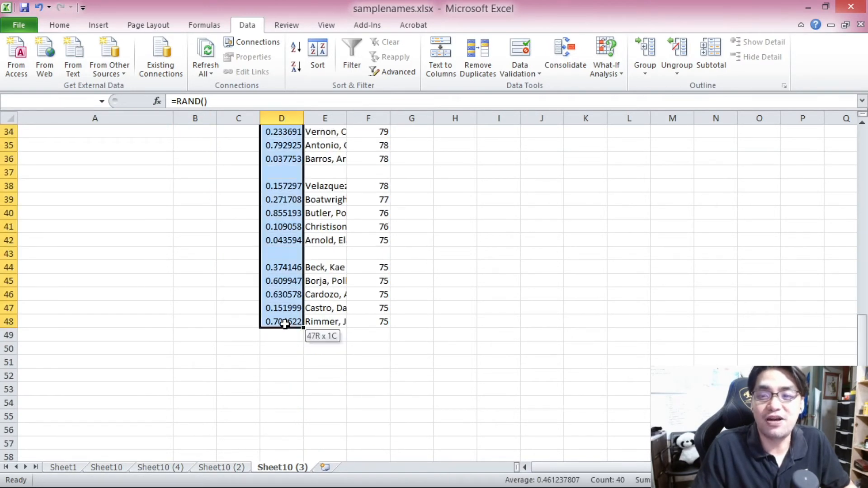
{"action": "scroll", "coordinate": [284, 324], "scroll_direction": "up", "scroll_amount": 11}
{"action": "key", "text": "ctrl+c"}
{"action": "right_click", "coordinate": [282, 146]}
{"action": "left_click", "coordinate": [282, 146]}
{"action": "right_click", "coordinate": [282, 146]}
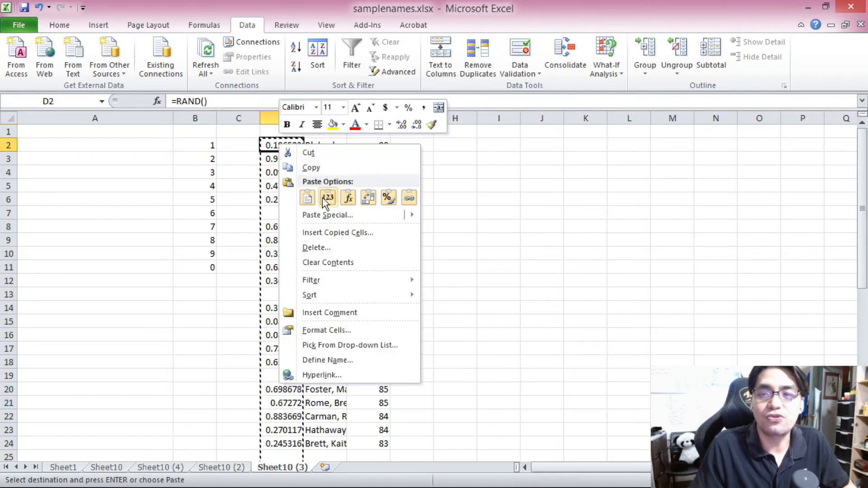
{"action": "left_click", "coordinate": [327, 198]}
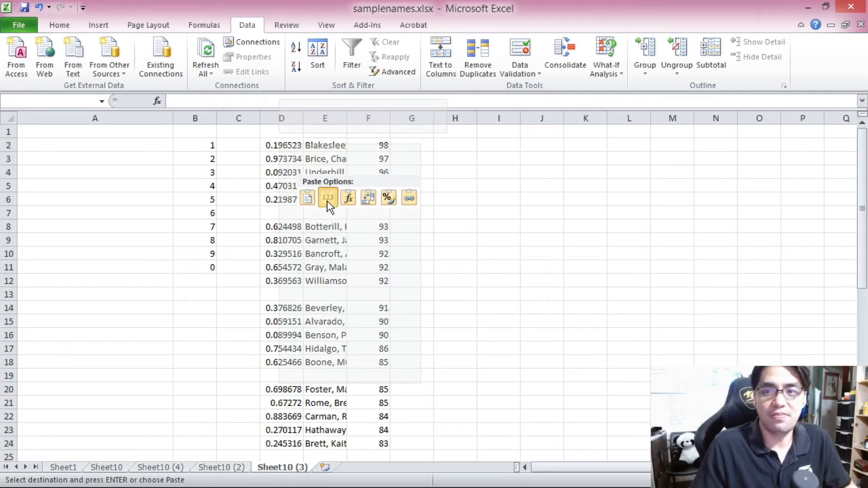
Step: Inspect the cells in column D to check they hold fixed numbers rather than RAND formulas
{"action": "left_click", "coordinate": [279, 148]}
{"action": "left_click", "coordinate": [280, 199]}
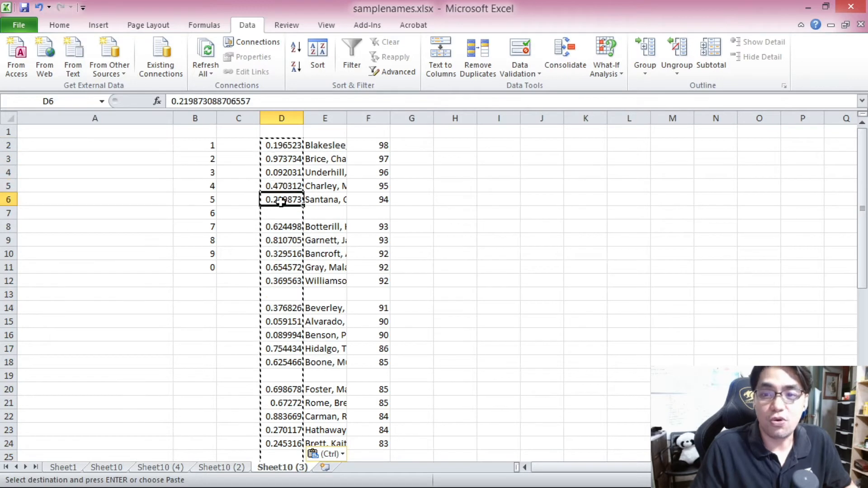
{"action": "left_click", "coordinate": [229, 144]}
{"action": "left_click", "coordinate": [270, 148]}
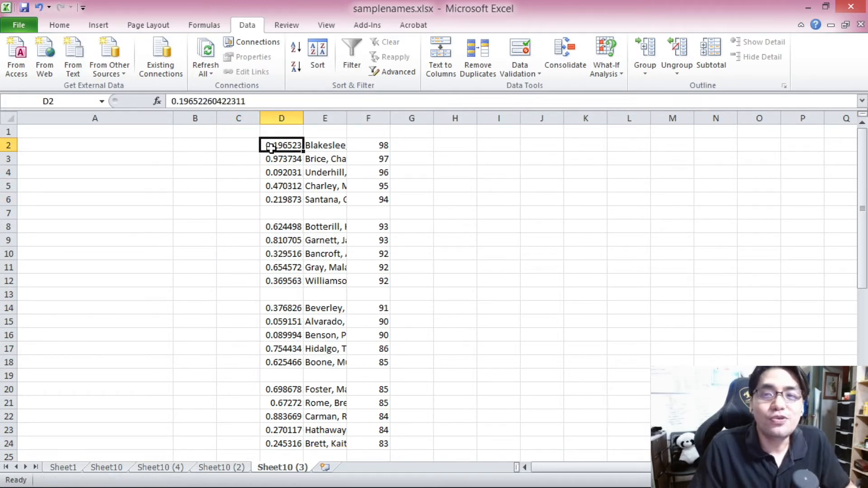
{"action": "left_click", "coordinate": [287, 200]}
{"action": "left_click", "coordinate": [283, 145]}
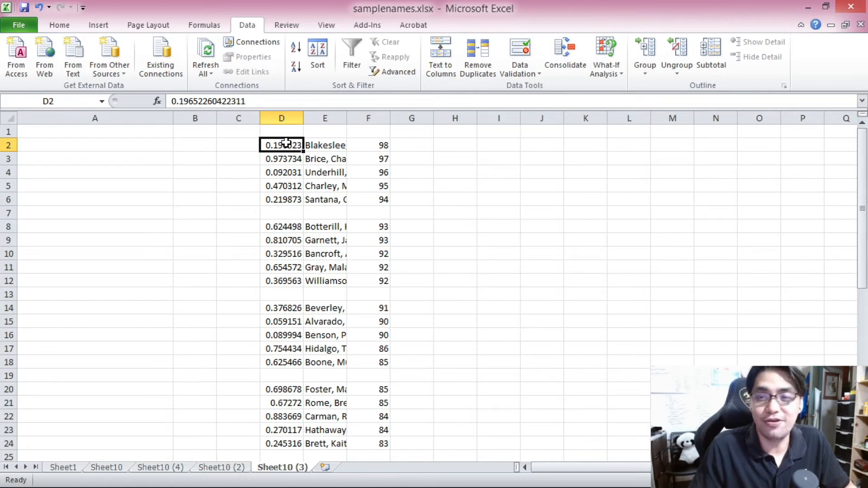
{"action": "scroll", "coordinate": [286, 143], "scroll_direction": "down", "scroll_amount": 3}
{"action": "scroll", "coordinate": [286, 142], "scroll_direction": "up", "scroll_amount": 3}
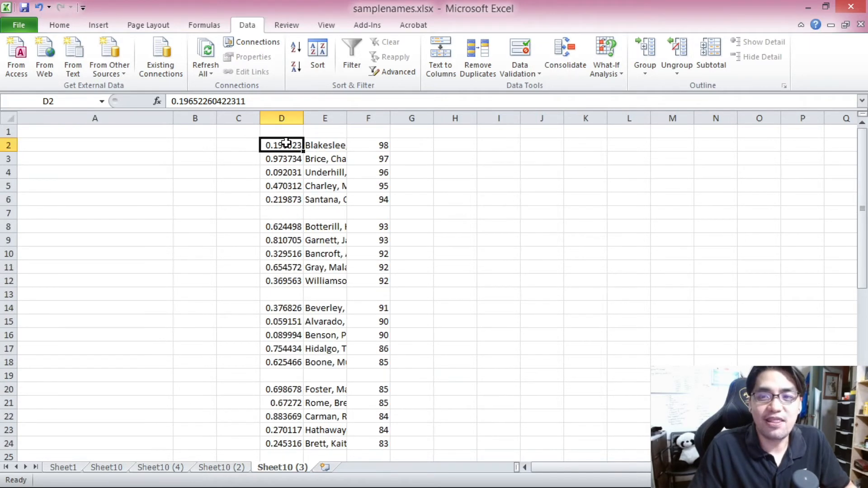
Step: Sort each of the first four five-name groups, D2:F6 through D20:F24, ascending by their random numbers
{"action": "left_click_drag", "start_coordinate": [286, 144], "coordinate": [387, 199]}
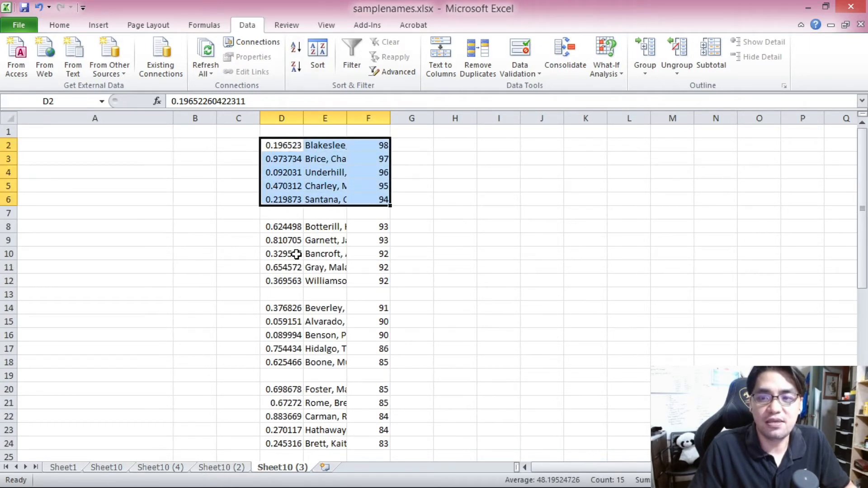
{"action": "left_click", "coordinate": [281, 143]}
{"action": "left_click_drag", "start_coordinate": [281, 144], "coordinate": [380, 199]}
{"action": "left_click", "coordinate": [296, 47]}
{"action": "left_click_drag", "start_coordinate": [292, 239], "coordinate": [382, 281]}
{"action": "left_click_drag", "start_coordinate": [319, 234], "coordinate": [378, 277]}
{"action": "left_click", "coordinate": [459, 291]}
{"action": "left_click", "coordinate": [283, 224]}
{"action": "left_click", "coordinate": [296, 46]}
{"action": "scroll", "coordinate": [286, 181], "scroll_direction": "down", "scroll_amount": 2}
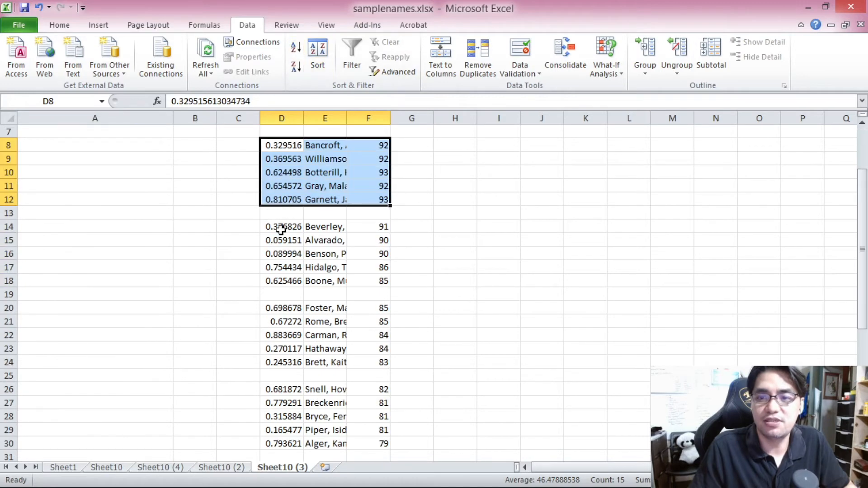
{"action": "left_click_drag", "start_coordinate": [280, 230], "coordinate": [378, 277]}
{"action": "left_click", "coordinate": [295, 46]}
{"action": "scroll", "coordinate": [310, 252], "scroll_direction": "down", "scroll_amount": 2}
{"action": "left_click_drag", "start_coordinate": [277, 221], "coordinate": [378, 279]}
{"action": "left_click", "coordinate": [296, 47]}
Step: Sort each of the remaining four groups, rows 26 to 48, descending by their random numbers
{"action": "scroll", "coordinate": [281, 222], "scroll_direction": "down", "scroll_amount": 3}
{"action": "scroll", "coordinate": [281, 221], "scroll_direction": "down", "scroll_amount": 1}
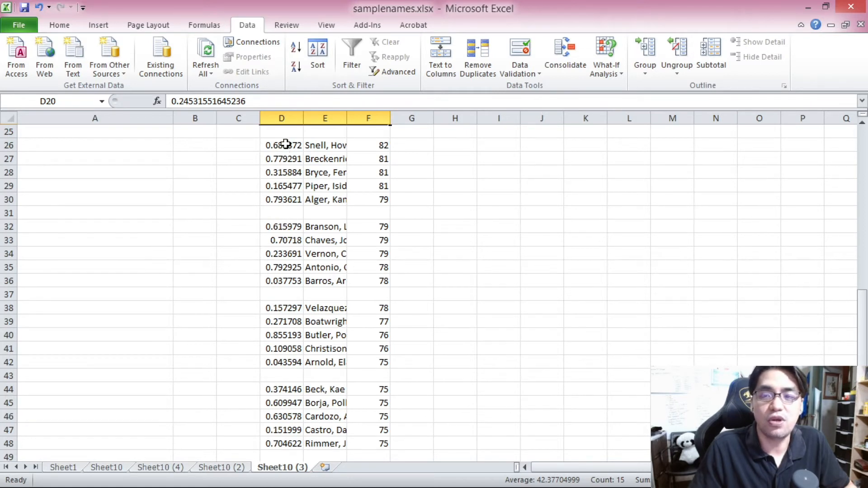
{"action": "left_click_drag", "start_coordinate": [287, 142], "coordinate": [386, 199]}
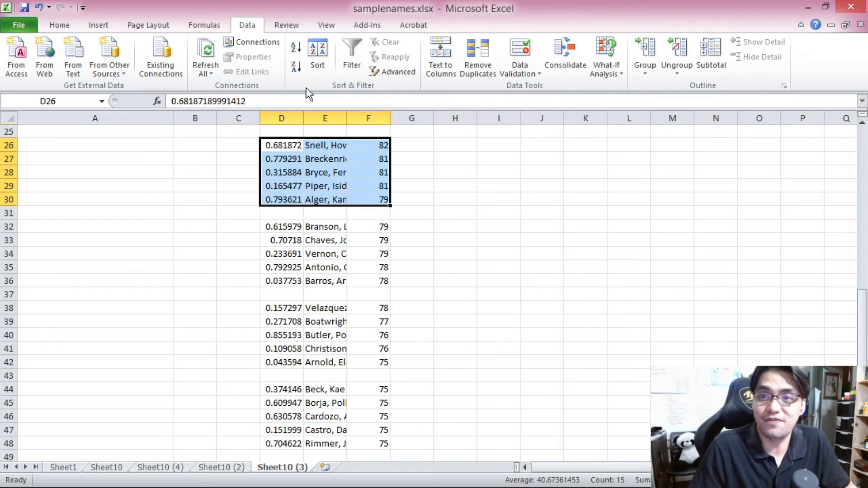
{"action": "left_click", "coordinate": [296, 68]}
{"action": "left_click_drag", "start_coordinate": [299, 227], "coordinate": [362, 276]}
{"action": "left_click", "coordinate": [296, 68]}
{"action": "scroll", "coordinate": [301, 156], "scroll_direction": "down", "scroll_amount": 2}
{"action": "left_click_drag", "start_coordinate": [292, 226], "coordinate": [362, 281]}
{"action": "left_click", "coordinate": [297, 68]}
{"action": "left_click", "coordinate": [289, 322]}
{"action": "left_click_drag", "start_coordinate": [287, 308], "coordinate": [370, 364]}
{"action": "left_click", "coordinate": [296, 68]}
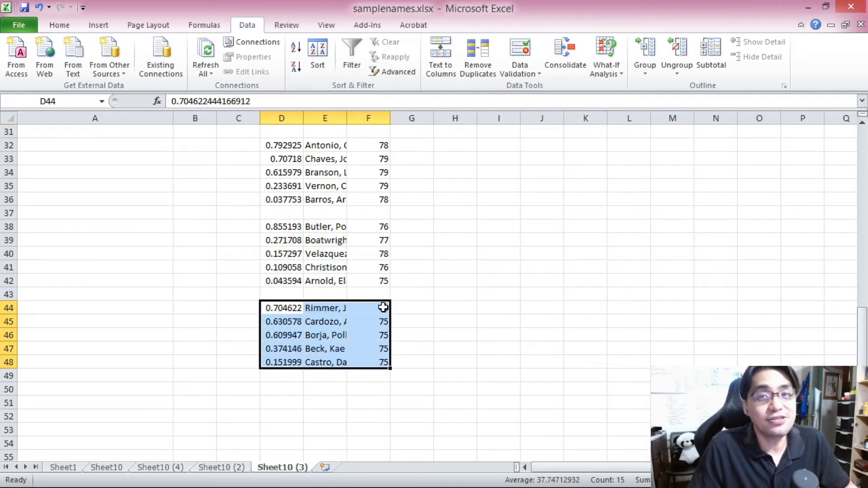
Step: Clear all the random numbers from column D
{"action": "scroll", "coordinate": [384, 308], "scroll_direction": "up", "scroll_amount": 10}
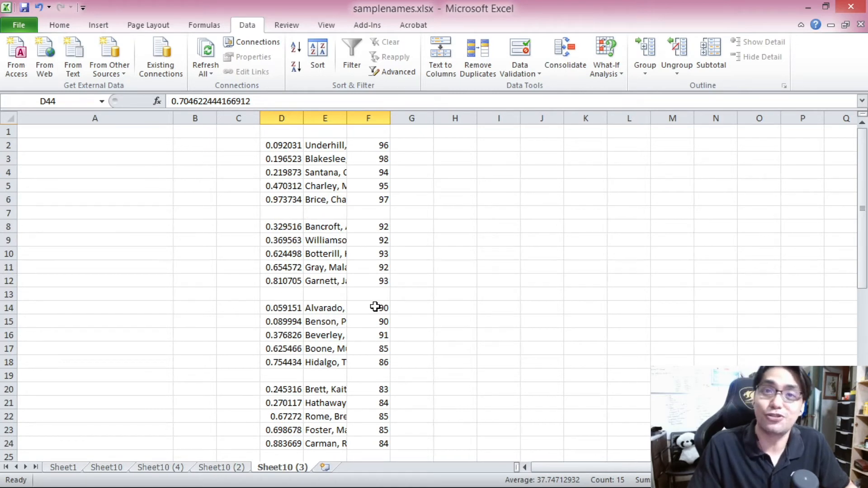
{"action": "left_click", "coordinate": [290, 145]}
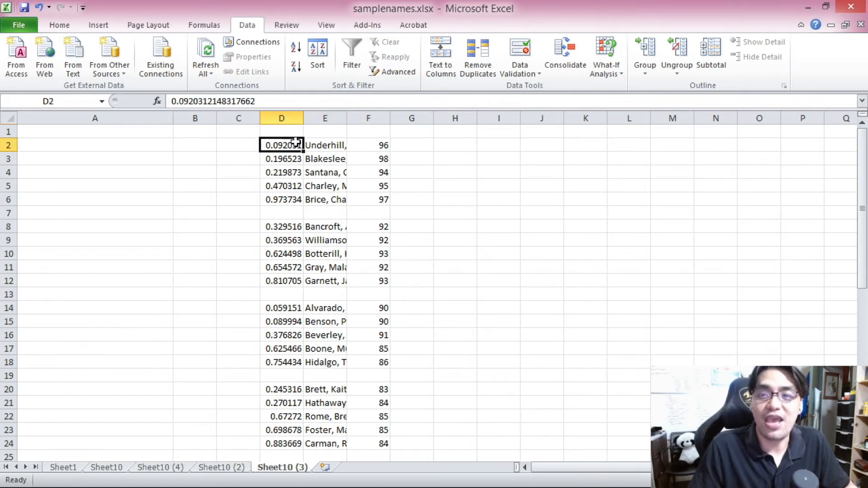
{"action": "left_click", "coordinate": [281, 117]}
{"action": "key", "text": "Delete"}
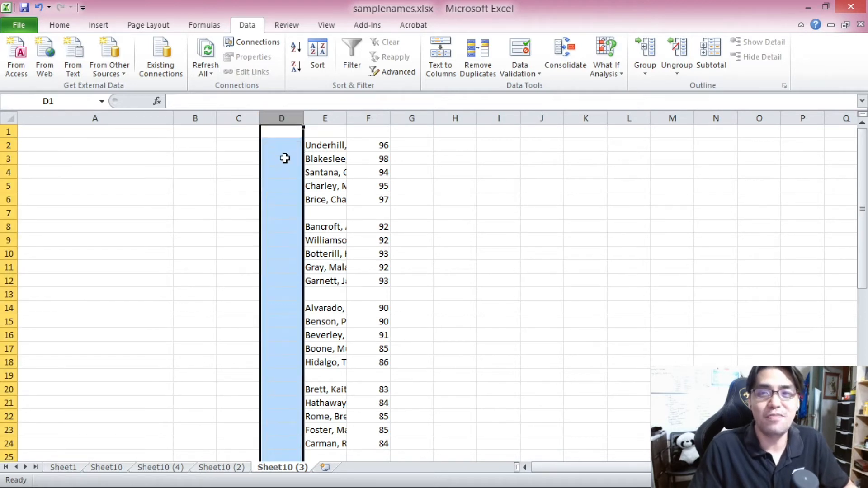
Step: Number the first group 1 through 5 down D2:D6
{"action": "left_click", "coordinate": [280, 148]}
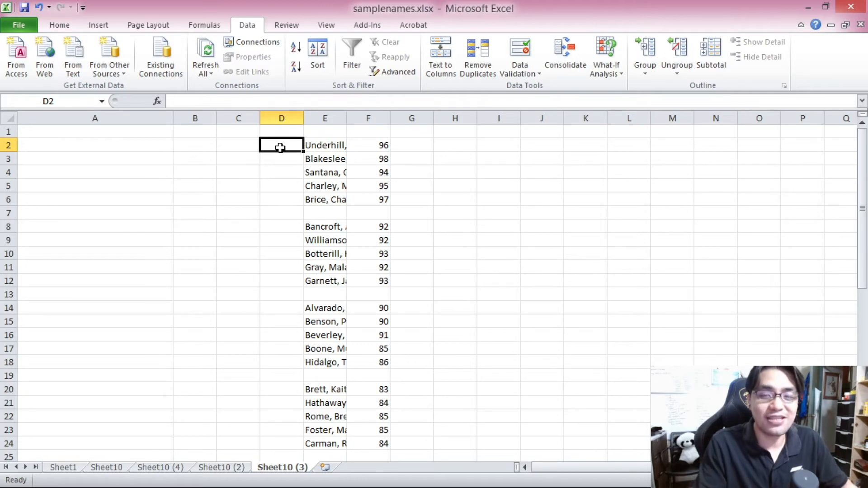
{"action": "type", "text": "1"}
{"action": "key", "text": "Return"}
{"action": "type", "text": "2"}
{"action": "key", "text": "Return"}
{"action": "type", "text": "3"}
{"action": "key", "text": "Return"}
{"action": "type", "text": "4"}
{"action": "key", "text": "Return"}
{"action": "type", "text": "5"}
{"action": "key", "text": "Return"}
Step: Copy the numbers 1 to 5 from D2:D6 and paste them beside every other group of five names
{"action": "left_click_drag", "start_coordinate": [280, 148], "coordinate": [291, 209]}
{"action": "key", "text": "ctrl+c"}
{"action": "left_click", "coordinate": [277, 227]}
{"action": "key", "text": "ctrl+v"}
{"action": "left_click", "coordinate": [279, 311]}
{"action": "key", "text": "ctrl+v"}
{"action": "scroll", "coordinate": [285, 334], "scroll_direction": "down", "scroll_amount": 1}
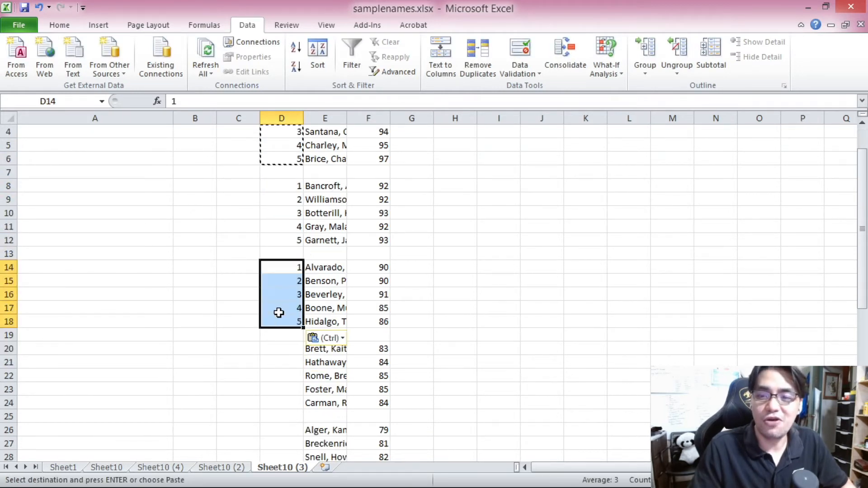
{"action": "left_click", "coordinate": [287, 345]}
{"action": "key", "text": "ctrl+v"}
{"action": "scroll", "coordinate": [287, 339], "scroll_direction": "down", "scroll_amount": 2}
{"action": "left_click", "coordinate": [291, 349]}
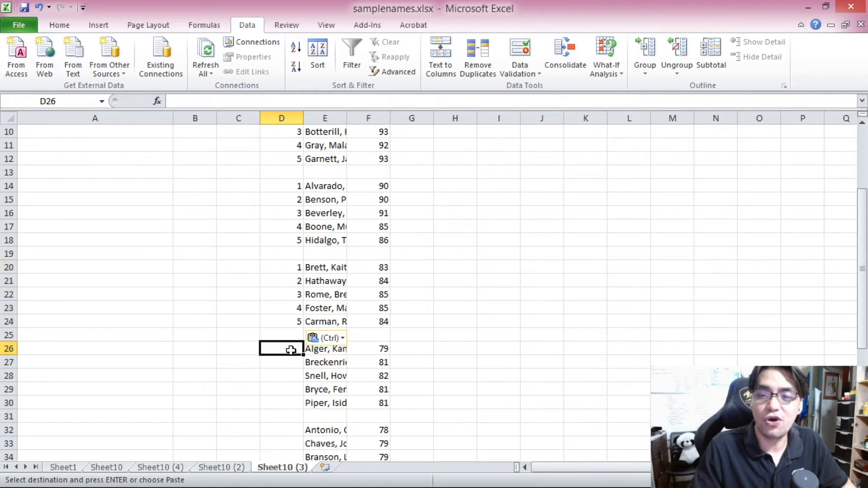
{"action": "key", "text": "ctrl+v"}
{"action": "scroll", "coordinate": [289, 349], "scroll_direction": "down", "scroll_amount": 3}
{"action": "left_click", "coordinate": [281, 305]}
{"action": "key", "text": "ctrl+v"}
{"action": "scroll", "coordinate": [289, 316], "scroll_direction": "down", "scroll_amount": 2}
{"action": "left_click", "coordinate": [287, 305]}
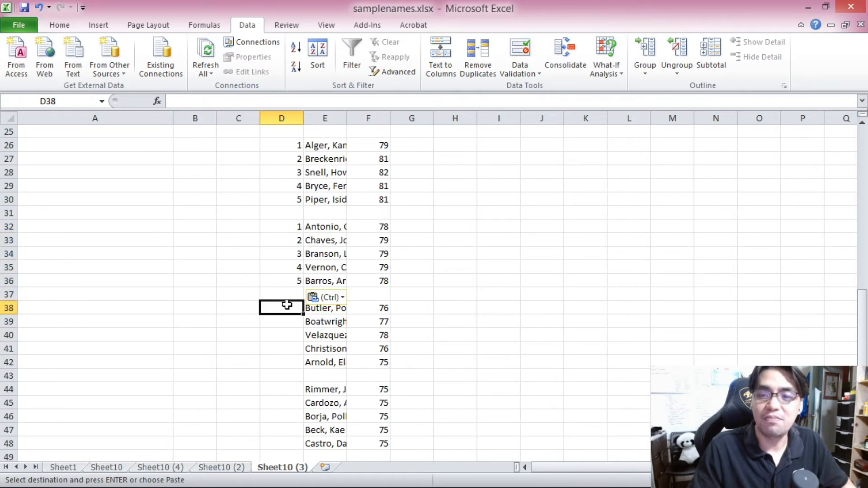
{"action": "key", "text": "ctrl+v"}
{"action": "scroll", "coordinate": [291, 334], "scroll_direction": "down", "scroll_amount": 2}
{"action": "left_click", "coordinate": [286, 308]}
{"action": "key", "text": "ctrl+v"}
Step: Review the numbered groups across the sheet
{"action": "left_click_drag", "start_coordinate": [325, 227], "coordinate": [330, 280]}
{"action": "scroll", "coordinate": [332, 280], "scroll_direction": "up", "scroll_amount": 6}
{"action": "scroll", "coordinate": [330, 280], "scroll_direction": "up", "scroll_amount": 4}
{"action": "scroll", "coordinate": [331, 280], "scroll_direction": "down", "scroll_amount": 8}
{"action": "key", "text": "Escape"}
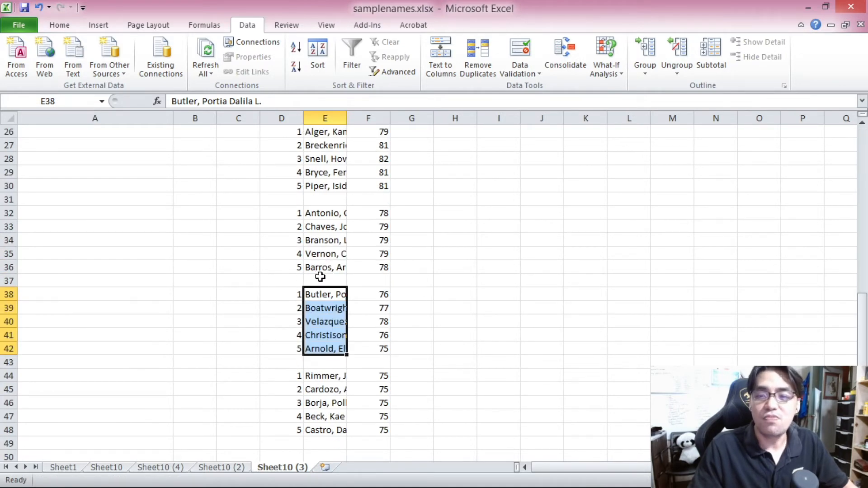
{"action": "scroll", "coordinate": [319, 276], "scroll_direction": "up", "scroll_amount": 8}
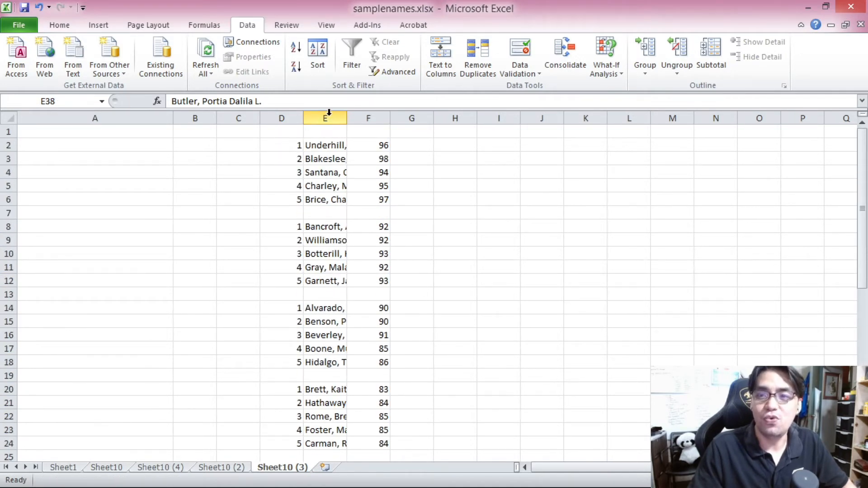
{"action": "left_click", "coordinate": [287, 145]}
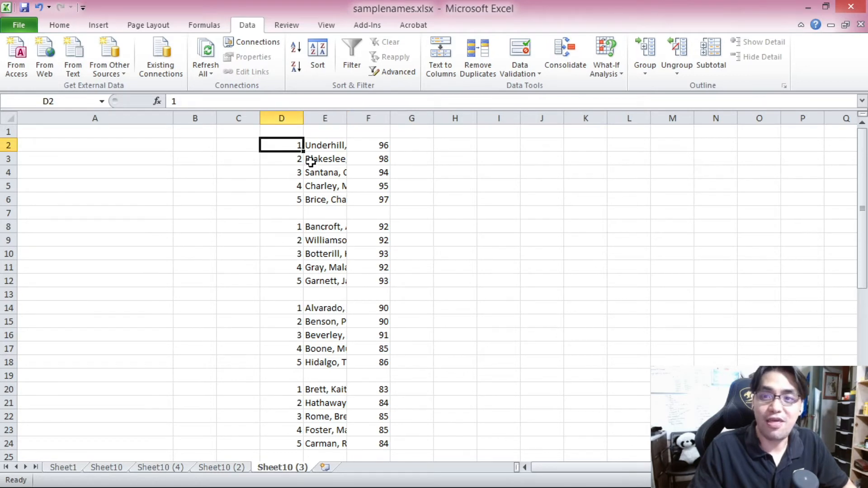
{"action": "left_click", "coordinate": [285, 118]}
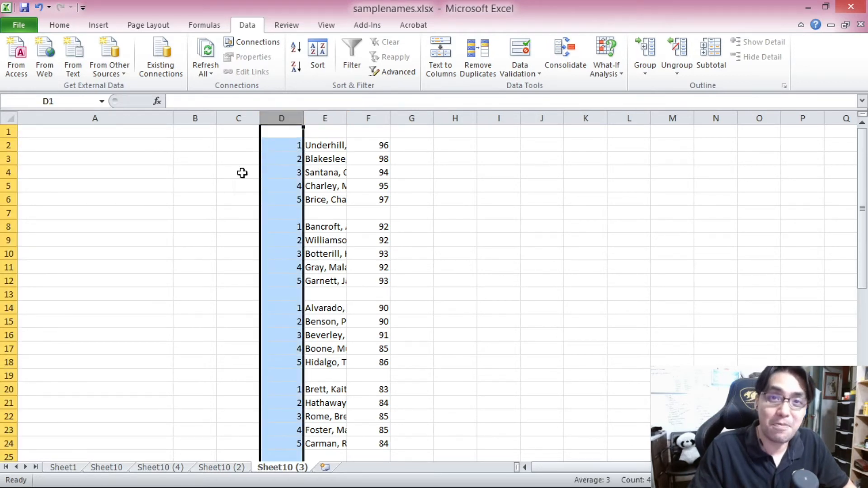
{"action": "left_click", "coordinate": [293, 149]}
{"action": "scroll", "coordinate": [311, 159], "scroll_direction": "down", "scroll_amount": 11}
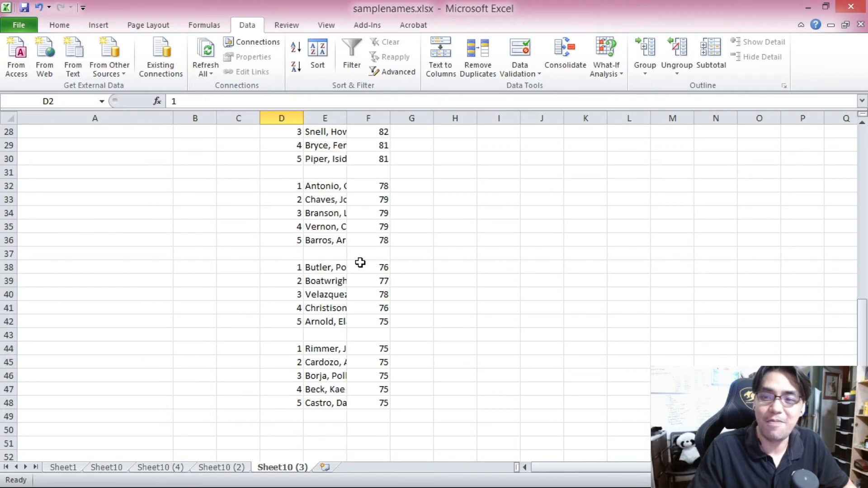
{"action": "scroll", "coordinate": [357, 285], "scroll_direction": "up", "scroll_amount": 11}
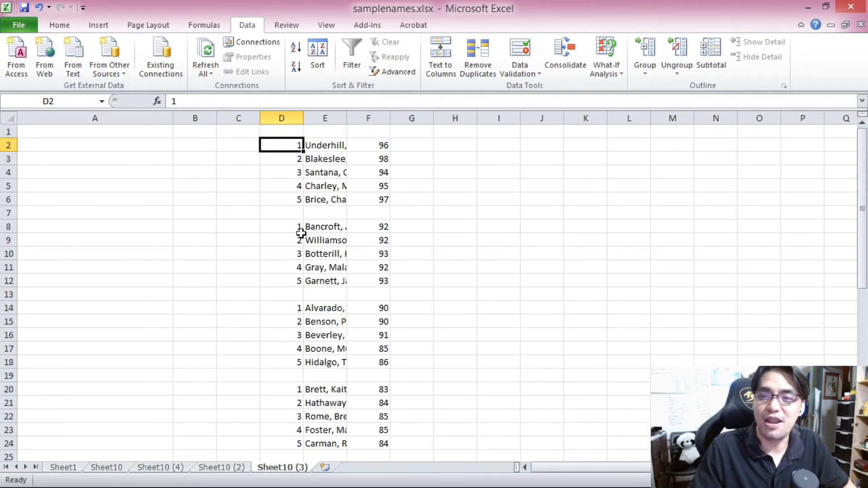
{"action": "left_click_drag", "start_coordinate": [282, 205], "coordinate": [368, 213]}
{"action": "left_click_drag", "start_coordinate": [298, 294], "coordinate": [367, 296]}
{"action": "scroll", "coordinate": [307, 310], "scroll_direction": "down", "scroll_amount": 2}
{"action": "left_click_drag", "start_coordinate": [280, 294], "coordinate": [355, 292]}
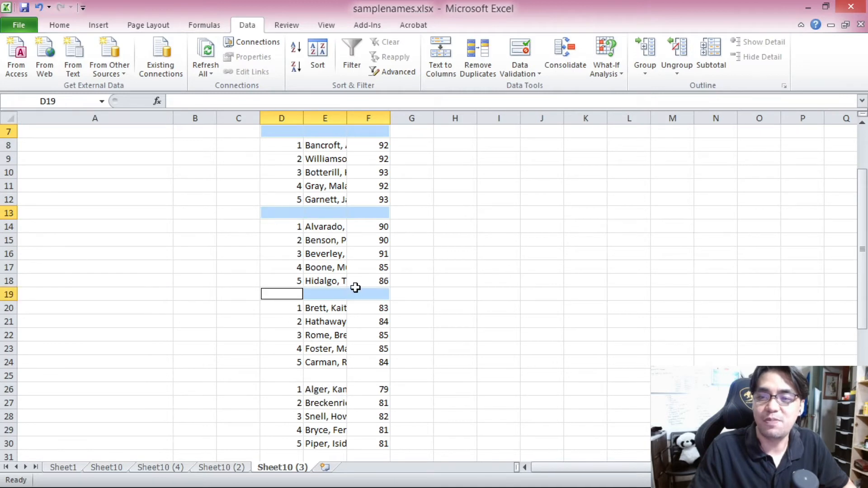
Step: Sort the whole list D2:F48 ascending by the group numbers in column D
{"action": "scroll", "coordinate": [355, 289], "scroll_direction": "up", "scroll_amount": 2}
{"action": "left_click", "coordinate": [290, 142]}
{"action": "scroll", "coordinate": [371, 301], "scroll_direction": "down", "scroll_amount": 12}
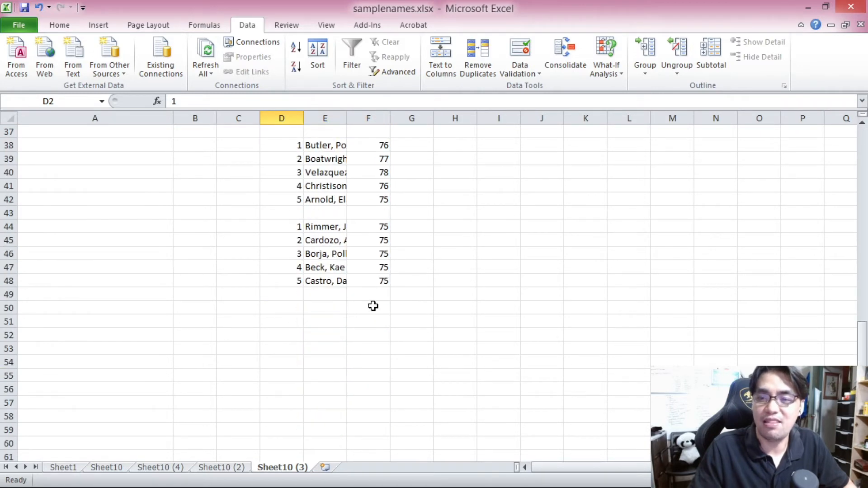
{"action": "left_click", "coordinate": [379, 283], "text": "shift"}
{"action": "scroll", "coordinate": [385, 285], "scroll_direction": "up", "scroll_amount": 12}
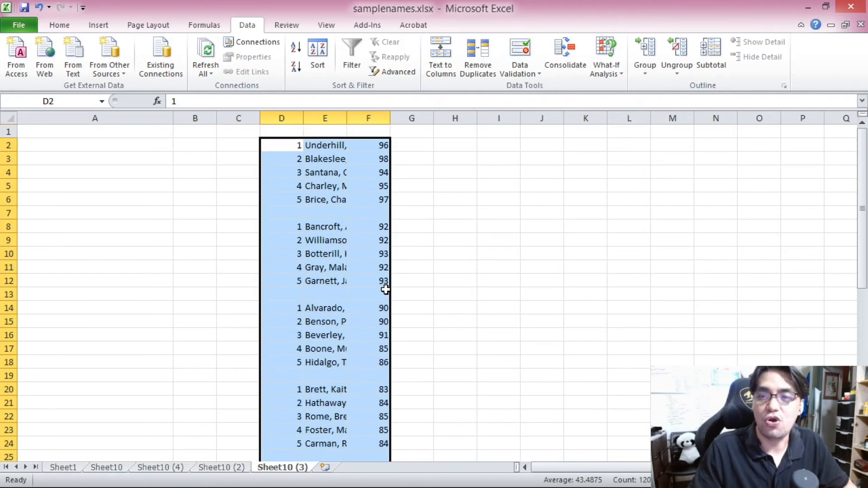
{"action": "left_click", "coordinate": [295, 49]}
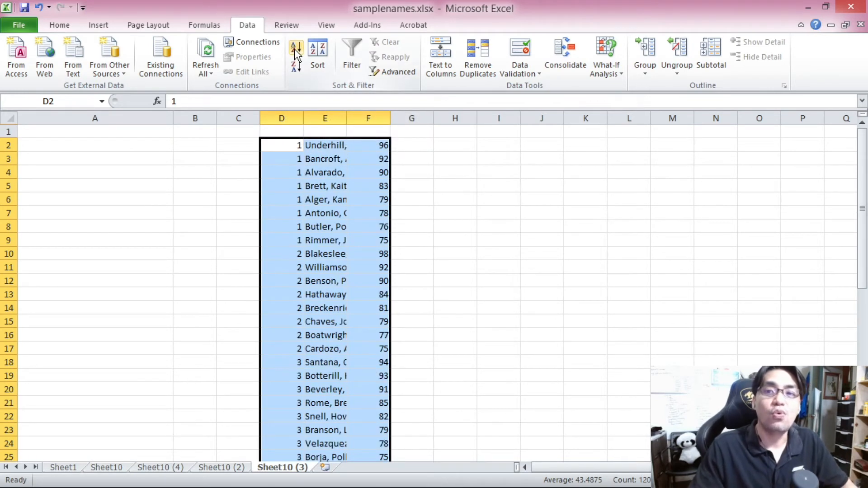
Step: Examine the sorted list, reviewing the eight names numbered 1 and the following tiers
{"action": "left_click_drag", "start_coordinate": [285, 144], "coordinate": [360, 240]}
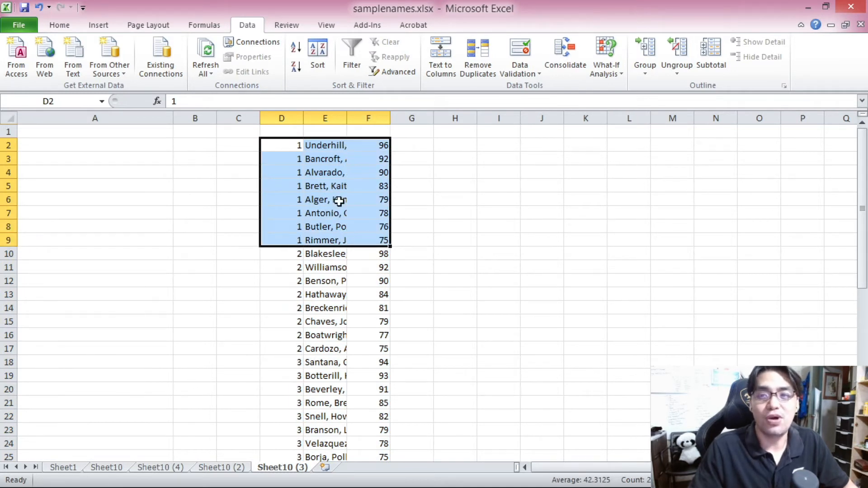
{"action": "left_click_drag", "start_coordinate": [312, 145], "coordinate": [350, 169]}
{"action": "left_click_drag", "start_coordinate": [296, 144], "coordinate": [281, 156]}
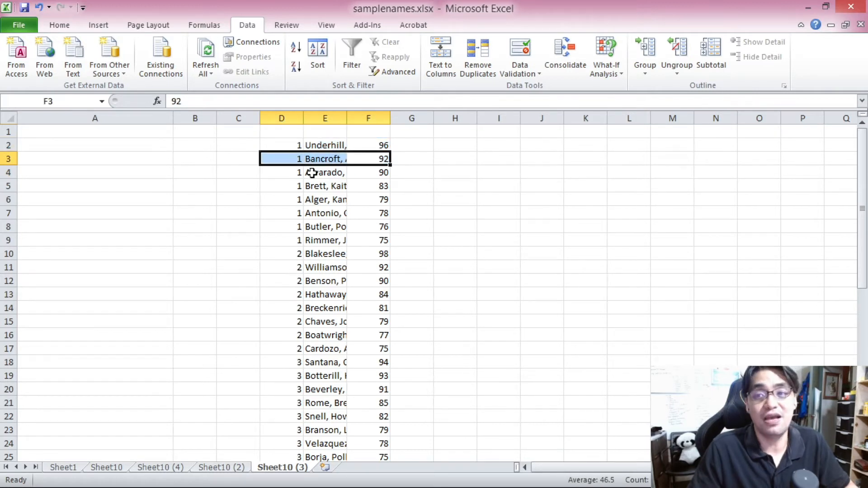
{"action": "left_click", "coordinate": [369, 145]}
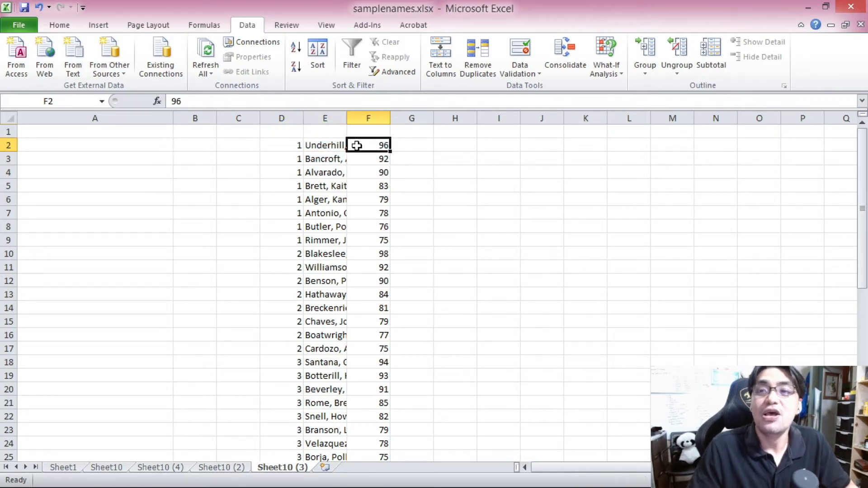
{"action": "left_click", "coordinate": [298, 146]}
{"action": "scroll", "coordinate": [344, 235], "scroll_direction": "down", "scroll_amount": 8}
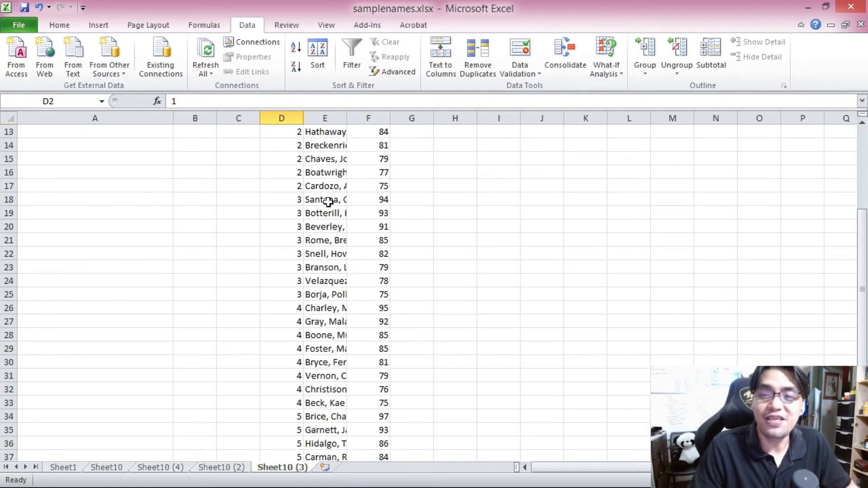
{"action": "key", "text": "ctrl+a"}
{"action": "left_click", "coordinate": [320, 253]}
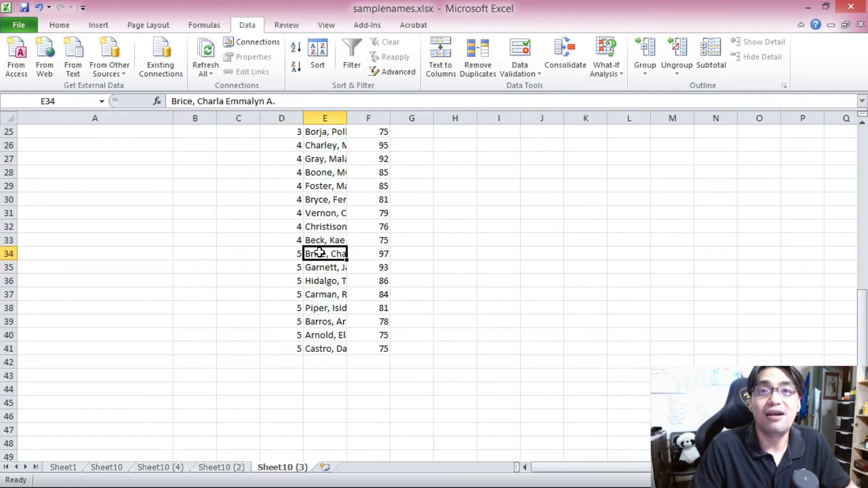
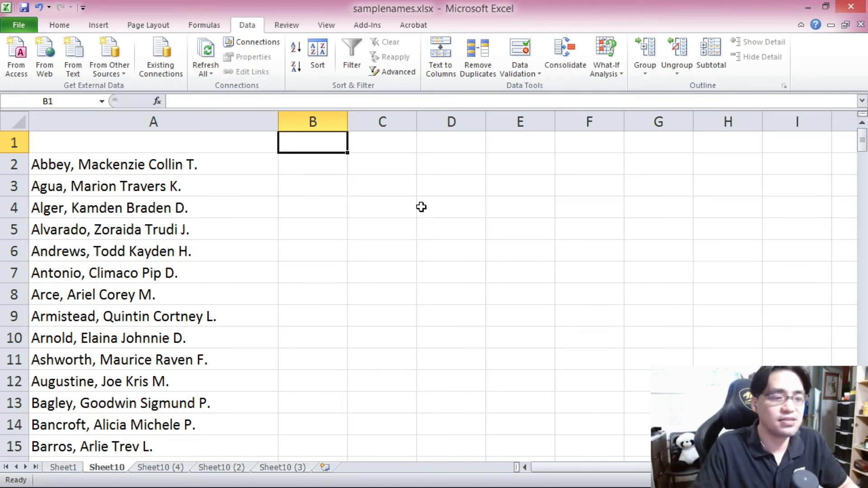
Step: Put the formula text '=(RAND()*(b-a))+a as a label in B1 and widen column B
{"action": "left_click", "coordinate": [330, 164]}
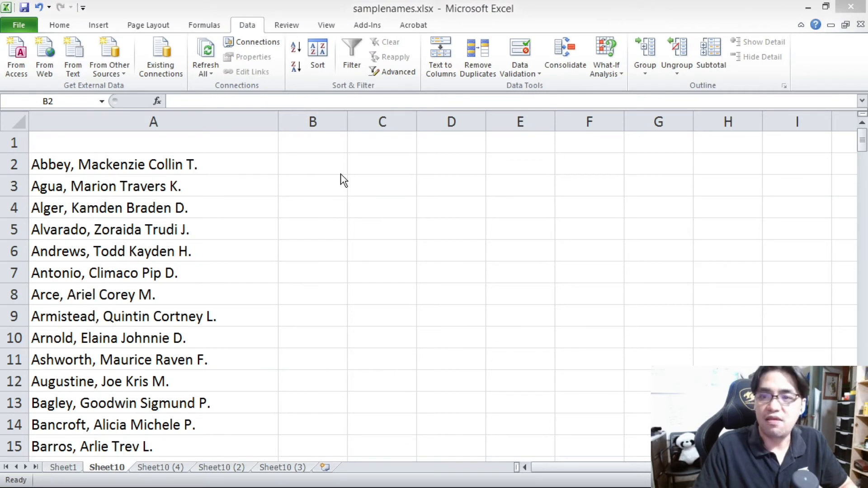
{"action": "left_click", "coordinate": [316, 144]}
{"action": "type", "text": "'"}
{"action": "type", "text": "=(RAND()*(b-a))+a"}
{"action": "key", "text": "Return"}
{"action": "left_click_drag", "start_coordinate": [348, 122], "coordinate": [551, 119]}
{"action": "left_click", "coordinate": [362, 185]}
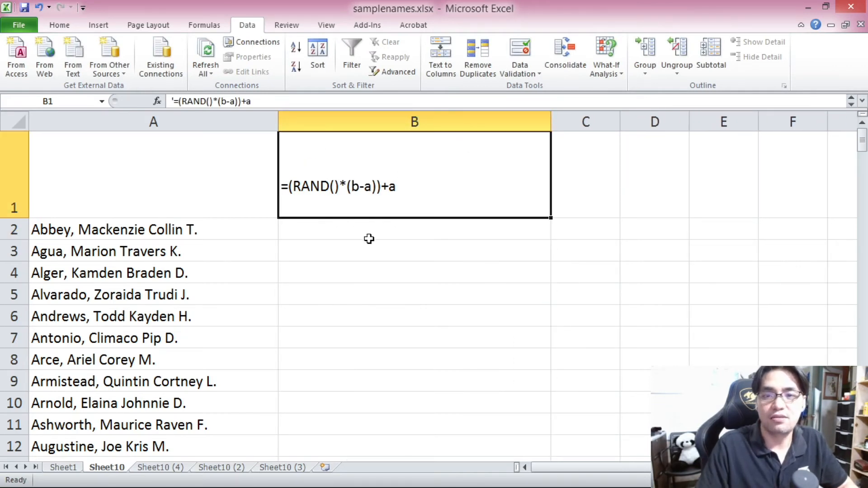
Step: Enter the formula =(RAND()*(95-70))+70 in B2 to generate a random score between 70 and 95
{"action": "left_click", "coordinate": [354, 231]}
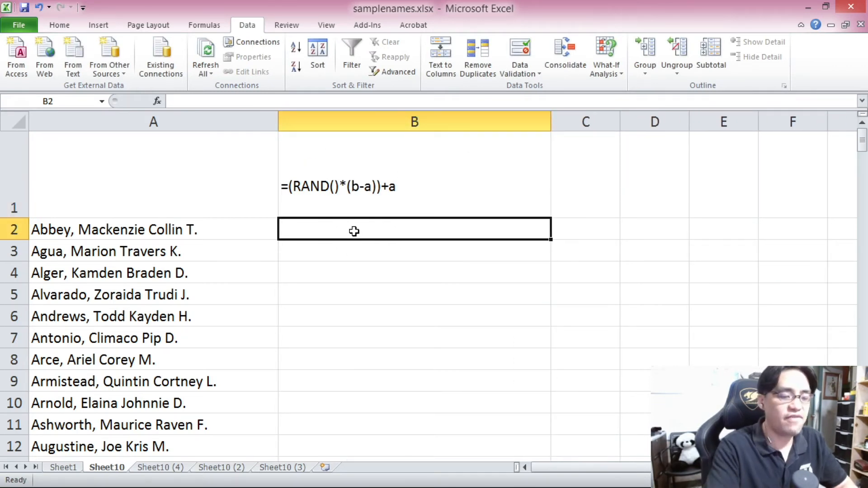
{"action": "type", "text": "=("}
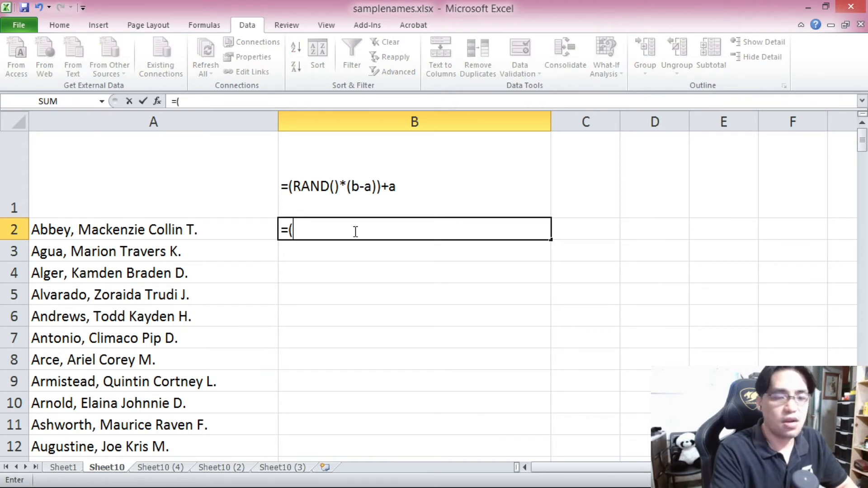
{"action": "type", "text": "RAND()"}
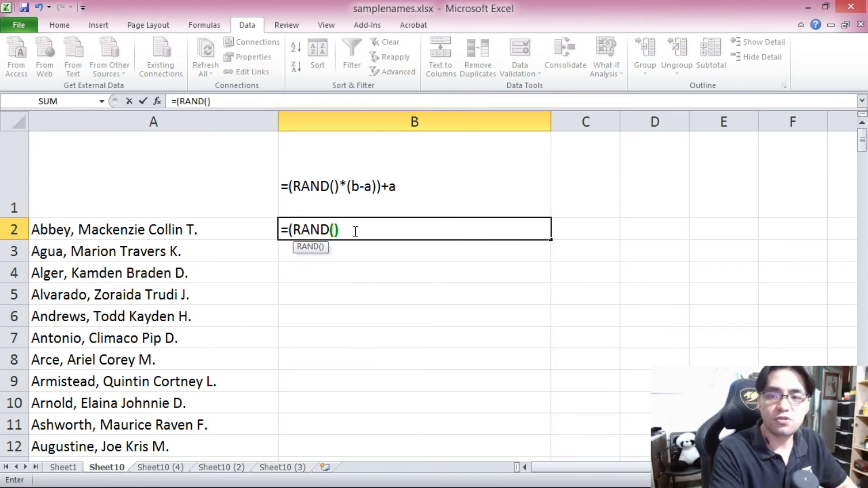
{"action": "type", "text": "*"}
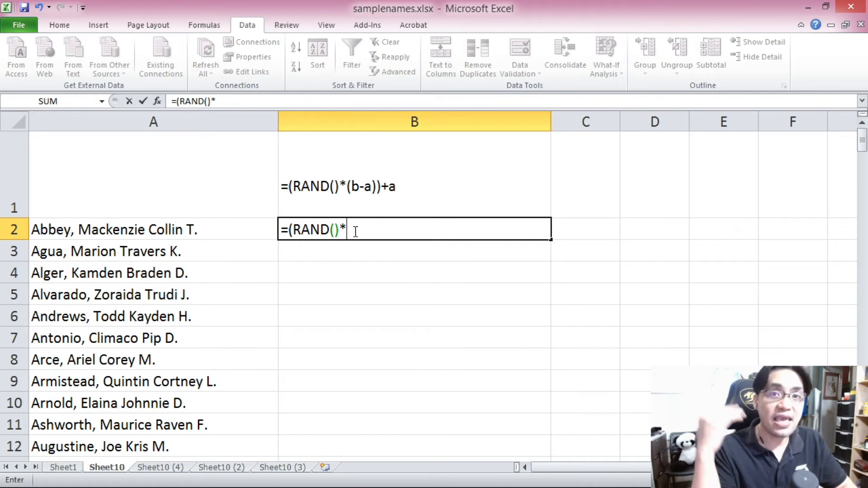
{"action": "type", "text": "("}
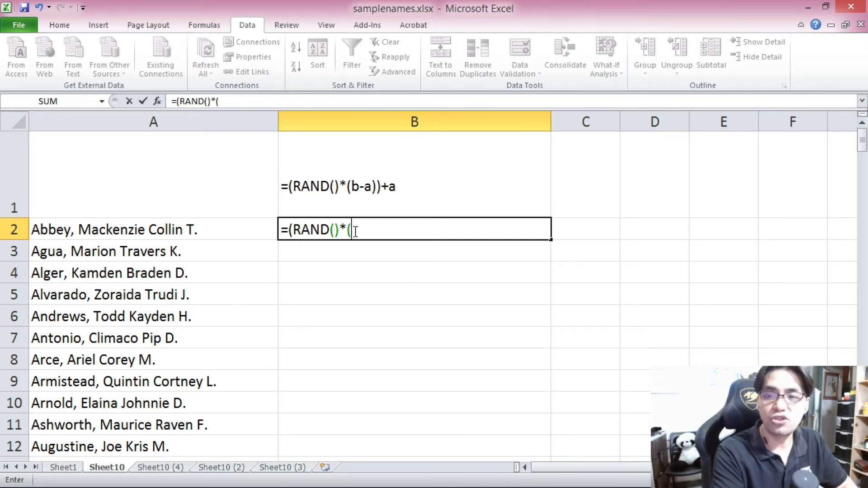
{"action": "type", "text": "95"}
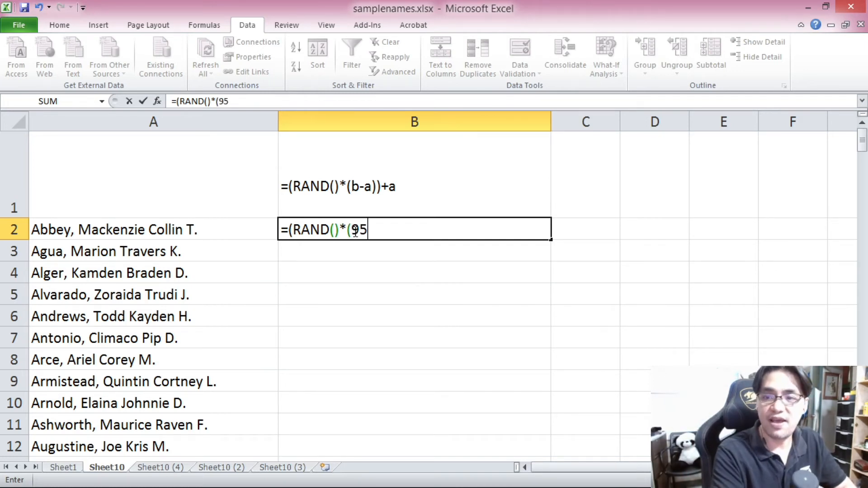
{"action": "type", "text": "-70))"}
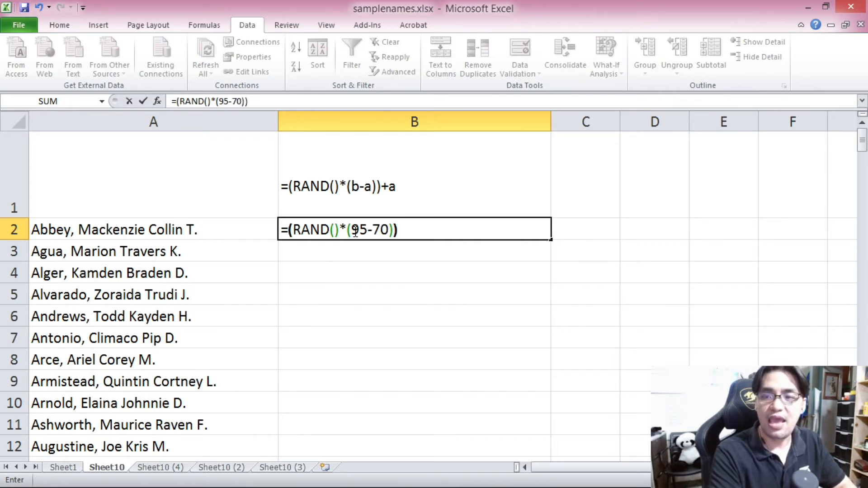
{"action": "type", "text": "+"}
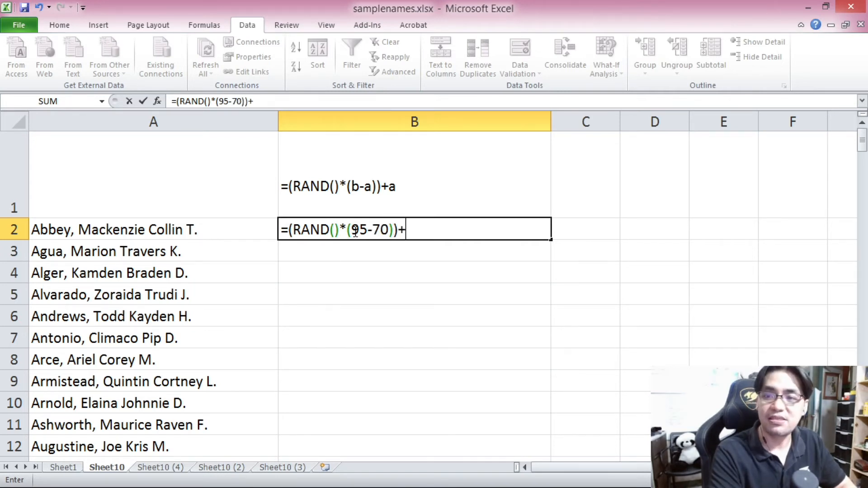
{"action": "type", "text": "70"}
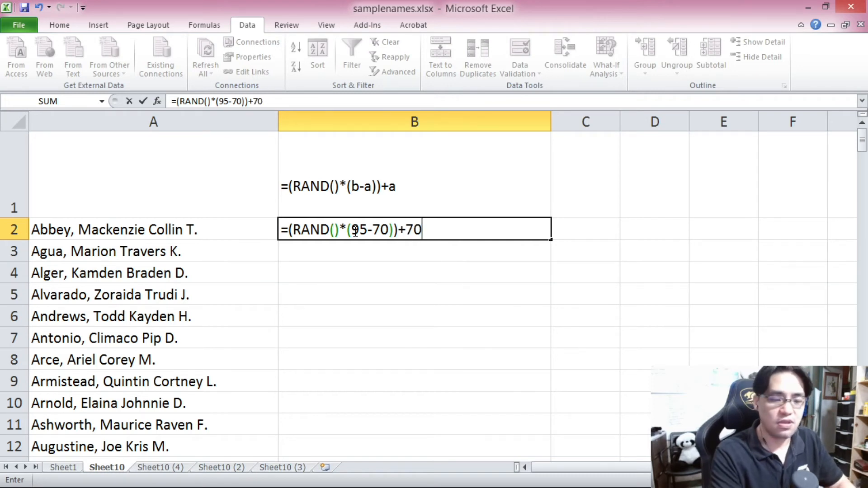
{"action": "key", "text": "Return"}
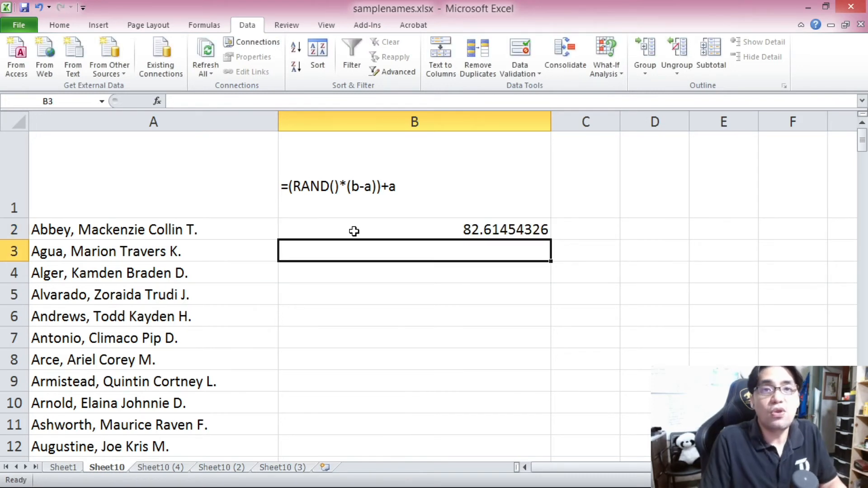
Step: Copy the random-score formula from B2 down through B201 beside every name
{"action": "left_click", "coordinate": [354, 231]}
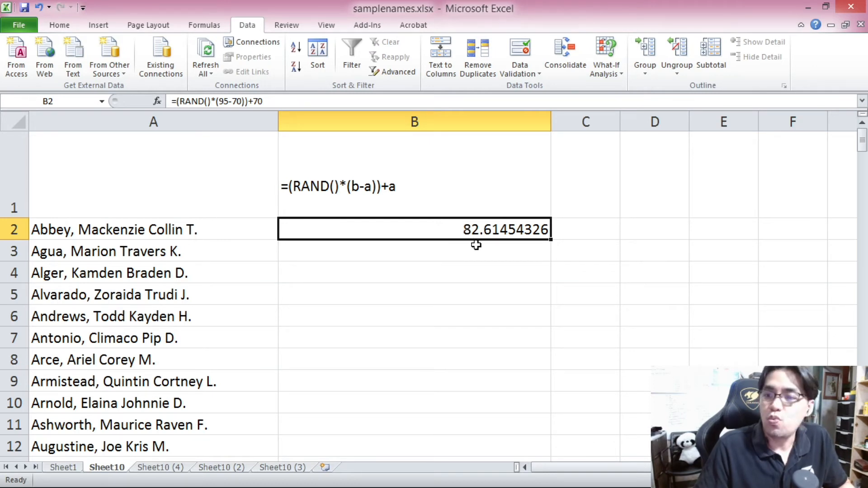
{"action": "key", "text": "ctrl+c"}
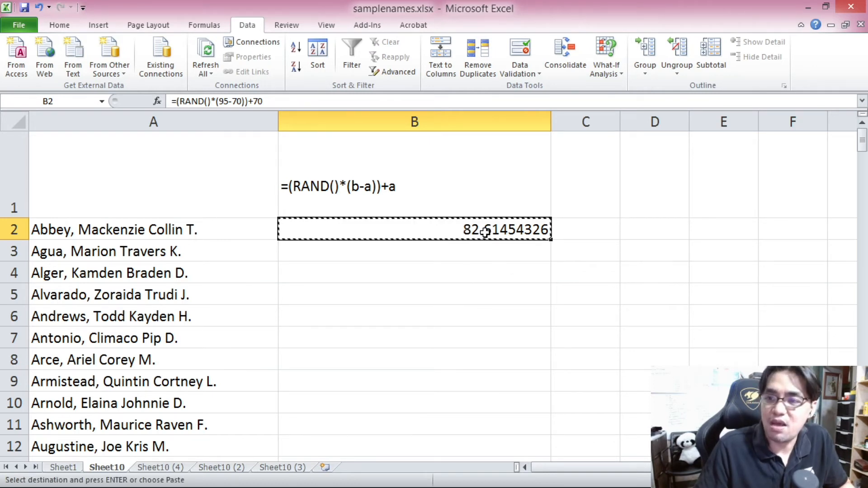
{"action": "left_click_drag", "start_coordinate": [855, 140], "coordinate": [854, 145]}
{"action": "left_click", "coordinate": [355, 452], "text": "shift"}
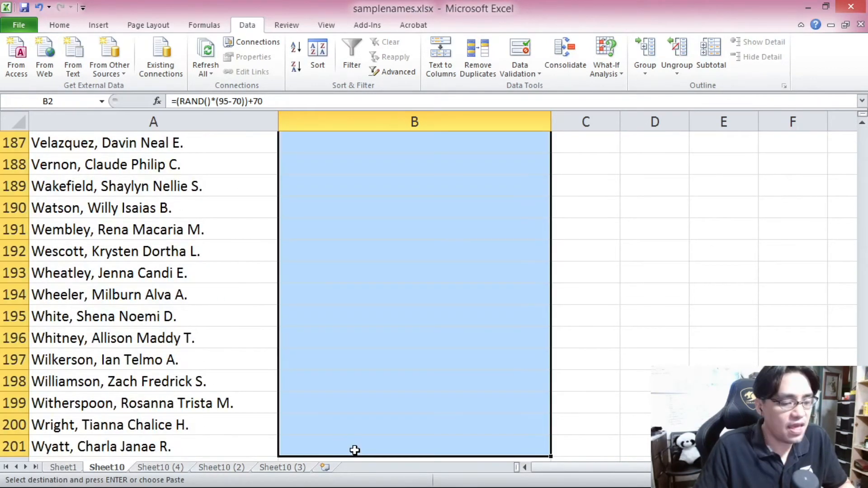
{"action": "key", "text": "ctrl+v"}
Step: Number cells D2 to D6 with 1, 2, 3, 4 and 5
{"action": "mouse_move", "coordinate": [863, 142]}
{"action": "left_mouse_down"}
{"action": "mouse_move", "coordinate": [863, 434]}
{"action": "mouse_move", "coordinate": [862, 141]}
{"action": "left_mouse_up"}
{"action": "left_click", "coordinate": [606, 230]}
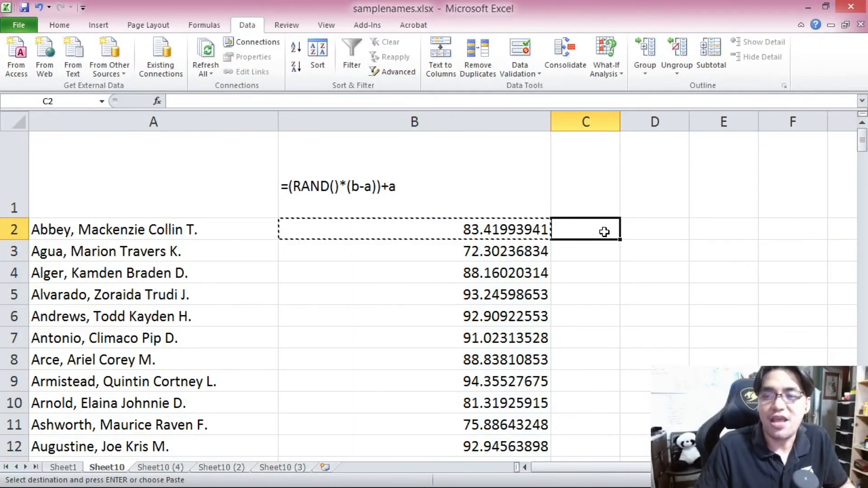
{"action": "left_click", "coordinate": [655, 227]}
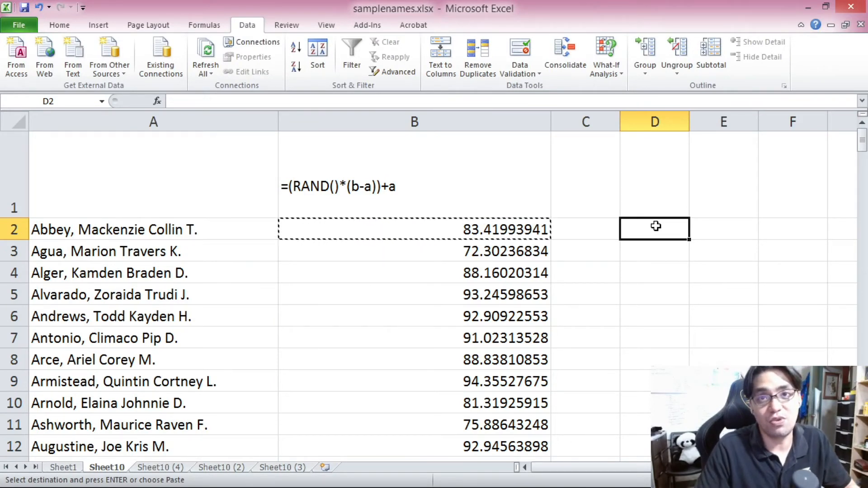
{"action": "type", "text": "1"}
{"action": "key", "text": "Return"}
{"action": "type", "text": "2"}
{"action": "key", "text": "Return"}
{"action": "type", "text": "3"}
{"action": "key", "text": "Return"}
{"action": "type", "text": "4"}
{"action": "key", "text": "Return"}
{"action": "type", "text": "5"}
{"action": "key", "text": "Return"}
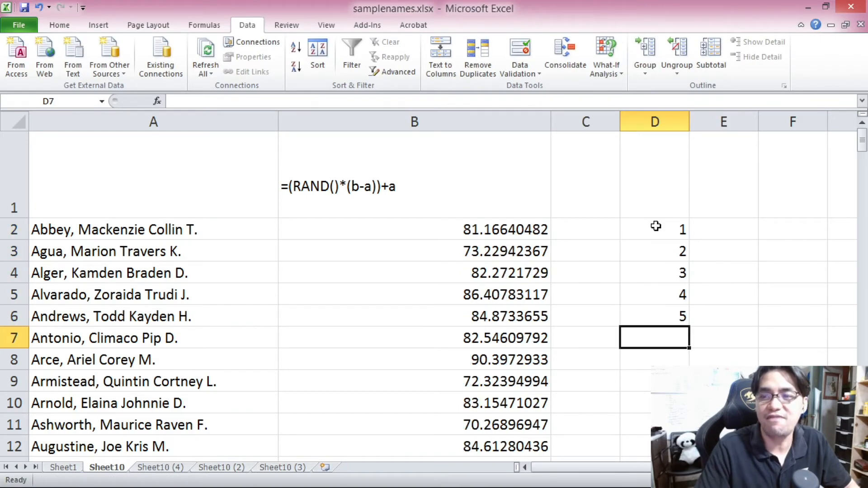
Step: Freeze the random scores in B2:B201 by pasting them back over themselves as values
{"action": "left_click", "coordinate": [485, 232]}
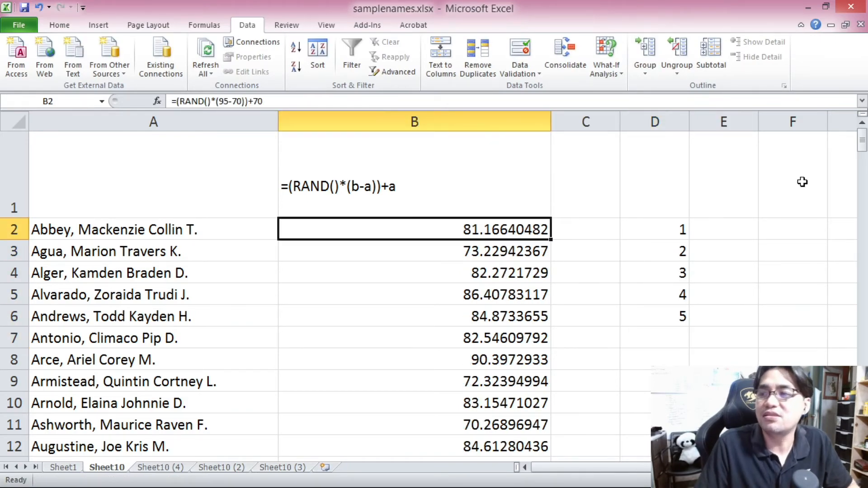
{"action": "left_click_drag", "start_coordinate": [863, 144], "coordinate": [864, 446]}
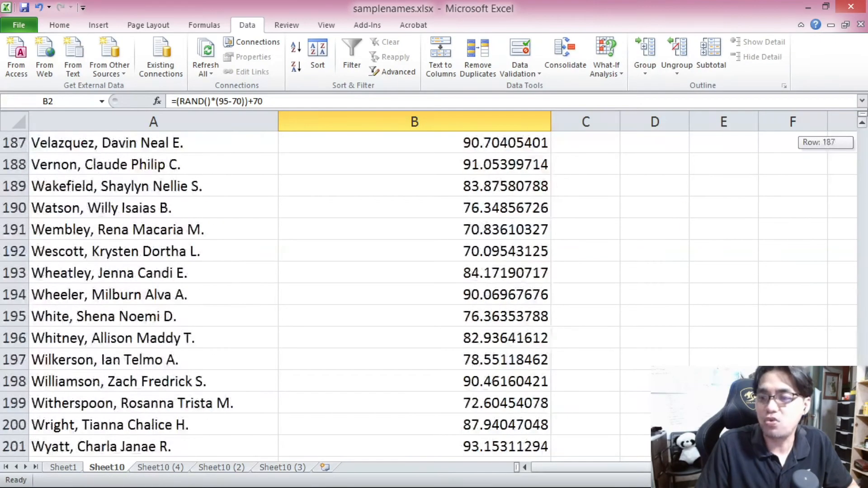
{"action": "left_click", "coordinate": [481, 448], "text": "shift"}
{"action": "key", "text": "ctrl+c"}
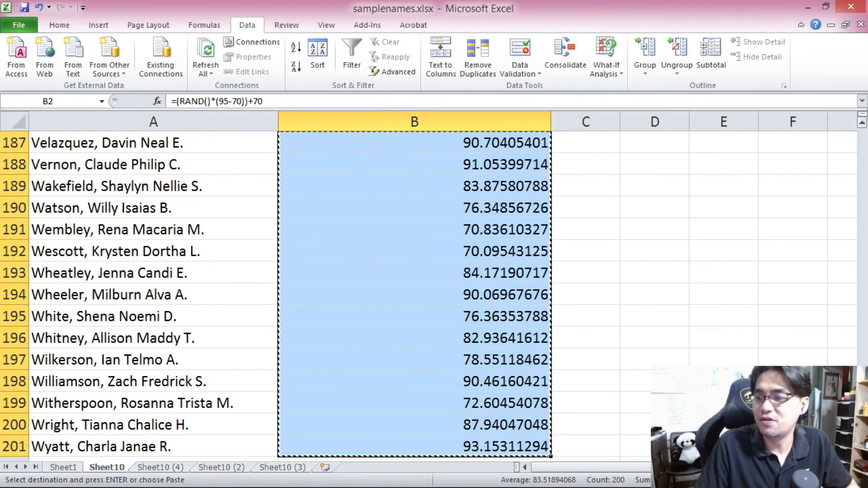
{"action": "key", "text": "ctrl+BackSpace"}
{"action": "right_click", "coordinate": [422, 229]}
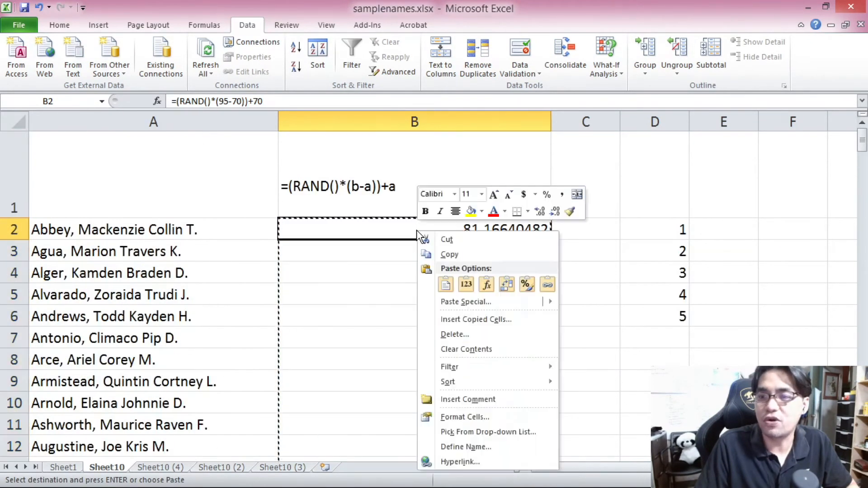
{"action": "left_click", "coordinate": [466, 282]}
Step: Insert two narrow blank columns before the formula label column, shifting the label to column D
{"action": "left_click", "coordinate": [390, 242]}
{"action": "left_click", "coordinate": [388, 228]}
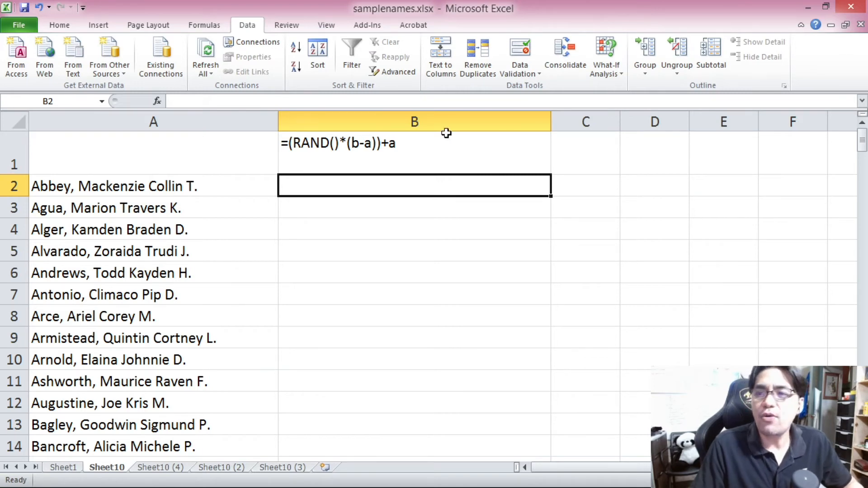
{"action": "right_click", "coordinate": [446, 120]}
{"action": "left_click", "coordinate": [433, 117]}
{"action": "right_click", "coordinate": [433, 117]}
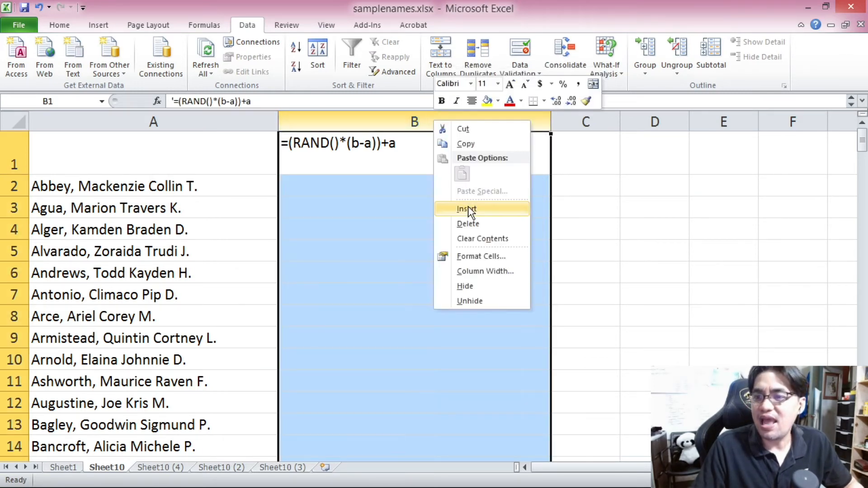
{"action": "left_click", "coordinate": [469, 208]}
{"action": "left_click_drag", "start_coordinate": [527, 121], "coordinate": [345, 130]}
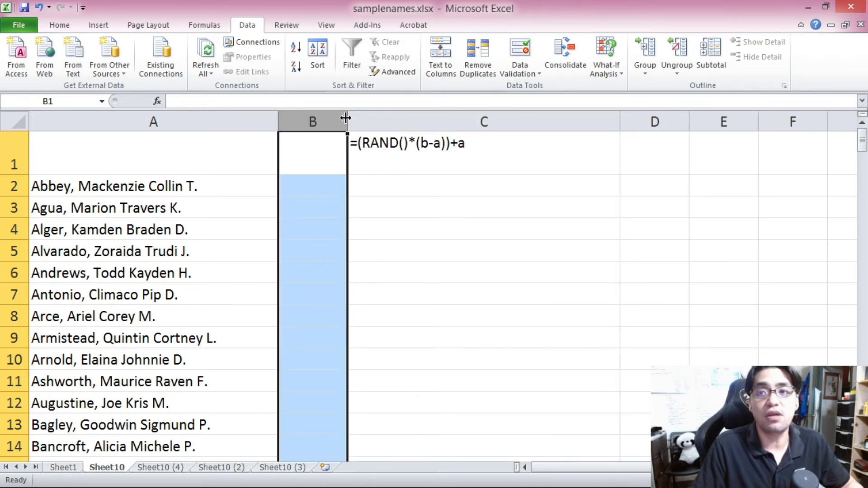
{"action": "left_click", "coordinate": [357, 122]}
{"action": "right_click", "coordinate": [361, 121]}
{"action": "left_click", "coordinate": [414, 206]}
{"action": "left_click", "coordinate": [383, 187]}
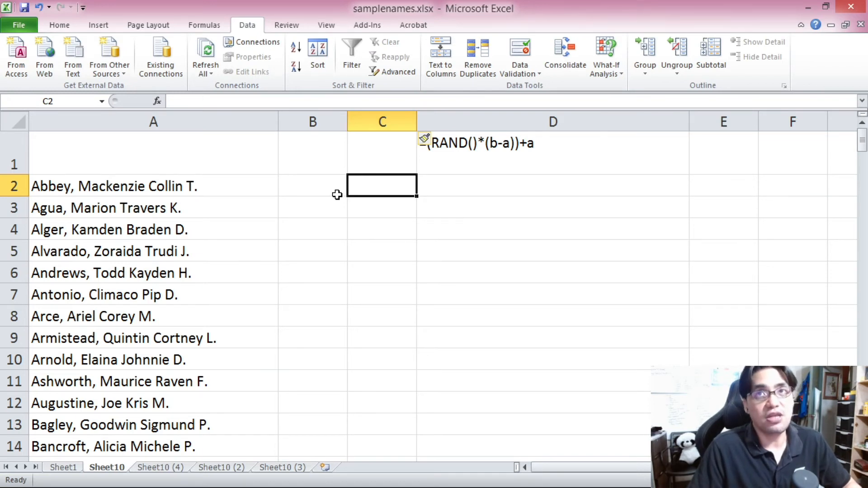
Step: Enter 74 in B2 and 70 in C2, then fill both values down through row 51
{"action": "left_click", "coordinate": [337, 194]}
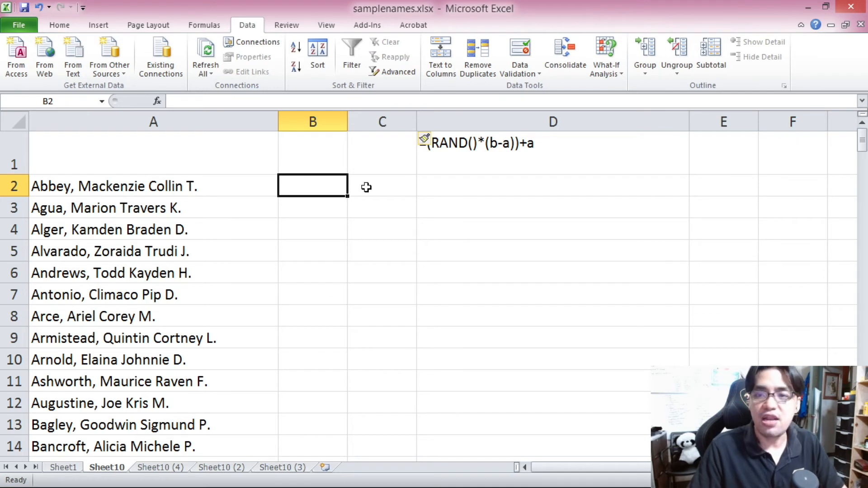
{"action": "type", "text": "74"}
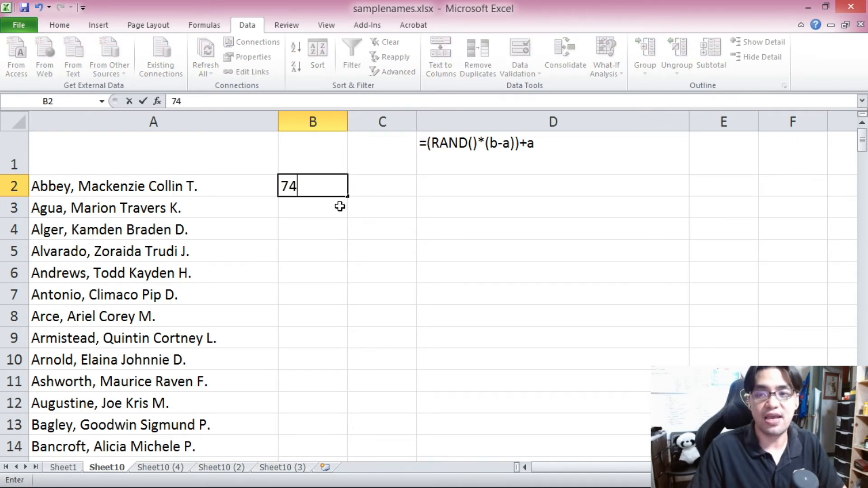
{"action": "left_click", "coordinate": [373, 190]}
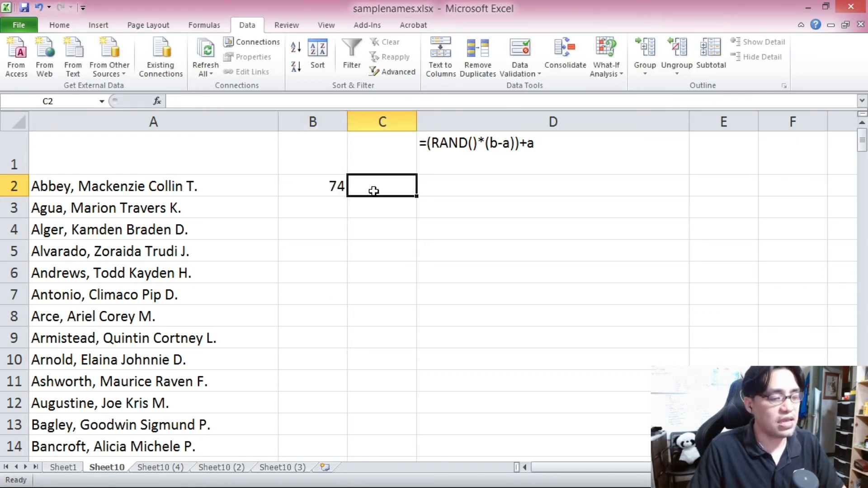
{"action": "type", "text": "70"}
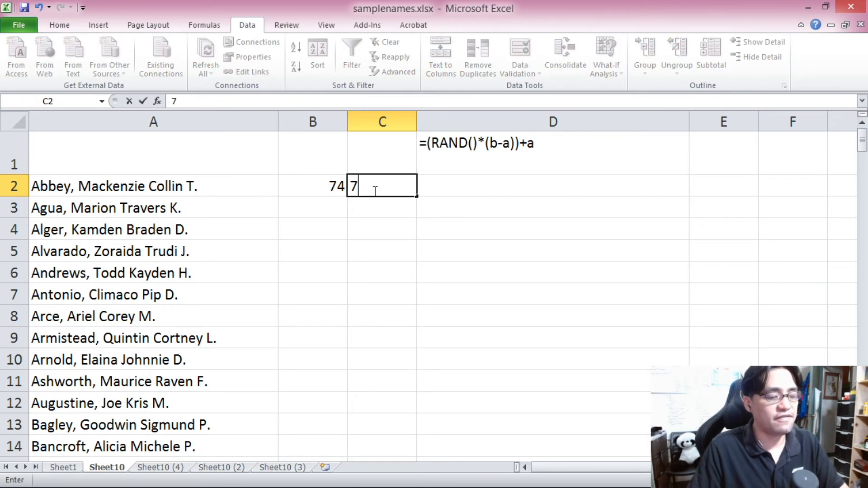
{"action": "left_click", "coordinate": [344, 253]}
{"action": "left_click", "coordinate": [339, 189]}
{"action": "left_click_drag", "start_coordinate": [338, 189], "coordinate": [381, 214]}
{"action": "key", "text": "ctrl+c"}
{"action": "key", "text": "ctrl+v"}
{"action": "scroll", "coordinate": [380, 213], "scroll_direction": "down", "scroll_amount": 3}
{"action": "scroll", "coordinate": [380, 213], "scroll_direction": "up", "scroll_amount": 3}
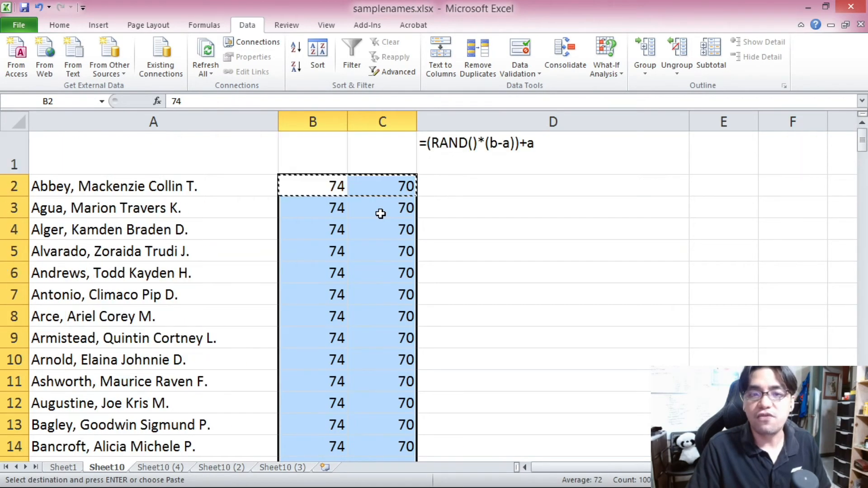
Step: Review the filled bounds in columns B and C down to row 51
{"action": "left_click", "coordinate": [320, 186]}
{"action": "scroll", "coordinate": [372, 317], "scroll_direction": "down", "scroll_amount": 17}
{"action": "scroll", "coordinate": [395, 285], "scroll_direction": "up", "scroll_amount": 3}
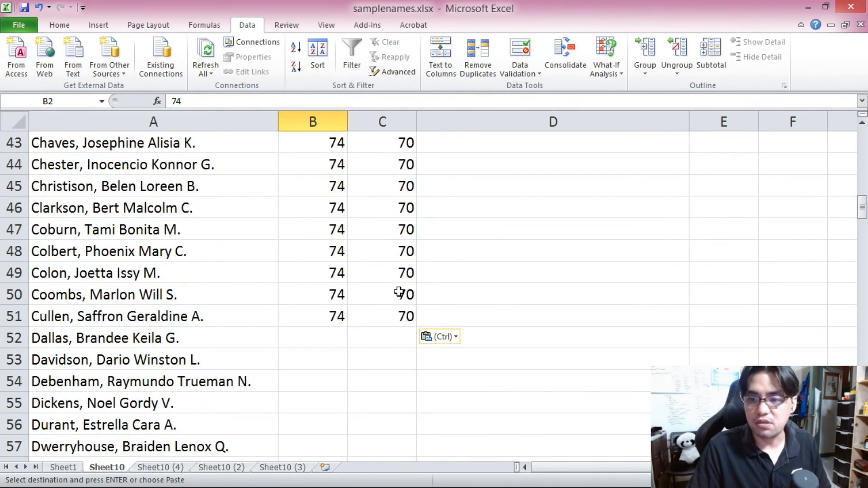
{"action": "left_click", "coordinate": [393, 320], "text": "shift"}
{"action": "scroll", "coordinate": [394, 320], "scroll_direction": "up", "scroll_amount": 9}
{"action": "scroll", "coordinate": [393, 320], "scroll_direction": "up", "scroll_amount": 5}
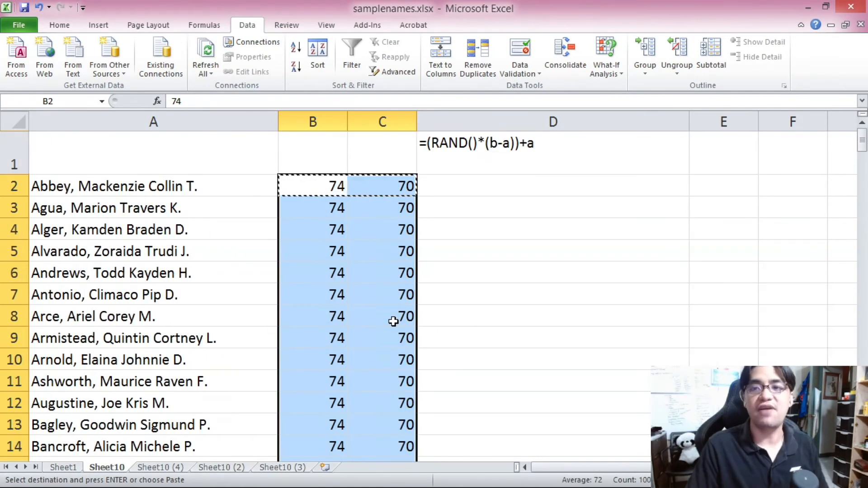
{"action": "left_click", "coordinate": [332, 188]}
{"action": "left_click", "coordinate": [379, 189]}
{"action": "scroll", "coordinate": [379, 190], "scroll_direction": "down", "scroll_amount": 16}
Step: Enter the next bounds, 95 in B52 and 90 in C52
{"action": "left_click", "coordinate": [320, 222]}
{"action": "left_click", "coordinate": [311, 204]}
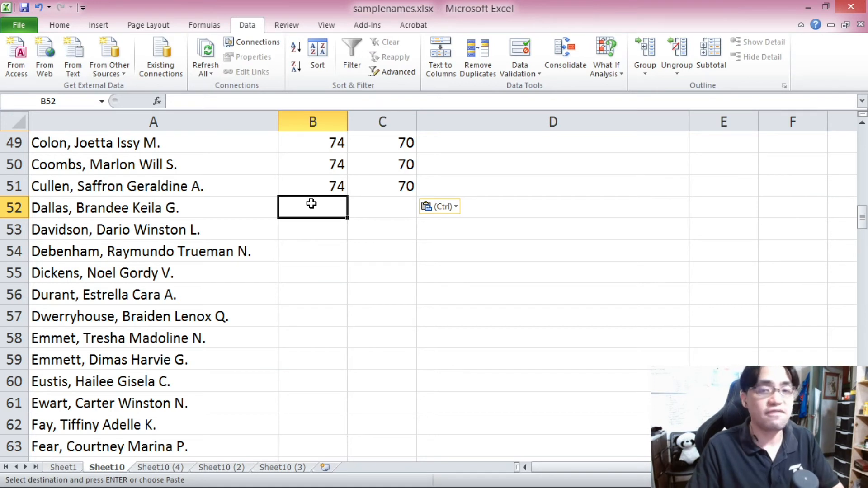
{"action": "type", "text": "95"}
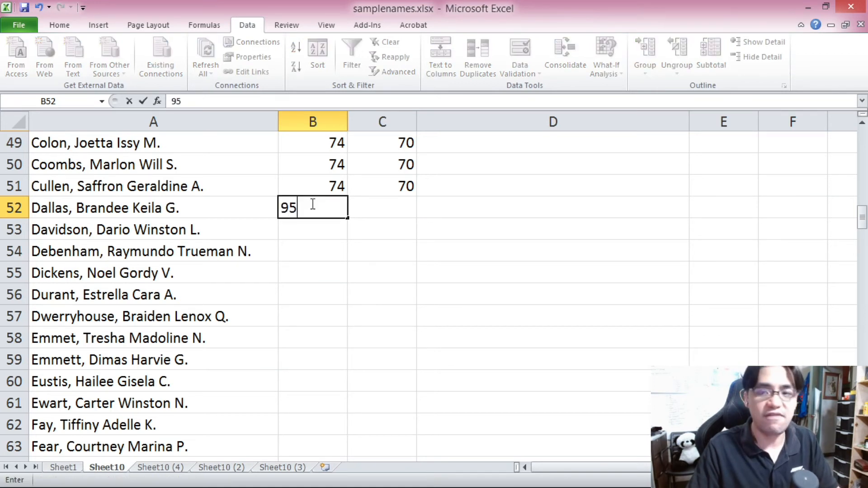
{"action": "left_click", "coordinate": [360, 205]}
{"action": "type", "text": "90"}
{"action": "left_click", "coordinate": [372, 242]}
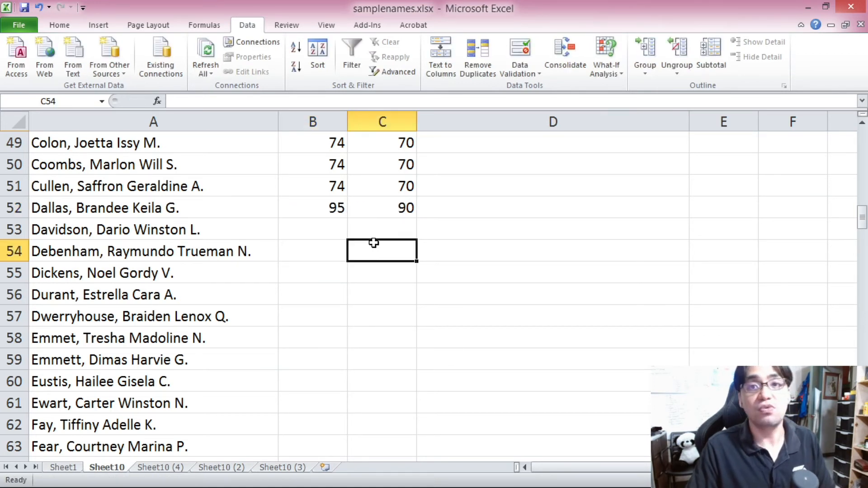
Step: Copy the 95 and 90 bounds from row 52 down columns B and C through row 101
{"action": "left_click_drag", "start_coordinate": [321, 209], "coordinate": [379, 208]}
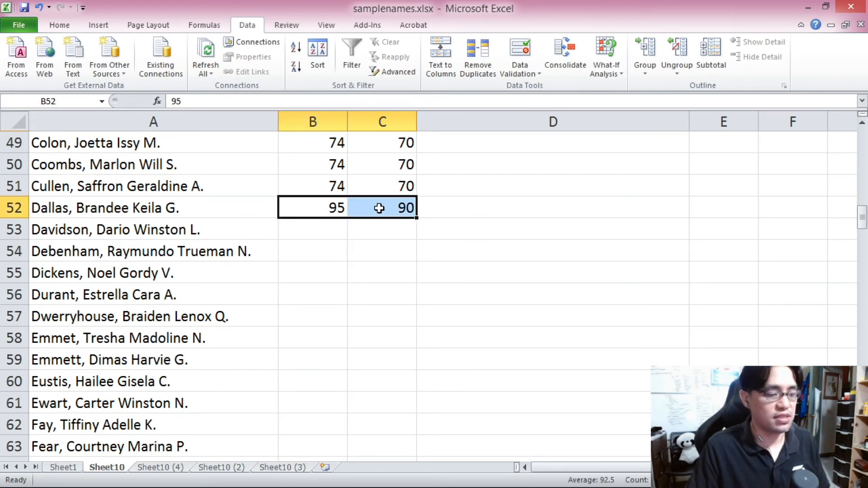
{"action": "key", "text": "ctrl+c"}
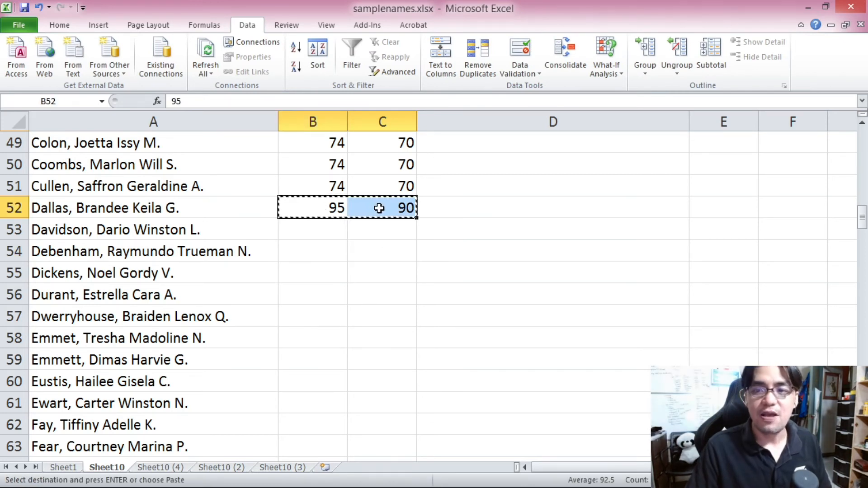
{"action": "left_click_drag", "start_coordinate": [325, 209], "coordinate": [376, 194]}
{"action": "key", "text": "ctrl+v"}
{"action": "scroll", "coordinate": [380, 239], "scroll_direction": "down", "scroll_amount": 2}
{"action": "left_click", "coordinate": [339, 164]}
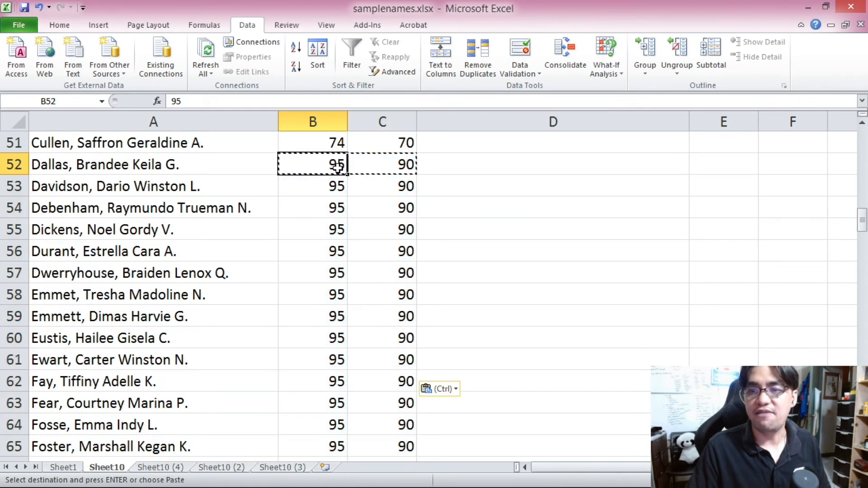
{"action": "scroll", "coordinate": [369, 212], "scroll_direction": "down", "scroll_amount": 7}
{"action": "scroll", "coordinate": [375, 235], "scroll_direction": "down", "scroll_amount": 6}
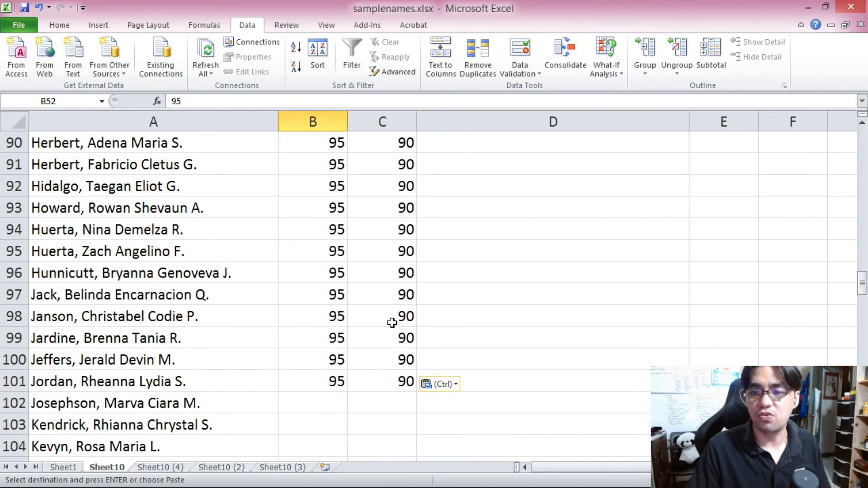
{"action": "left_click", "coordinate": [396, 380], "text": "shift"}
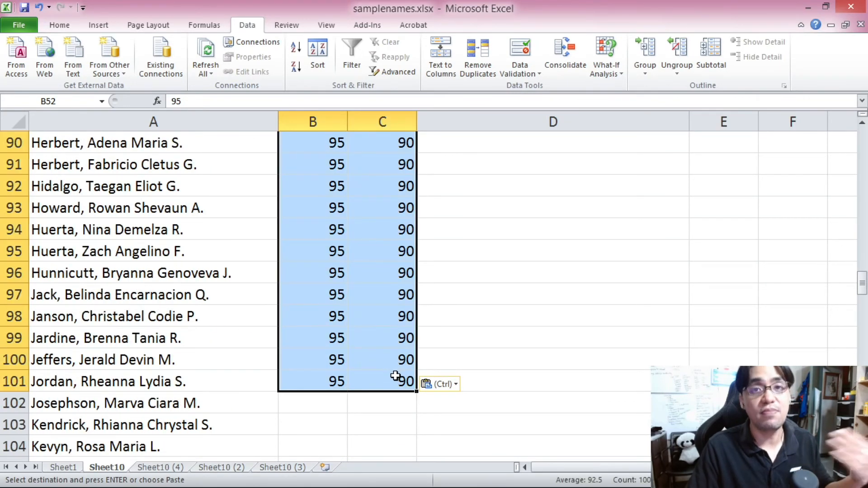
{"action": "scroll", "coordinate": [389, 362], "scroll_direction": "down", "scroll_amount": 2}
Step: Enter the third set of bounds, 89 in B102 and 75 in C102
{"action": "left_click", "coordinate": [318, 282]}
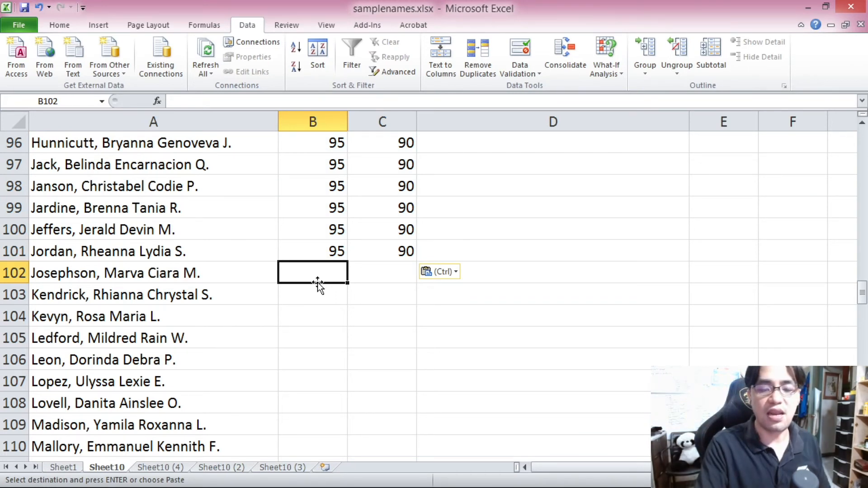
{"action": "type", "text": "89"}
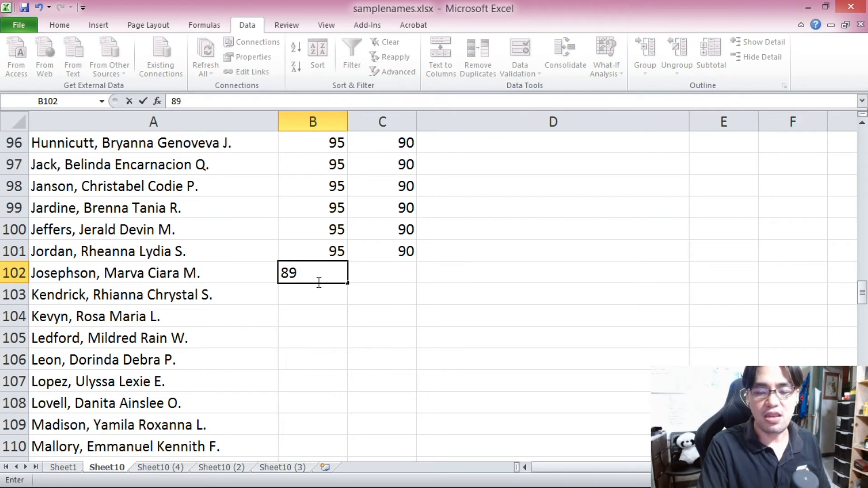
{"action": "key", "text": "Tab"}
{"action": "type", "text": "75"}
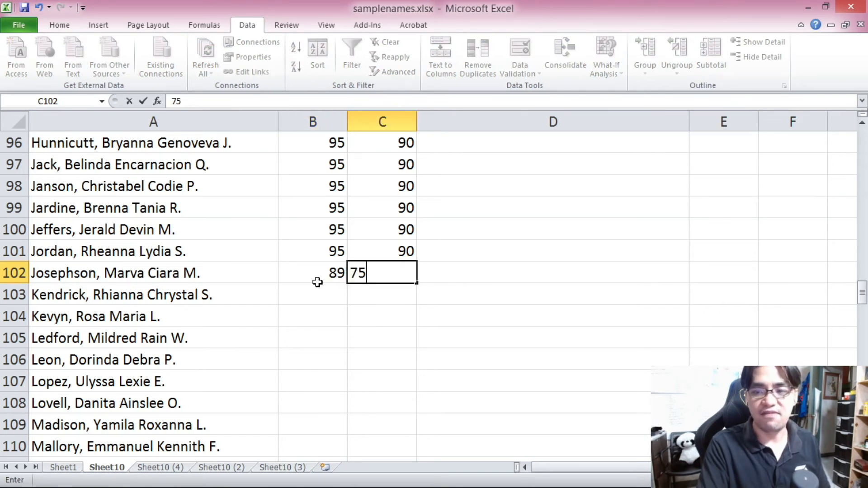
{"action": "left_click", "coordinate": [319, 283]}
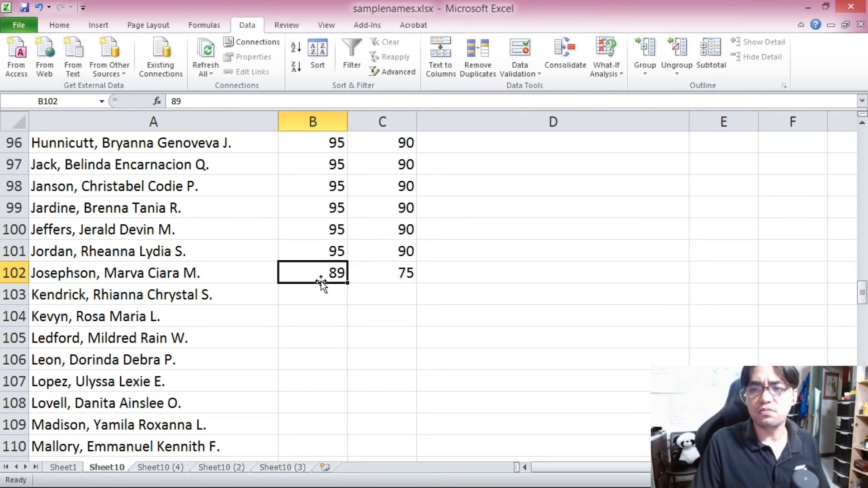
{"action": "left_click", "coordinate": [404, 272]}
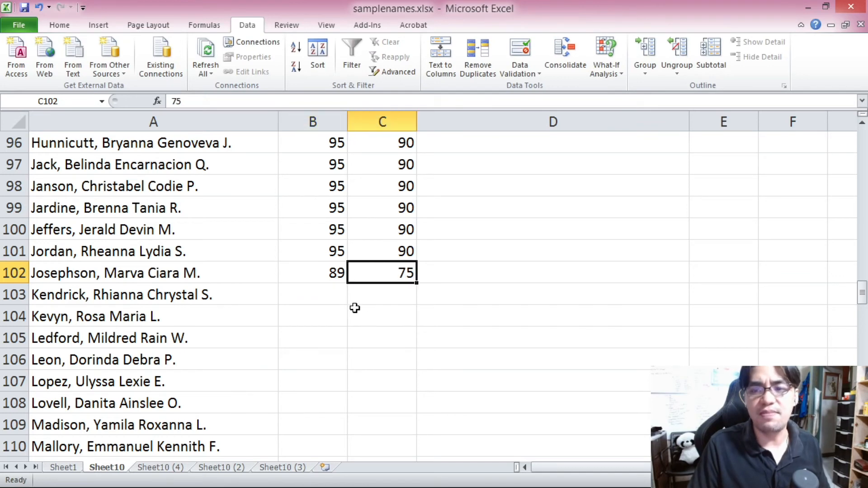
Step: Copy the 89 and 75 bounds from row 102 down columns B and C through row 201
{"action": "left_click_drag", "start_coordinate": [331, 281], "coordinate": [386, 275]}
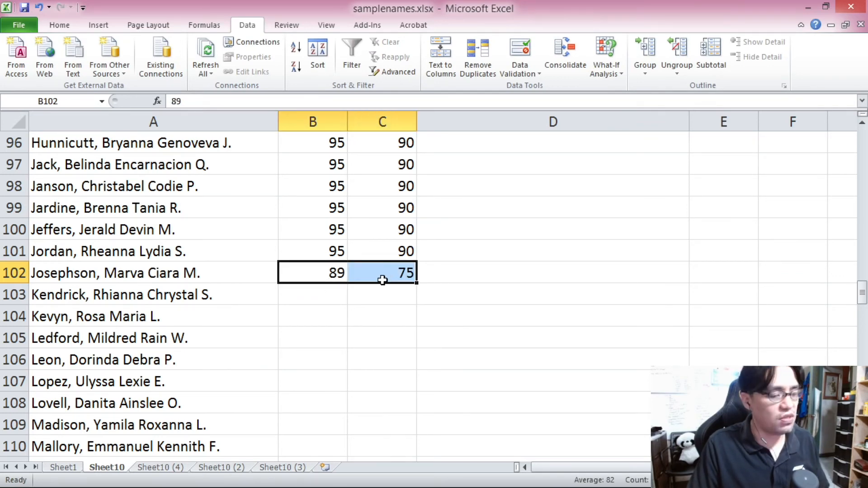
{"action": "key", "text": "ctrl+c"}
{"action": "scroll", "coordinate": [375, 312], "scroll_direction": "down", "scroll_amount": 20}
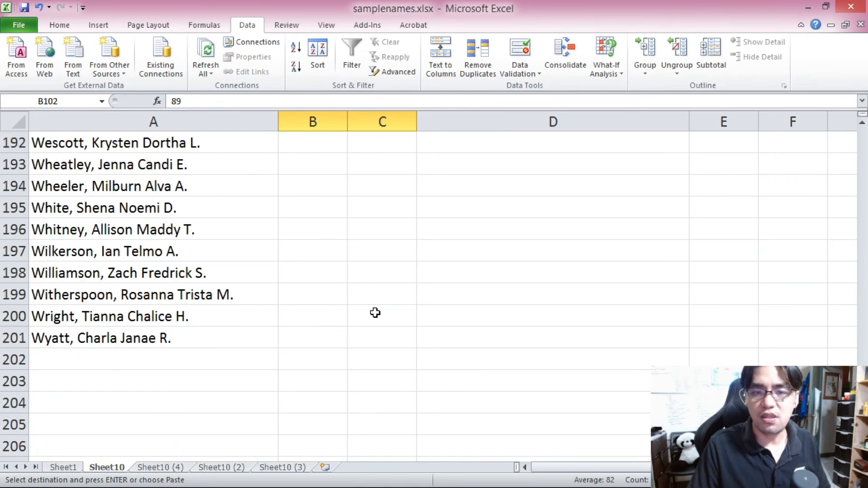
{"action": "left_click", "coordinate": [394, 332], "text": "shift"}
{"action": "key", "text": "ctrl+v"}
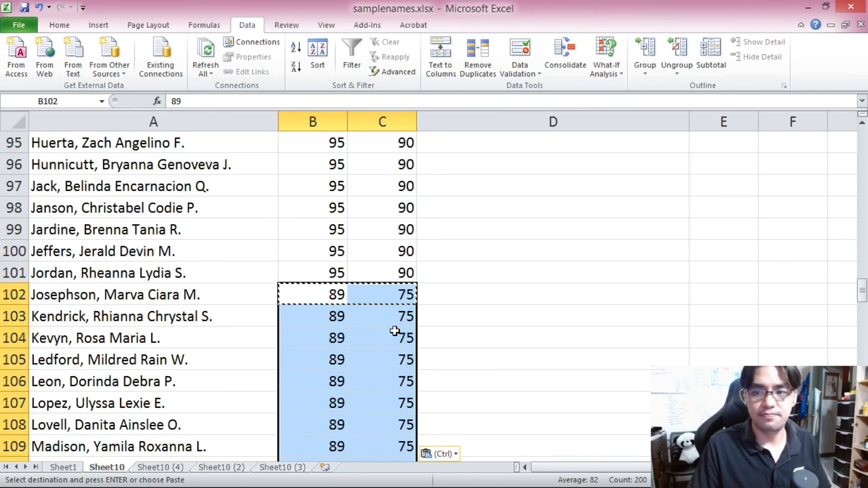
Step: Enter the formula =(RAND()*(B2-C2))+C2 in D2
{"action": "left_click_drag", "start_coordinate": [862, 292], "coordinate": [851, 126]}
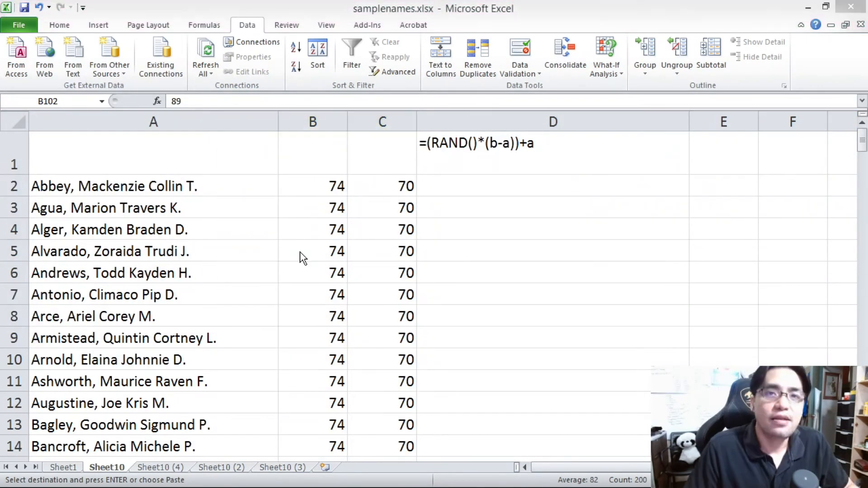
{"action": "left_click", "coordinate": [479, 190]}
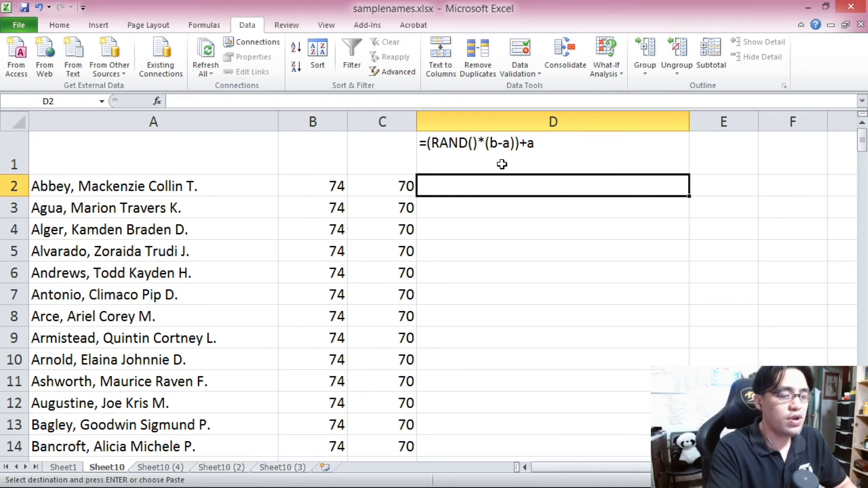
{"action": "type", "text": "="}
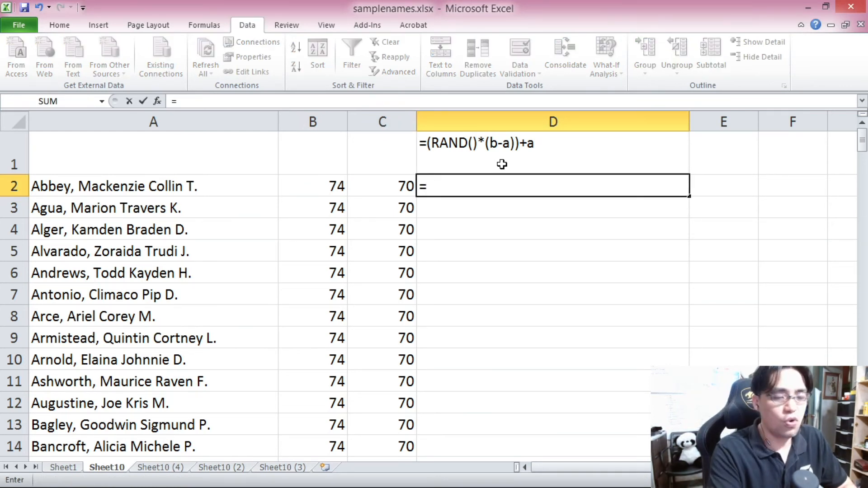
{"action": "type", "text": "(RAND("}
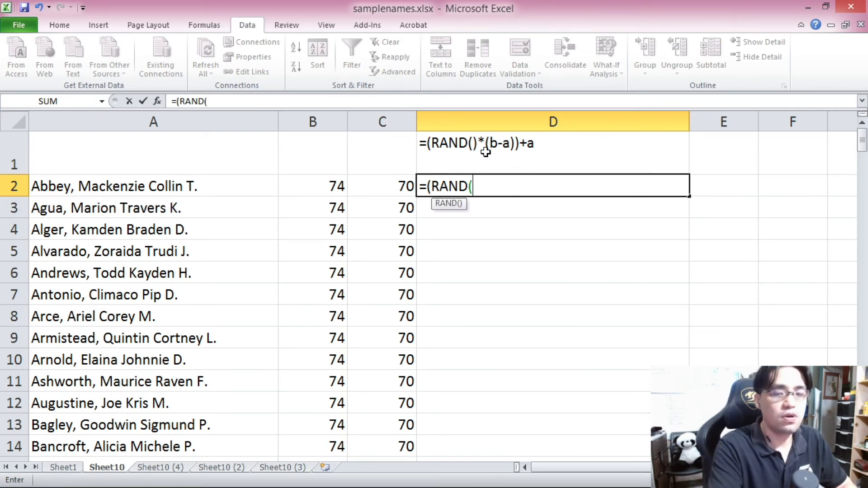
{"action": "type", "text": ")*("}
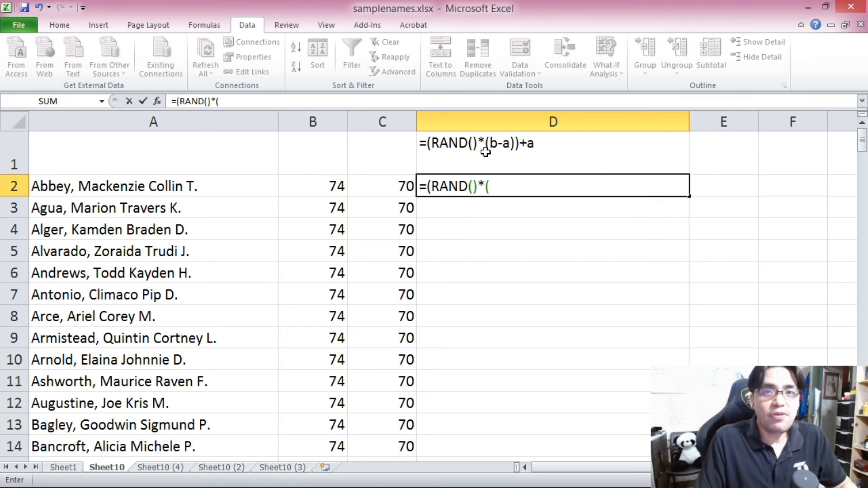
{"action": "left_click", "coordinate": [324, 185]}
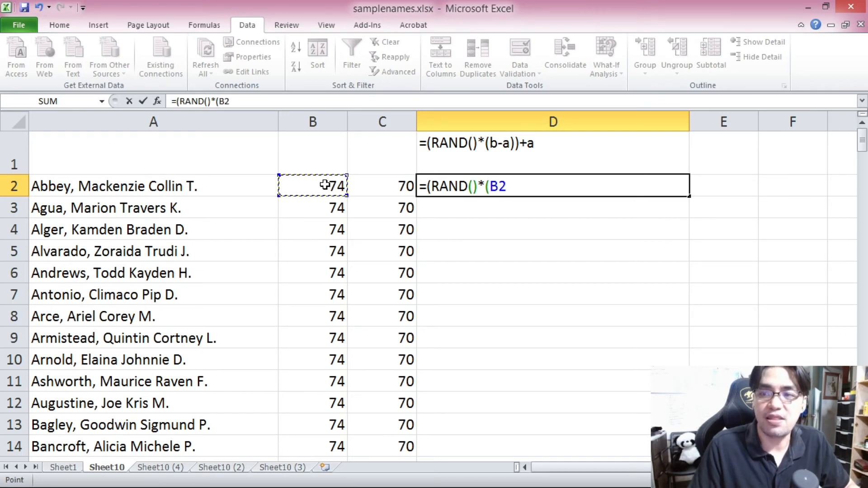
{"action": "type", "text": "-"}
{"action": "left_click", "coordinate": [360, 185]}
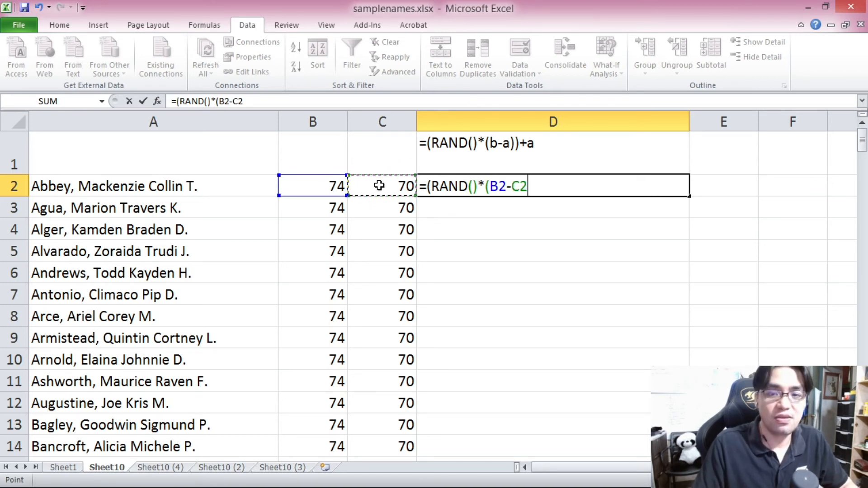
{"action": "type", "text": "))+"}
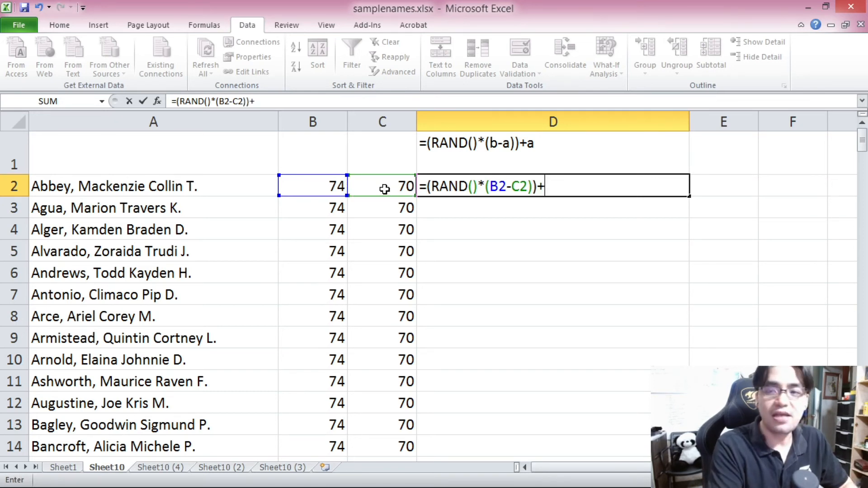
{"action": "left_click", "coordinate": [385, 189]}
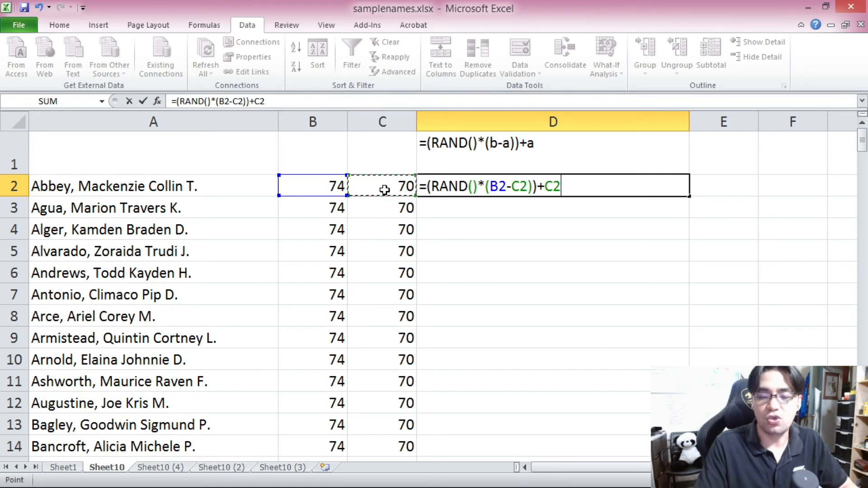
{"action": "key", "text": "Return"}
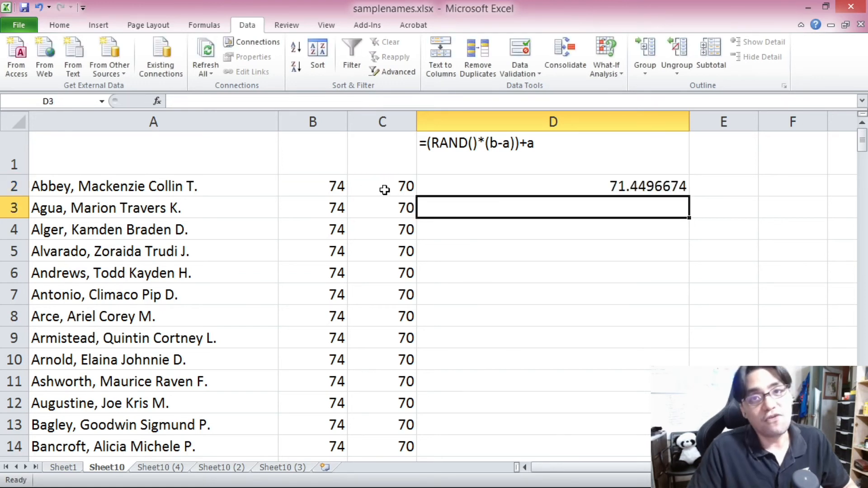
Step: Copy the D2 formula down column D through row 111
{"action": "left_click", "coordinate": [483, 184]}
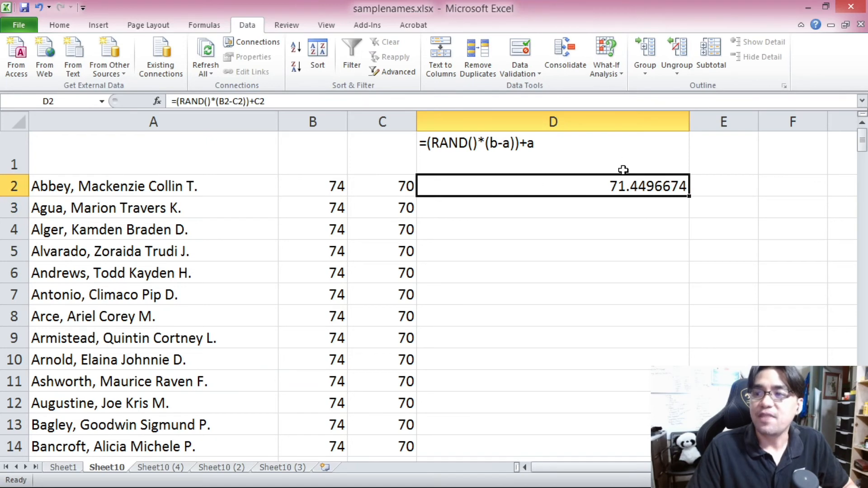
{"action": "key", "text": "ctrl+c"}
{"action": "left_click_drag", "start_coordinate": [526, 207], "coordinate": [510, 329]}
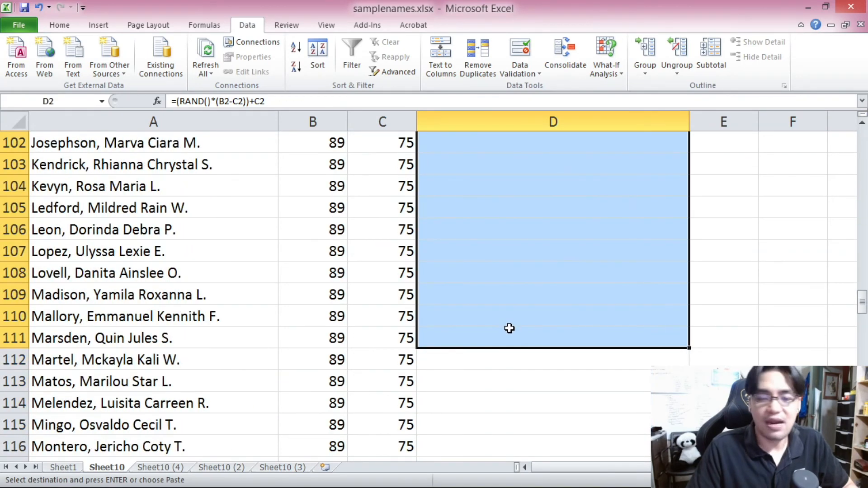
{"action": "key", "text": "ctrl+v"}
Step: Check the random scores in column D against their bounds in columns B and C across the groups
{"action": "scroll", "coordinate": [509, 327], "scroll_direction": "down", "scroll_amount": 2}
{"action": "scroll", "coordinate": [520, 307], "scroll_direction": "up", "scroll_amount": 1}
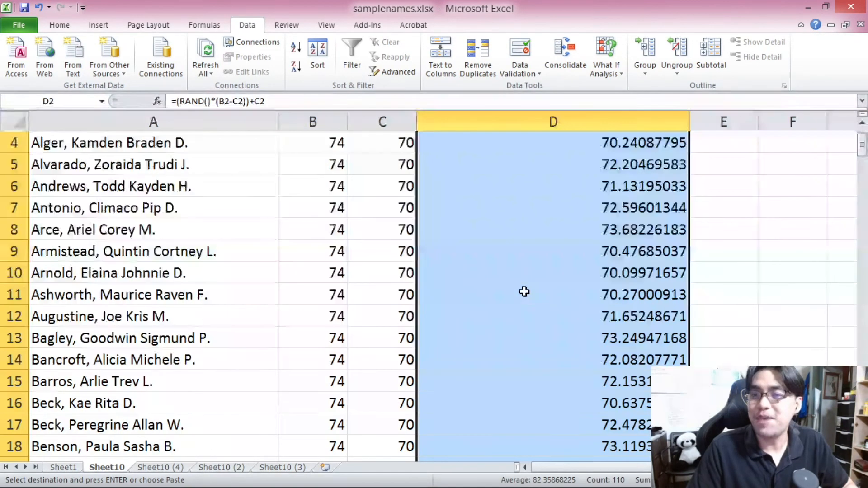
{"action": "left_click", "coordinate": [316, 210]}
{"action": "left_click", "coordinate": [388, 209]}
{"action": "left_click", "coordinate": [335, 208]}
{"action": "left_click", "coordinate": [388, 208]}
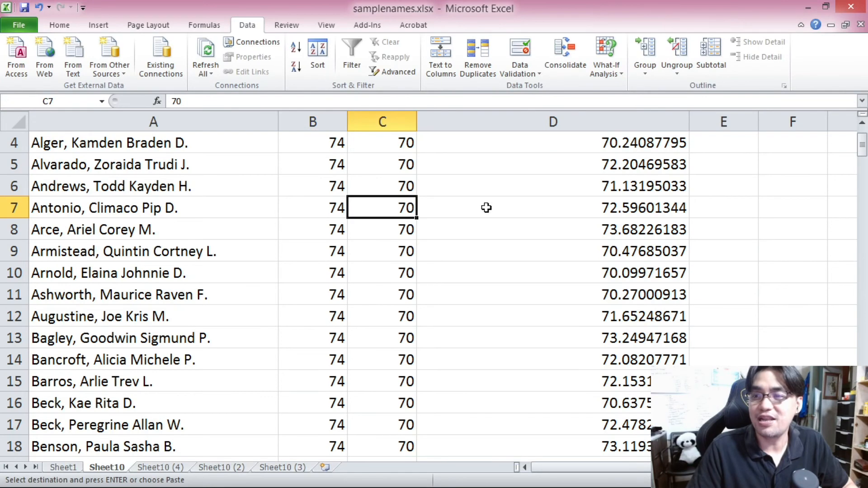
{"action": "scroll", "coordinate": [588, 212], "scroll_direction": "down", "scroll_amount": 1}
{"action": "scroll", "coordinate": [623, 220], "scroll_direction": "up", "scroll_amount": 2}
{"action": "left_click", "coordinate": [595, 184]}
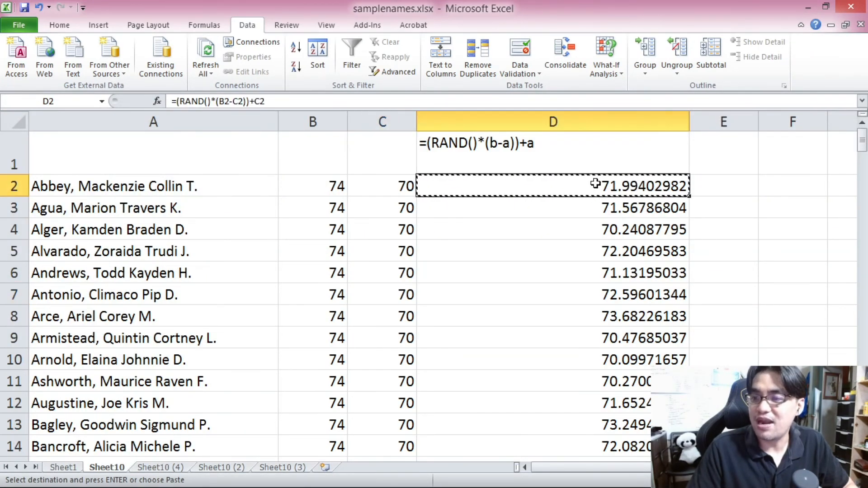
{"action": "scroll", "coordinate": [597, 195], "scroll_direction": "down", "scroll_amount": 9}
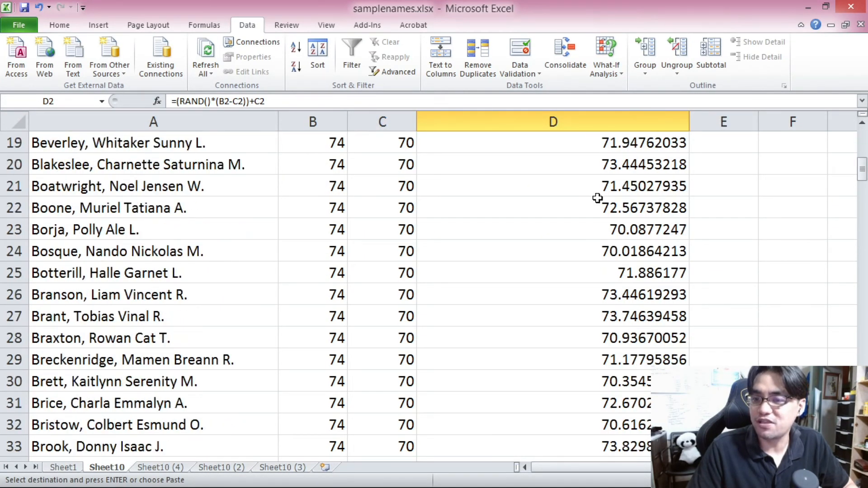
{"action": "scroll", "coordinate": [599, 208], "scroll_direction": "down", "scroll_amount": 6}
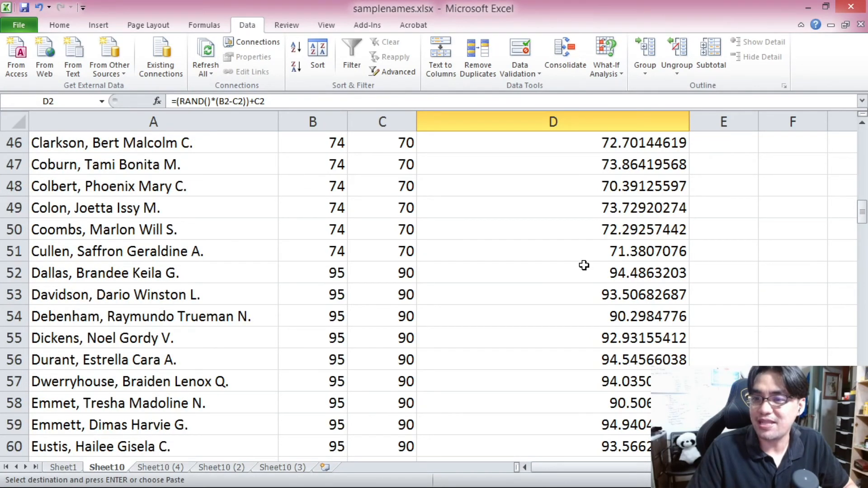
{"action": "left_click", "coordinate": [583, 258], "text": "shift"}
{"action": "scroll", "coordinate": [585, 258], "scroll_direction": "down", "scroll_amount": 1}
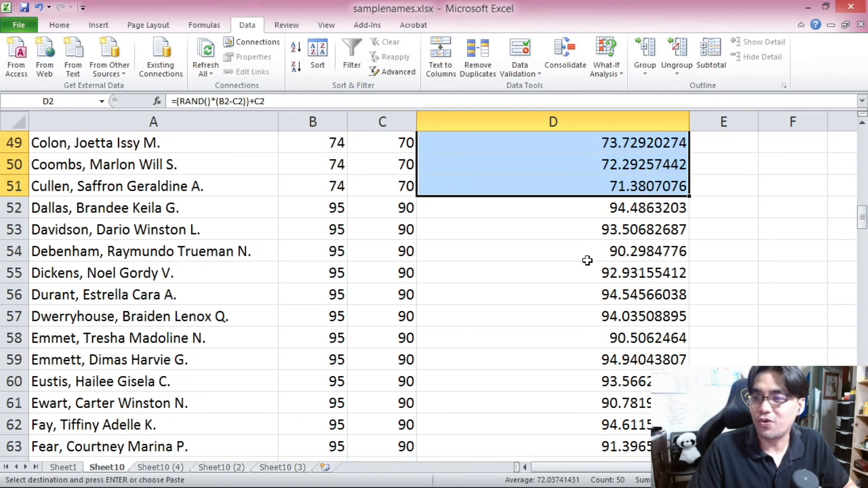
{"action": "left_click", "coordinate": [604, 210]}
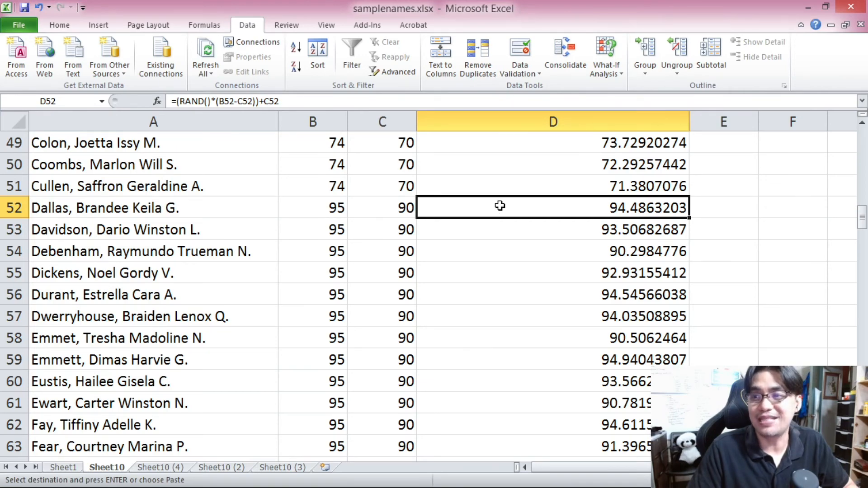
Step: Copy the D54 formula down column D through row 201
{"action": "scroll", "coordinate": [500, 205], "scroll_direction": "down", "scroll_amount": 20}
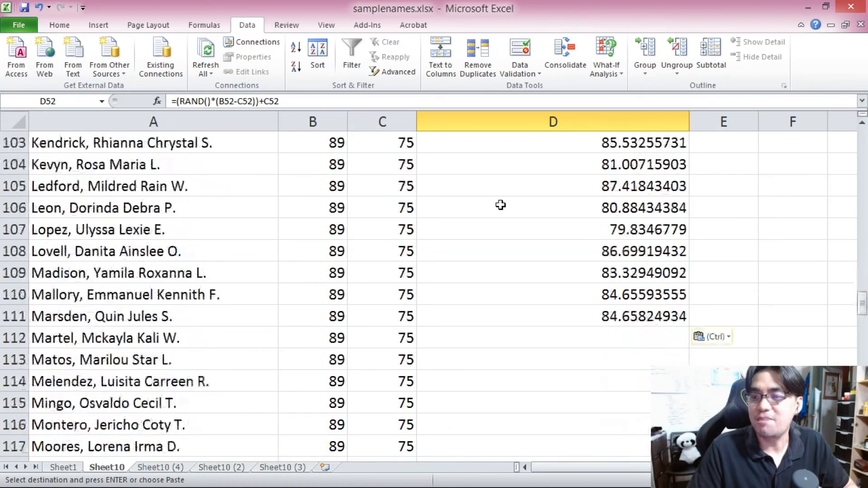
{"action": "scroll", "coordinate": [501, 205], "scroll_direction": "up", "scroll_amount": 1}
{"action": "left_click", "coordinate": [533, 246], "text": "shift"}
{"action": "key", "text": "F2"}
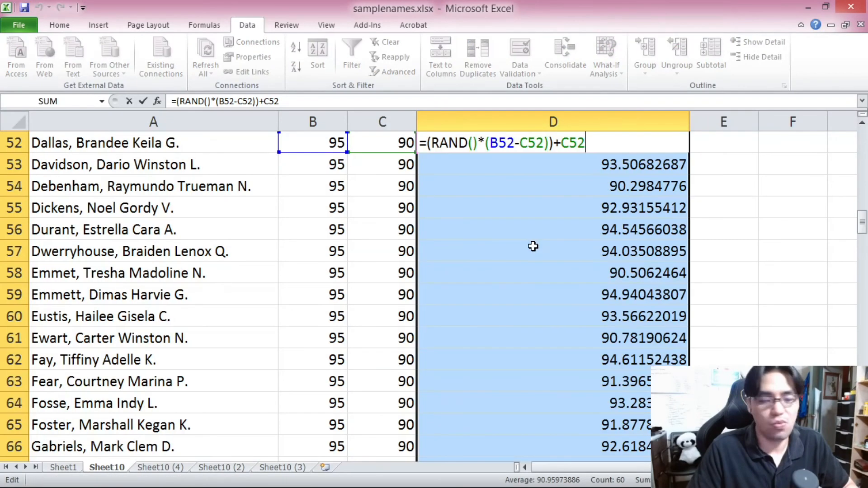
{"action": "key", "text": "Escape"}
{"action": "left_click", "coordinate": [548, 181]}
{"action": "key", "text": "ctrl+c"}
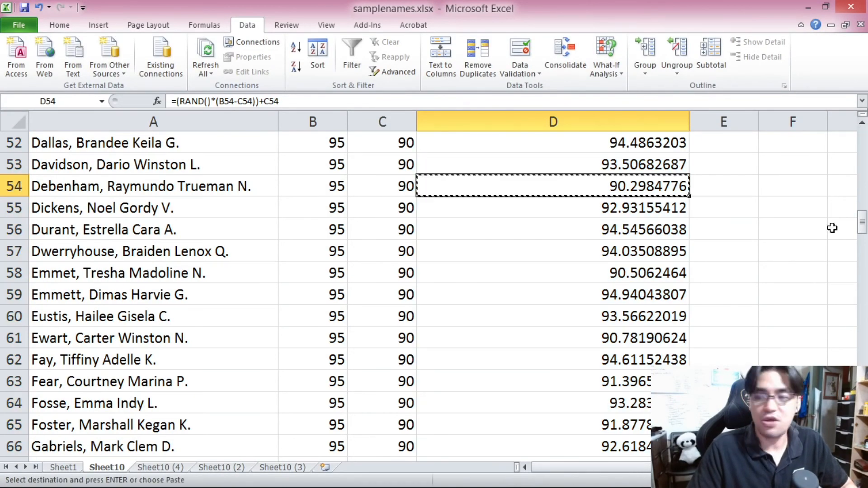
{"action": "left_click_drag", "start_coordinate": [863, 226], "coordinate": [863, 231]}
{"action": "left_click", "coordinate": [572, 441], "text": "shift"}
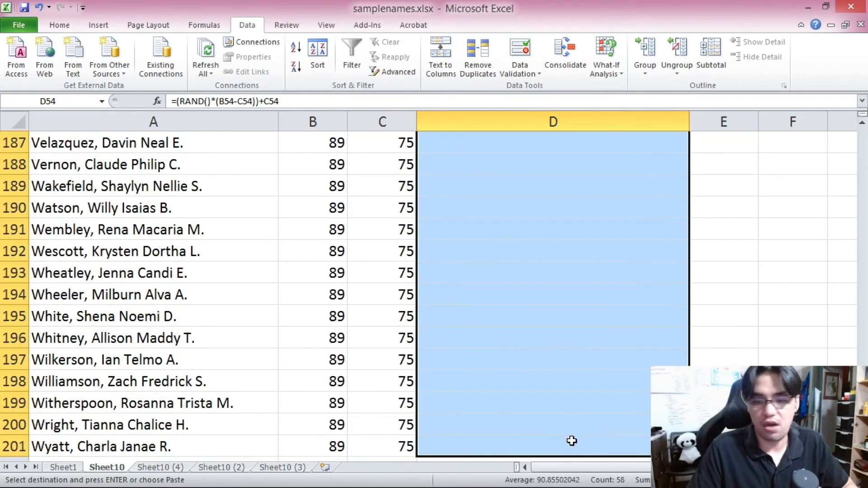
{"action": "key", "text": "ctrl+v"}
{"action": "left_click_drag", "start_coordinate": [862, 234], "coordinate": [862, 145]}
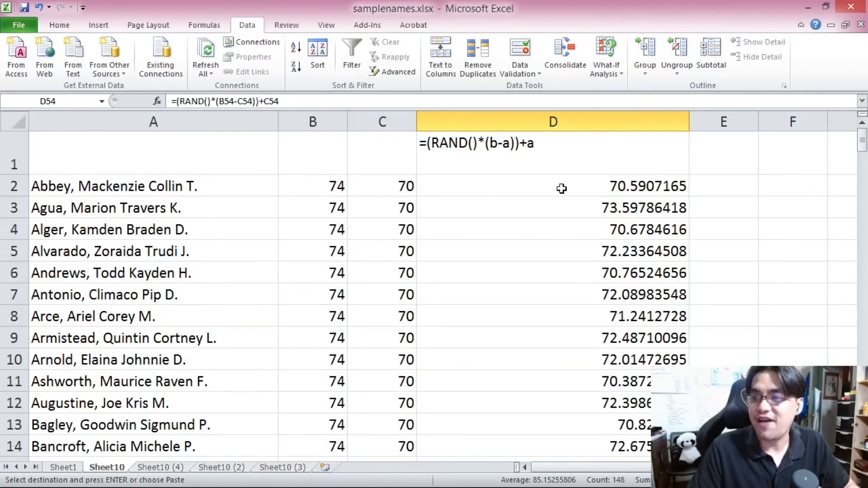
Step: Inspect the column D formulas at rows 2, 52 and 102 for each score group
{"action": "left_click", "coordinate": [562, 188]}
{"action": "scroll", "coordinate": [584, 220], "scroll_direction": "down", "scroll_amount": 2}
{"action": "scroll", "coordinate": [583, 221], "scroll_direction": "down", "scroll_amount": 9}
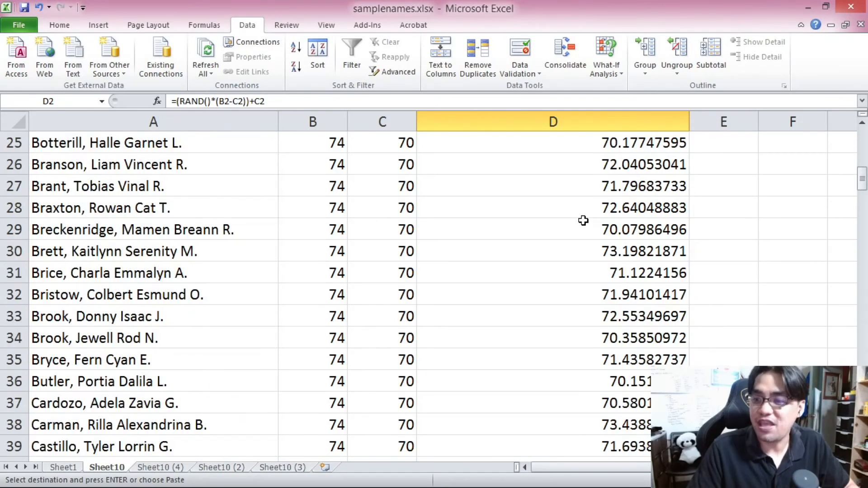
{"action": "scroll", "coordinate": [583, 224], "scroll_direction": "down", "scroll_amount": 6}
{"action": "scroll", "coordinate": [582, 225], "scroll_direction": "up", "scroll_amount": 2}
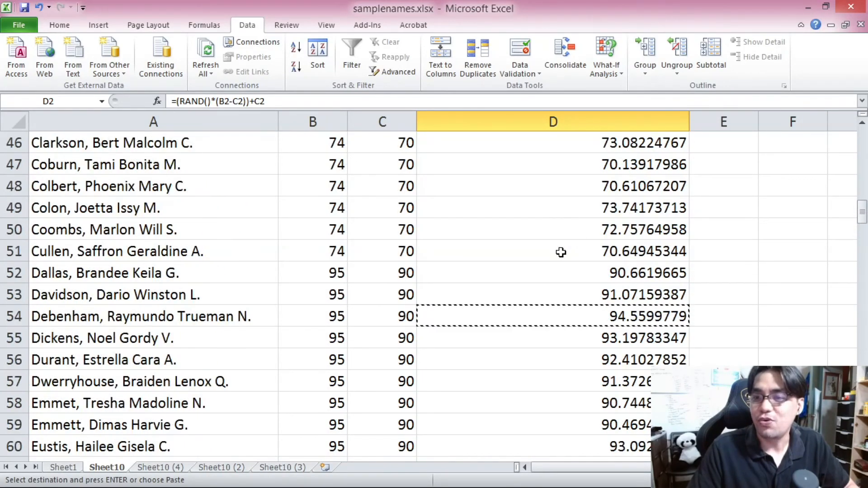
{"action": "left_click", "coordinate": [544, 283]}
{"action": "scroll", "coordinate": [547, 278], "scroll_direction": "down", "scroll_amount": 15}
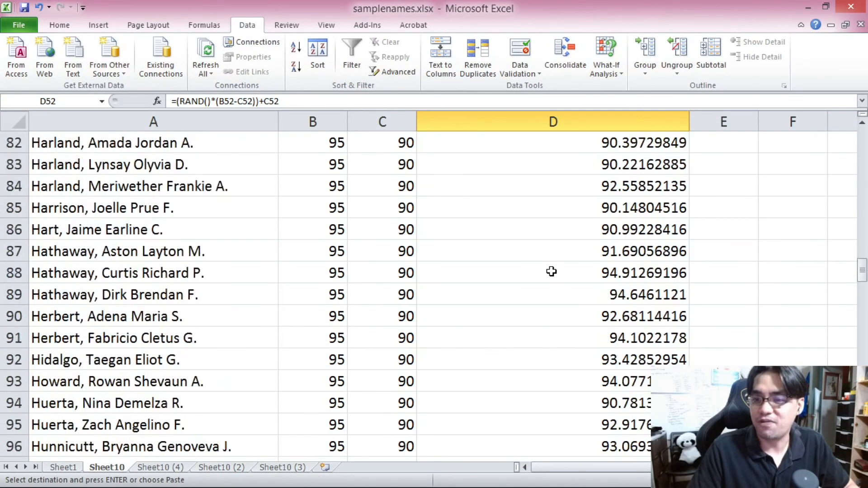
{"action": "scroll", "coordinate": [551, 271], "scroll_direction": "down", "scroll_amount": 5}
{"action": "scroll", "coordinate": [552, 272], "scroll_direction": "up", "scroll_amount": 3}
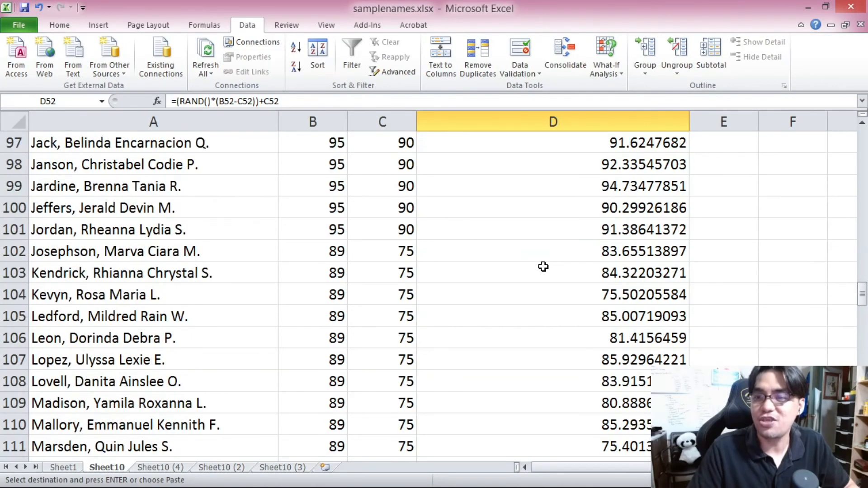
{"action": "left_click", "coordinate": [529, 260]}
{"action": "left_click_drag", "start_coordinate": [863, 294], "coordinate": [863, 298]}
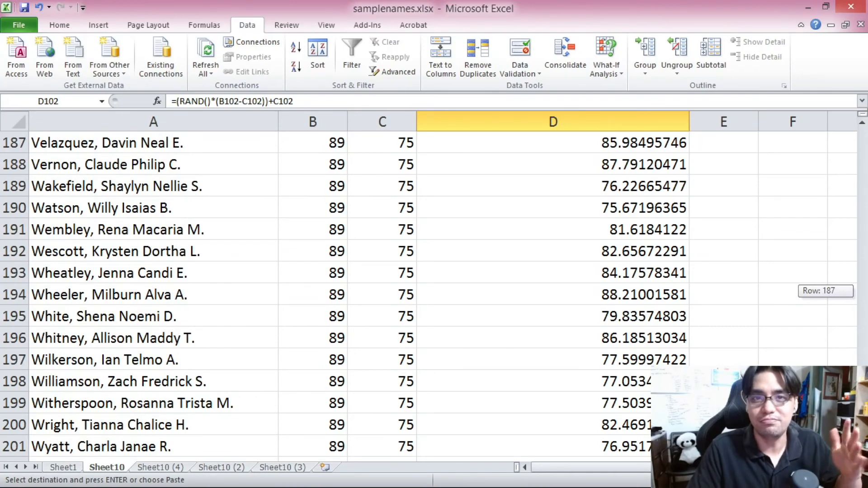
{"action": "left_click_drag", "start_coordinate": [863, 298], "coordinate": [863, 135]}
{"action": "left_click", "coordinate": [644, 186]}
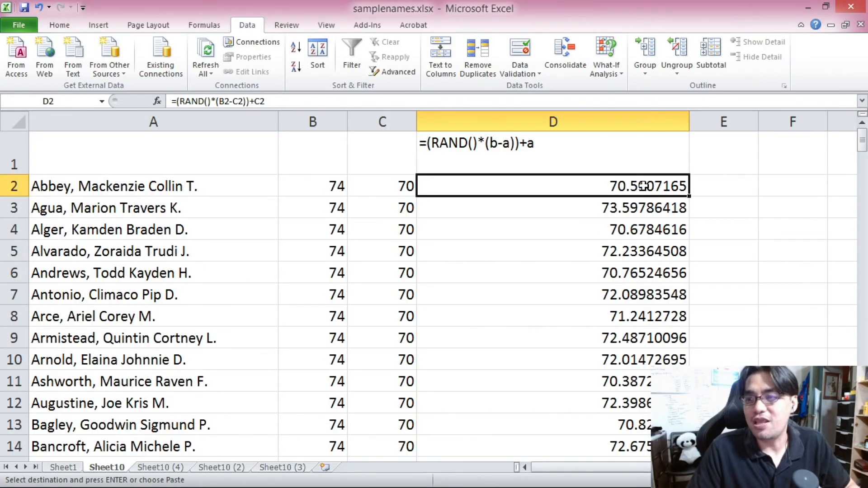
Step: Enter the numbers 1 to 5 in F2 through F6
{"action": "left_click", "coordinate": [772, 181]}
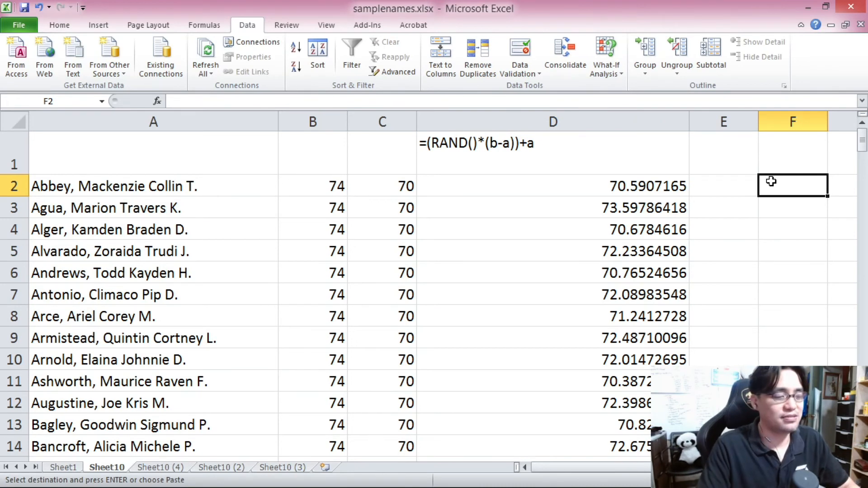
{"action": "type", "text": "1"}
{"action": "key", "text": "Return"}
{"action": "type", "text": "2"}
{"action": "key", "text": "Return"}
{"action": "type", "text": "3"}
{"action": "key", "text": "Return"}
{"action": "type", "text": "4"}
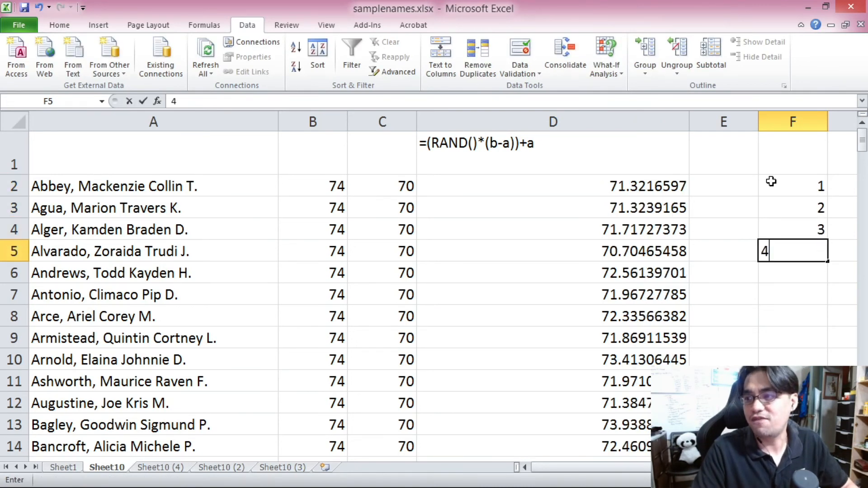
{"action": "key", "text": "Return"}
{"action": "type", "text": "5"}
{"action": "key", "text": "Return"}
Step: Convert the D2:D201 scores into fixed values by pasting them as values
{"action": "left_click", "coordinate": [672, 181]}
{"action": "left_click_drag", "start_coordinate": [864, 144], "coordinate": [866, 131]}
{"action": "left_click", "coordinate": [610, 447], "text": "shift"}
{"action": "key", "text": "ctrl+c"}
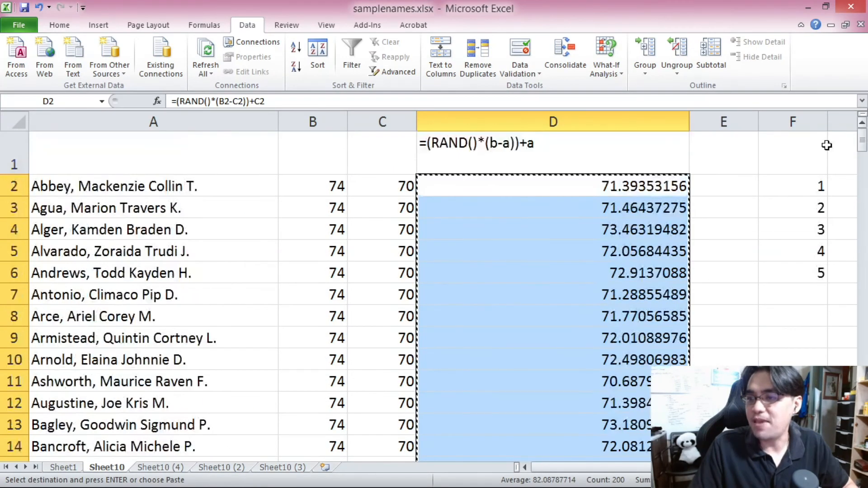
{"action": "right_click", "coordinate": [603, 183]}
{"action": "left_click", "coordinate": [655, 235]}
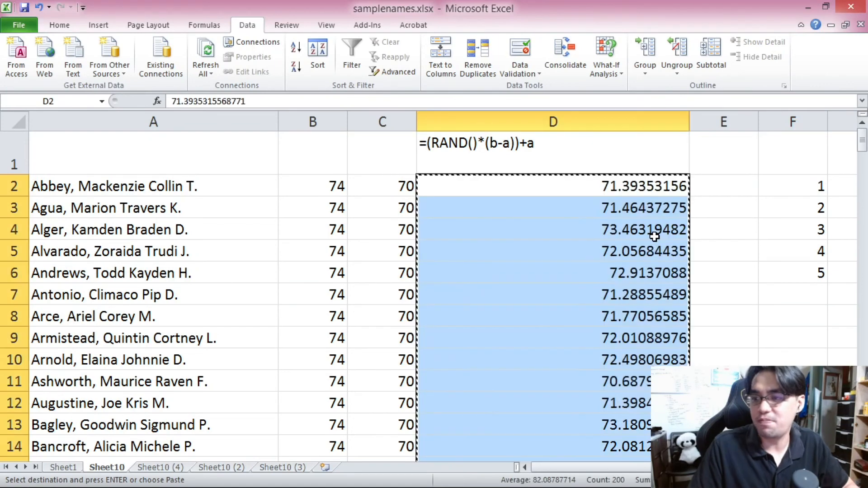
Step: Clear the contents of column F
{"action": "left_click", "coordinate": [803, 122]}
{"action": "key", "text": "Delete"}
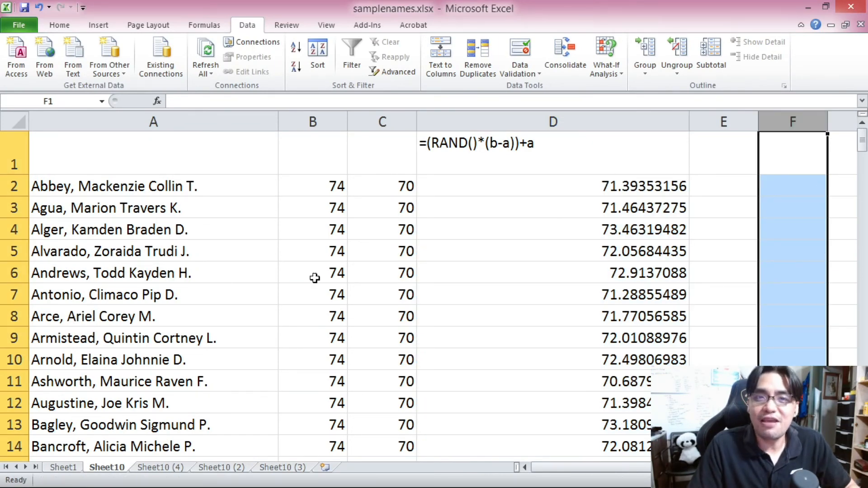
{"action": "left_click", "coordinate": [176, 193]}
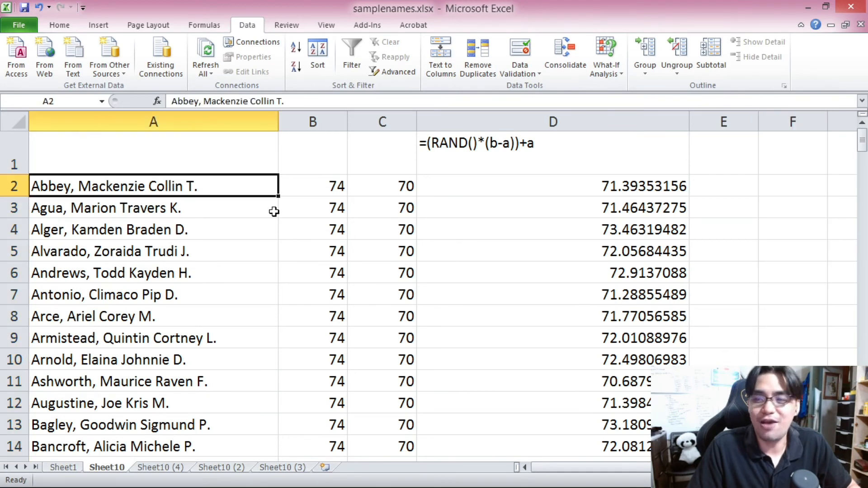
{"action": "scroll", "coordinate": [271, 208], "scroll_direction": "down", "scroll_amount": 4}
{"action": "scroll", "coordinate": [616, 330], "scroll_direction": "down", "scroll_amount": 2}
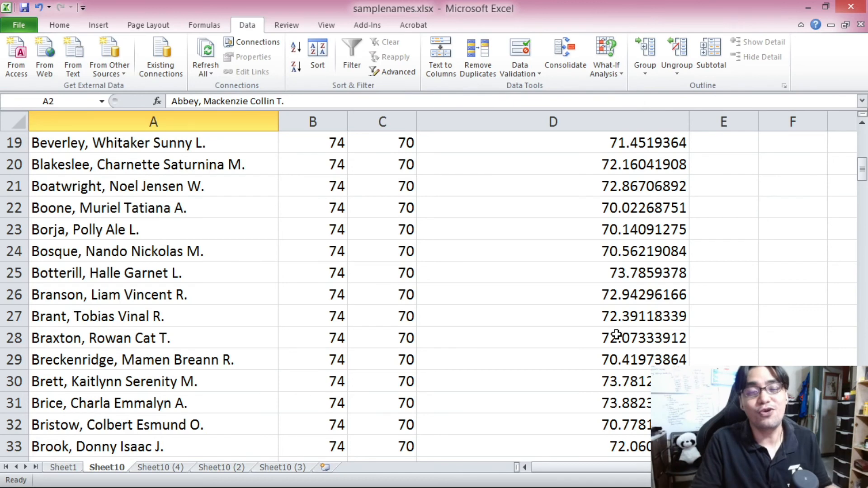
{"action": "scroll", "coordinate": [616, 334], "scroll_direction": "up", "scroll_amount": 6}
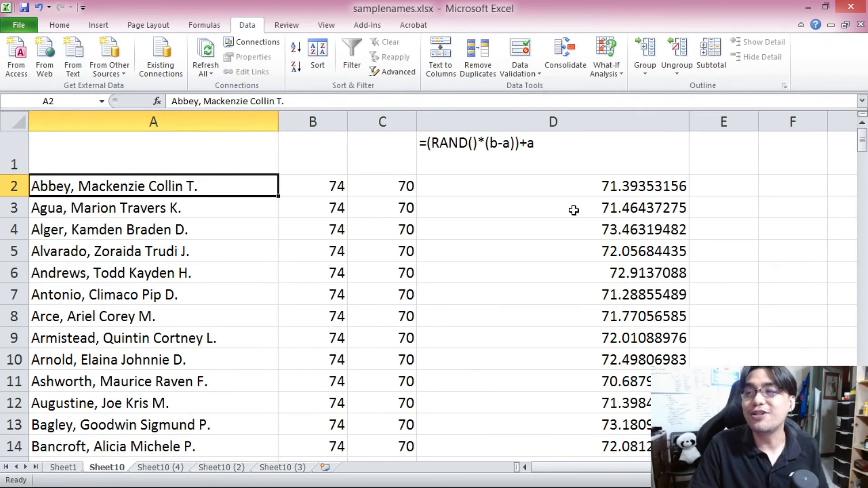
Step: Clear the bound values from columns B and C
{"action": "left_click", "coordinate": [578, 187]}
{"action": "left_click_drag", "start_coordinate": [864, 140], "coordinate": [864, 136]}
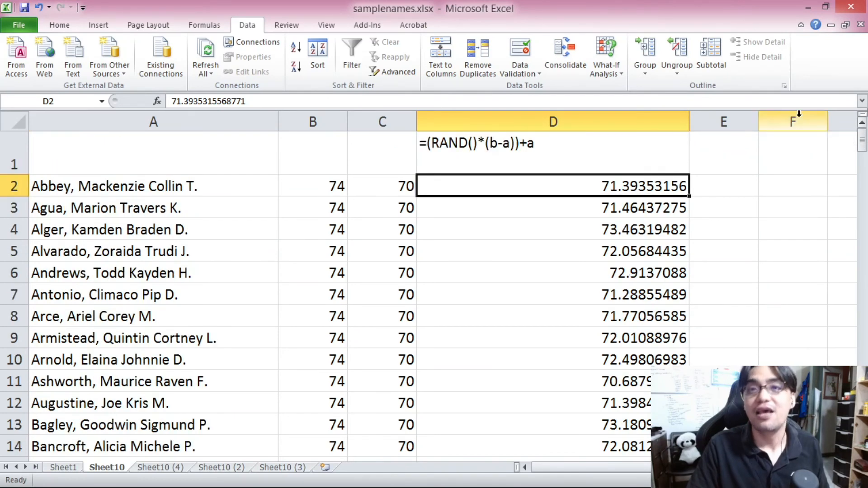
{"action": "left_click_drag", "start_coordinate": [312, 121], "coordinate": [357, 121]}
{"action": "key", "text": "Delete"}
Step: Enter the formula =RAND() in C2
{"action": "left_click", "coordinate": [368, 186]}
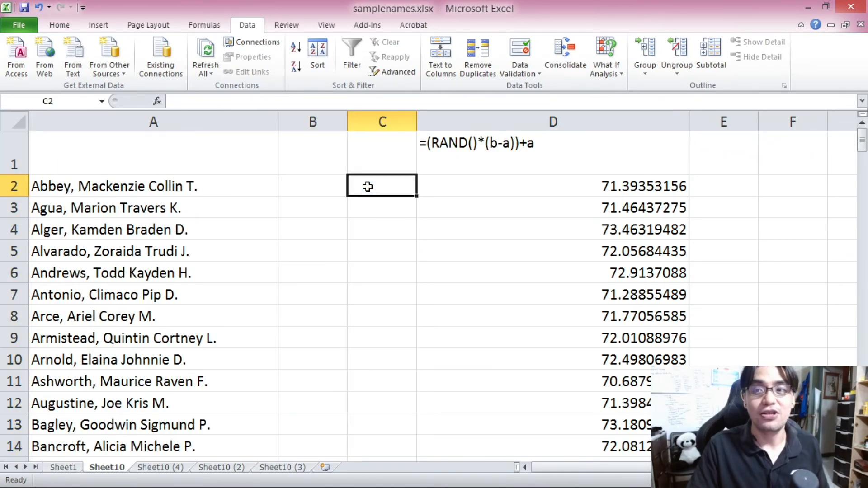
{"action": "type", "text": "=RAND("}
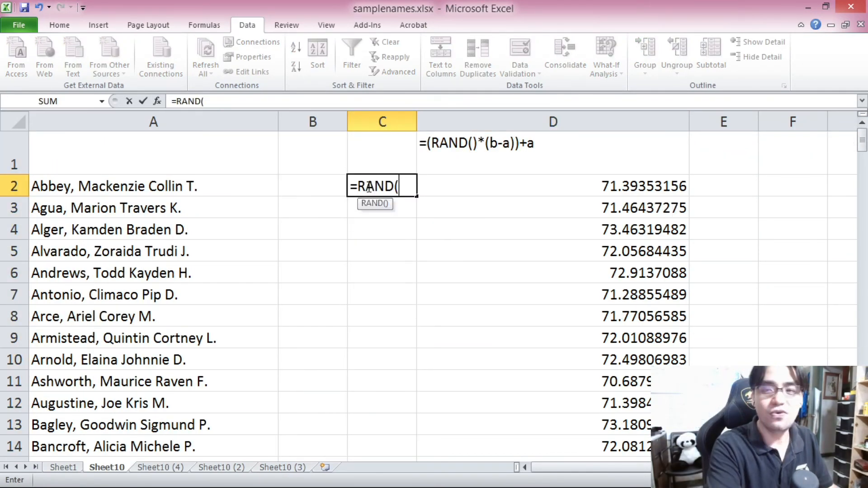
{"action": "key", "text": "Return"}
{"action": "left_click", "coordinate": [383, 190]}
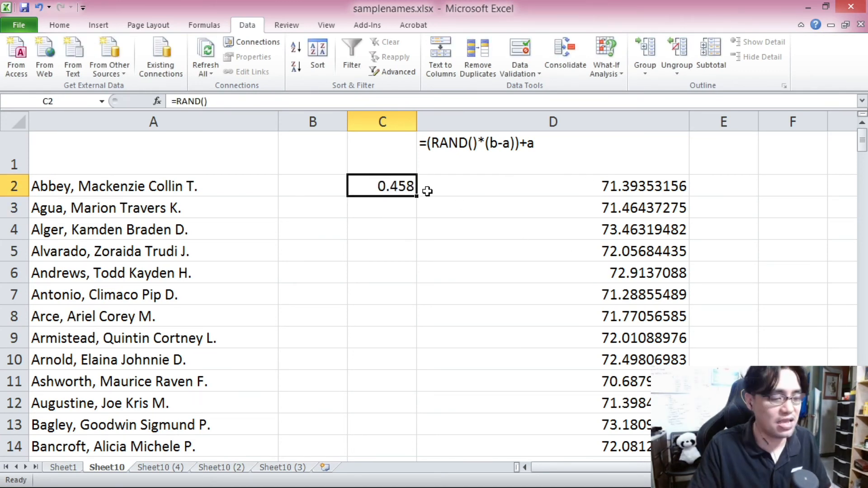
Step: Copy the C2 formula down column C through row 201
{"action": "key", "text": "ctrl+c"}
{"action": "left_click_drag", "start_coordinate": [863, 144], "coordinate": [863, 156]}
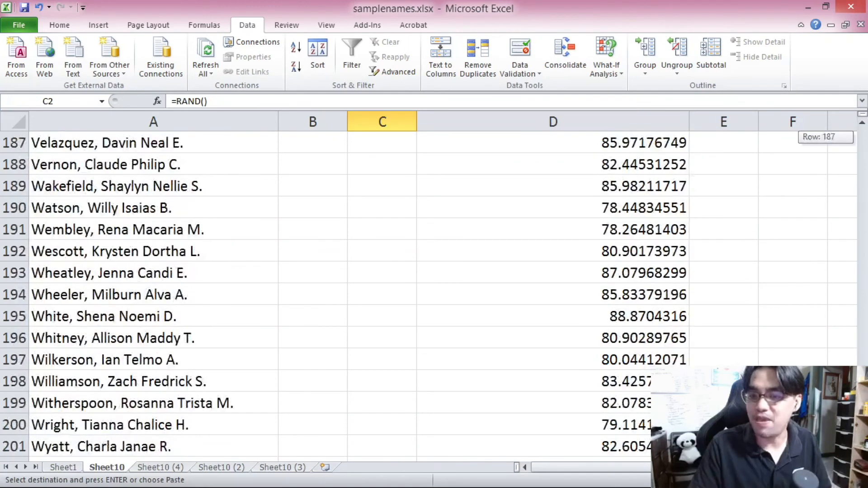
{"action": "left_click", "coordinate": [407, 447], "text": "shift"}
{"action": "key", "text": "ctrl+v"}
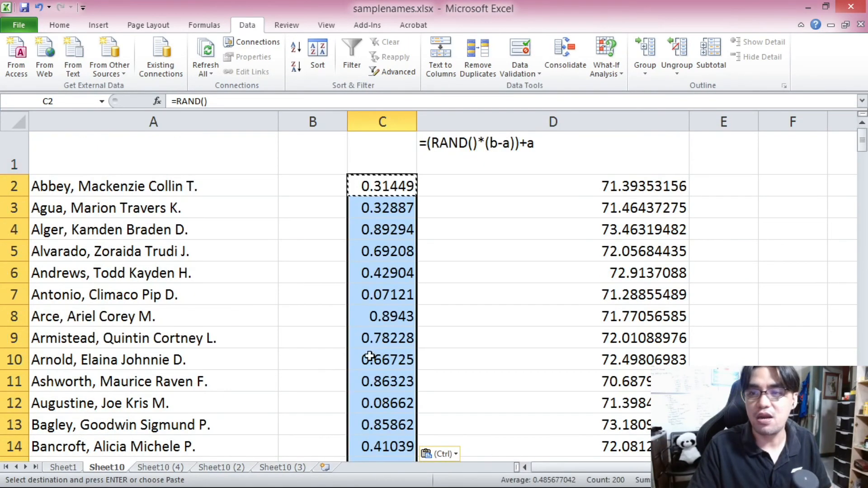
Step: Enter the numbers 1 to 5 in F2 through F6
{"action": "left_click", "coordinate": [300, 180]}
{"action": "left_click", "coordinate": [767, 188]}
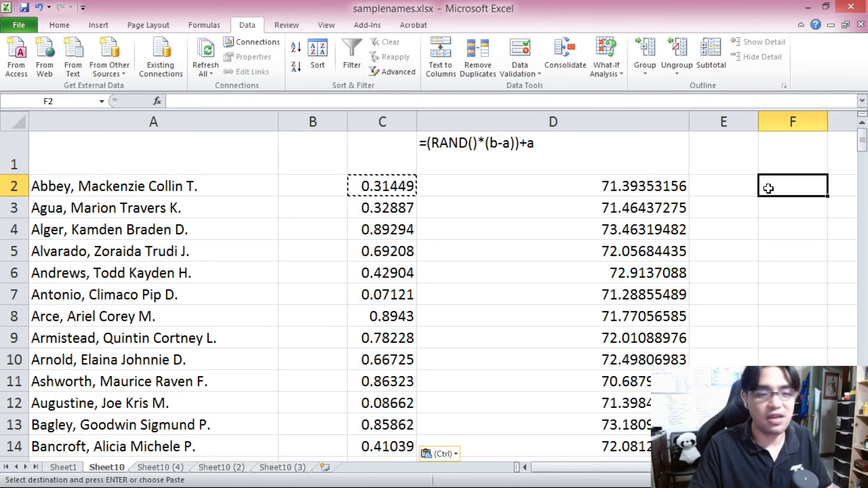
{"action": "type", "text": "1"}
{"action": "key", "text": "Return"}
{"action": "type", "text": "2"}
{"action": "key", "text": "Return"}
{"action": "type", "text": "3"}
{"action": "key", "text": "Return"}
{"action": "type", "text": "4"}
{"action": "key", "text": "Return"}
{"action": "type", "text": "5"}
{"action": "key", "text": "Return"}
Step: Convert the C2:C201 random numbers into fixed values by pasting them as values
{"action": "left_click", "coordinate": [359, 182]}
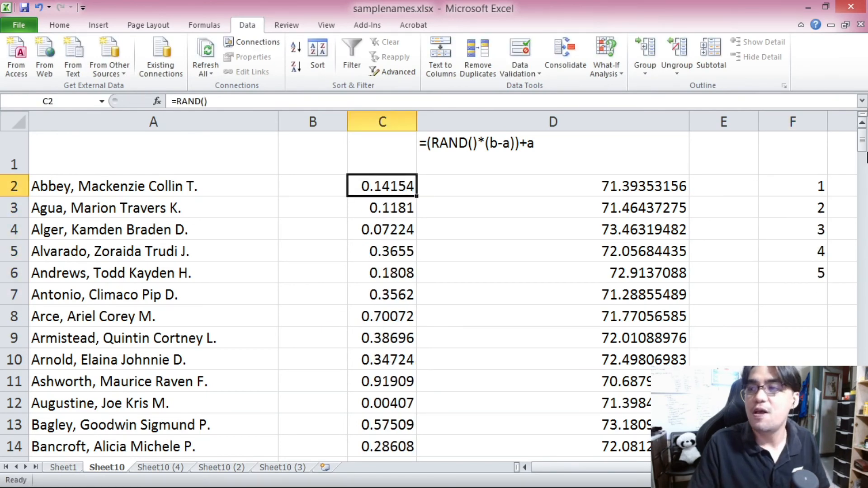
{"action": "left_click_drag", "start_coordinate": [864, 147], "coordinate": [864, 152]}
{"action": "left_click", "coordinate": [410, 445], "text": "shift"}
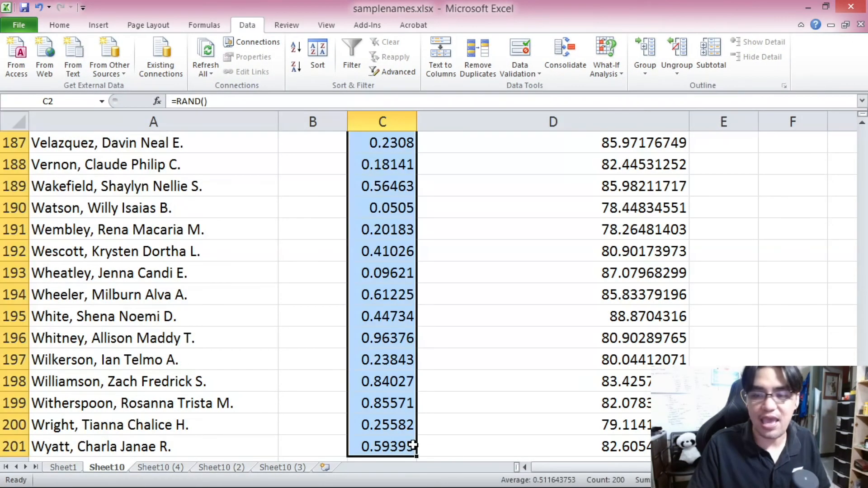
{"action": "key", "text": "ctrl+c"}
{"action": "scroll", "coordinate": [371, 247], "scroll_direction": "up", "scroll_amount": 20}
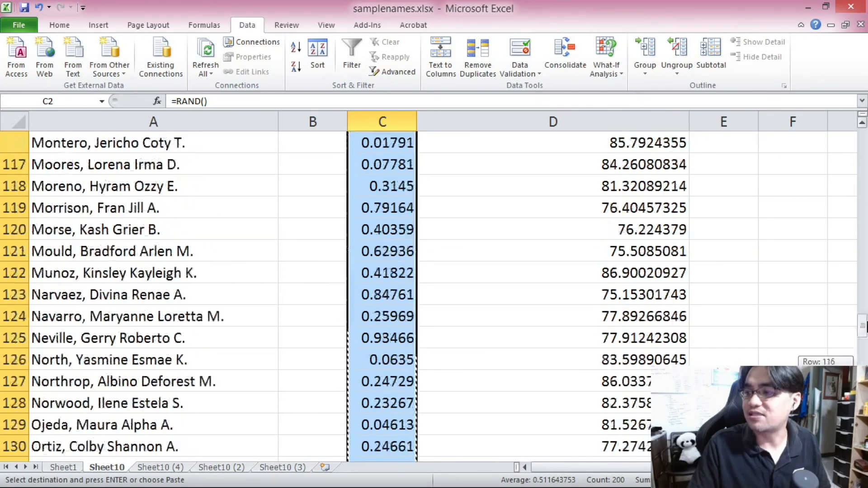
{"action": "right_click", "coordinate": [399, 184]}
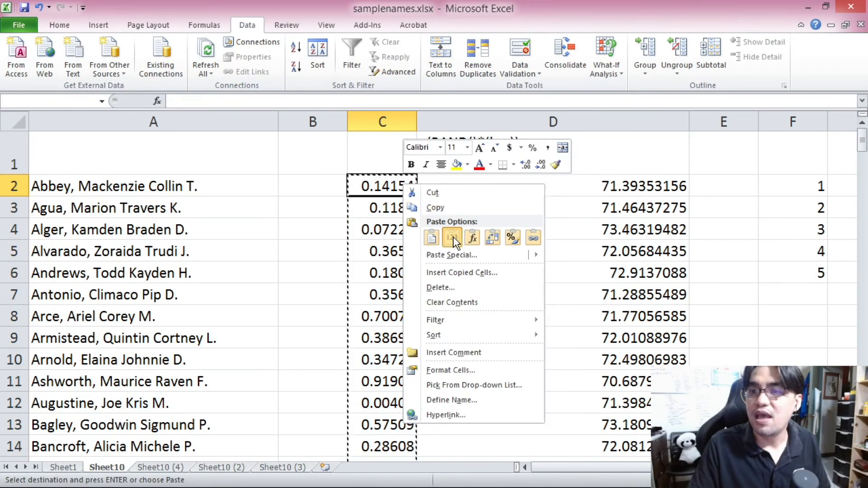
{"action": "left_click", "coordinate": [453, 237]}
Step: Sort C2:D201 in descending order by the random numbers in column C
{"action": "left_click", "coordinate": [389, 191]}
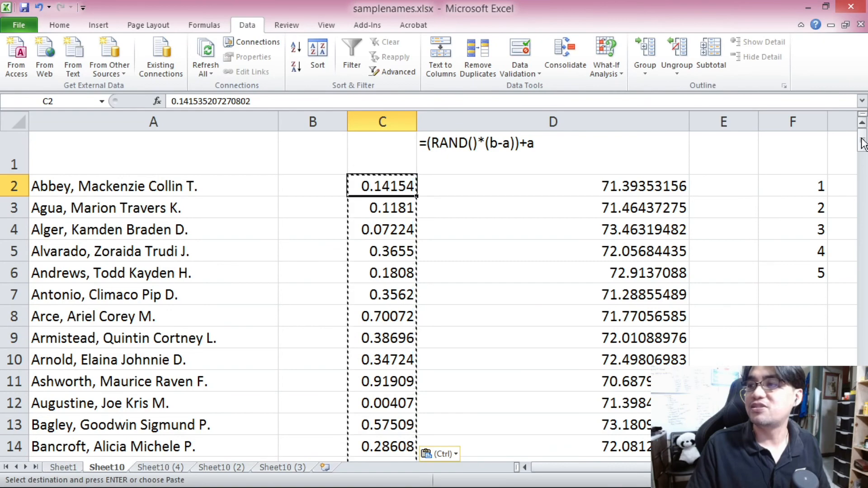
{"action": "left_click_drag", "start_coordinate": [863, 140], "coordinate": [863, 429]}
{"action": "scroll", "coordinate": [863, 430], "scroll_direction": "down", "scroll_amount": 2}
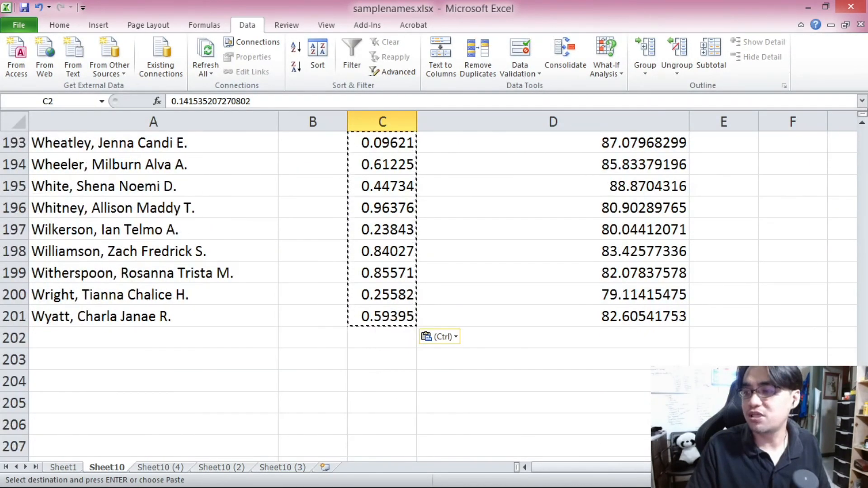
{"action": "left_click", "coordinate": [638, 320], "text": "shift"}
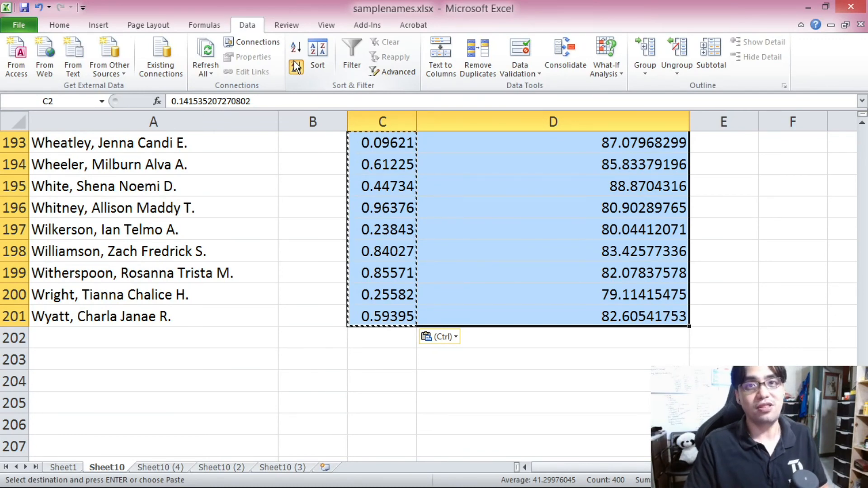
{"action": "left_click", "coordinate": [296, 67]}
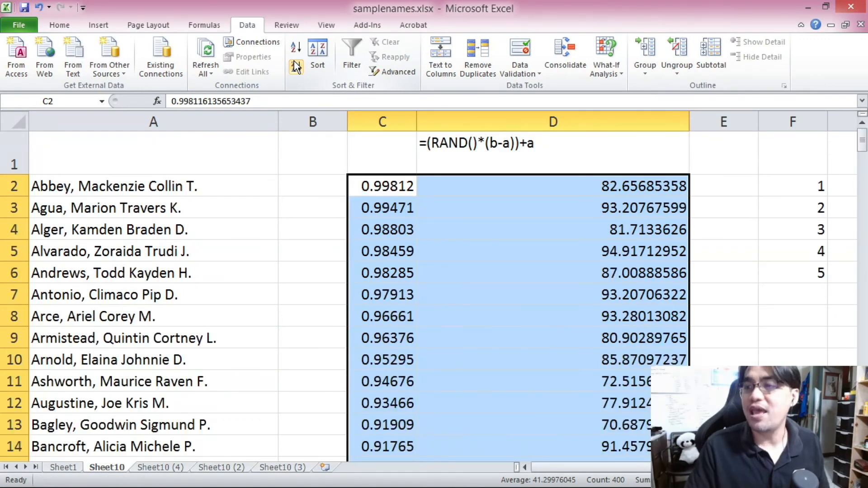
{"action": "left_click", "coordinate": [488, 183]}
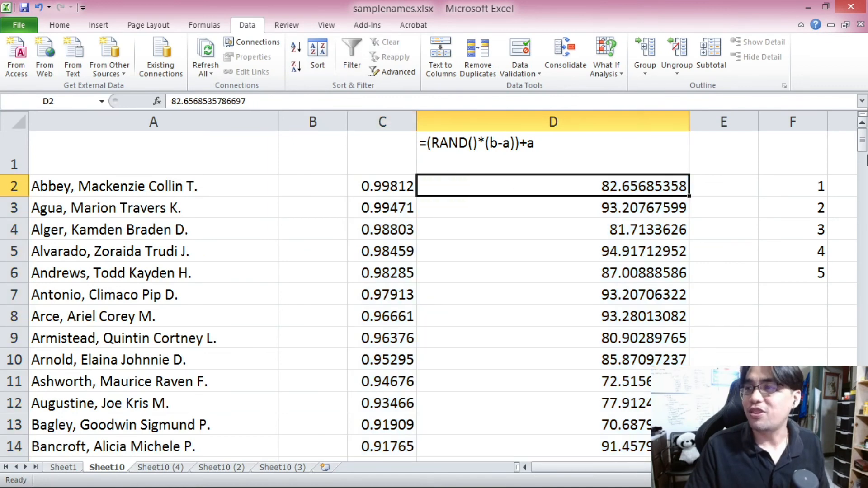
Step: Copy the scores in D2:D201 and paste them as values into column B starting at B2
{"action": "left_click_drag", "start_coordinate": [864, 141], "coordinate": [864, 149]}
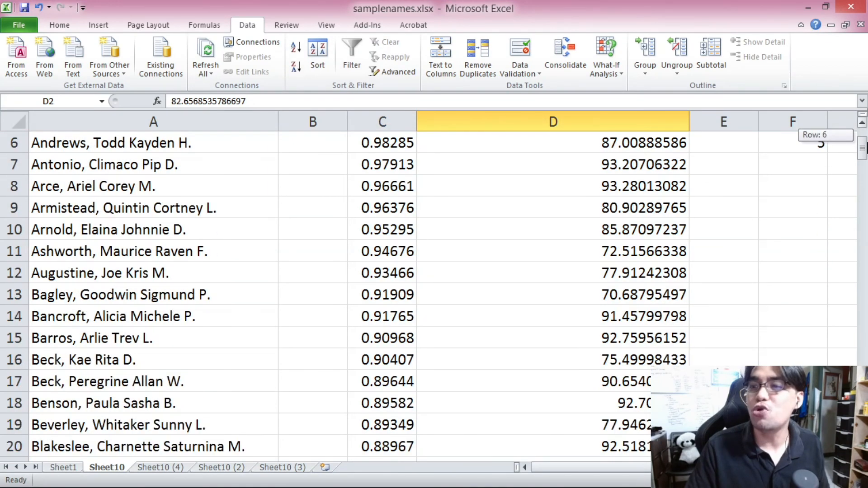
{"action": "left_click_drag", "start_coordinate": [864, 145], "coordinate": [855, 441]}
{"action": "left_click", "coordinate": [630, 451], "text": "shift"}
{"action": "key", "text": "ctrl+c"}
{"action": "scroll", "coordinate": [492, 354], "scroll_direction": "up", "scroll_amount": 1}
{"action": "scroll", "coordinate": [699, 155], "scroll_direction": "up", "scroll_amount": 20}
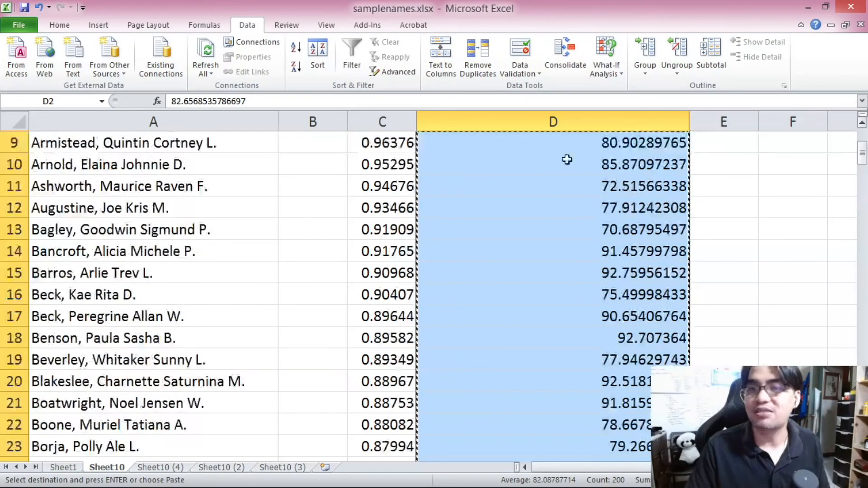
{"action": "right_click", "coordinate": [328, 200]}
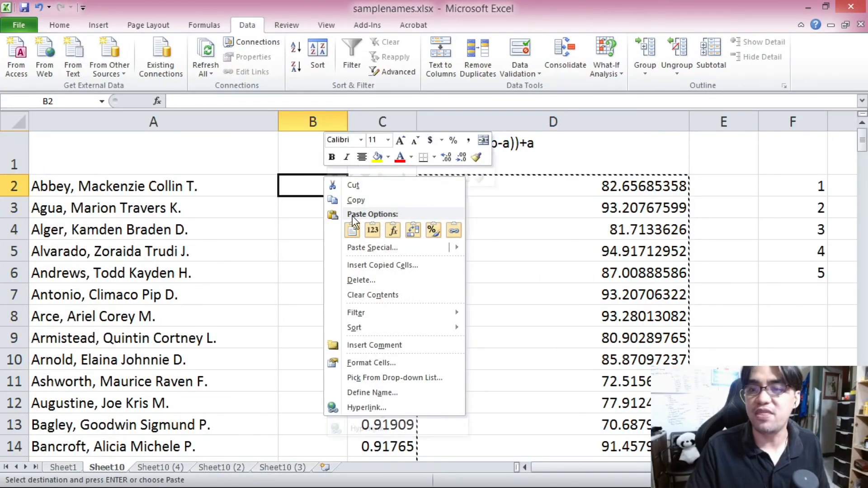
{"action": "left_click", "coordinate": [376, 250]}
Step: Clear the contents of columns C through F
{"action": "left_click_drag", "start_coordinate": [382, 121], "coordinate": [782, 119]}
{"action": "key", "text": "Delete"}
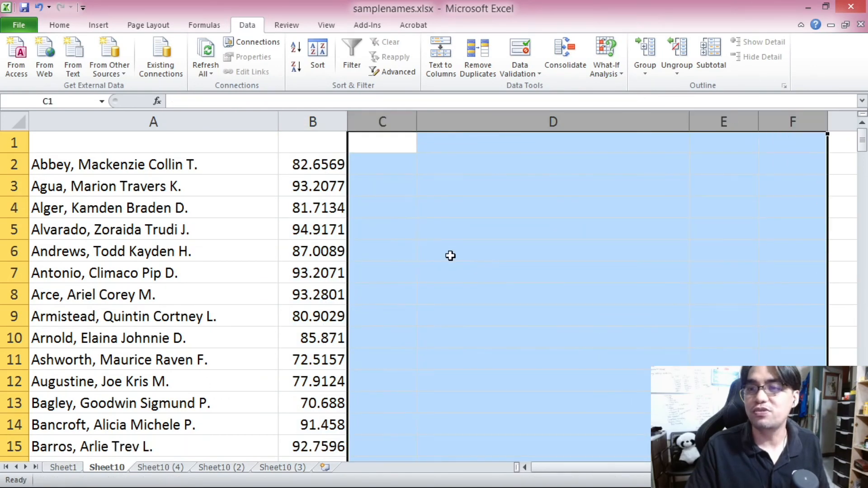
Step: Format column B as Number with 0 decimal places so the scores show as whole numbers
{"action": "left_click", "coordinate": [449, 255]}
{"action": "left_click", "coordinate": [291, 173]}
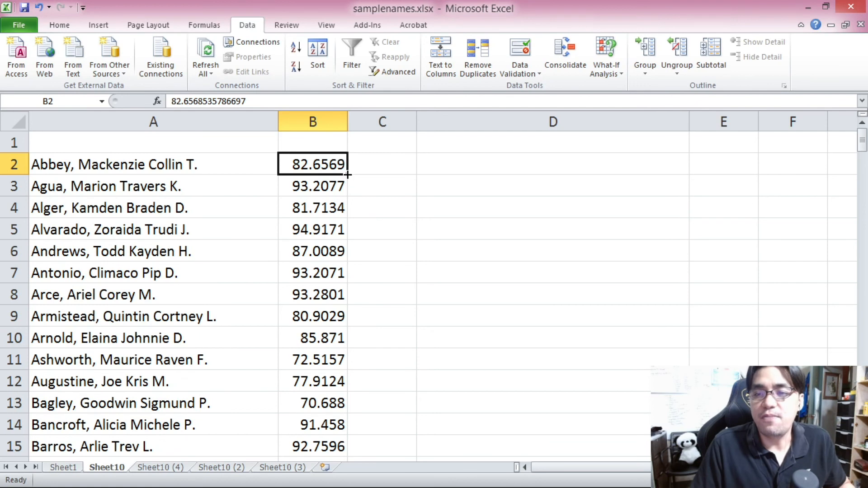
{"action": "left_click", "coordinate": [321, 186]}
{"action": "left_click", "coordinate": [322, 165]}
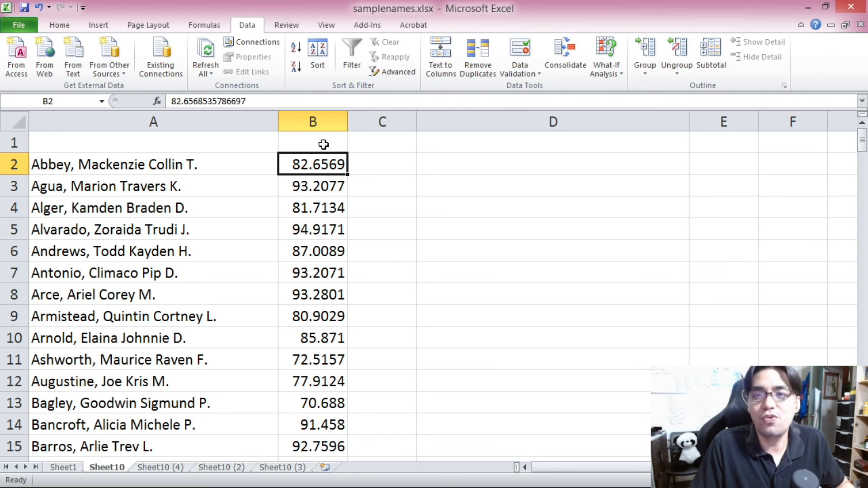
{"action": "left_click", "coordinate": [320, 122]}
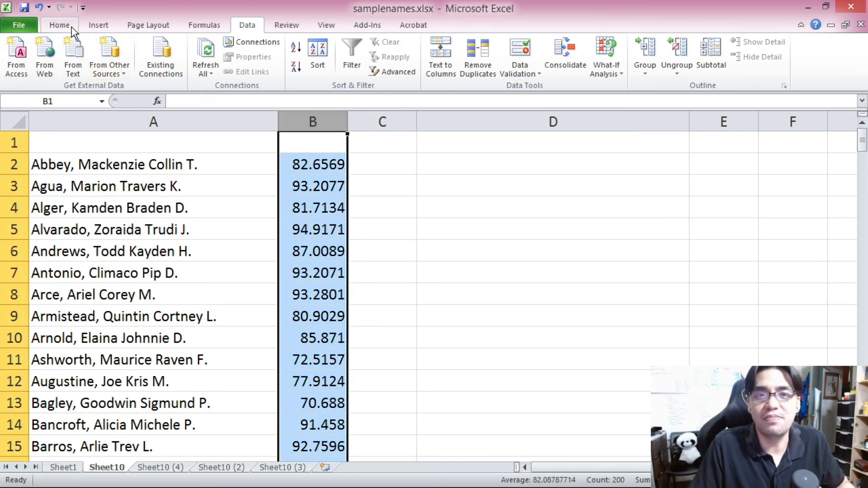
{"action": "left_click", "coordinate": [60, 25]}
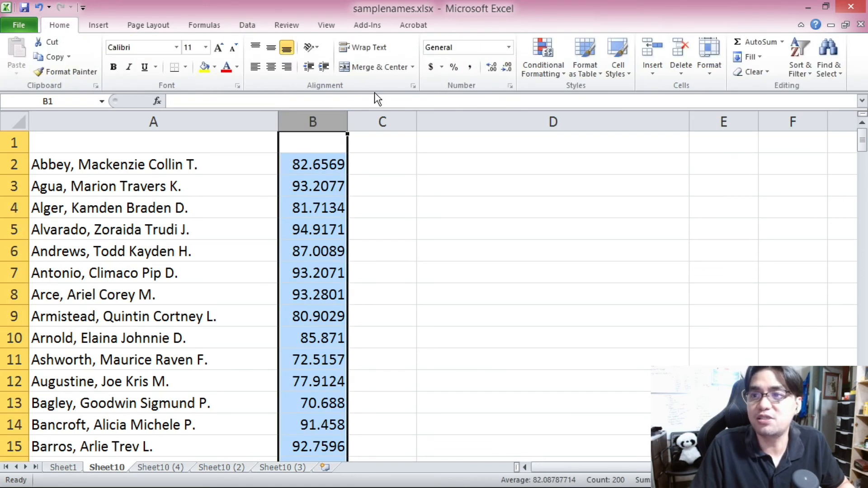
{"action": "right_click", "coordinate": [331, 159]}
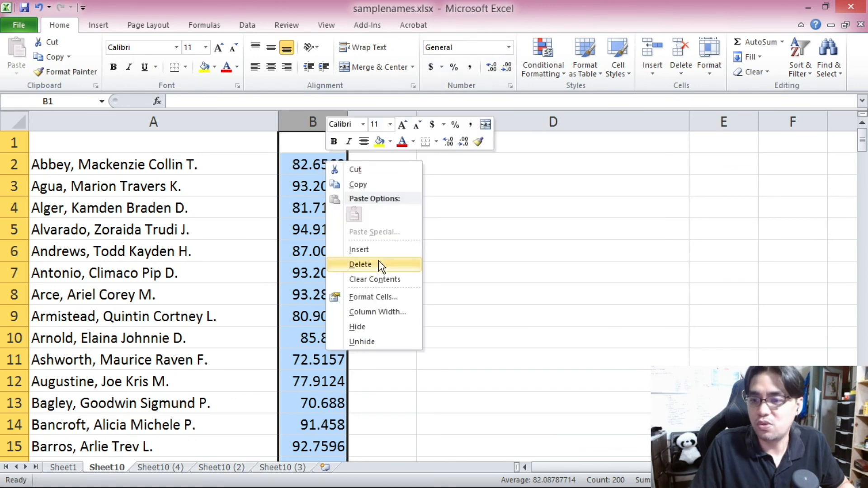
{"action": "left_click", "coordinate": [381, 294]}
{"action": "left_click", "coordinate": [258, 199]}
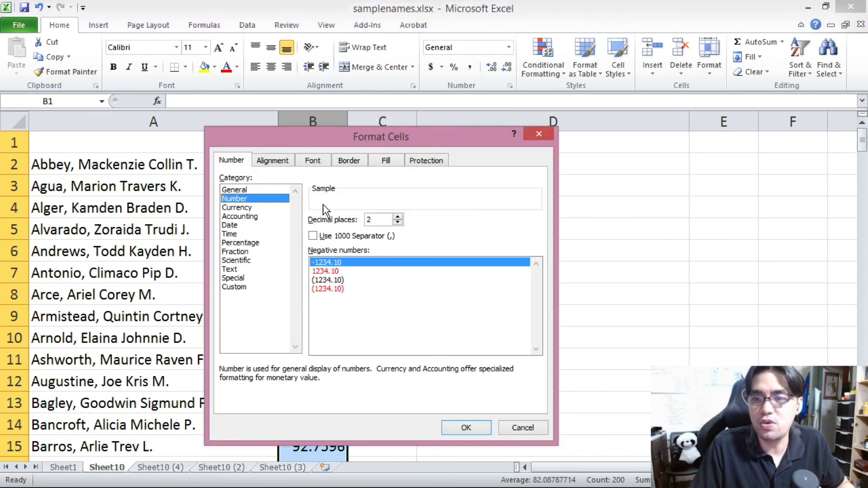
{"action": "left_click", "coordinate": [398, 222]}
{"action": "left_click", "coordinate": [398, 223]}
{"action": "left_click", "coordinate": [466, 428]}
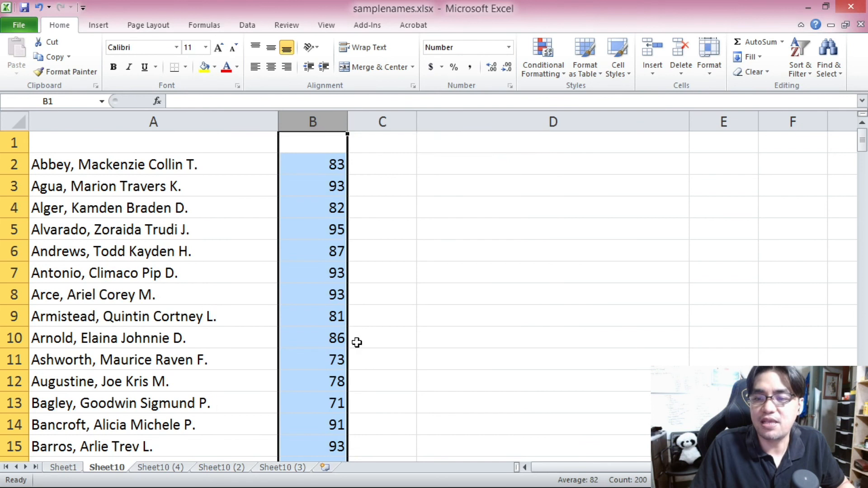
Step: Inspect individual score cells in column B to compare displayed and underlying values
{"action": "left_click", "coordinate": [307, 232]}
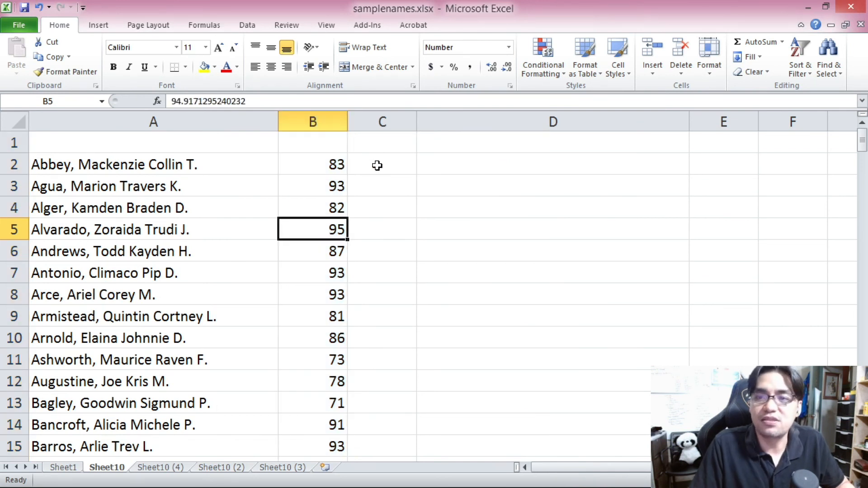
{"action": "left_click", "coordinate": [337, 165]}
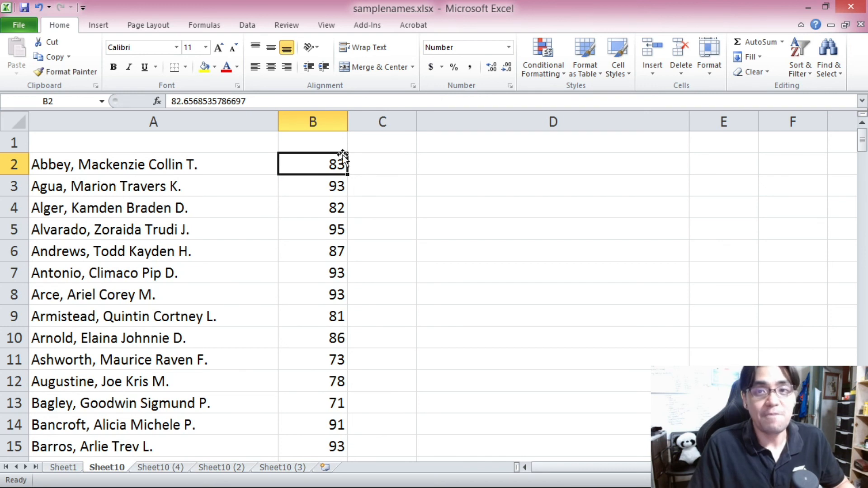
{"action": "left_click_drag", "start_coordinate": [256, 101], "coordinate": [182, 101]}
{"action": "left_click", "coordinate": [367, 195]}
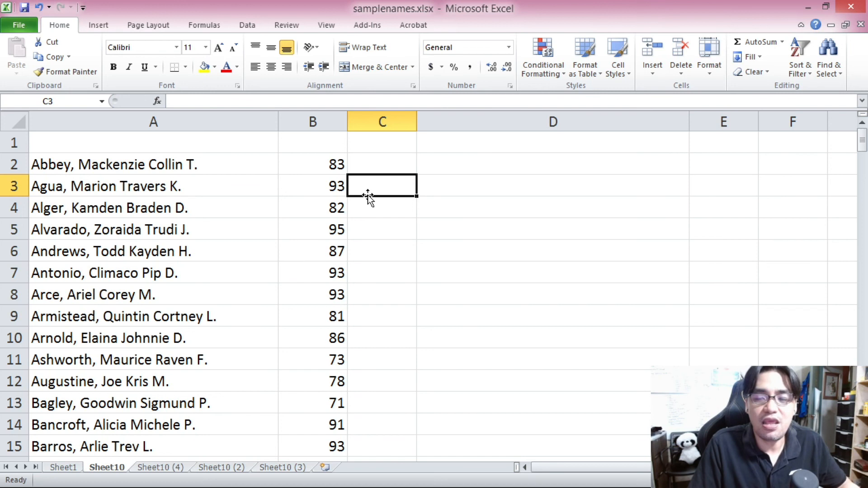
{"action": "left_click", "coordinate": [337, 165]}
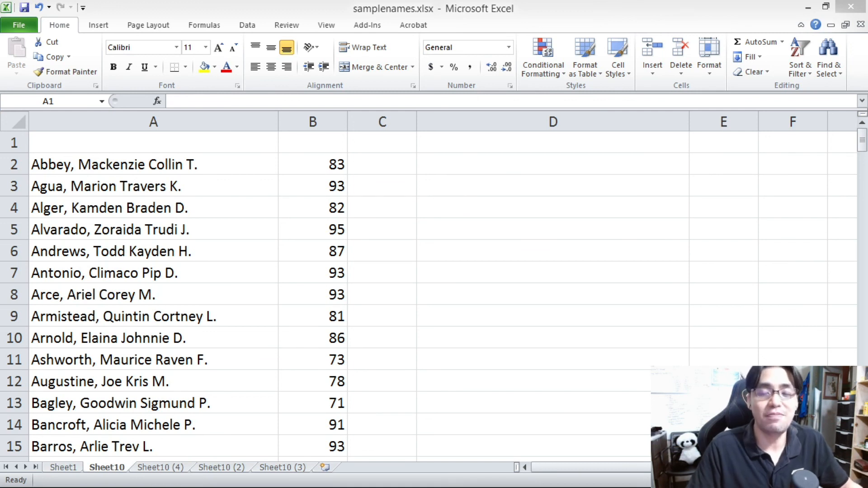
{"action": "key", "text": "alt+Tab"}
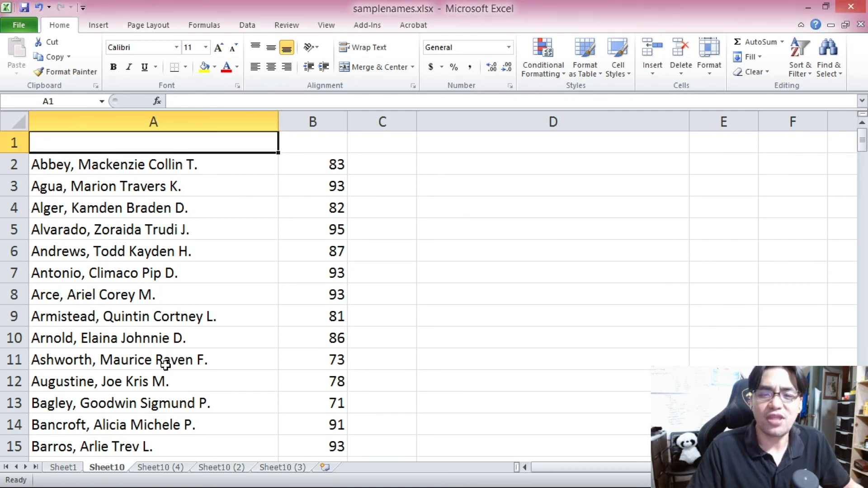